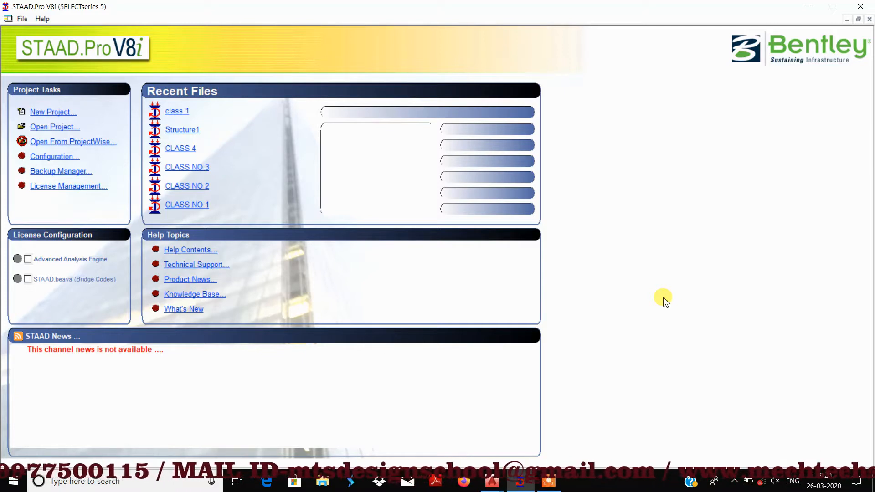
Switch to AutoCAD and bring up the plan1.dwg floor plan.
click(503, 487)
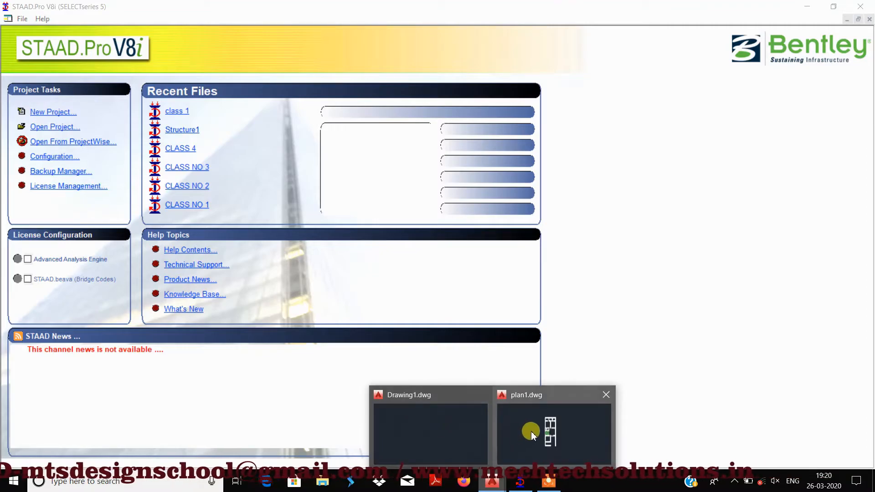
click(531, 433)
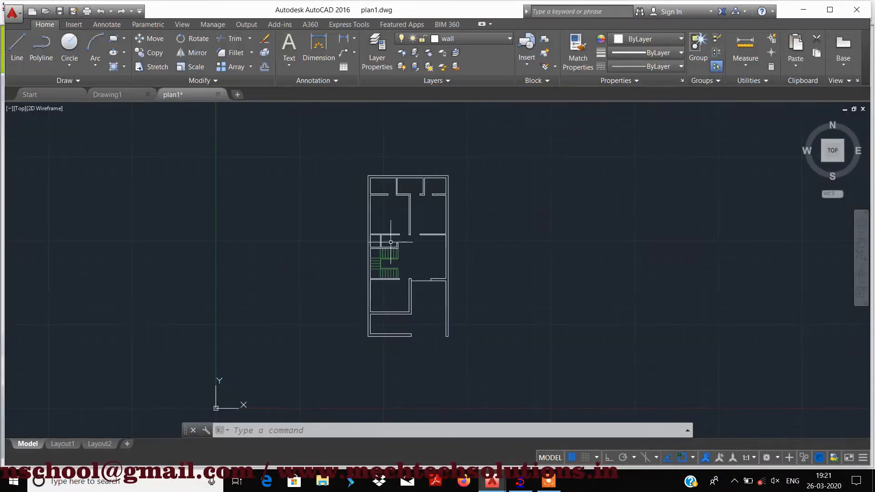
scroll(383, 255, up, 2)
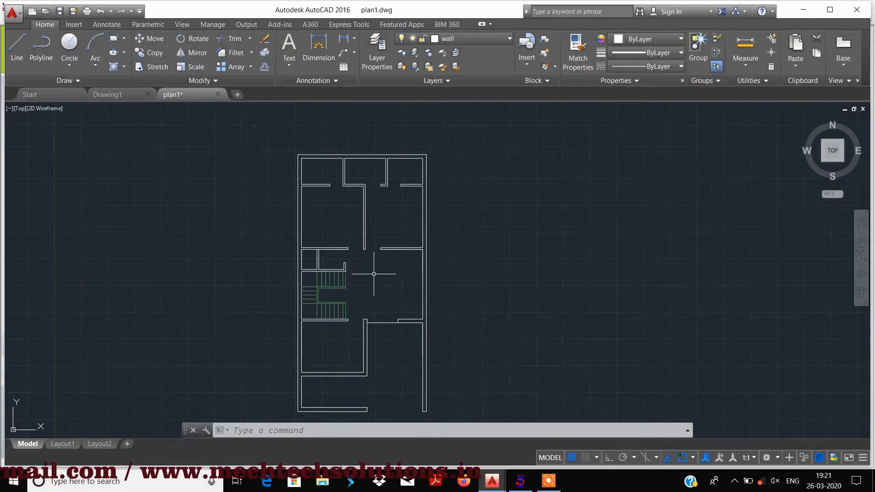
scroll(374, 273, down, 2)
scroll(374, 274, up, 2)
middle_drag(372, 275, 379, 269)
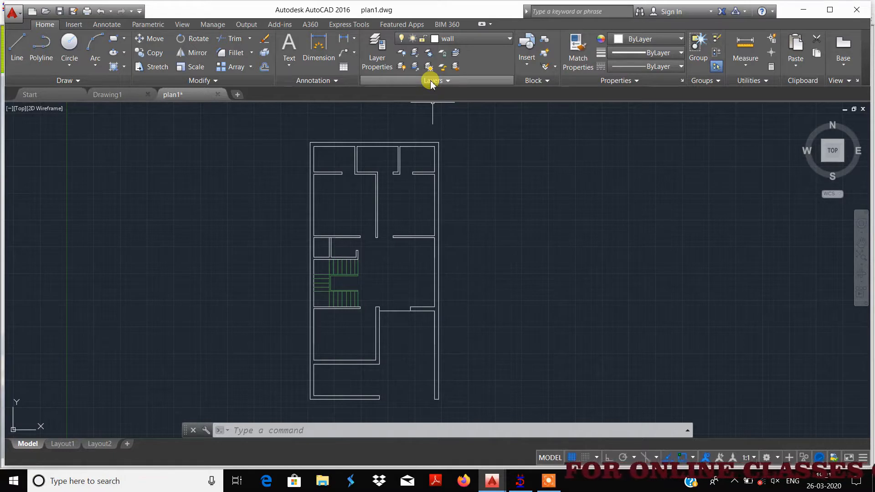
Examine the floor plan's layer list, turning the stair layer off and back on to check what it contains.
click(481, 40)
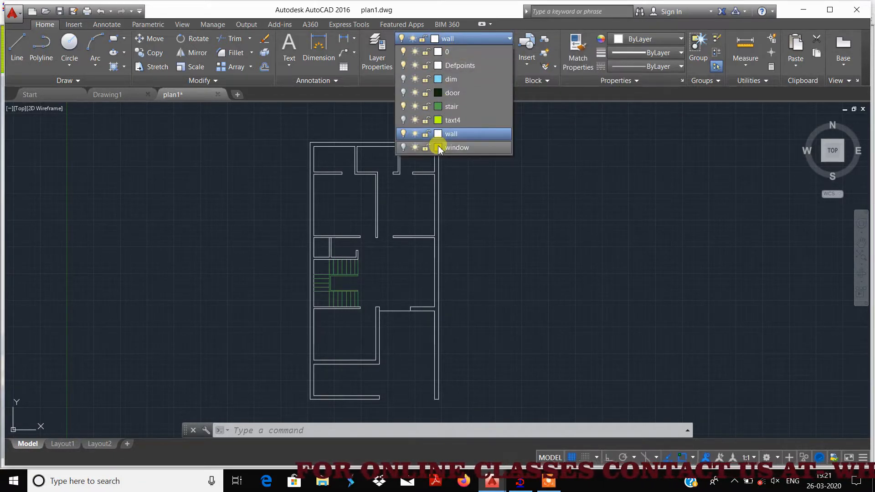
click(466, 196)
scroll(437, 200, up, 2)
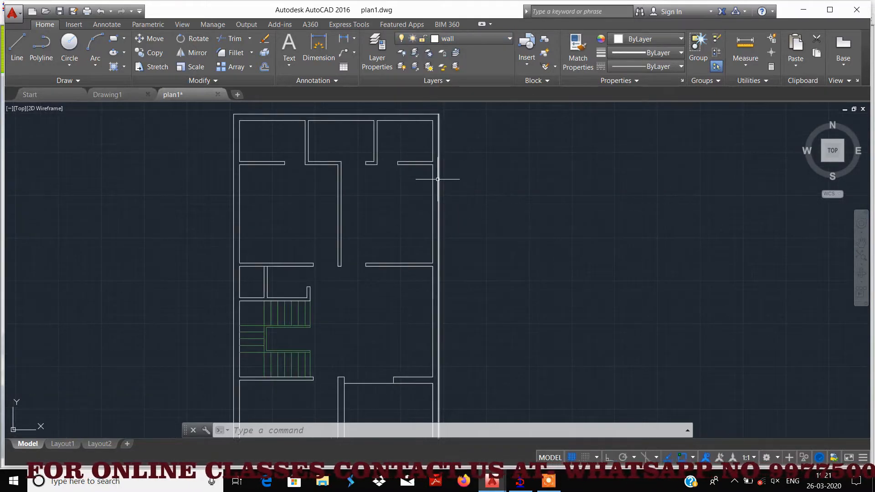
scroll(435, 173, down, 2)
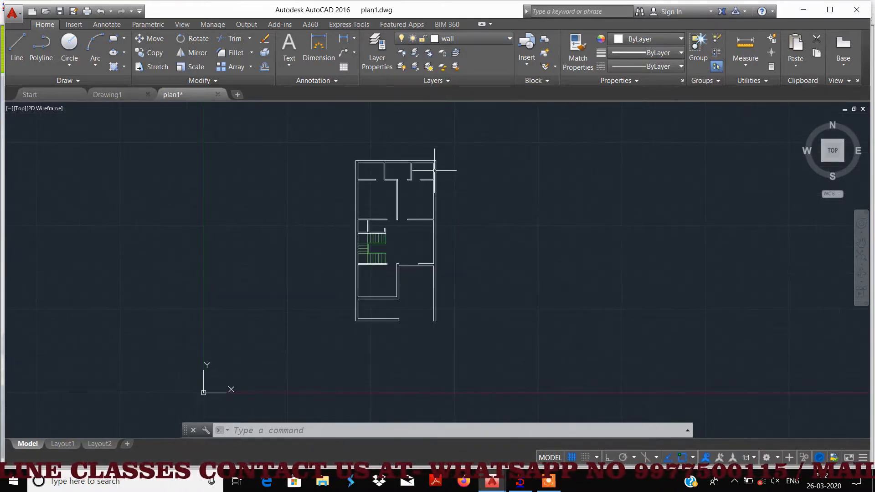
click(460, 38)
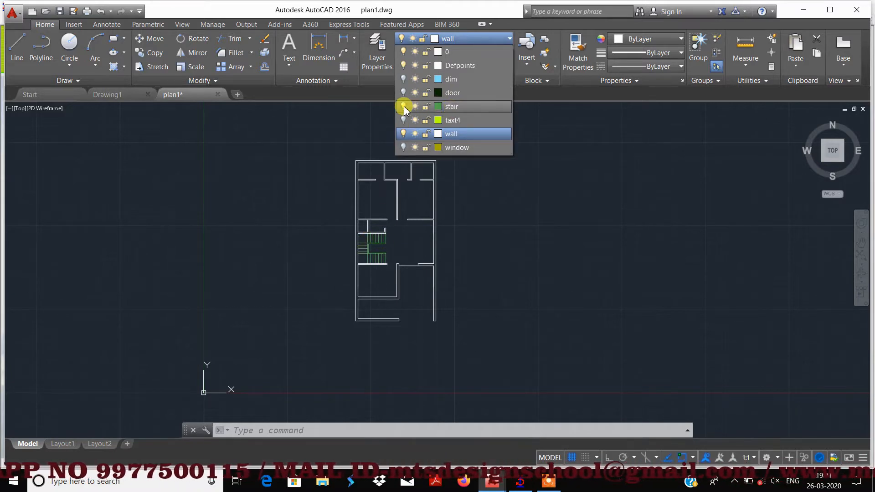
click(404, 108)
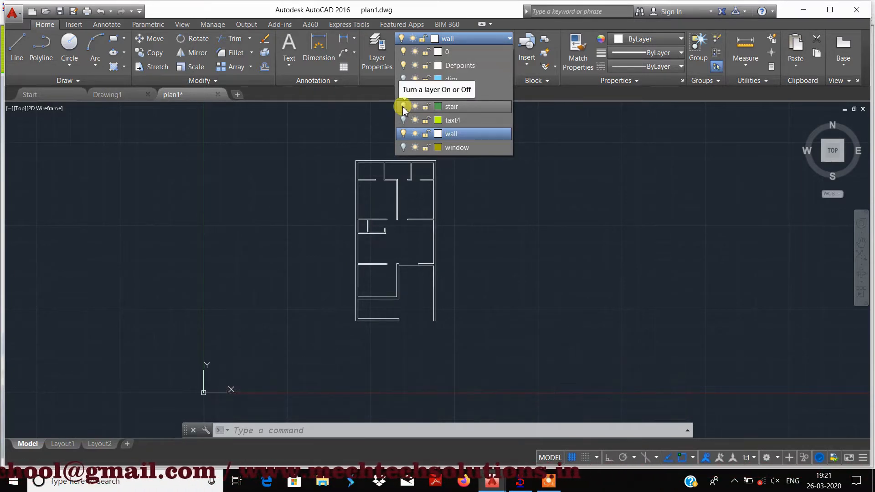
click(403, 107)
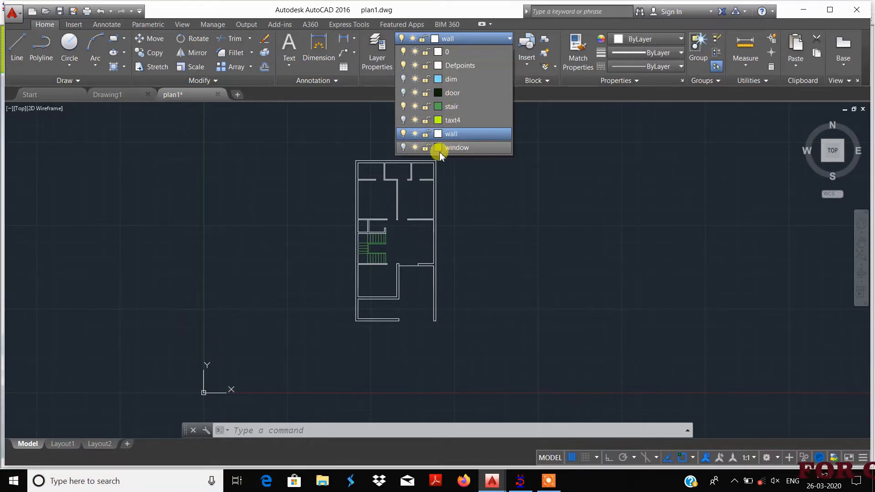
click(461, 190)
scroll(389, 209, up, 2)
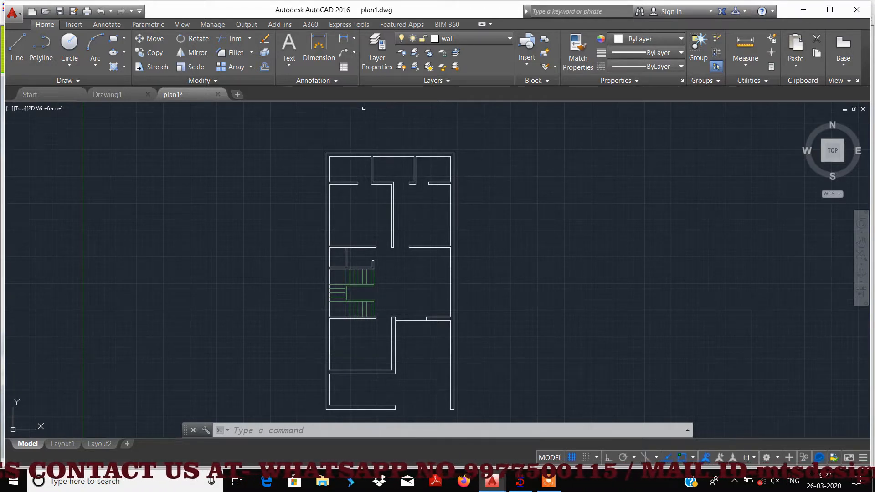
click(468, 38)
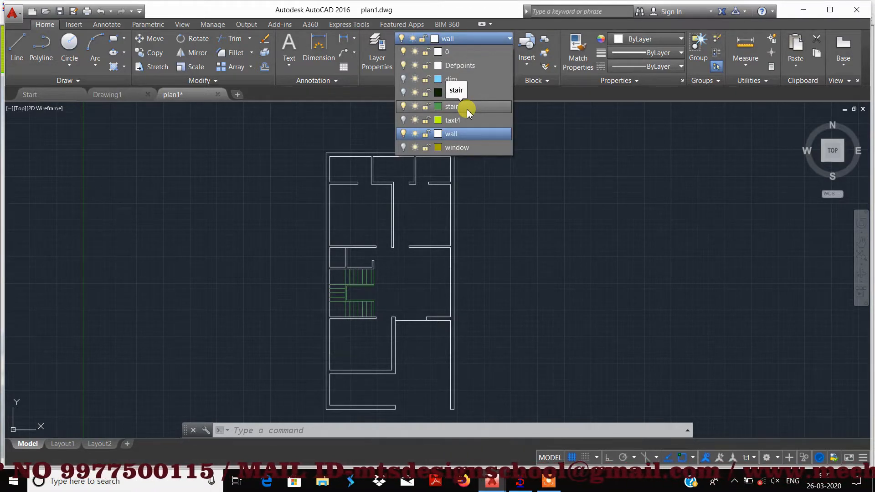
click(490, 196)
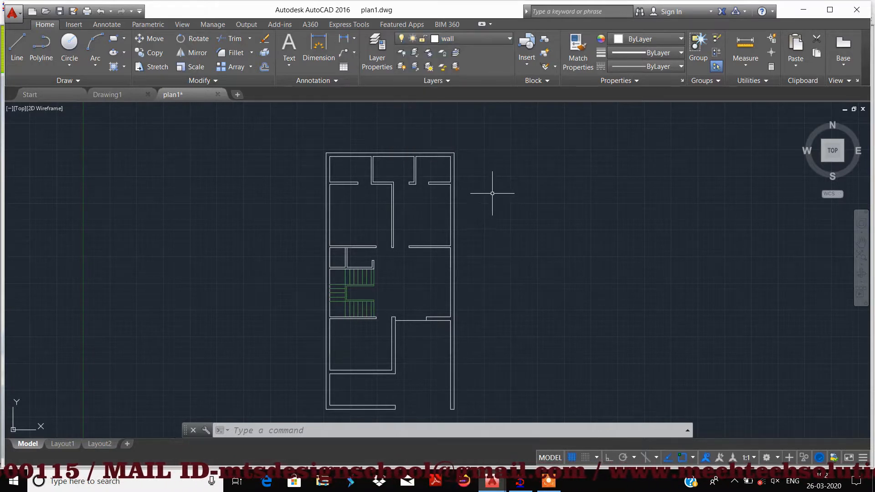
Create a new layer named COLUMNS and give it index color 50.
click(374, 57)
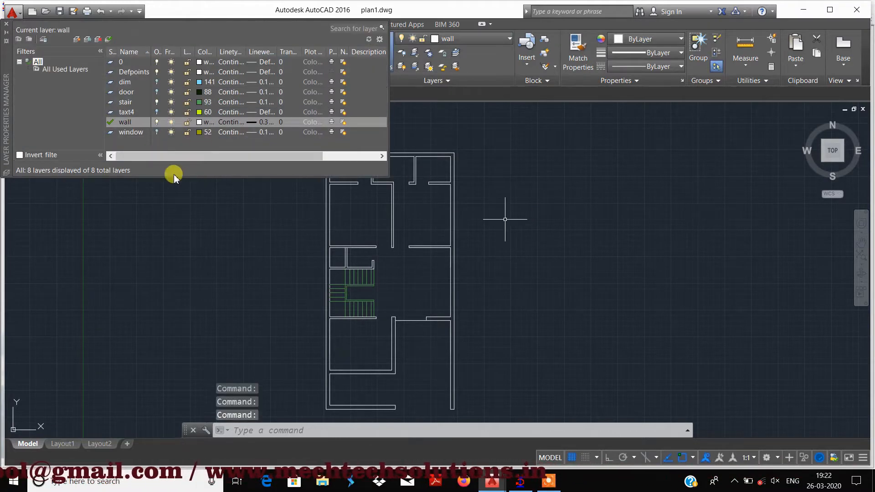
click(76, 43)
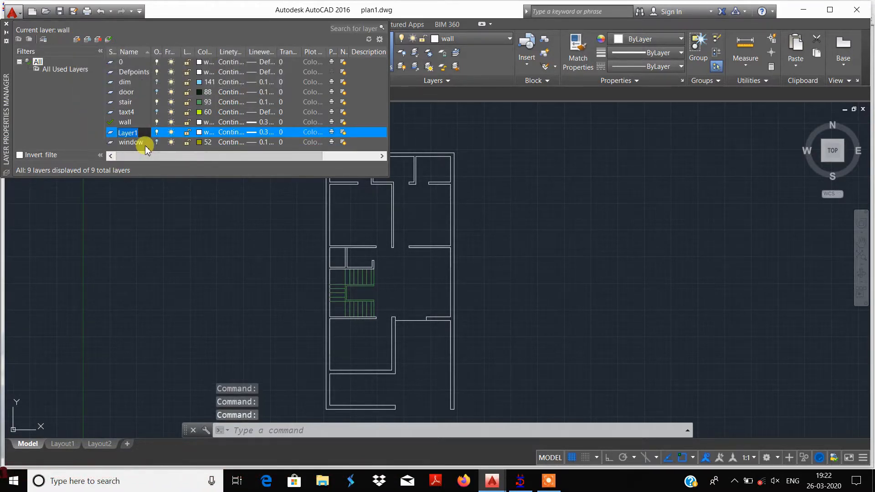
text(COLUMNS)
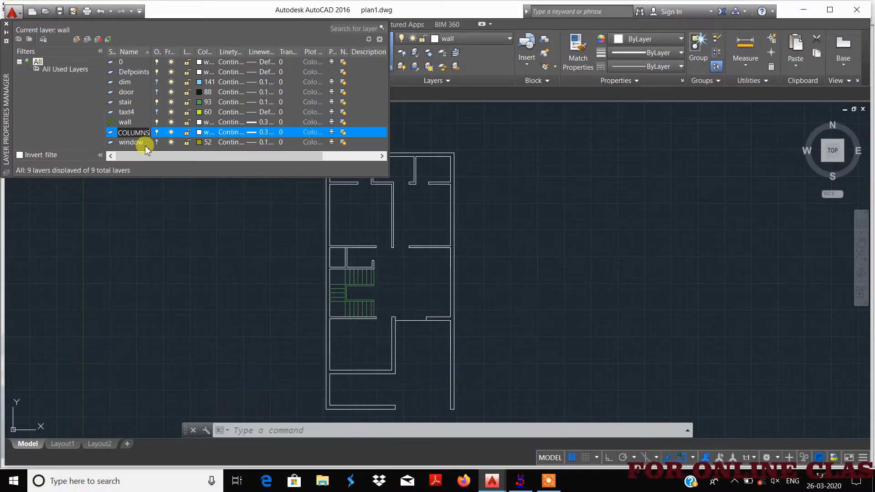
click(200, 134)
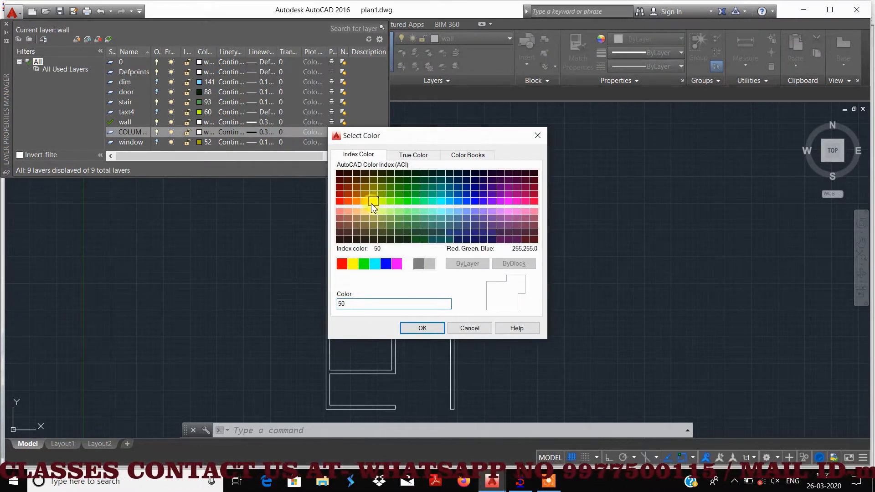
click(373, 201)
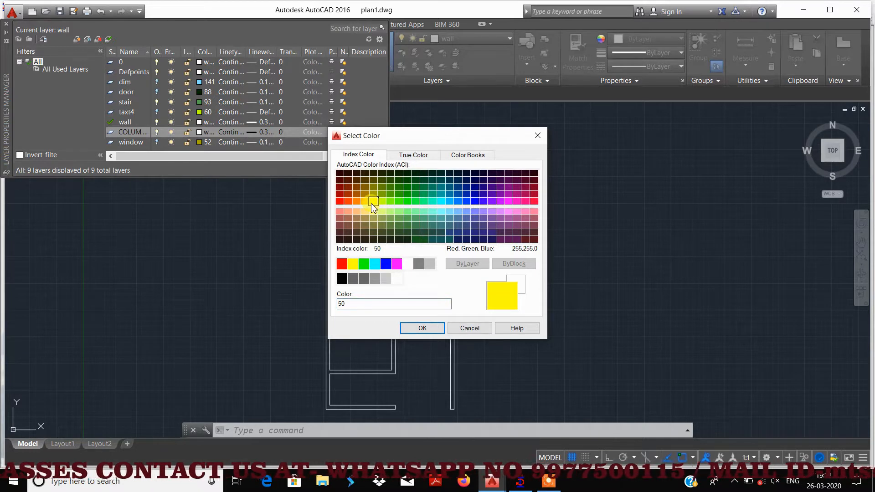
click(420, 327)
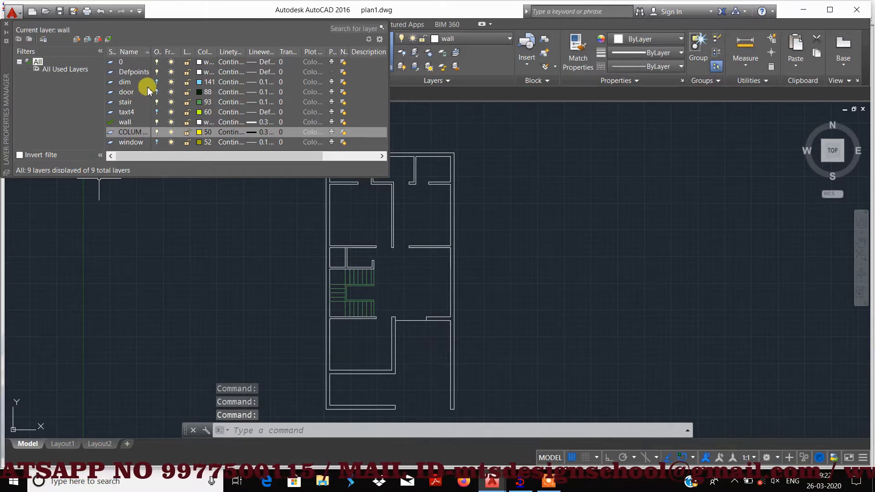
Create a second new layer named BEAMS with index color 120, and close the layer manager.
click(76, 41)
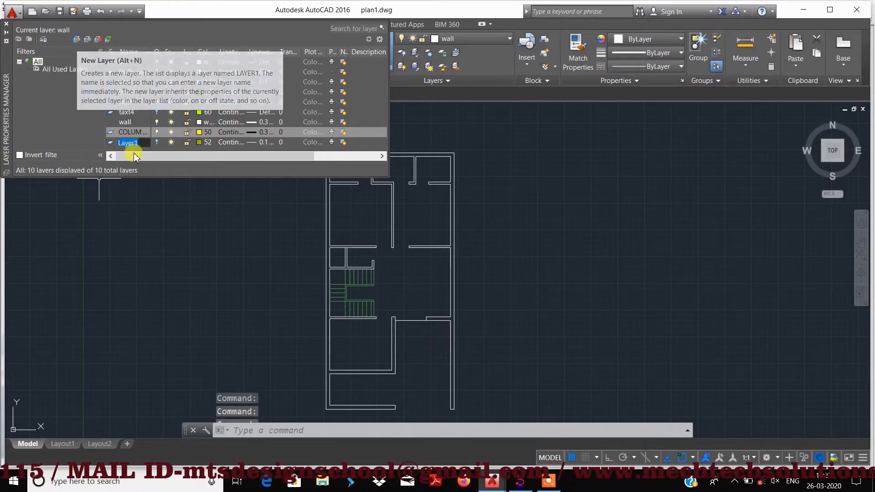
text(B)
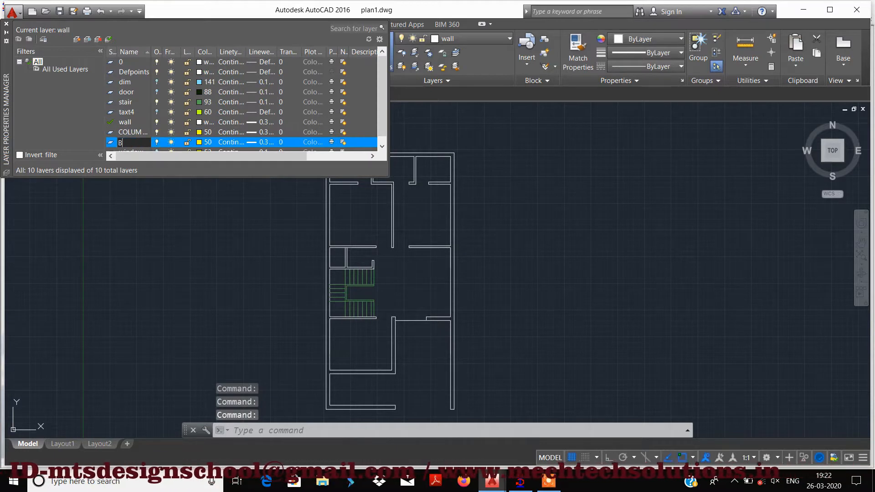
text(EAS)
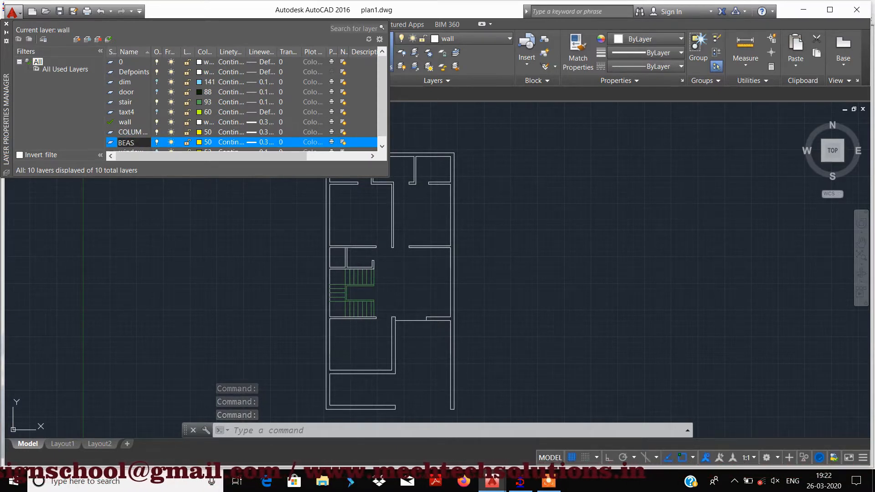
key(BackSpace)
text(M)
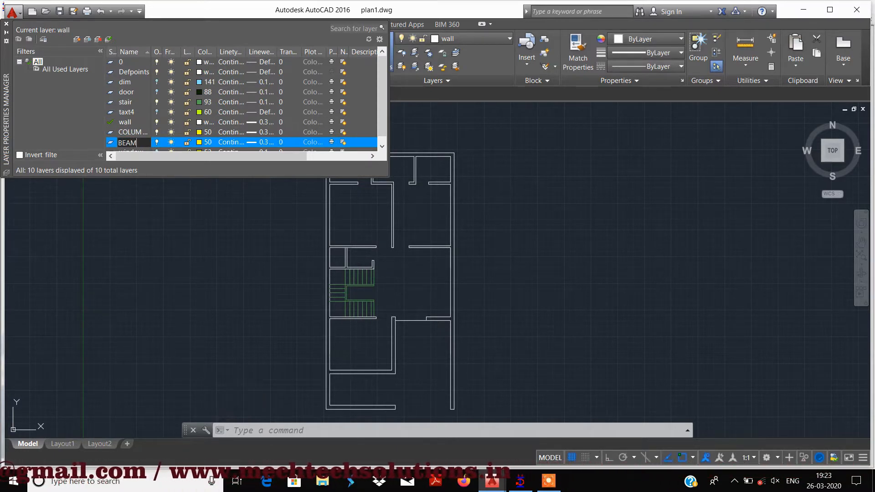
key(Return)
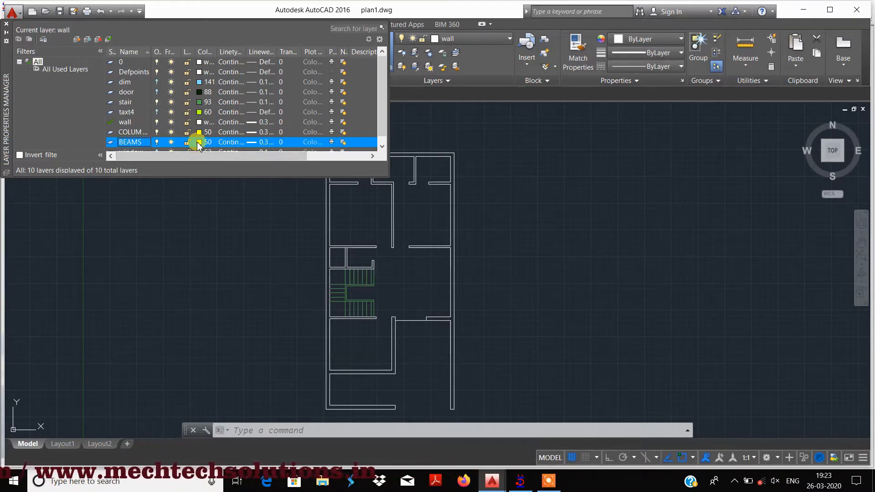
click(201, 142)
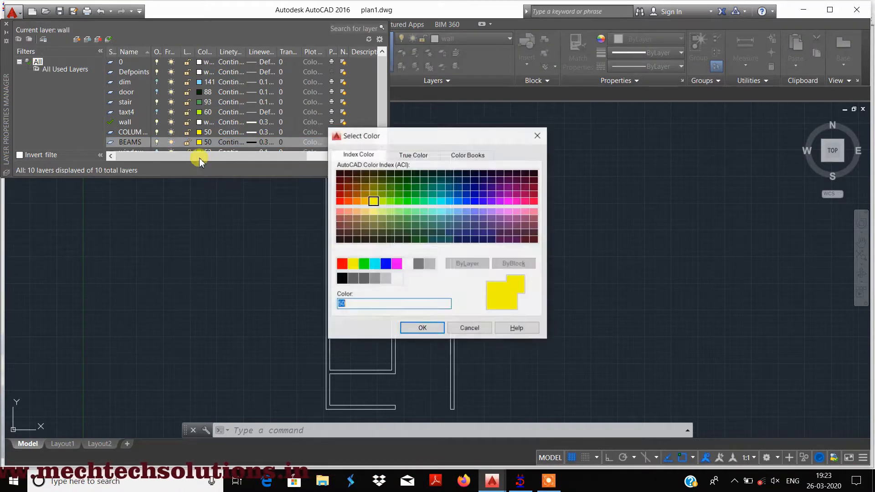
click(432, 201)
click(428, 328)
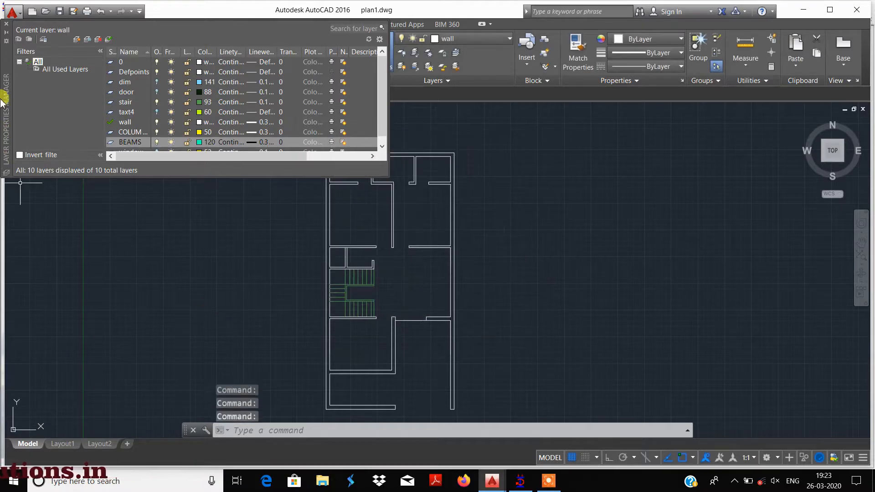
click(5, 33)
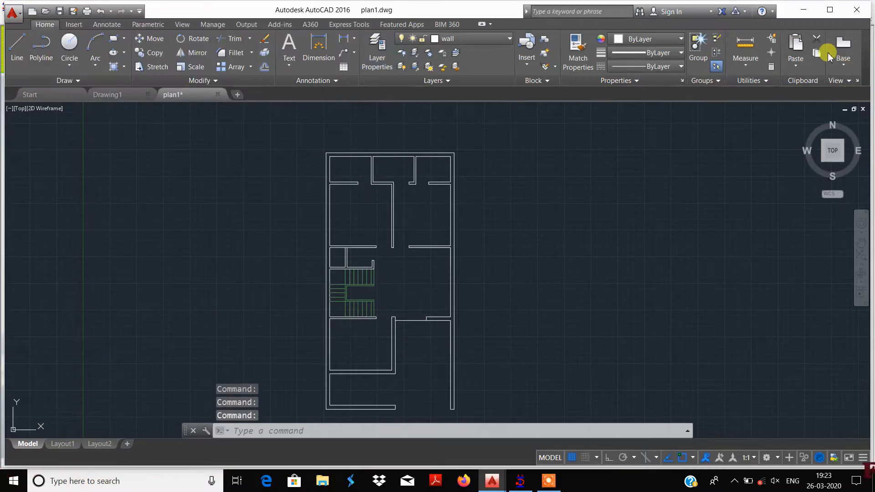
Maximize the application window and make COLUMNS the current layer.
click(829, 10)
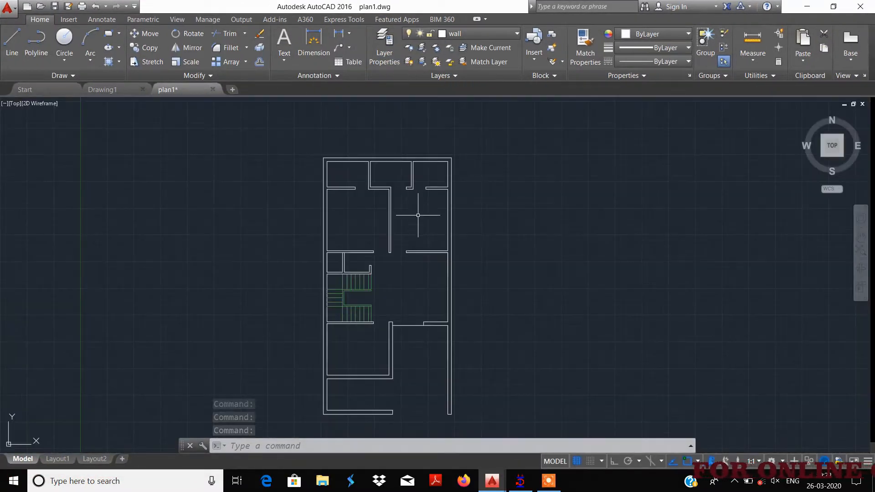
middle_drag(416, 224, 430, 200)
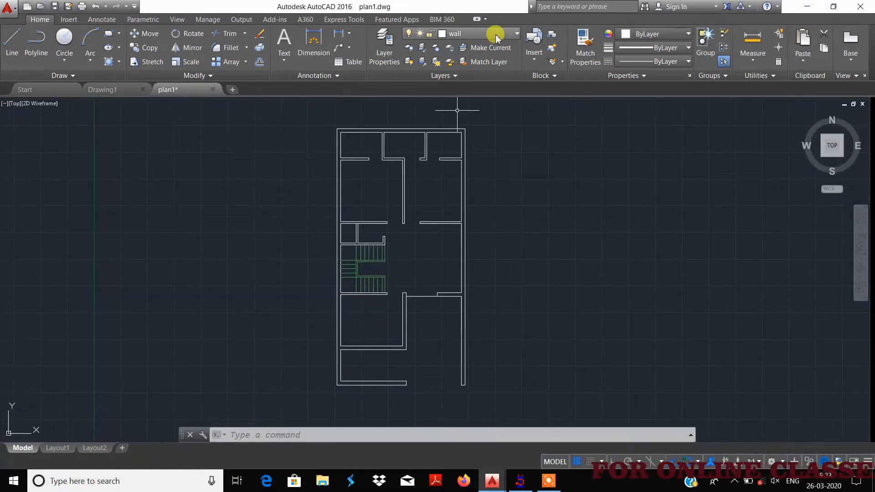
click(497, 34)
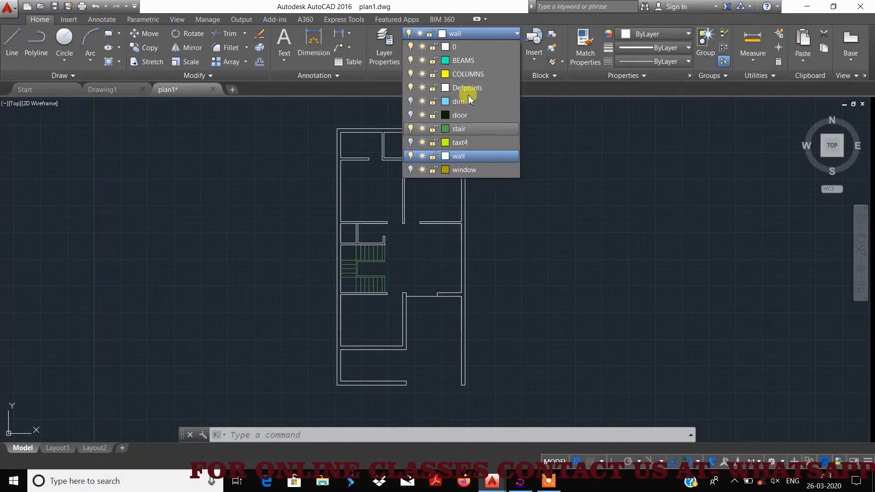
click(513, 38)
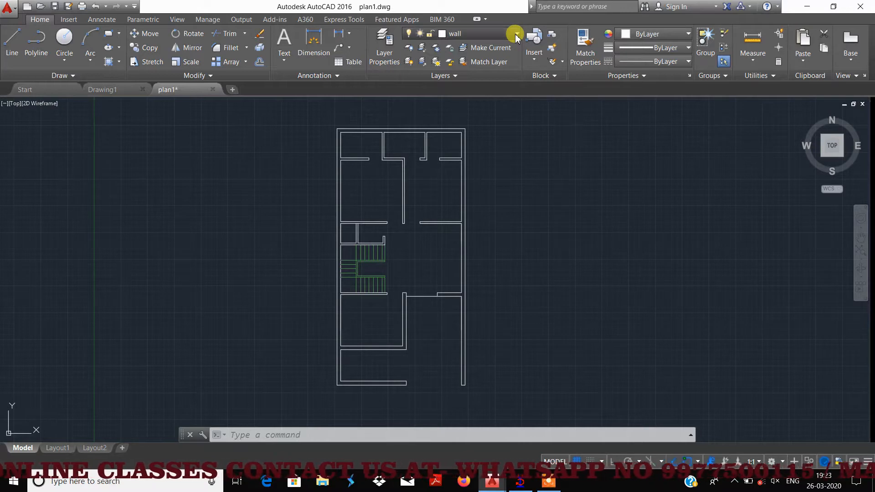
click(515, 36)
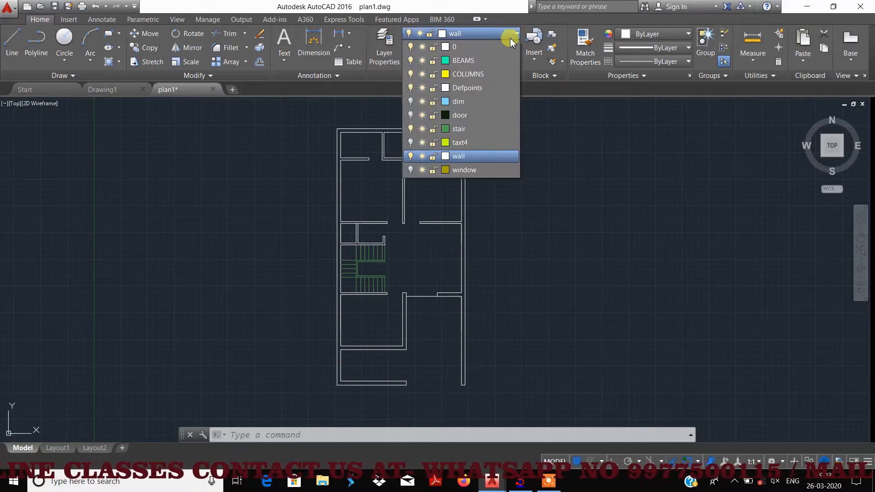
click(486, 76)
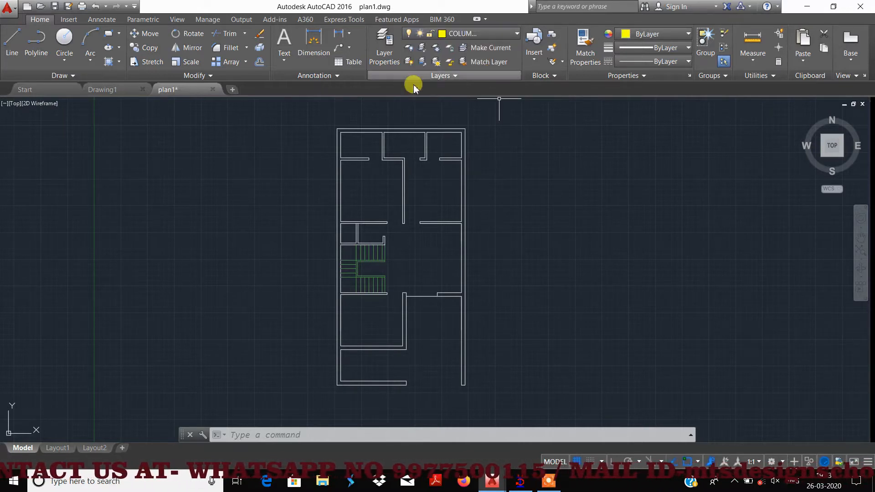
middle_drag(516, 171, 459, 179)
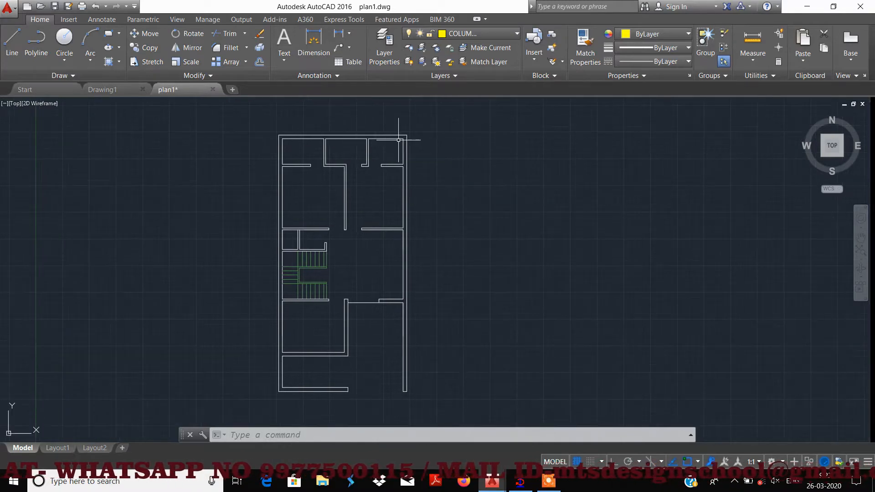
scroll(401, 140, up, 5)
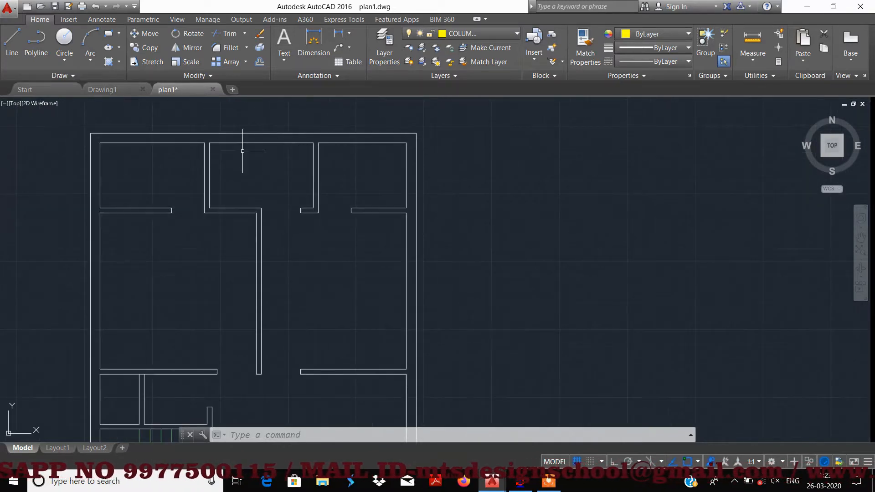
Draw a 9 by 9 column rectangle in the empty area just east of the floor plan's upper rooms.
scroll(237, 160, down, 2)
middle_drag(189, 229, 292, 191)
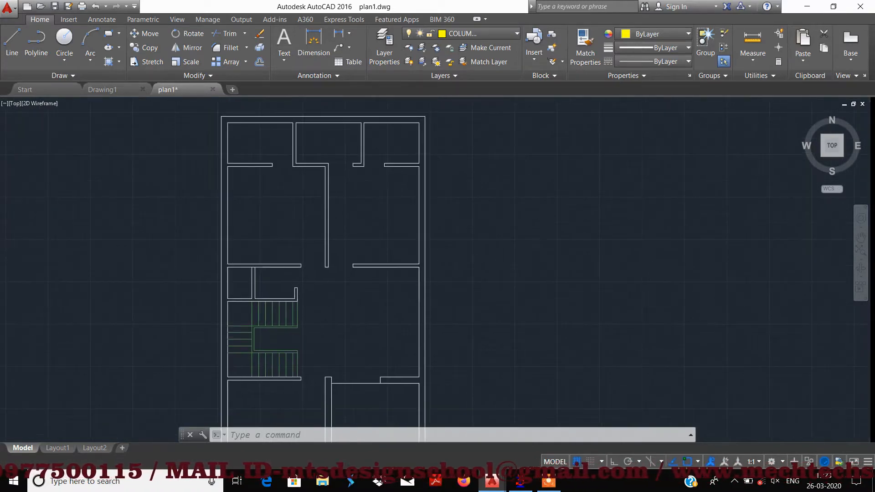
scroll(292, 191, down, 4)
scroll(292, 191, up, 2)
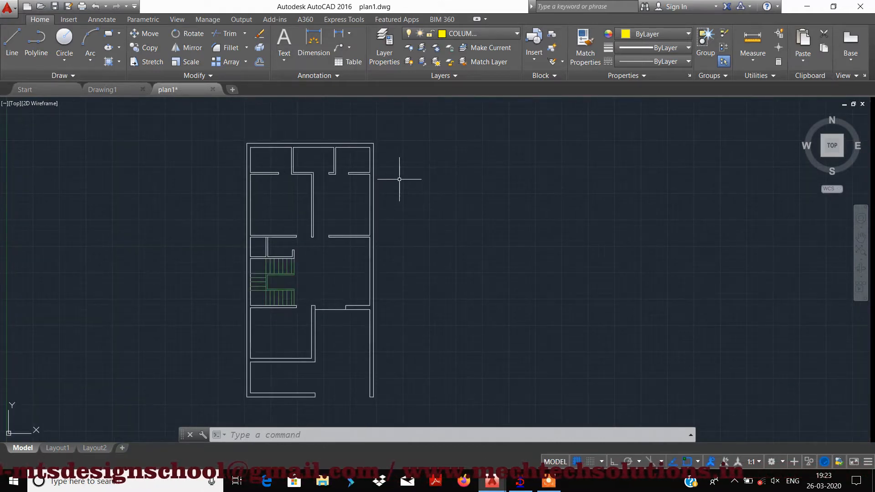
click(109, 40)
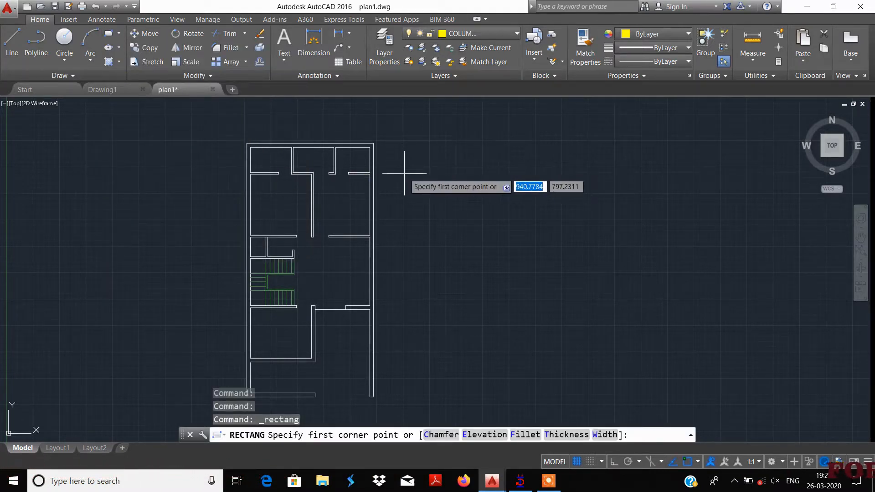
scroll(401, 172, up, 2)
scroll(395, 169, down, 2)
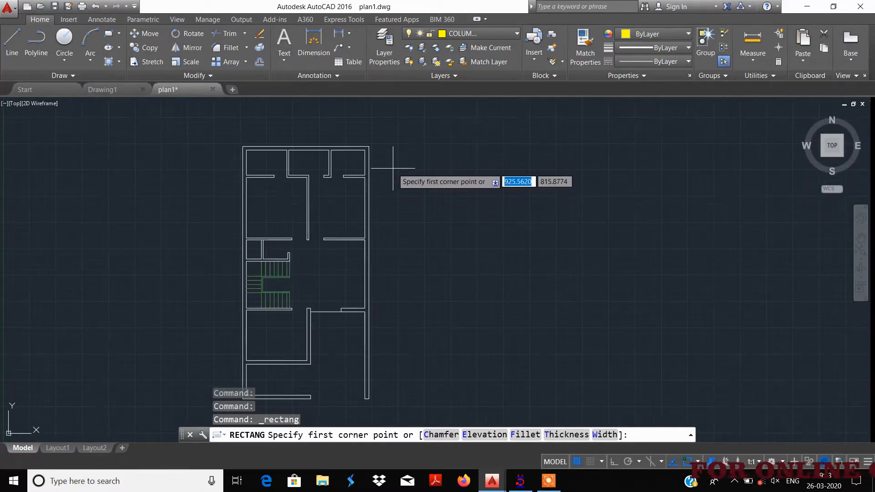
click(393, 172)
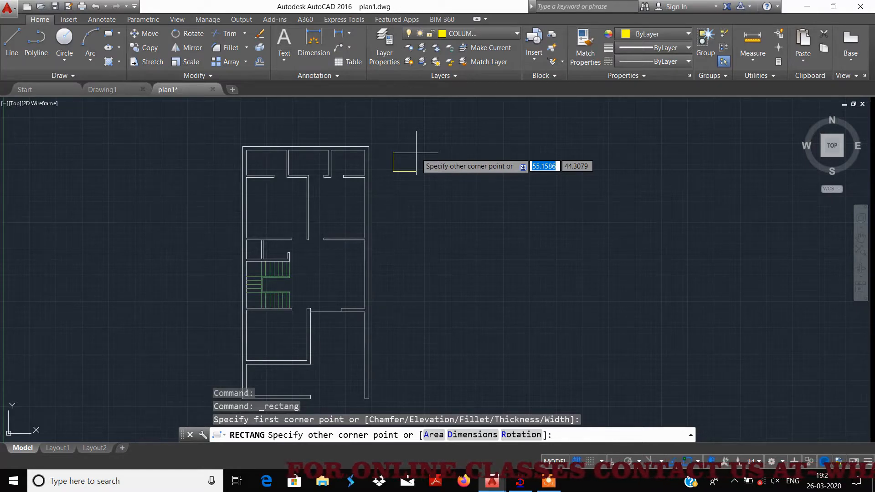
text(9)
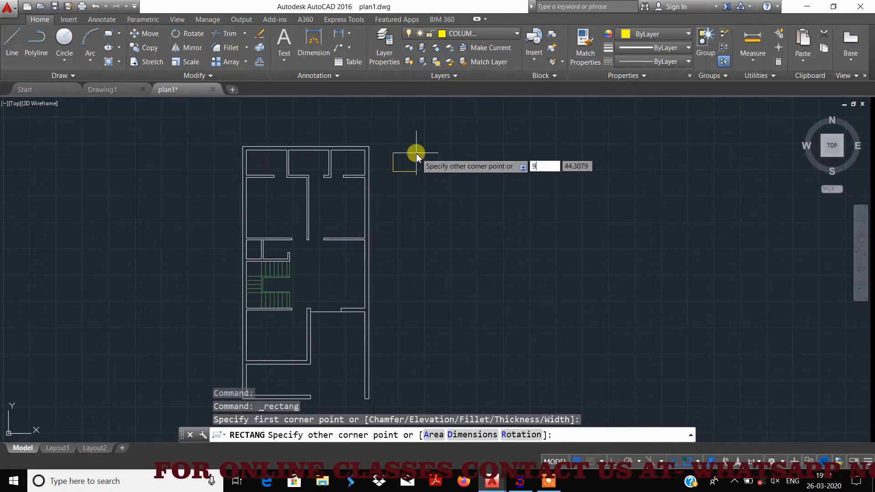
key(Tab)
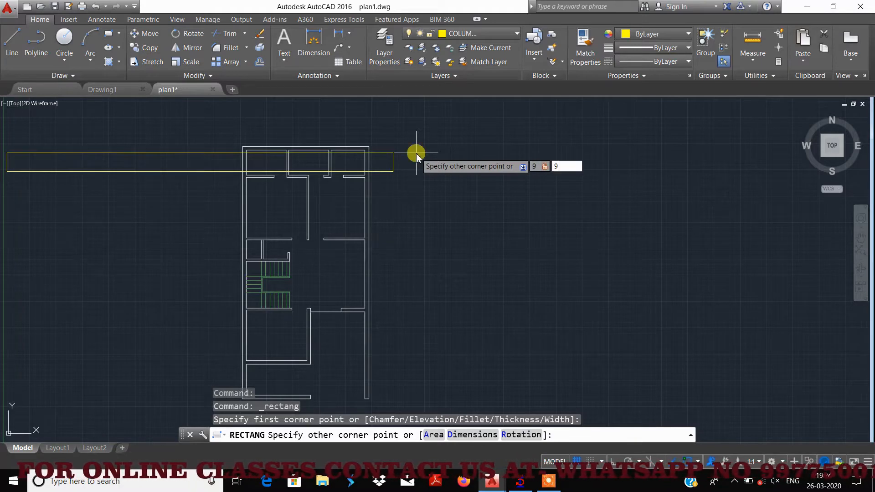
key(Return)
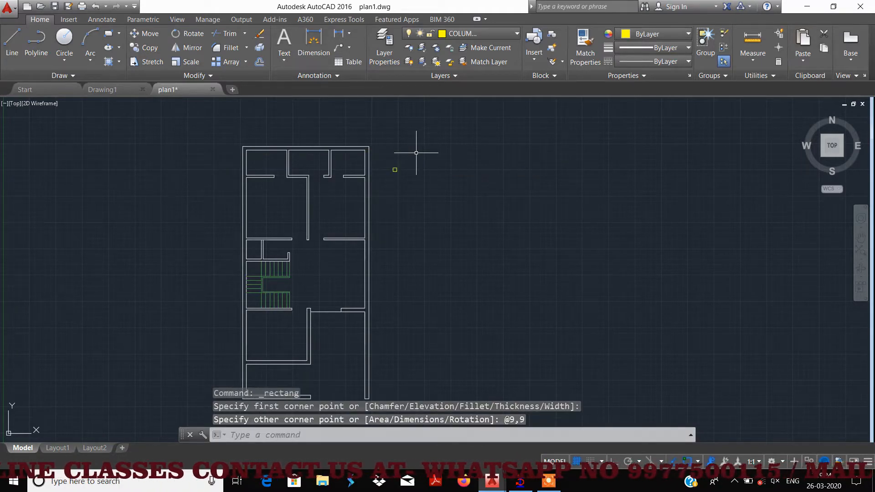
Draw two crossing diagonal lines between the opposite corners of the column square.
scroll(396, 167, up, 5)
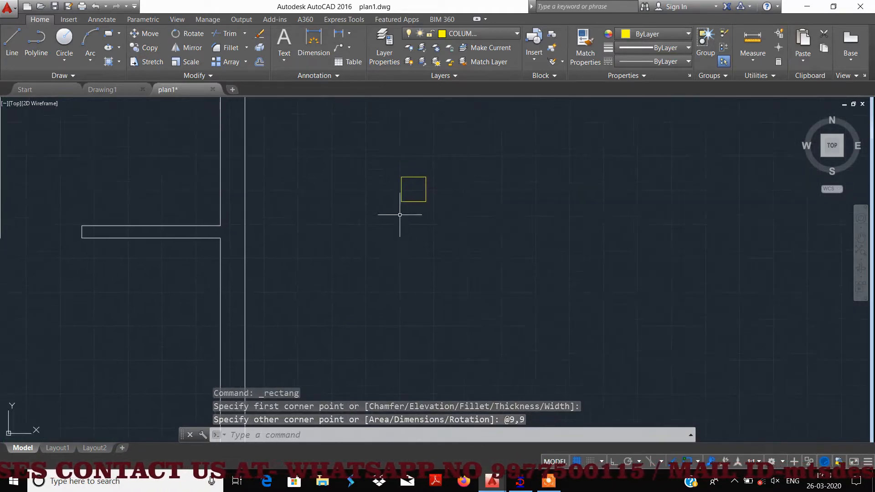
middle_drag(402, 214, 429, 211)
scroll(424, 205, up, 5)
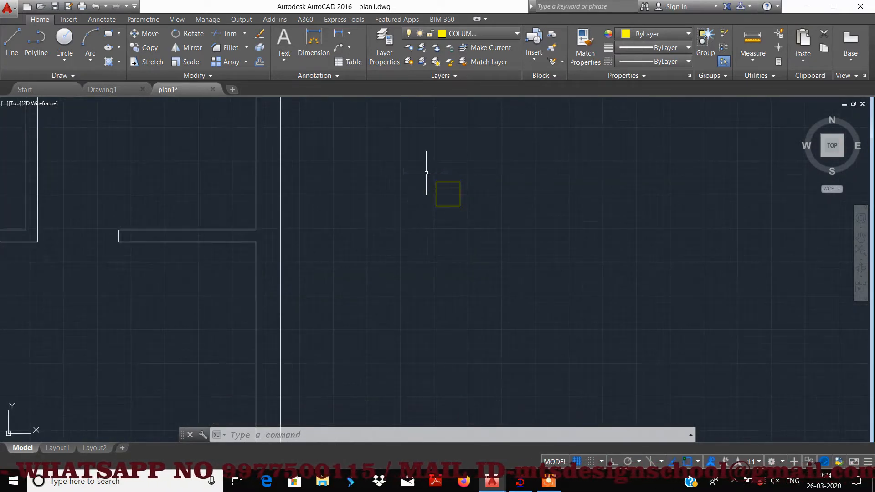
scroll(426, 173, up, 5)
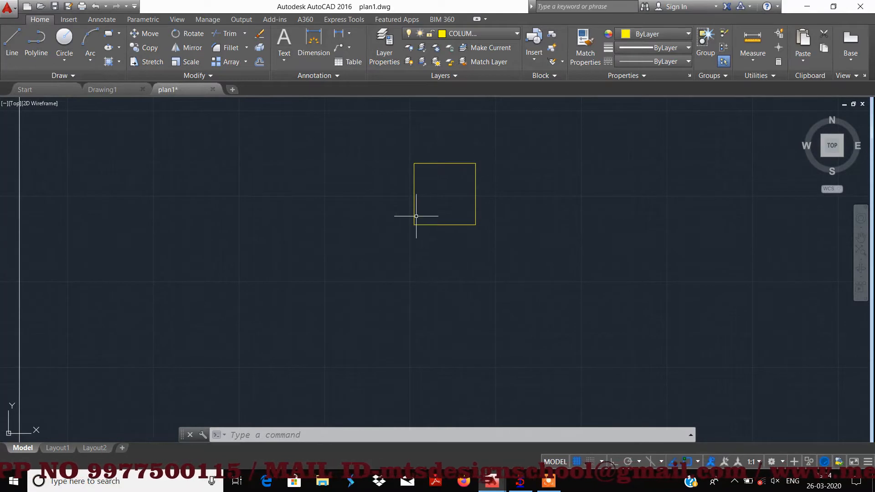
click(12, 41)
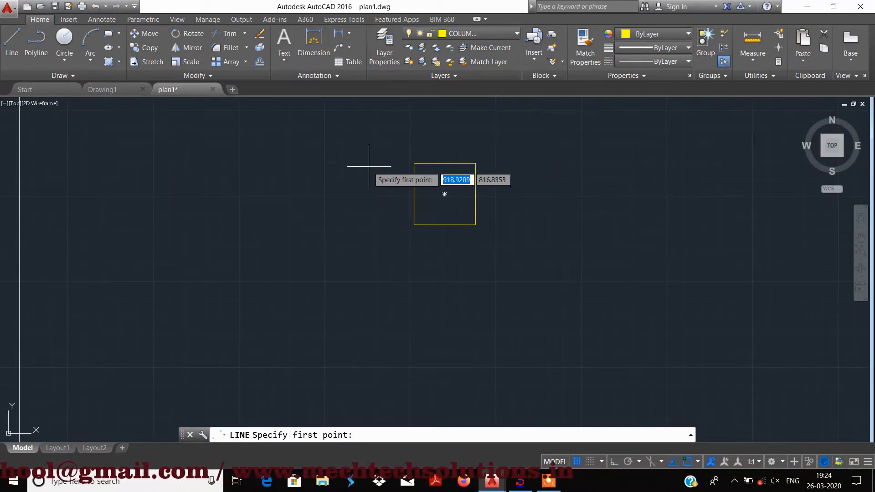
click(413, 163)
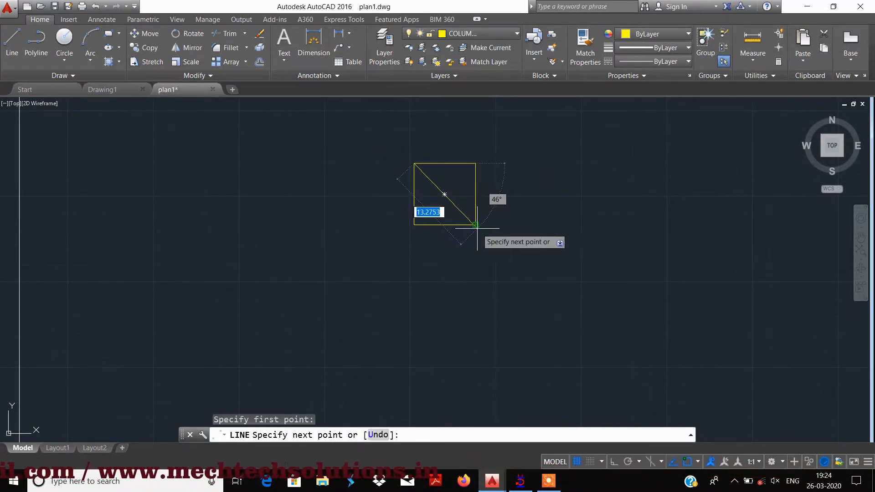
click(475, 224)
key(Return)
key(Return)
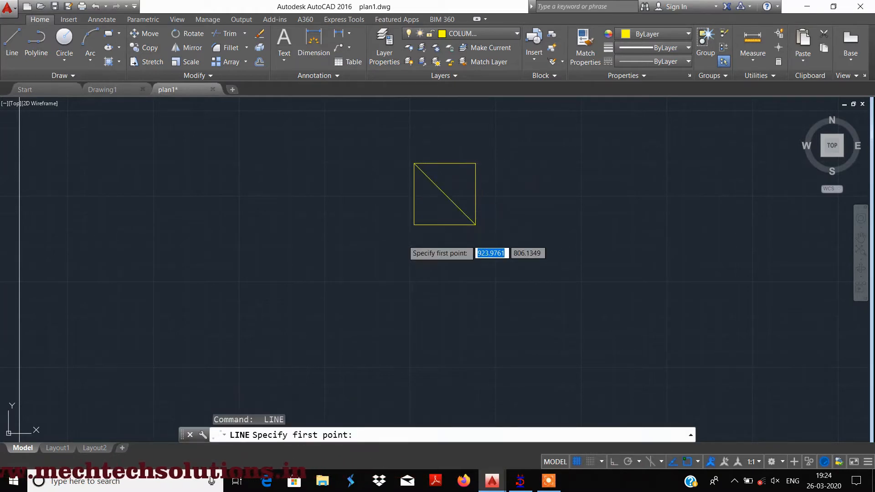
click(414, 224)
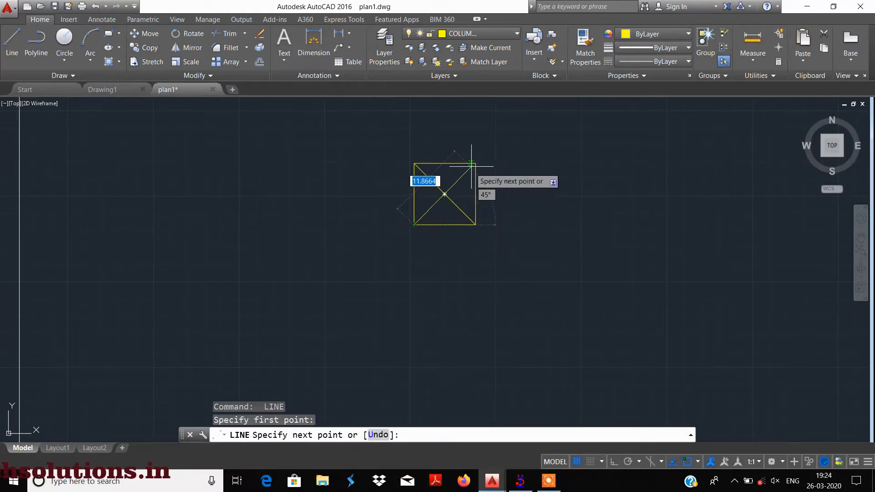
click(475, 164)
key(Return)
Examine the floor plan's outer and inner walls and corners against the column symbol for possible column positions.
scroll(411, 209, down, 5)
middle_drag(366, 223, 506, 193)
scroll(467, 207, down, 4)
scroll(510, 191, up, 2)
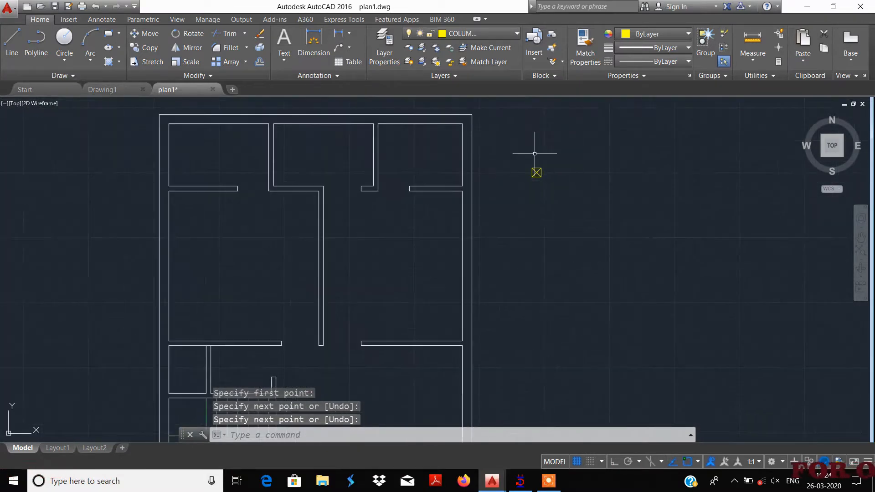
scroll(557, 153, up, 2)
scroll(554, 178, down, 2)
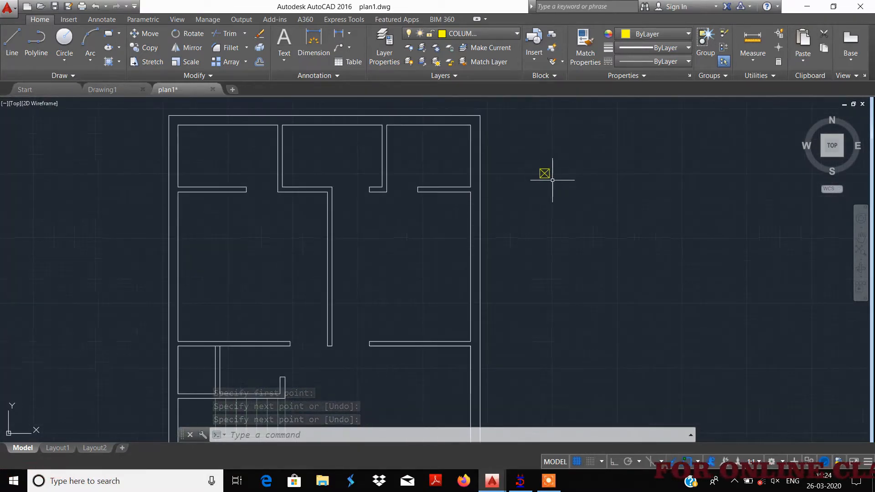
middle_drag(525, 193, 499, 221)
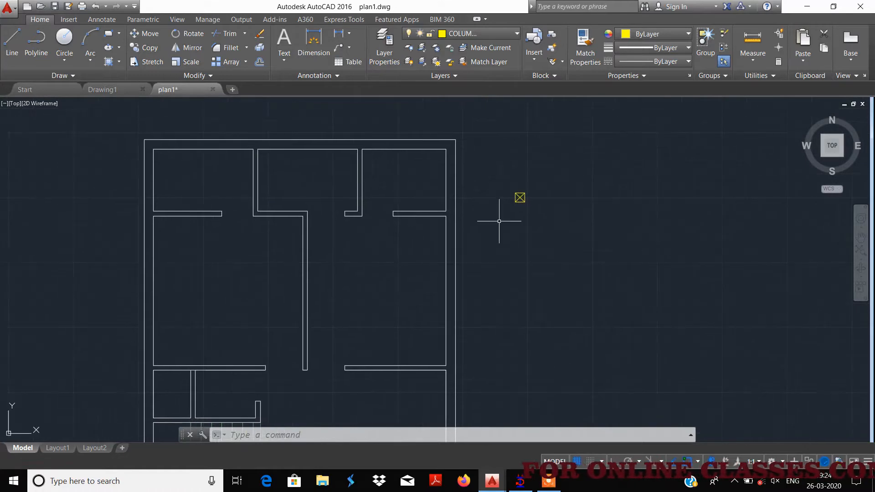
scroll(524, 203, up, 2)
scroll(517, 193, down, 4)
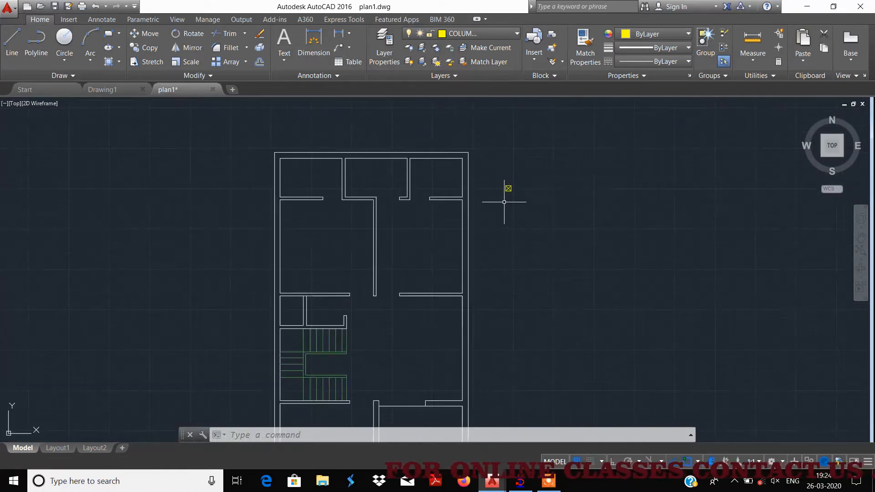
scroll(505, 192, up, 2)
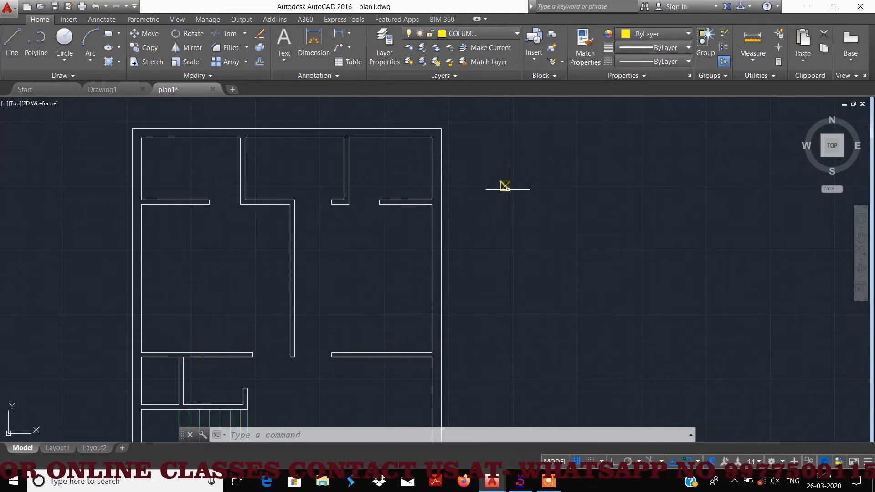
scroll(506, 191, up, 2)
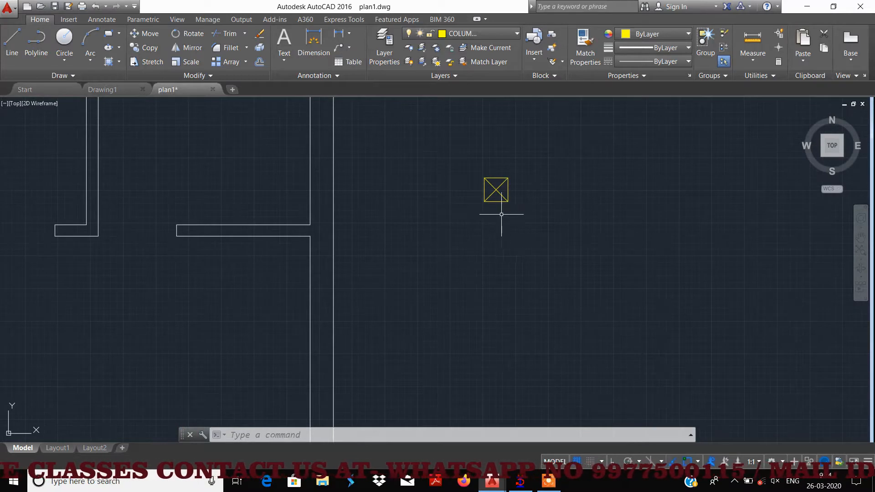
scroll(499, 215, down, 2)
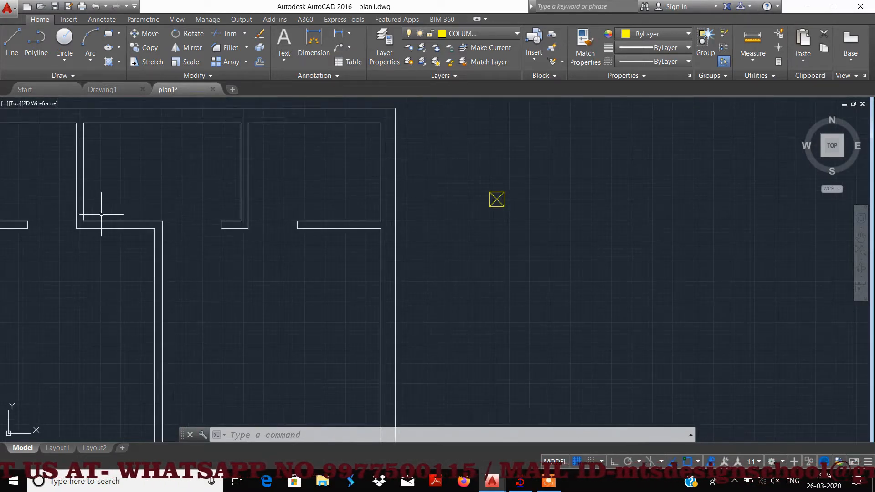
middle_drag(303, 146, 311, 210)
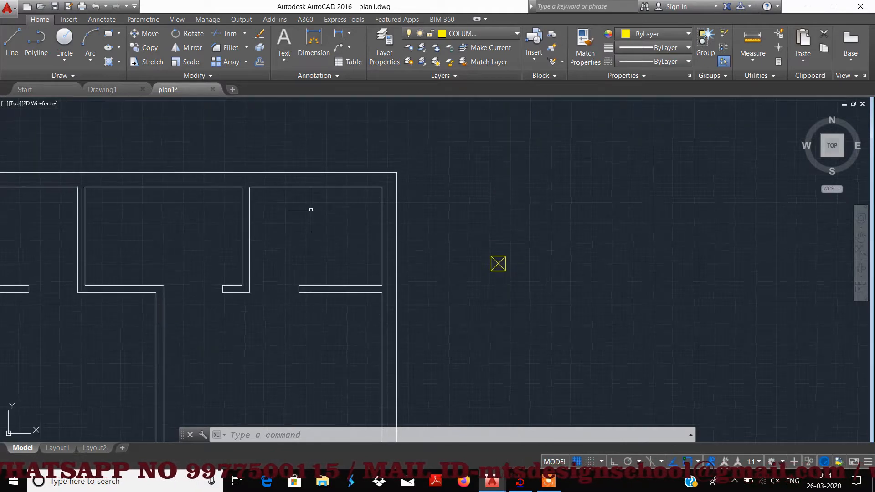
scroll(347, 181, up, 2)
middle_drag(347, 181, 333, 238)
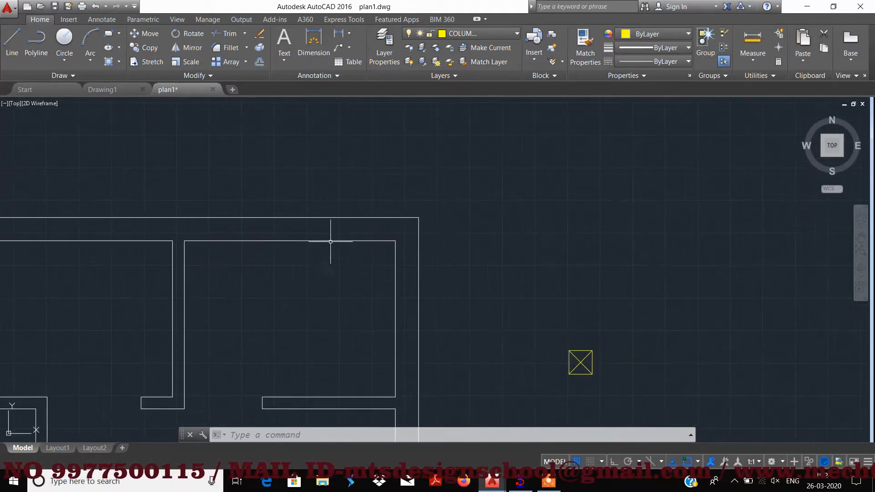
scroll(335, 235, up, 2)
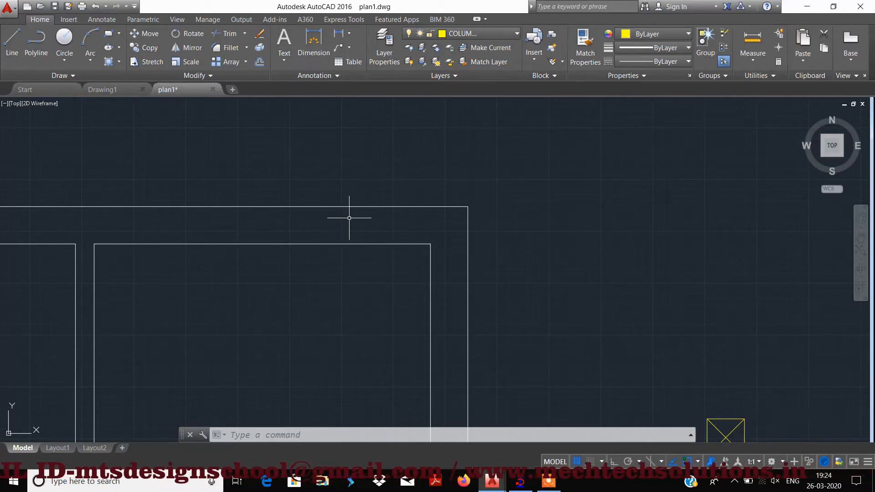
scroll(347, 228, down, 8)
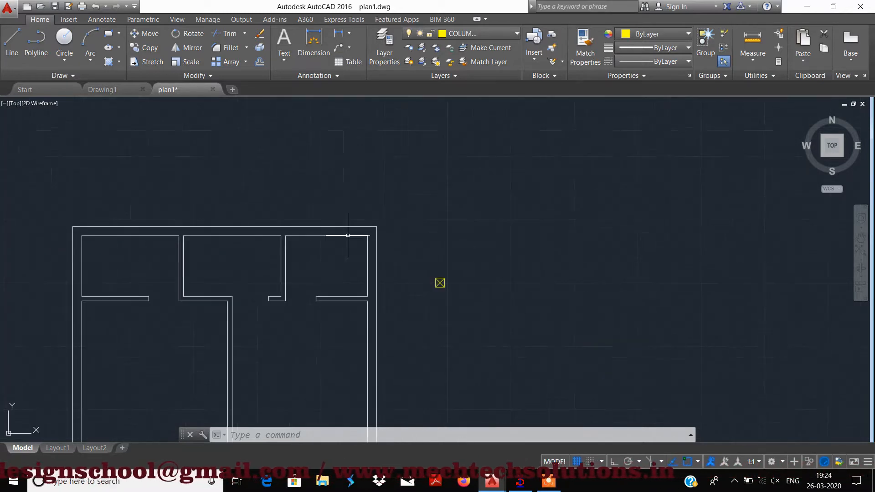
scroll(342, 272, up, 2)
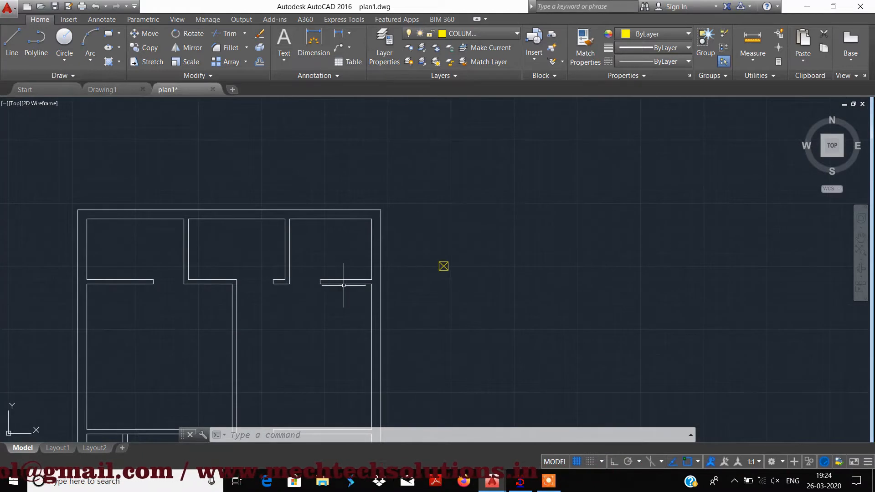
scroll(343, 286, down, 4)
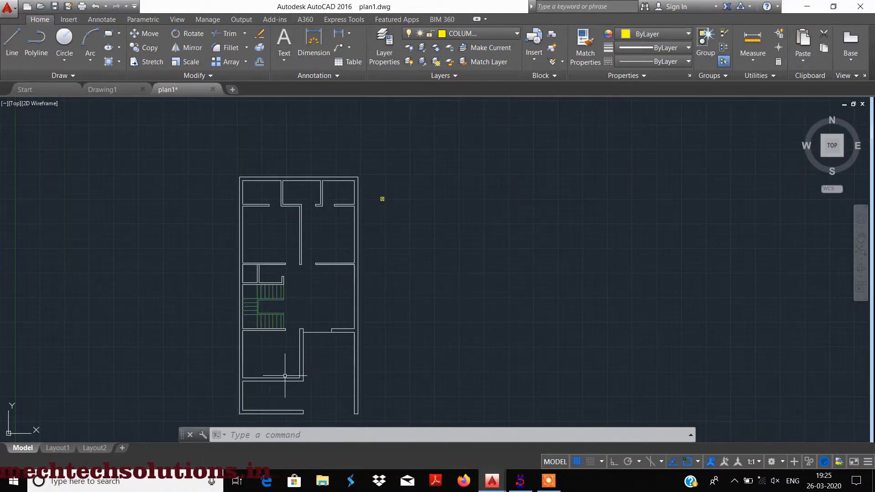
scroll(349, 175, up, 2)
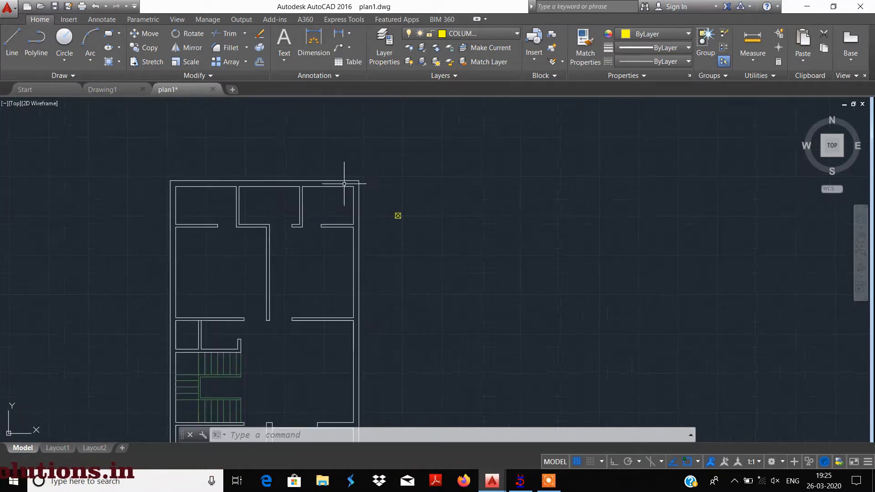
scroll(315, 212, up, 4)
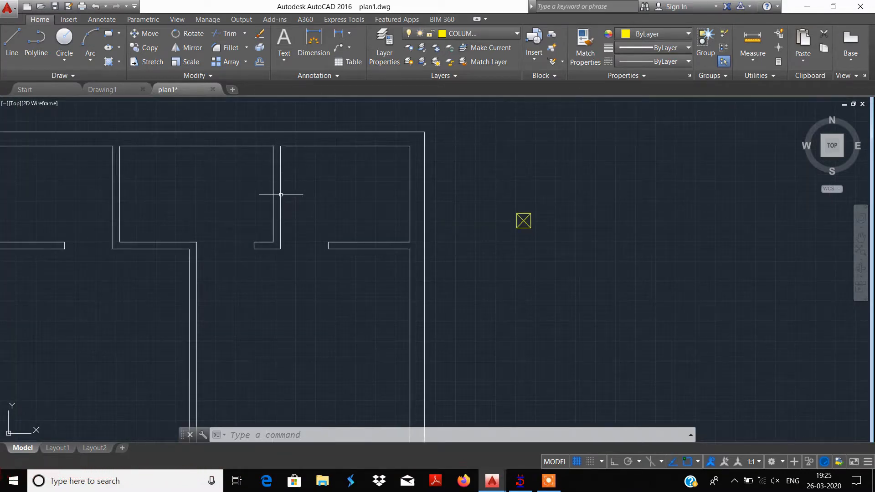
scroll(274, 196, down, 4)
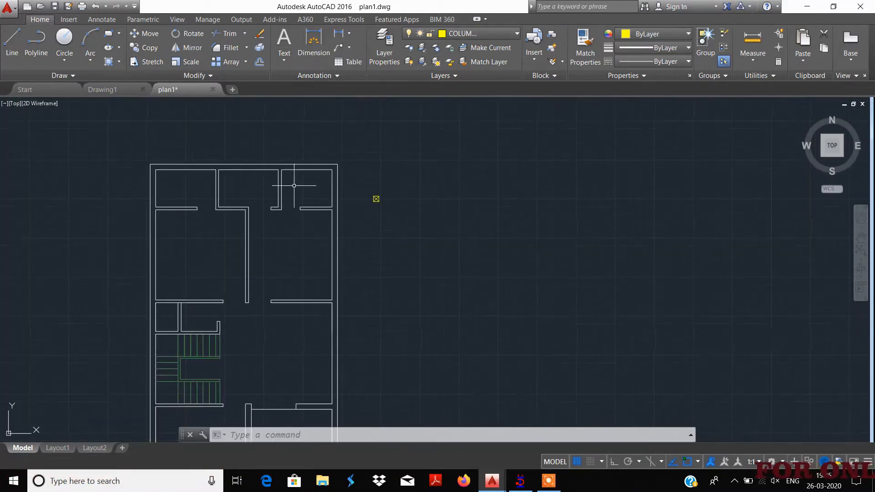
scroll(319, 169, up, 6)
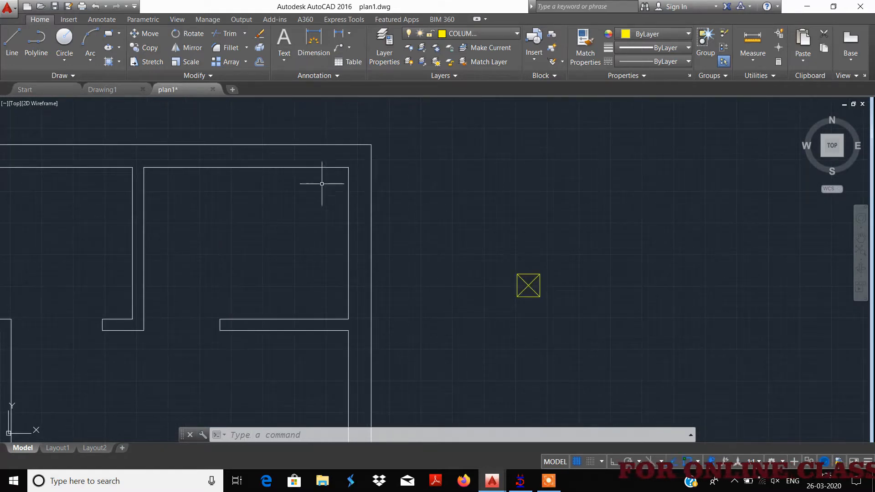
Check the thickness of the plan's upper outer wall with a temporary perpendicular line, and discard the line.
click(11, 44)
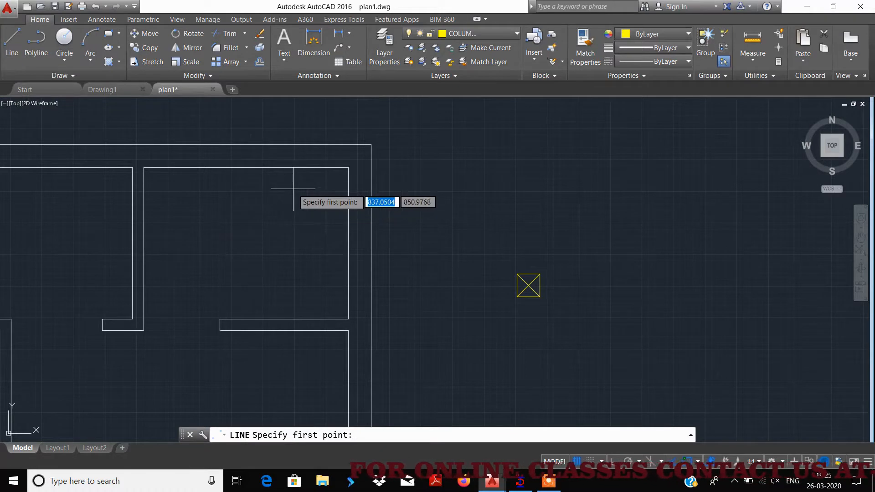
click(298, 145)
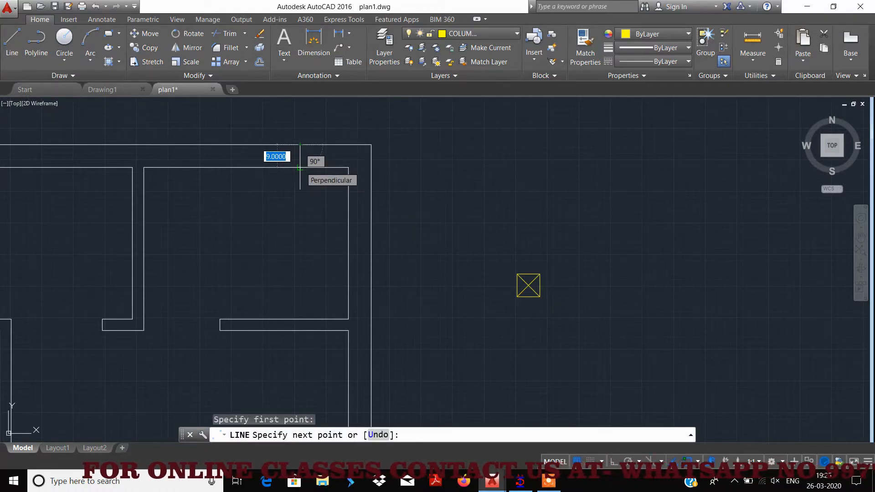
key(Escape)
Check the upper outer wall's thickness with a temporary linear dimension between its two faces, and erase the dimension.
click(338, 33)
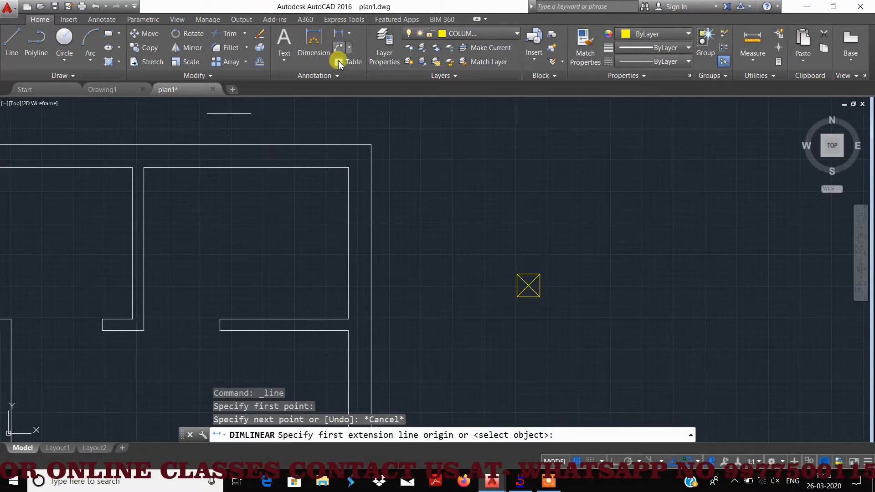
click(318, 144)
click(319, 167)
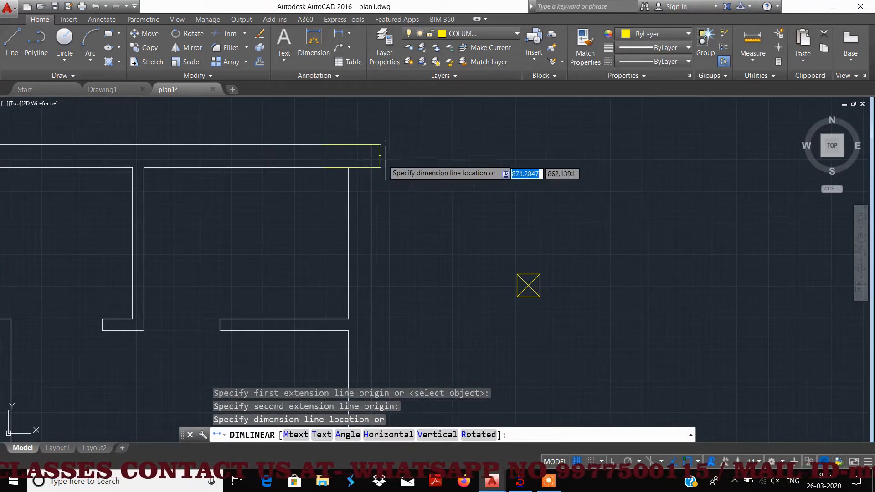
click(387, 158)
scroll(390, 156, up, 6)
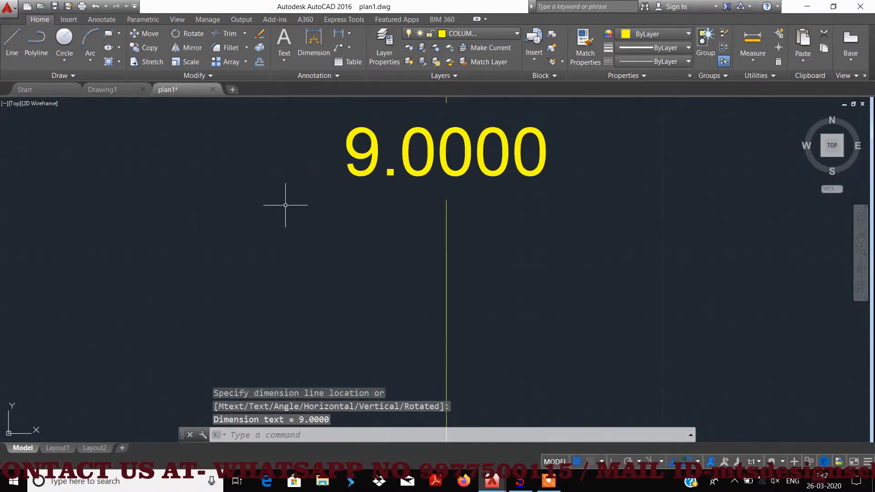
scroll(371, 179, down, 8)
click(390, 168)
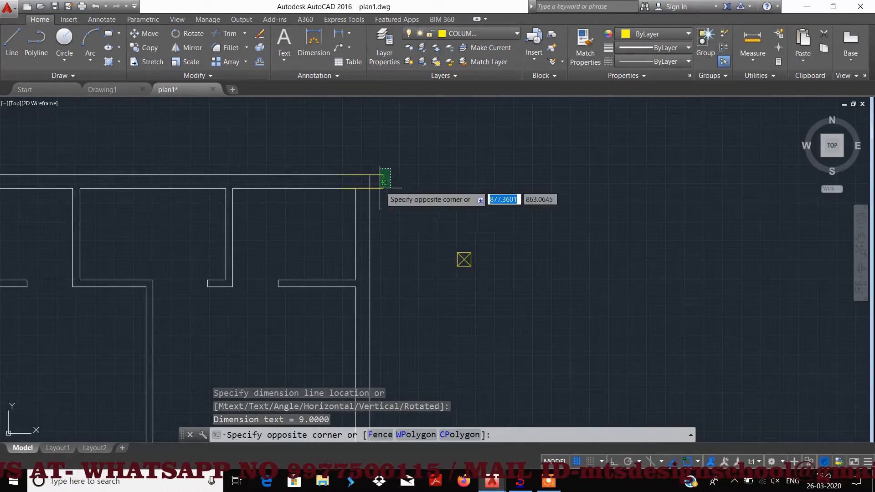
click(380, 186)
key(Delete)
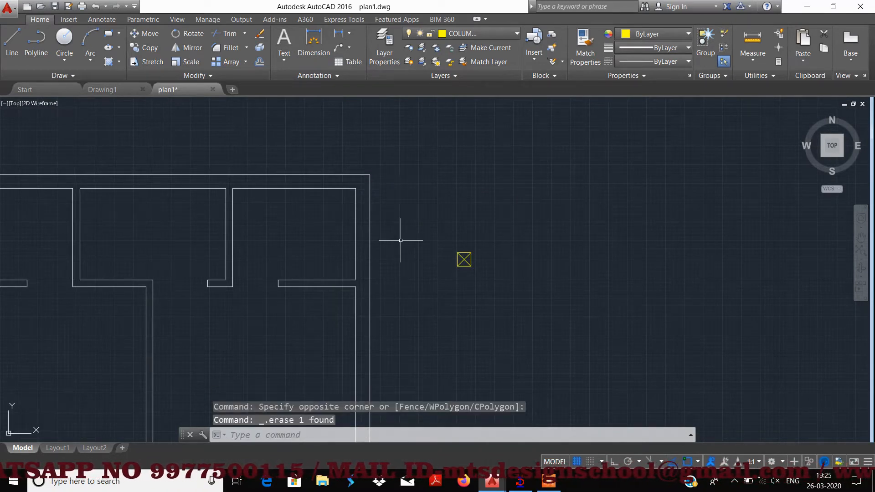
Compare the column symbol's size with the thickness of the plan's upper and east outer walls and inner partitions.
scroll(459, 273, up, 2)
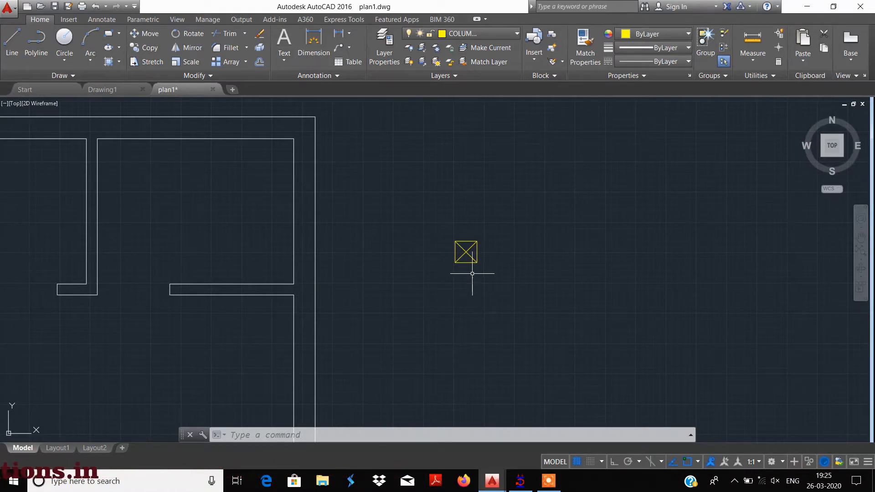
scroll(394, 278, down, 2)
mouse_move(380, 284)
middle_down()
mouse_move(592, 254)
mouse_move(562, 245)
middle_up()
scroll(546, 260, down, 2)
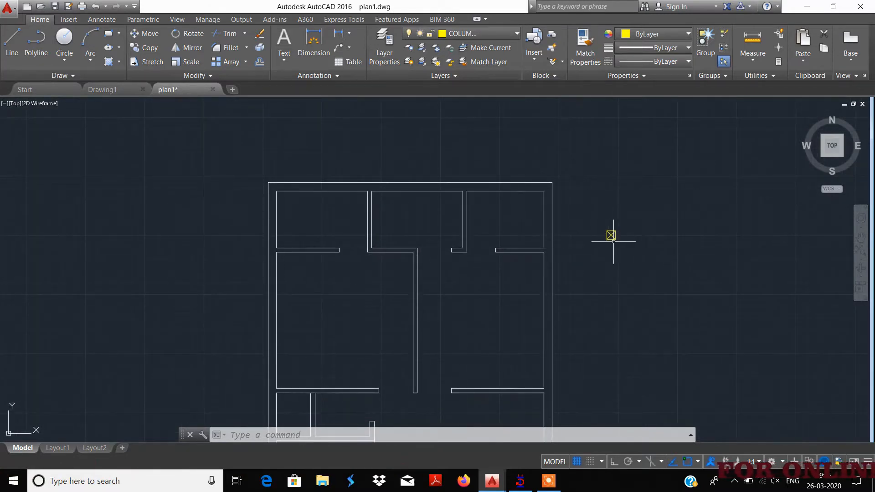
scroll(514, 200, up, 2)
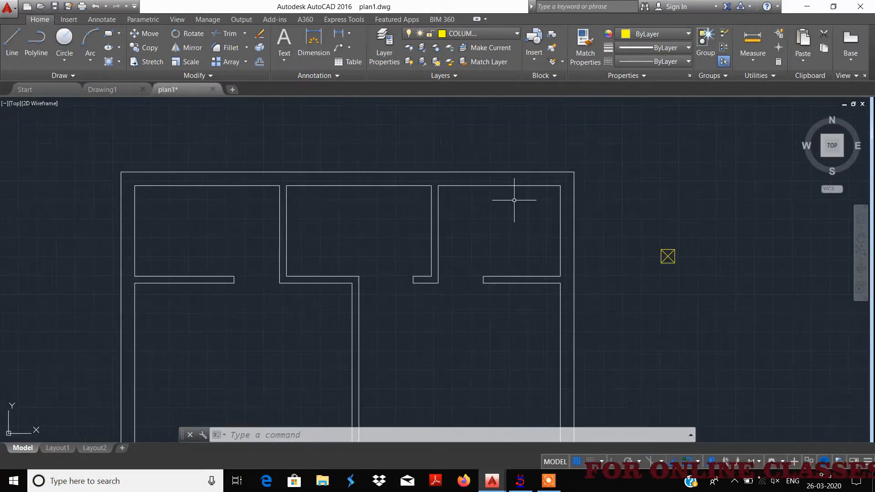
middle_drag(476, 200, 390, 230)
scroll(390, 221, up, 2)
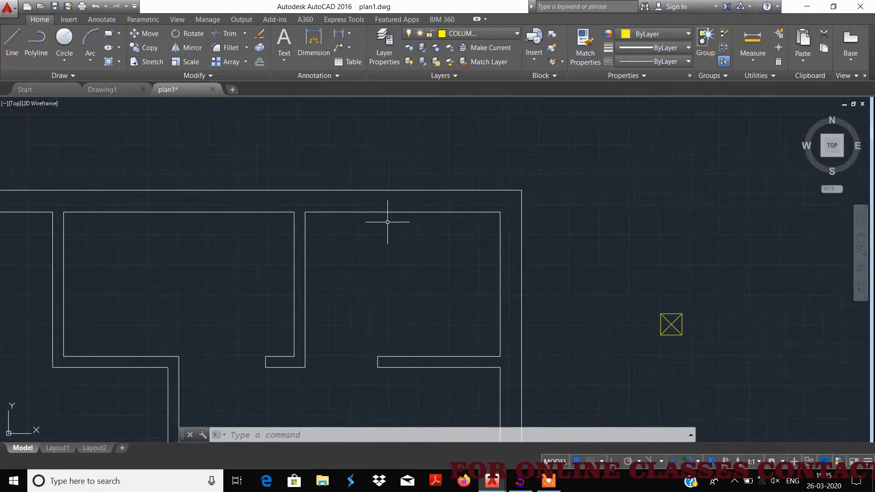
scroll(389, 222, down, 4)
scroll(391, 224, up, 6)
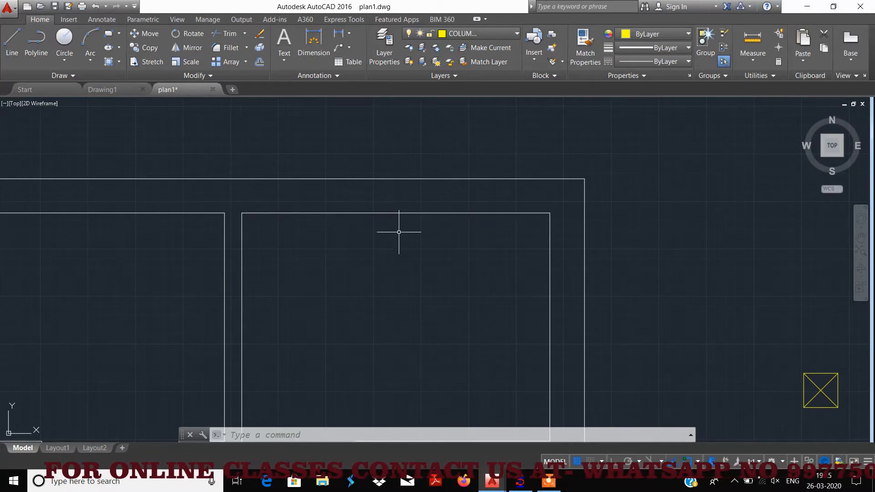
scroll(403, 233, down, 4)
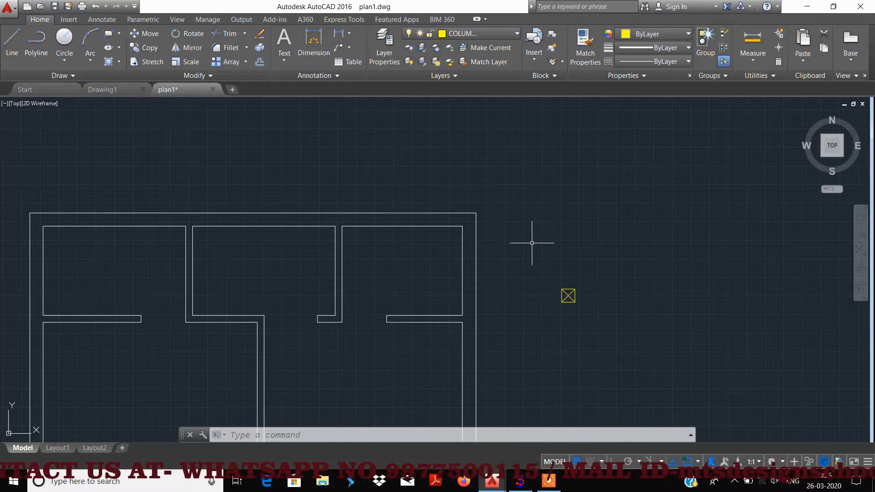
scroll(398, 226, up, 4)
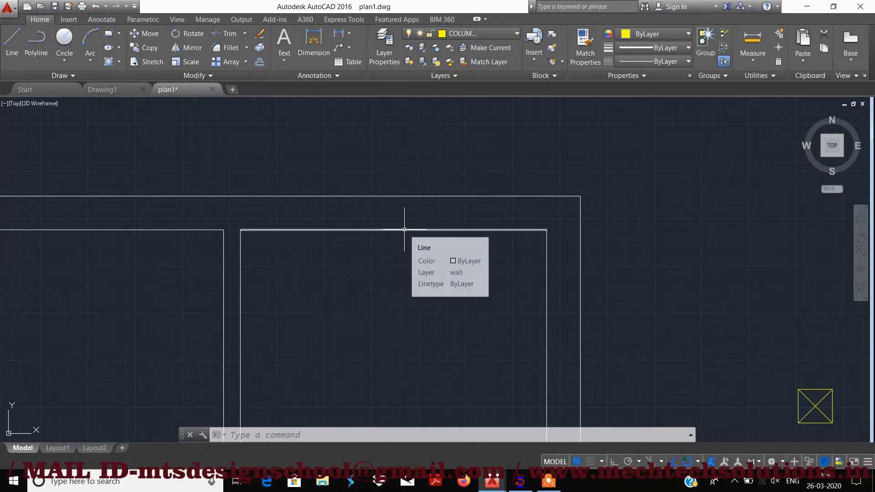
scroll(428, 216, down, 4)
scroll(589, 291, up, 4)
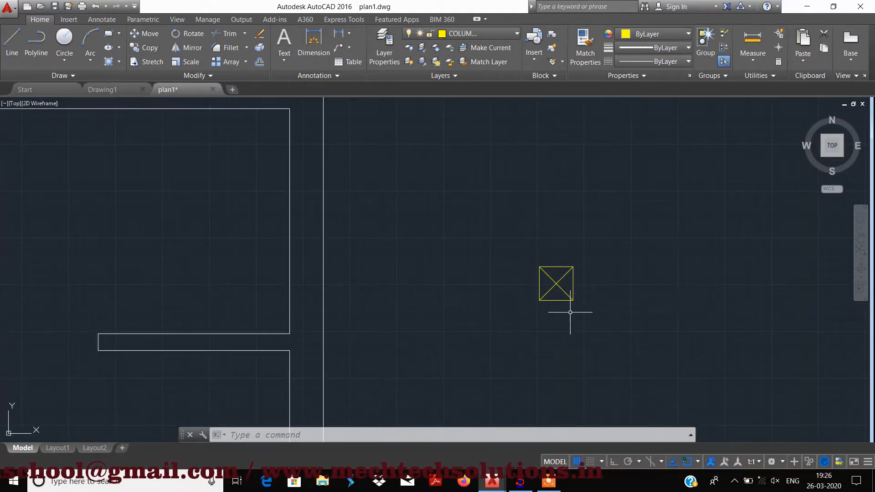
scroll(569, 310, down, 5)
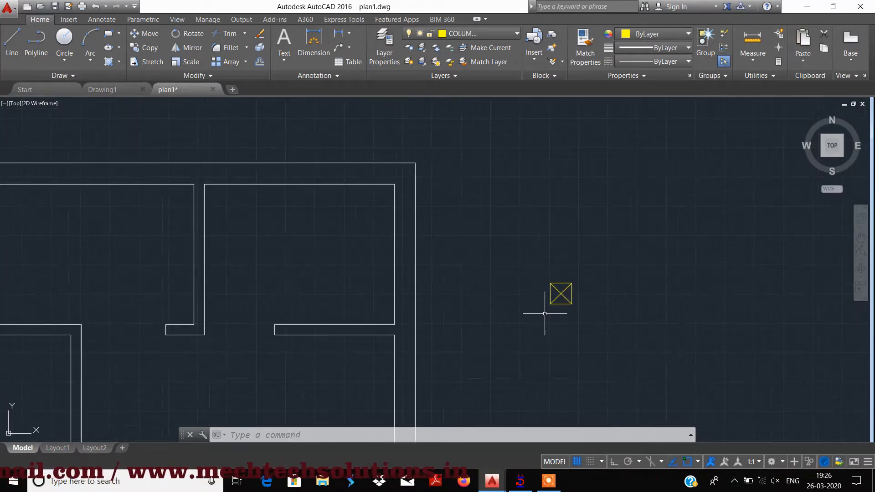
scroll(501, 240, up, 4)
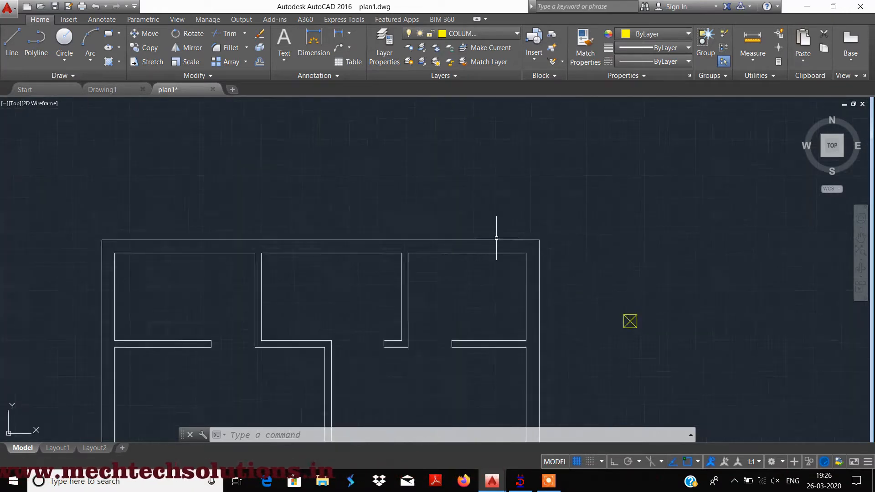
scroll(621, 303, down, 2)
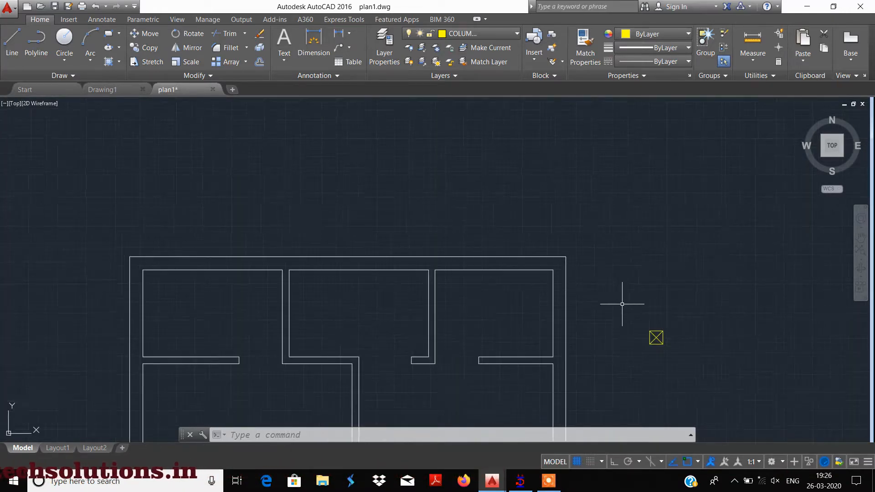
scroll(464, 289, up, 4)
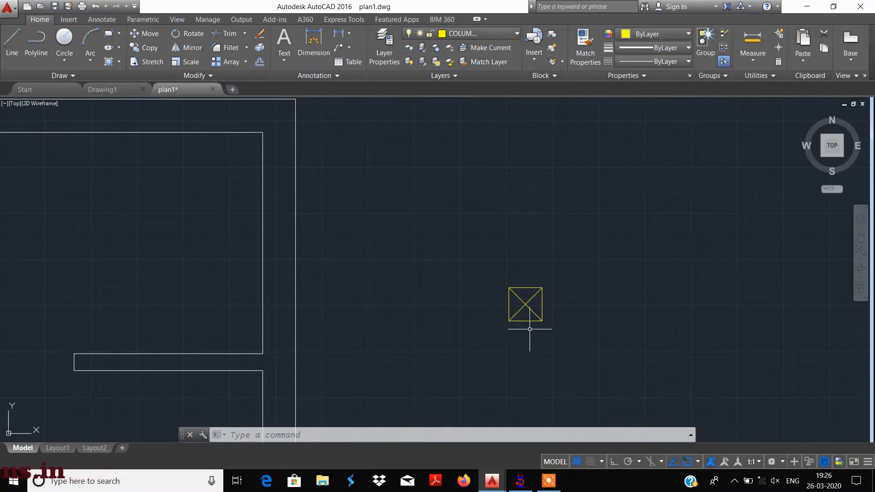
scroll(530, 329, down, 2)
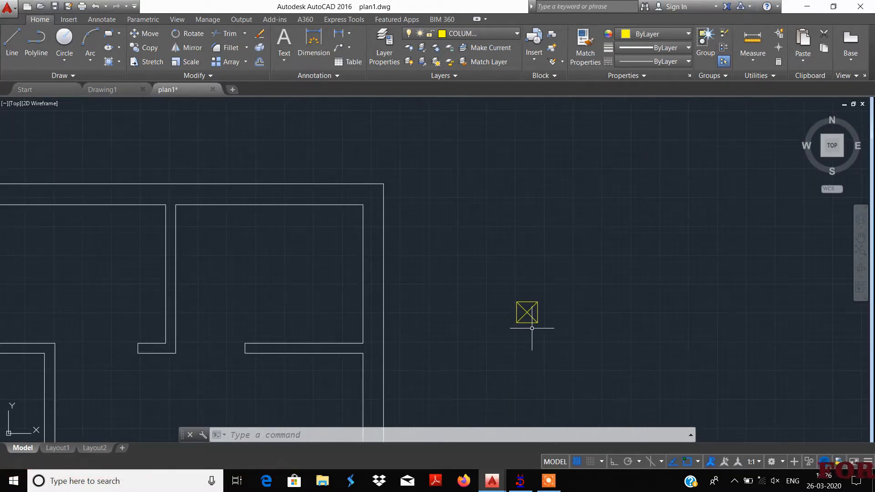
mouse_move(443, 289)
middle_down()
mouse_move(576, 278)
mouse_move(569, 244)
middle_up()
scroll(576, 277, down, 4)
scroll(583, 250, up, 2)
scroll(585, 249, up, 2)
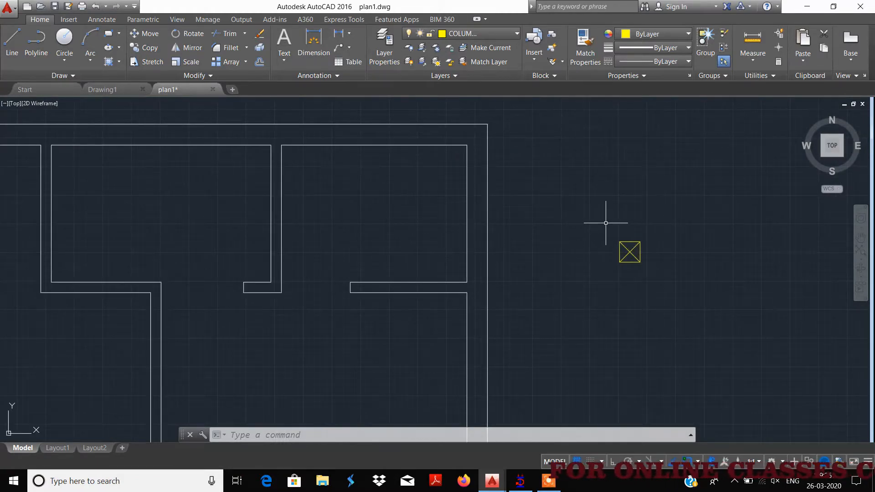
Examine the corners and partition junctions along the plan's upper outer wall for column positions.
click(606, 222)
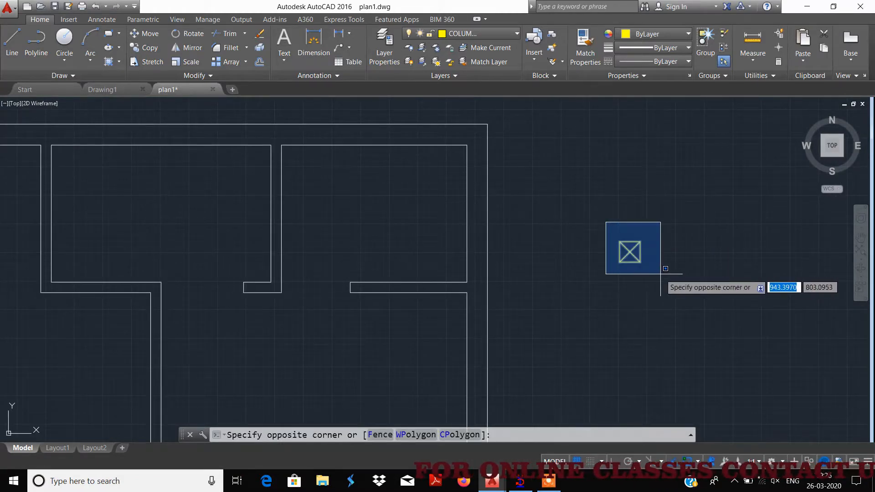
click(572, 190)
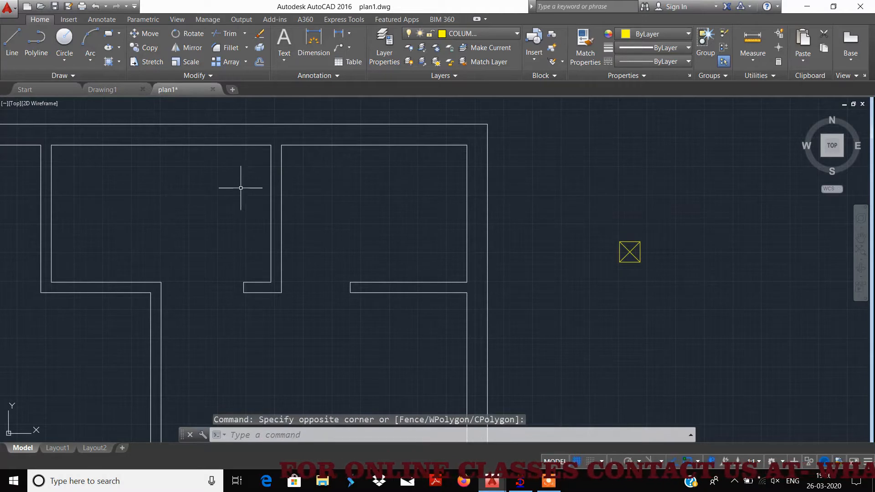
scroll(241, 188, down, 3)
middle_drag(367, 219, 374, 207)
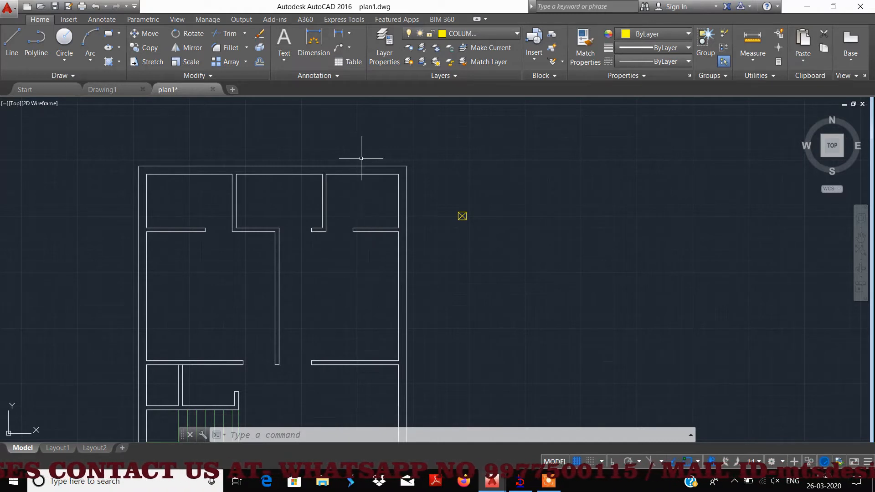
scroll(380, 155, up, 2)
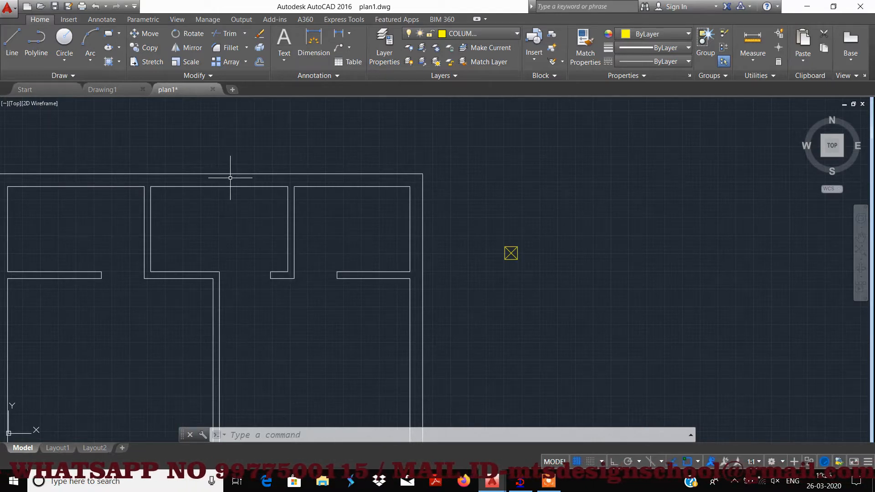
middle_drag(269, 307, 289, 268)
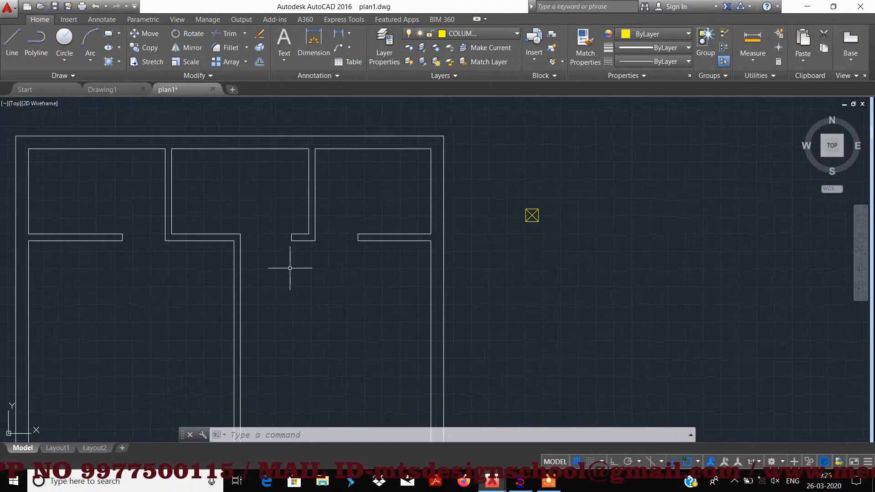
scroll(290, 268, down, 2)
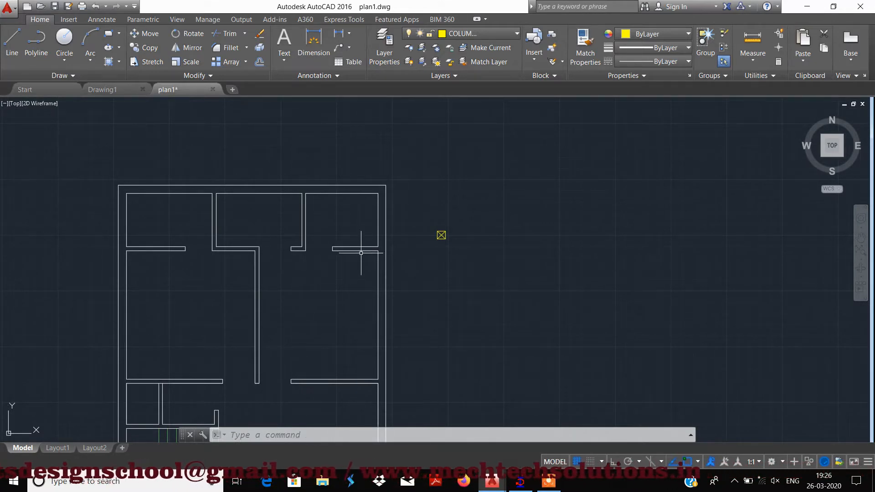
scroll(420, 219, up, 2)
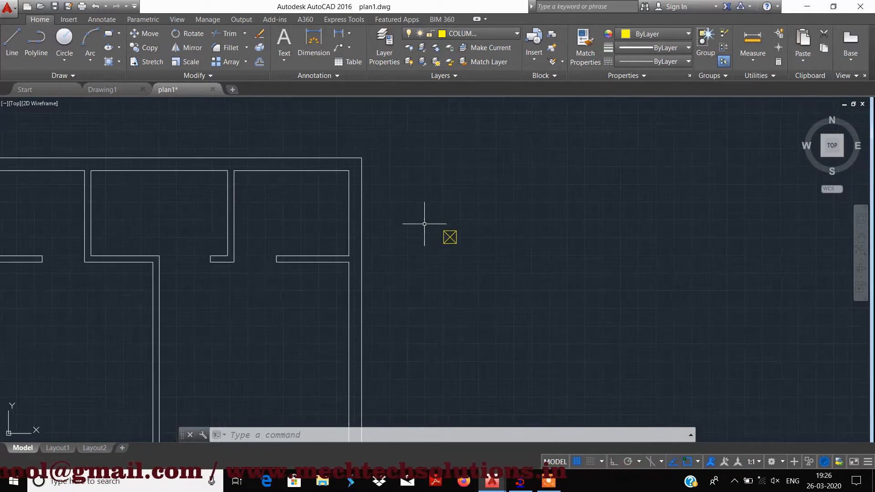
Copy the column square with its diagonals from its upper-right corner onto the floor plan's upper-right outer corner.
click(420, 212)
click(480, 267)
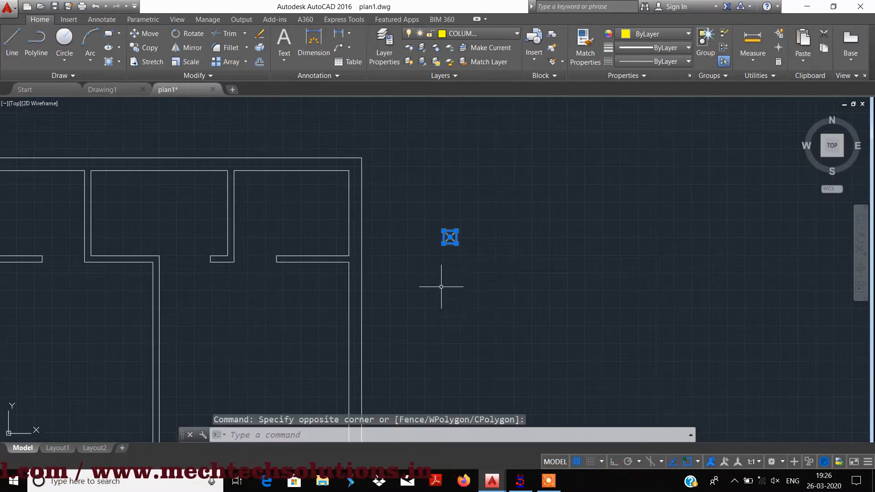
click(147, 50)
scroll(468, 234, up, 4)
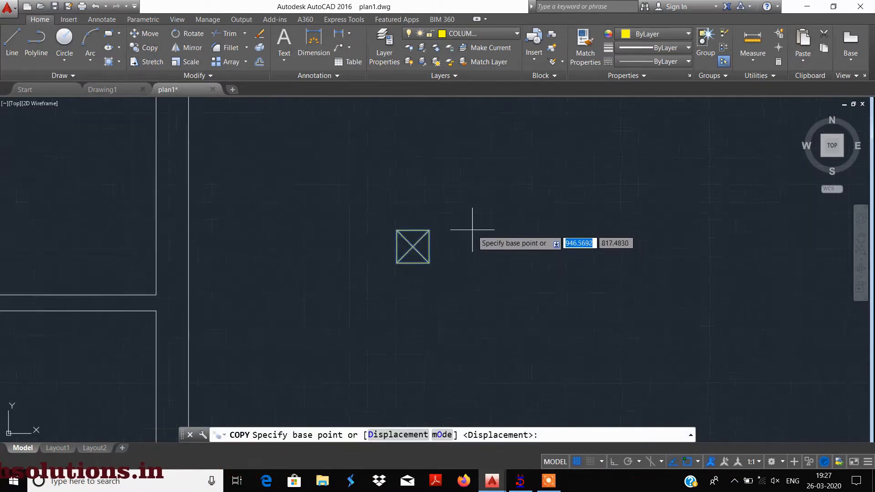
click(402, 230)
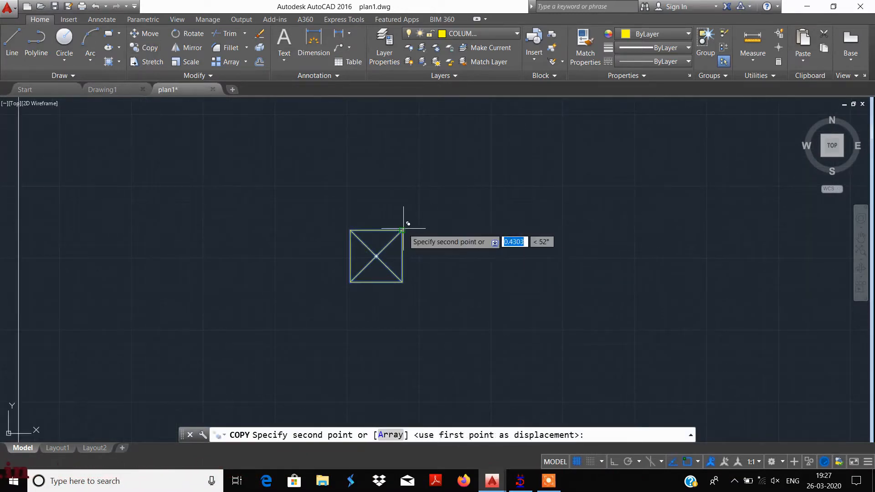
scroll(386, 251, down, 5)
scroll(386, 250, down, 3)
scroll(400, 238, up, 5)
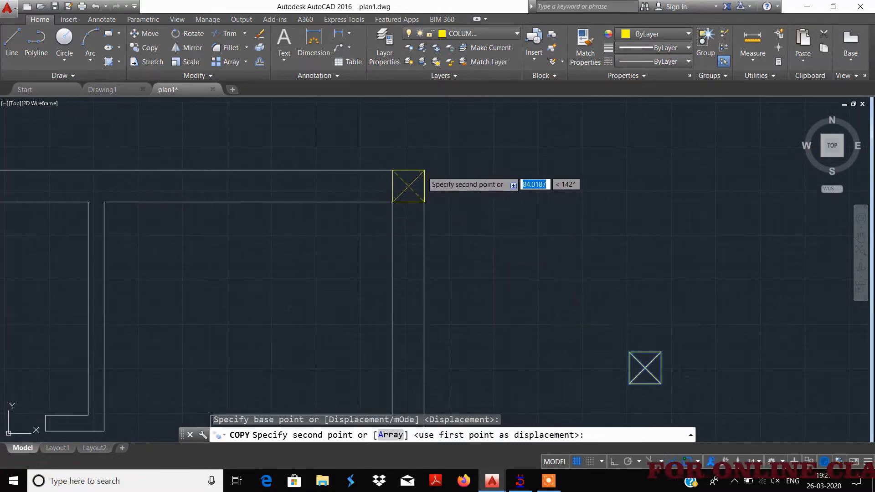
click(424, 171)
Place another column copy in the upper outer wall above the partition between the middle and right upper rooms, flush with its right face.
scroll(367, 250, down, 3)
scroll(371, 218, up, 4)
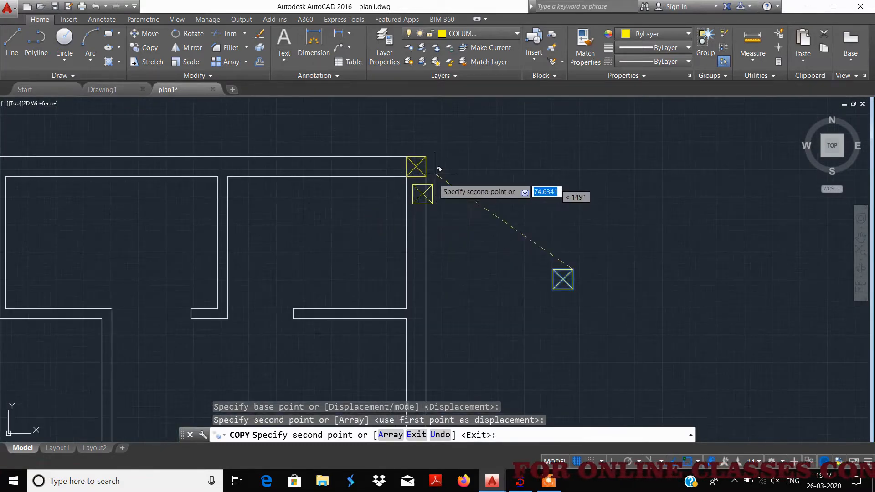
scroll(372, 221, down, 4)
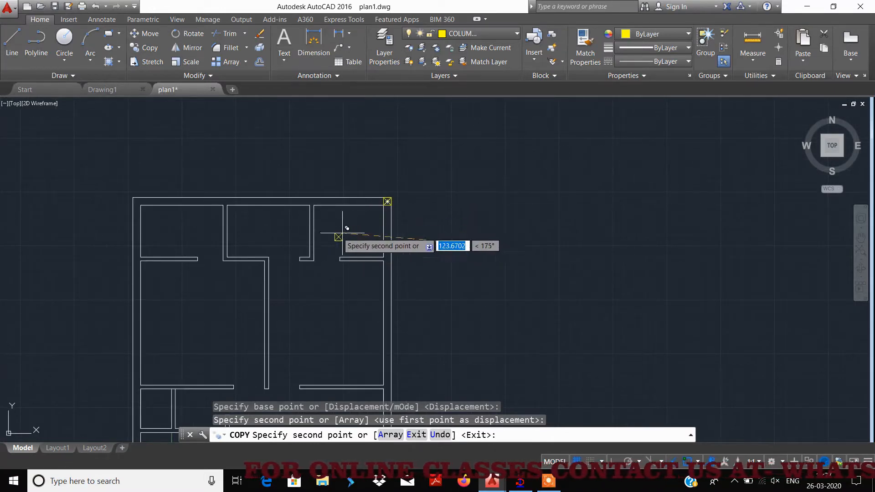
scroll(349, 226, up, 2)
scroll(278, 199, up, 2)
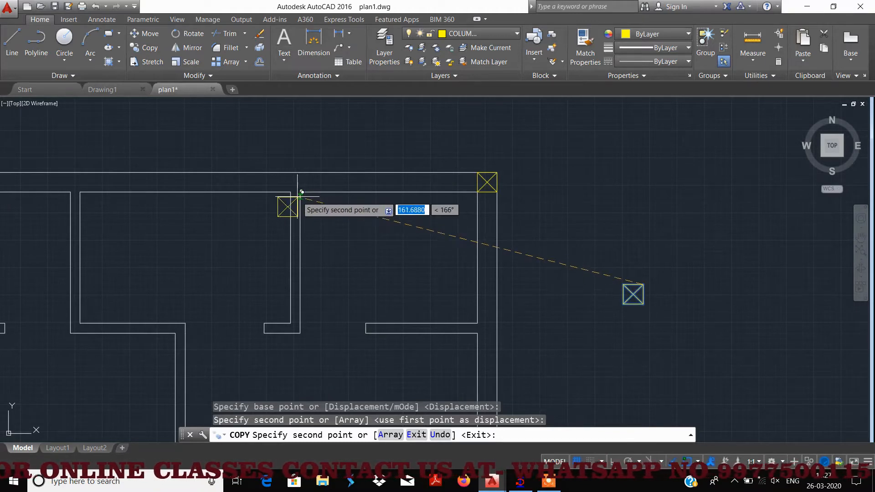
scroll(300, 191, up, 2)
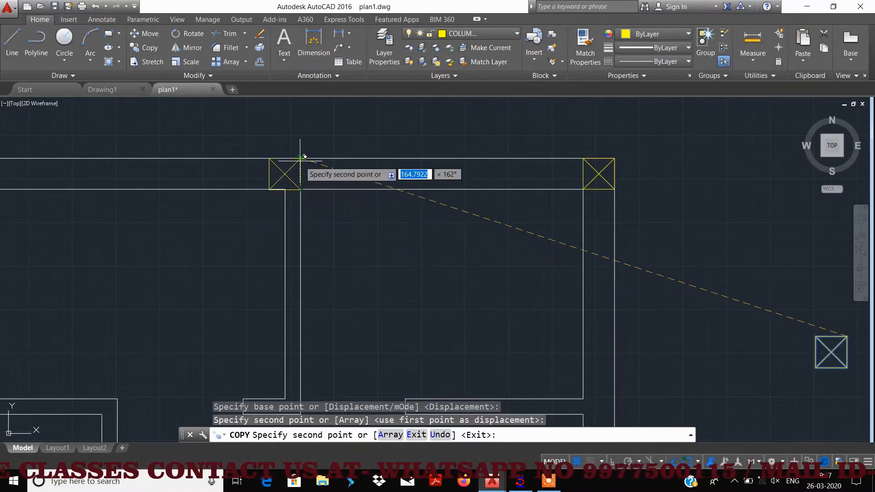
click(301, 157)
scroll(346, 247, down, 4)
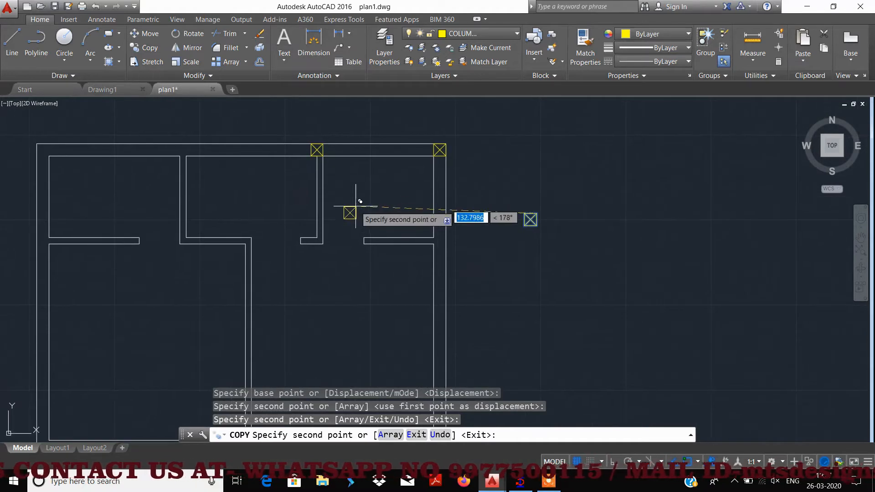
Place a column copy just outside the east outer wall, level with the partition below the right upper room.
scroll(438, 226, up, 2)
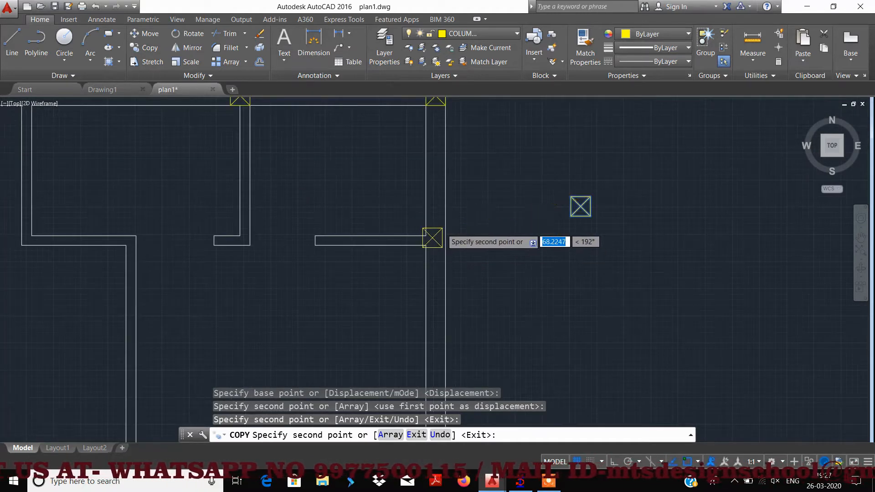
scroll(445, 223, down, 2)
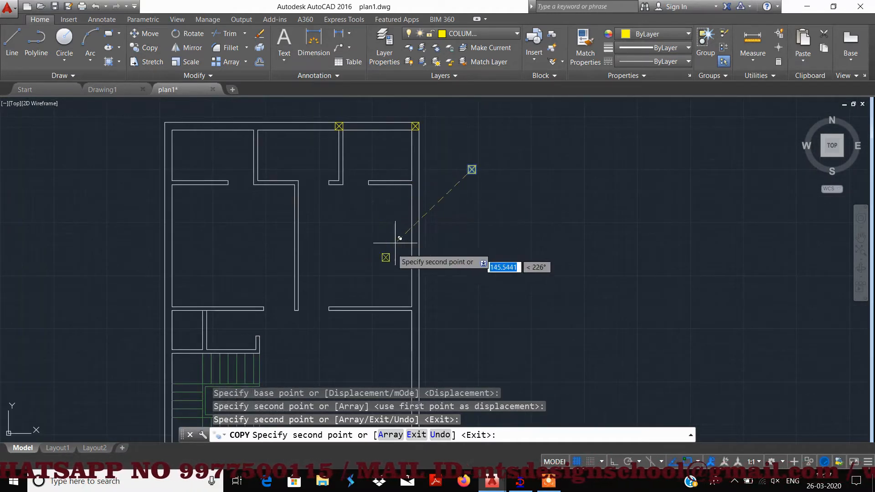
scroll(360, 216, up, 3)
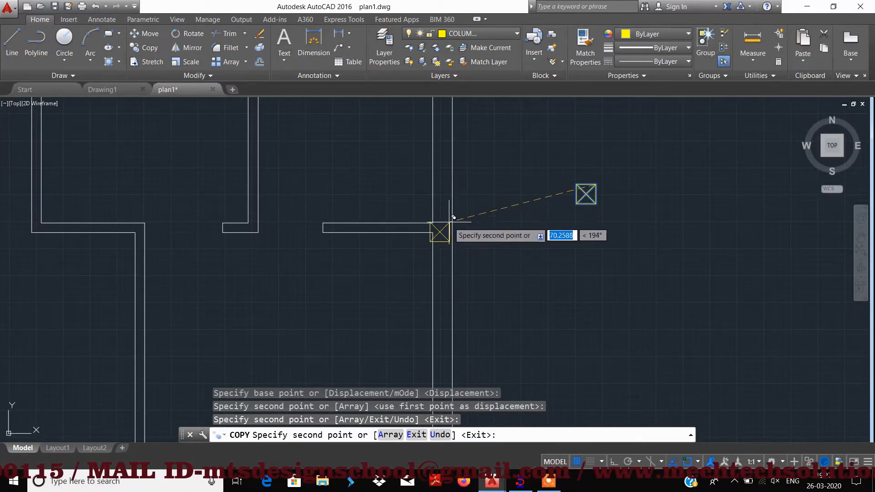
middle_drag(473, 216, 411, 210)
scroll(410, 210, up, 4)
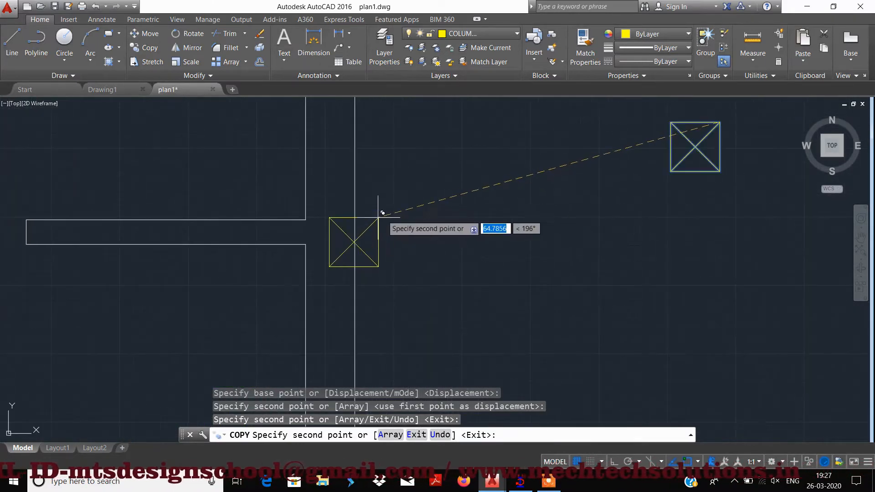
scroll(348, 235, down, 4)
scroll(342, 217, up, 6)
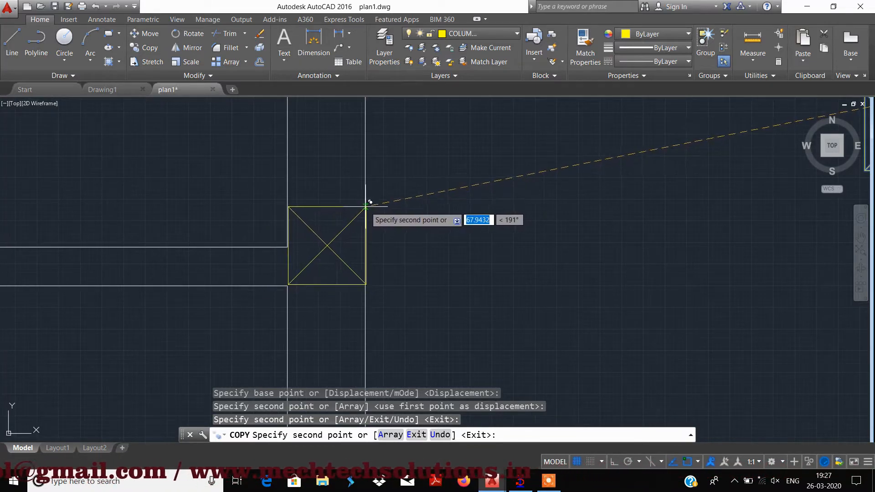
scroll(369, 204, down, 4)
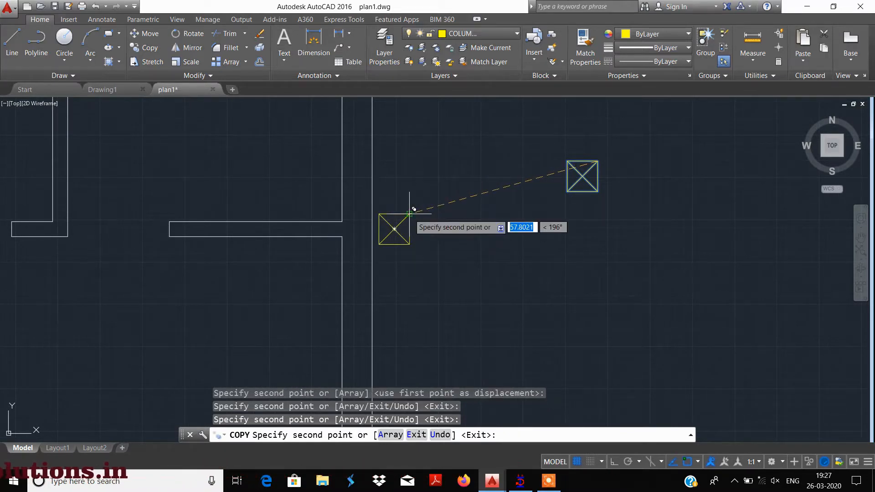
click(413, 209)
scroll(317, 276, down, 2)
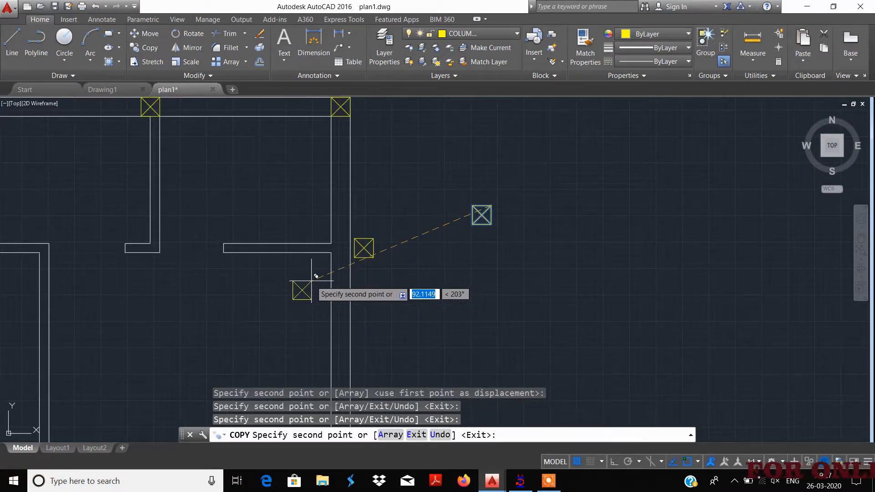
Examine the partition ends and corners below the middle and right upper rooms for column positions.
scroll(222, 279, down, 1)
mouse_move(223, 279)
middle_down()
mouse_move(261, 301)
mouse_move(357, 296)
mouse_move(315, 235)
middle_up()
scroll(325, 173, up, 2)
middle_drag(346, 190, 303, 189)
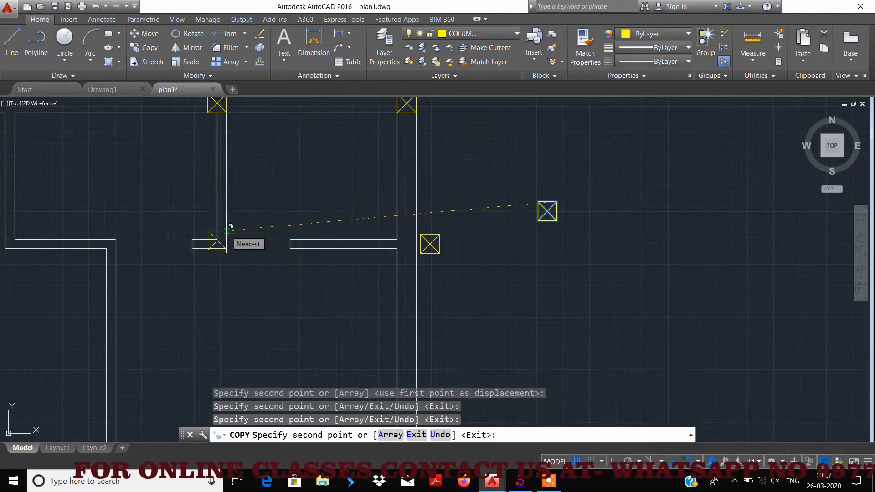
middle_drag(166, 261, 326, 174)
scroll(310, 205, down, 4)
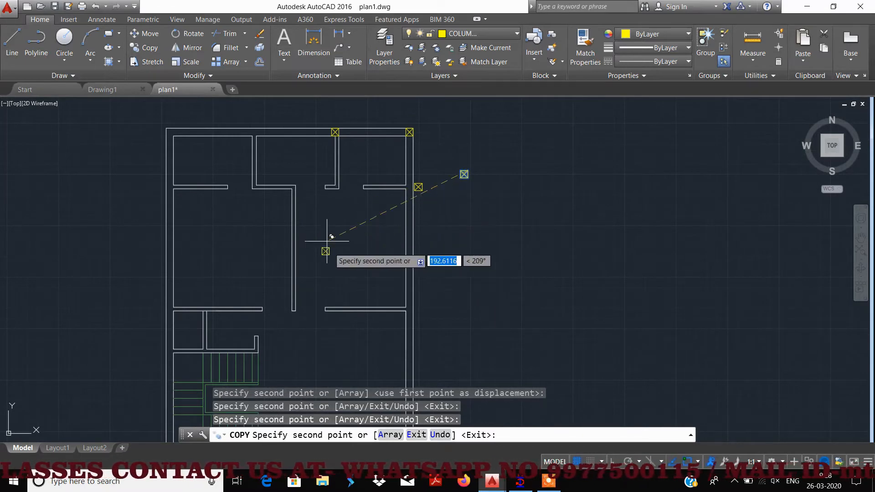
scroll(342, 230, up, 2)
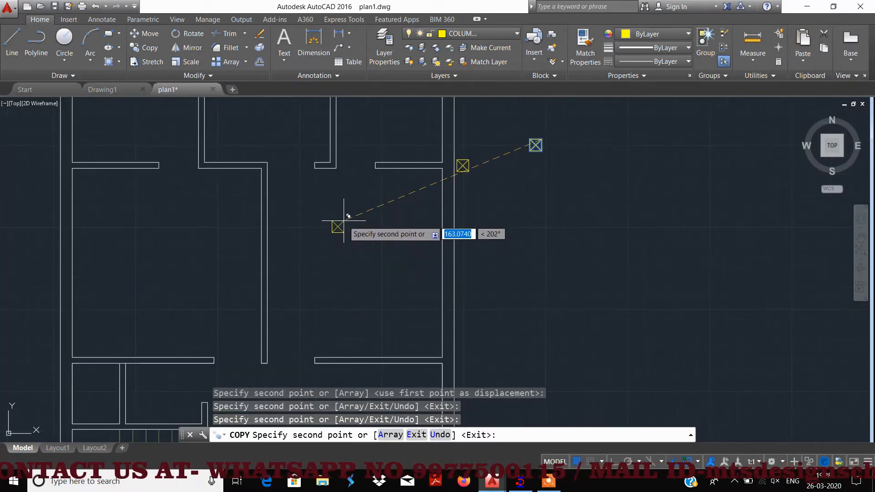
scroll(267, 166, up, 4)
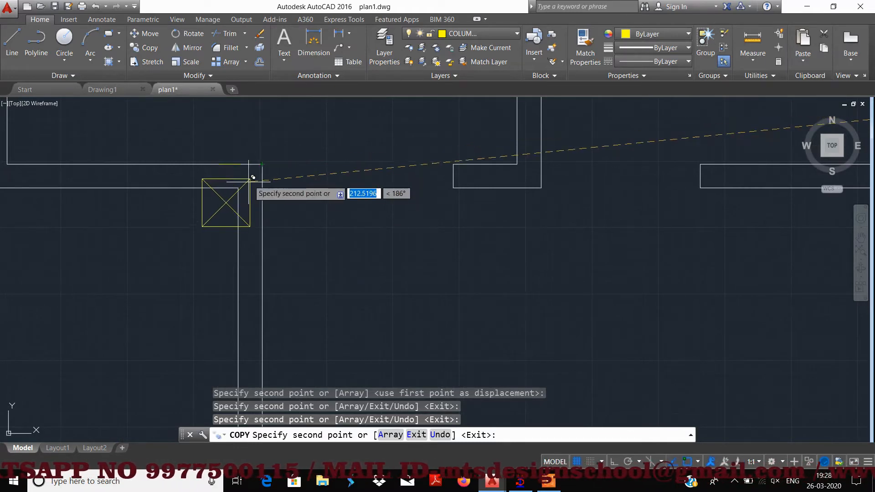
middle_drag(450, 203, 233, 219)
scroll(327, 169, down, 3)
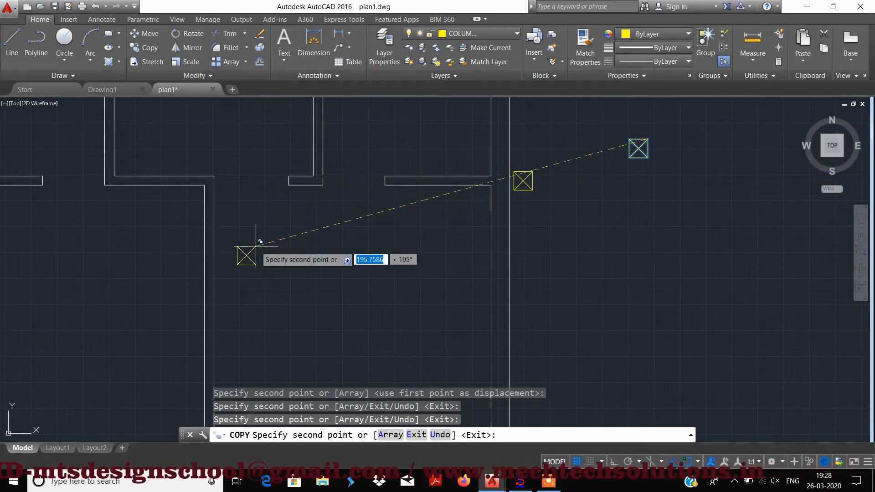
scroll(277, 231, down, 2)
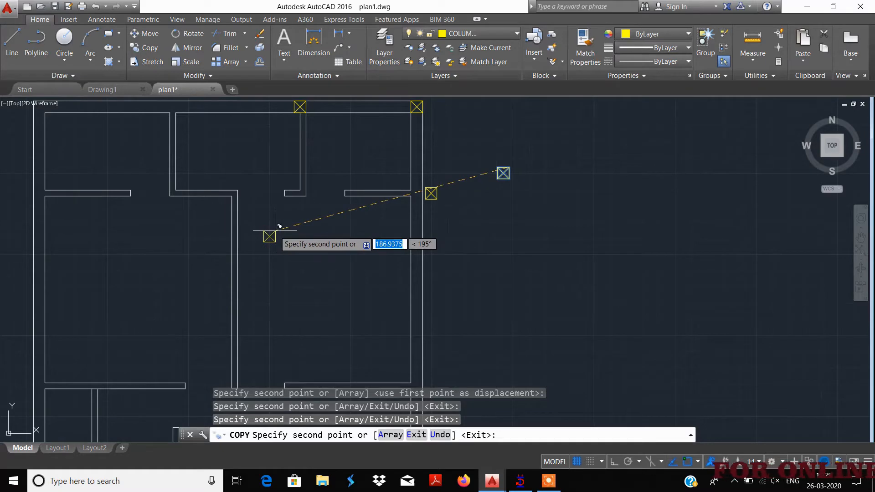
Place a column copy where the middle upper room's lower partition meets the long vertical partition, flush with their outer corner.
middle_drag(250, 196, 294, 259)
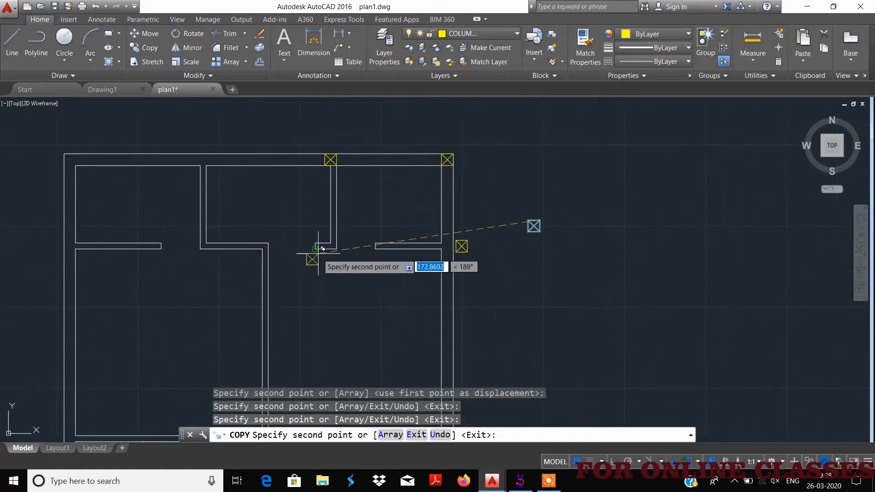
scroll(334, 243, up, 2)
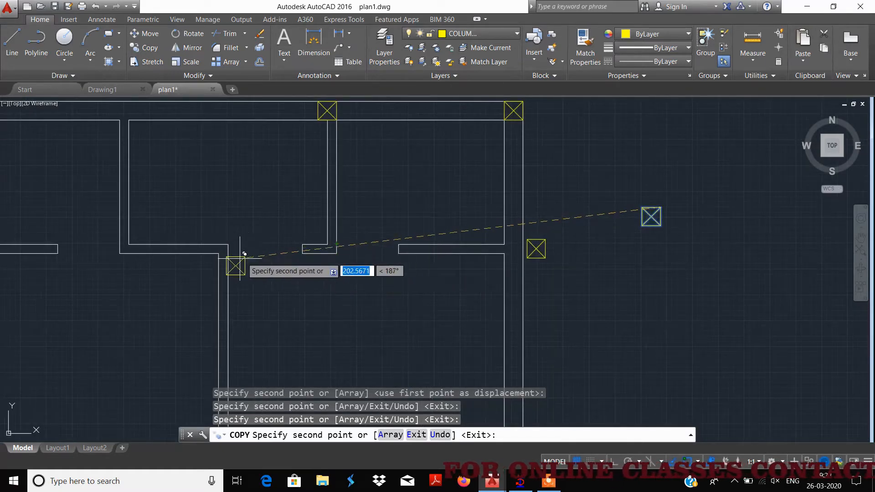
scroll(241, 255, up, 4)
mouse_move(237, 256)
middle_down()
mouse_move(212, 246)
mouse_move(205, 218)
mouse_move(215, 212)
middle_up()
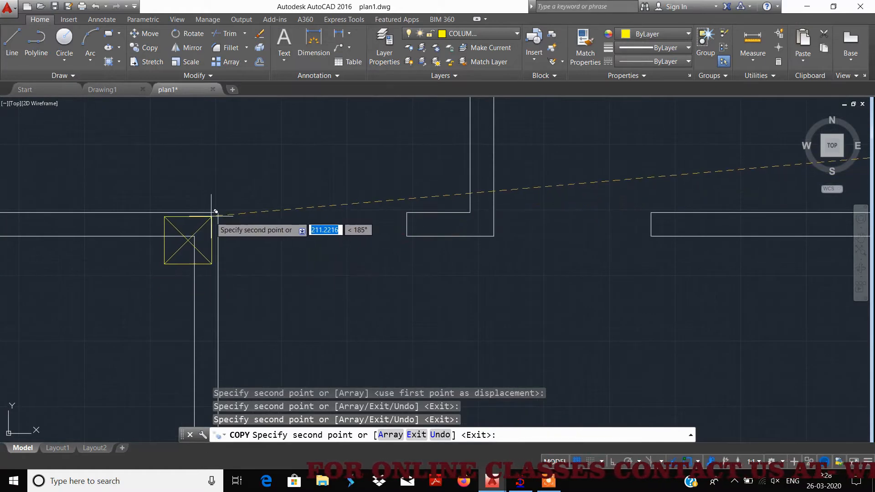
click(217, 211)
Place a column copy in the west outer wall at the left upper room's lower partition, flush with the partition's upper face.
scroll(319, 255, down, 5)
middle_drag(348, 274, 372, 196)
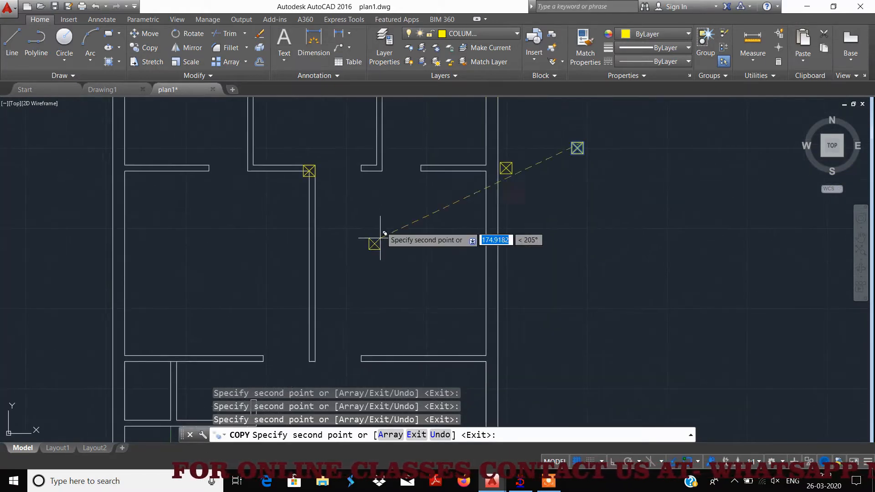
scroll(322, 176, up, 2)
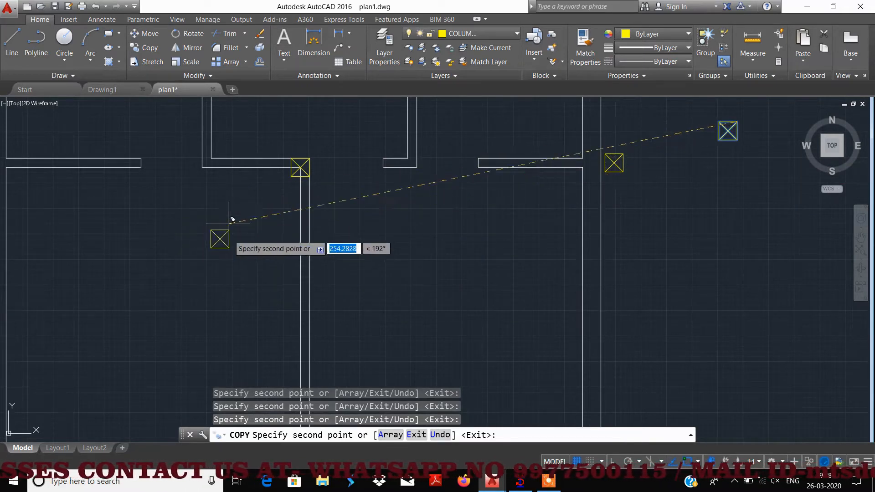
scroll(401, 312, down, 4)
scroll(285, 275, up, 4)
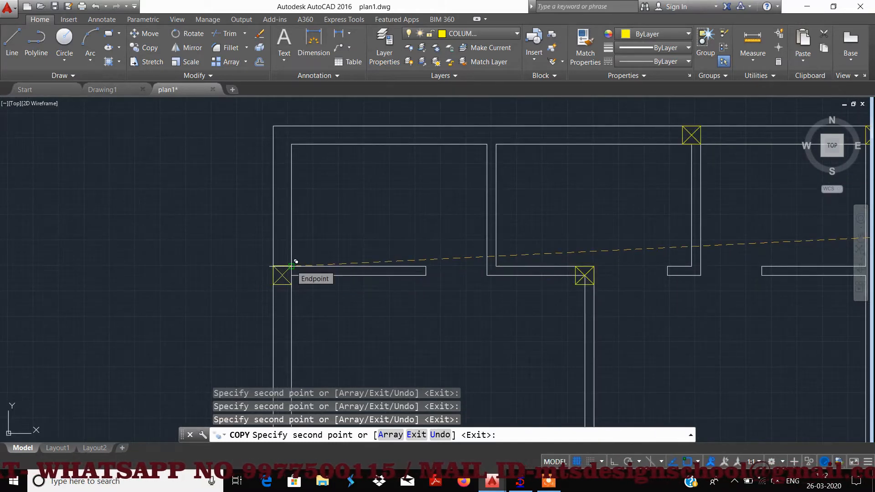
Place a column copy on the floor plan's upper-left outer corner, within the wall thickness.
middle_drag(328, 200, 315, 283)
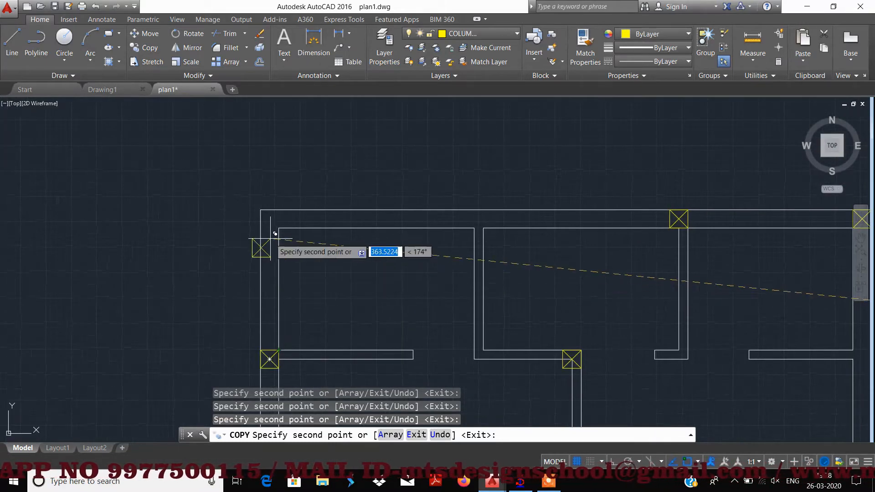
scroll(270, 229, up, 2)
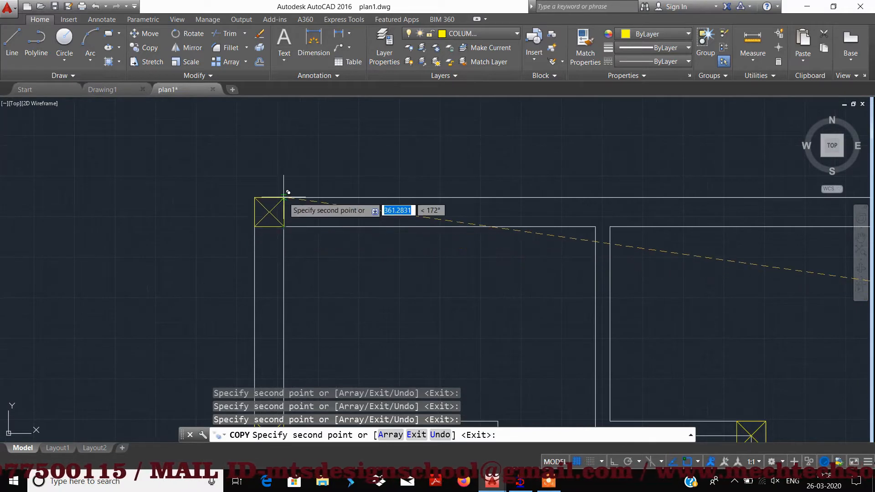
click(283, 197)
Place a column copy in the upper outer wall above the partition between the left and middle upper rooms, flush with its right face.
middle_drag(438, 273, 110, 278)
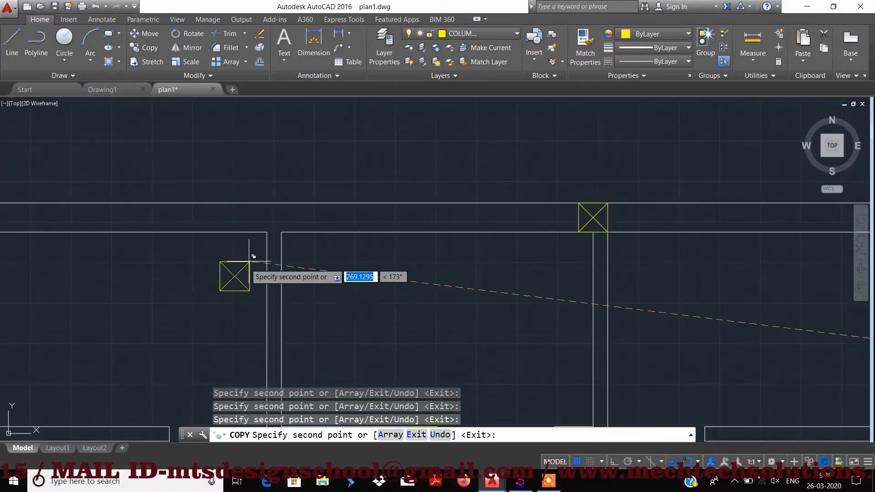
click(286, 227)
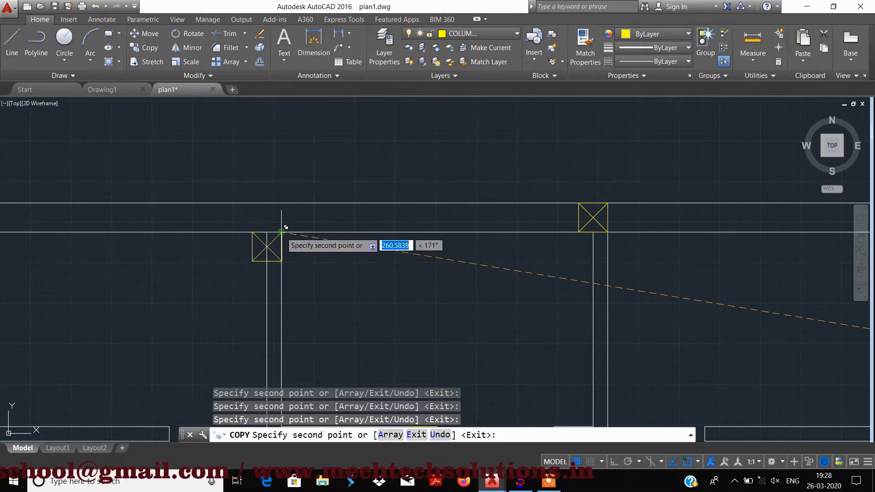
scroll(286, 228, down, 5)
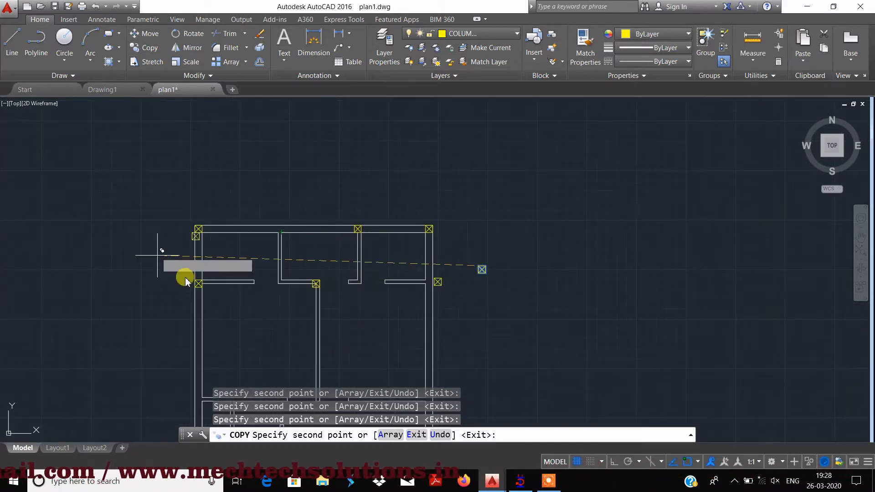
scroll(201, 231, up, 10)
scroll(208, 232, up, 5)
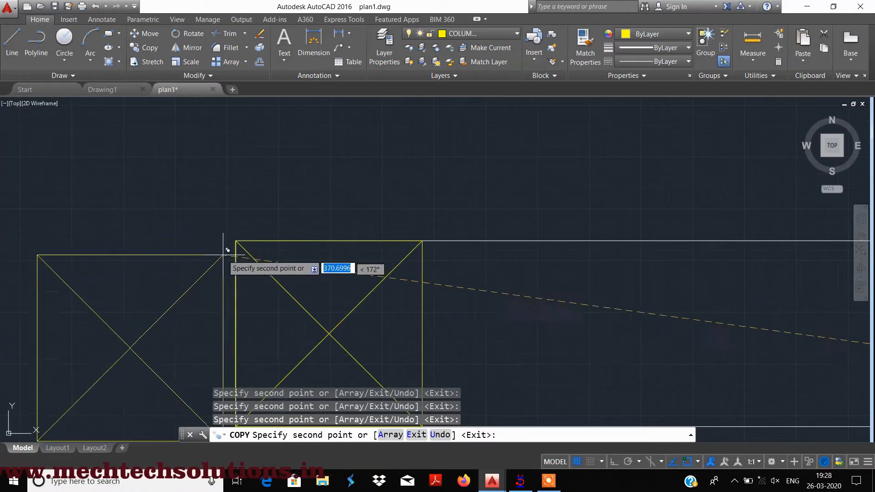
scroll(424, 125, down, 5)
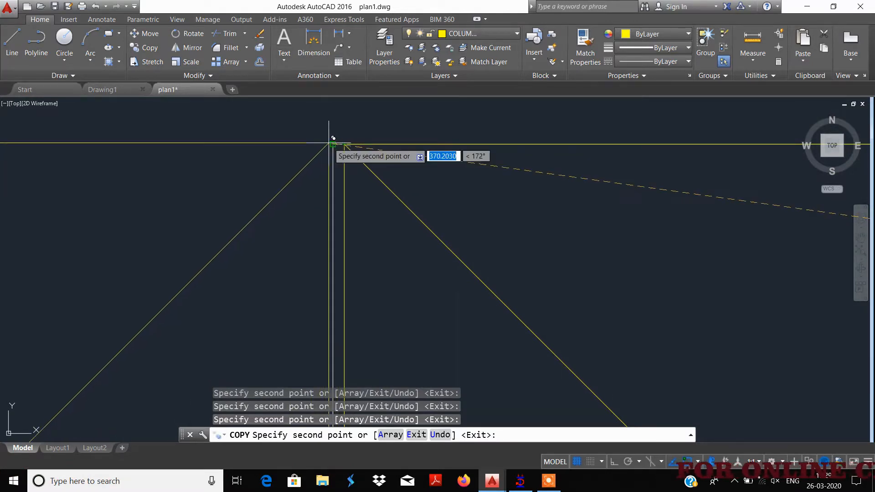
scroll(283, 166, down, 20)
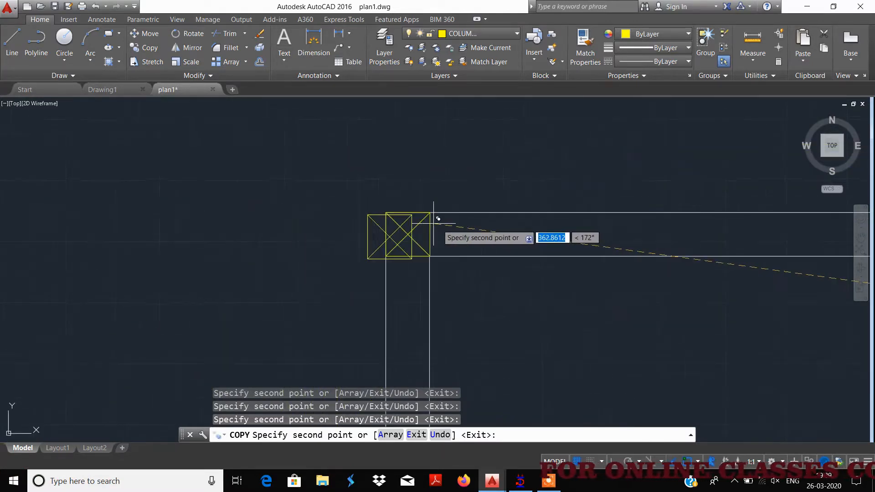
middle_drag(570, 253, 348, 201)
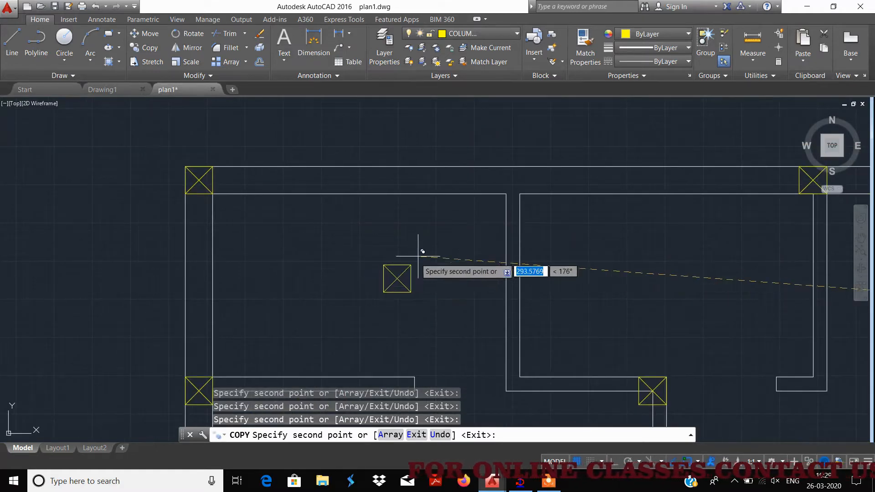
middle_drag(494, 196, 396, 213)
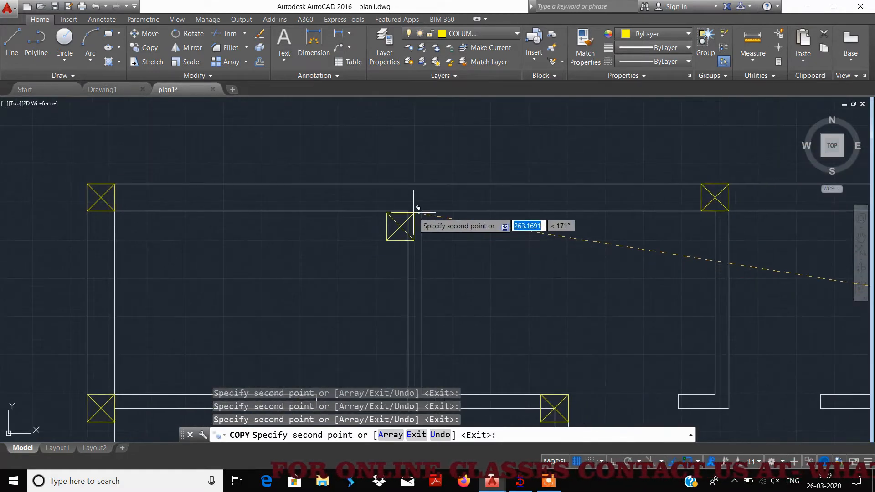
click(422, 184)
Place a column copy in the west outer wall at the partition below the large left room, flush with the partition's upper face.
scroll(477, 248, down, 3)
mouse_move(498, 277)
middle_down()
mouse_move(355, 172)
mouse_move(352, 149)
middle_up()
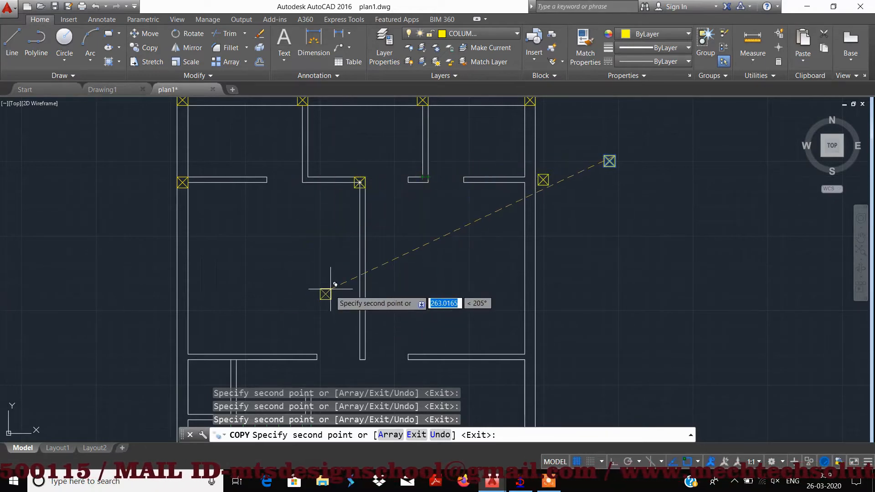
scroll(319, 292, down, 5)
scroll(319, 223, up, 7)
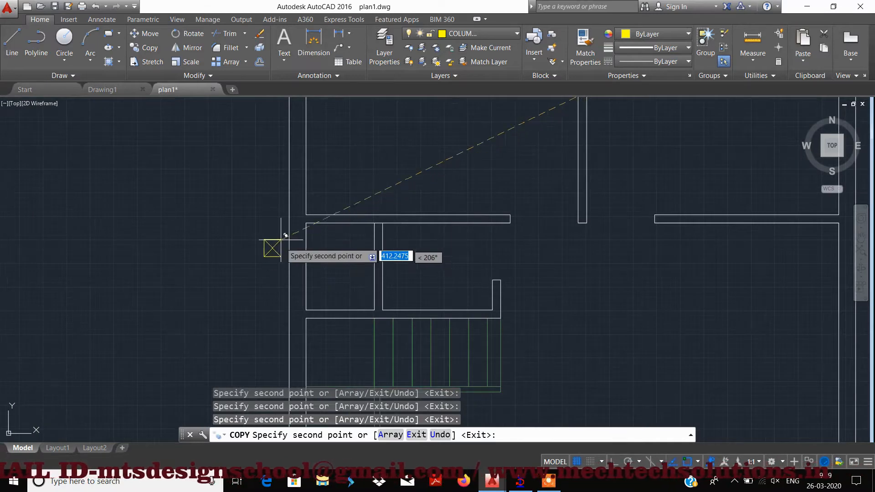
scroll(300, 218, up, 3)
click(305, 213)
Place a column copy just below the lower end of the vertical partition between the two large rooms, aligned with its right face.
scroll(462, 252, down, 4)
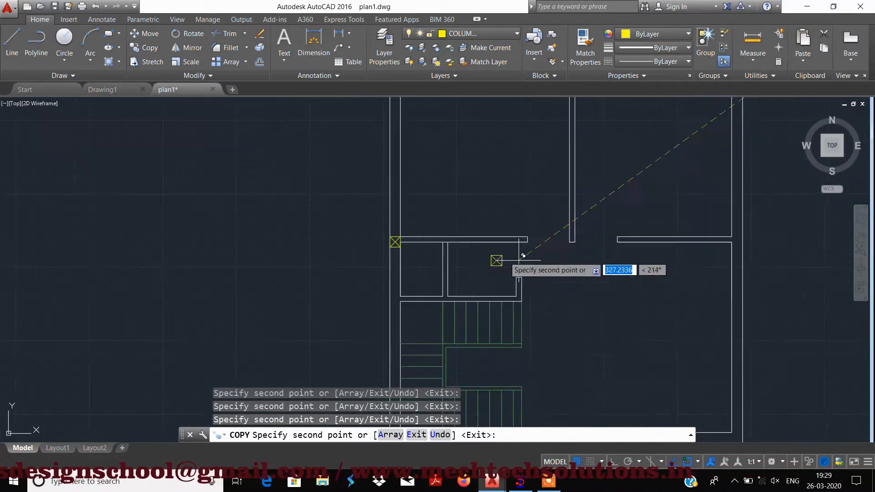
middle_drag(551, 272, 273, 302)
middle_drag(301, 230, 270, 289)
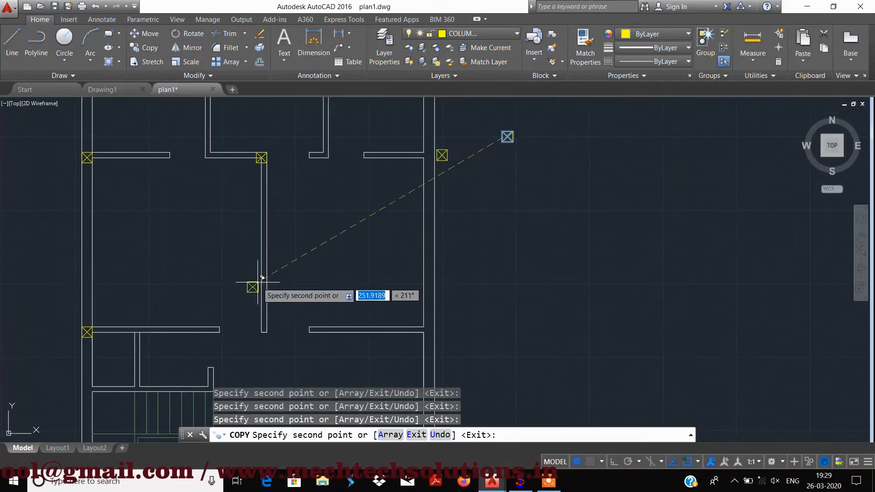
scroll(271, 327, up, 2)
scroll(273, 327, down, 4)
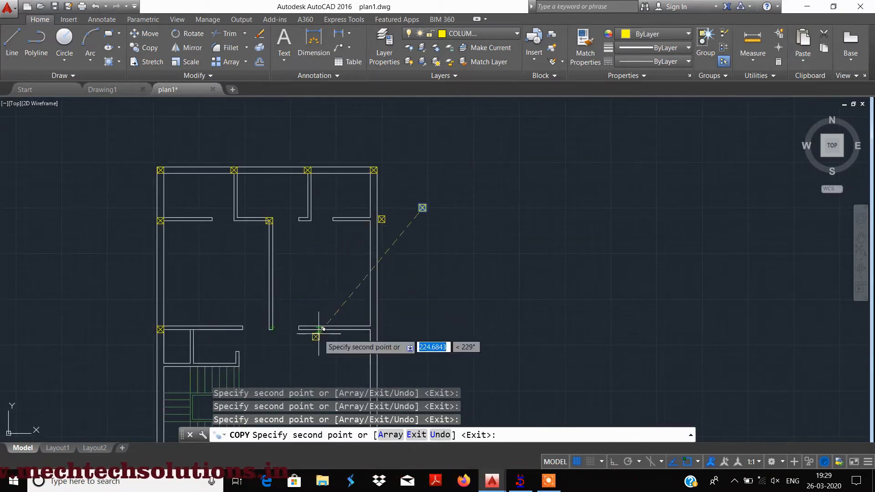
middle_drag(322, 328, 315, 249)
scroll(259, 257, up, 2)
mouse_move(256, 263)
middle_down()
mouse_move(273, 246)
mouse_move(291, 193)
middle_up()
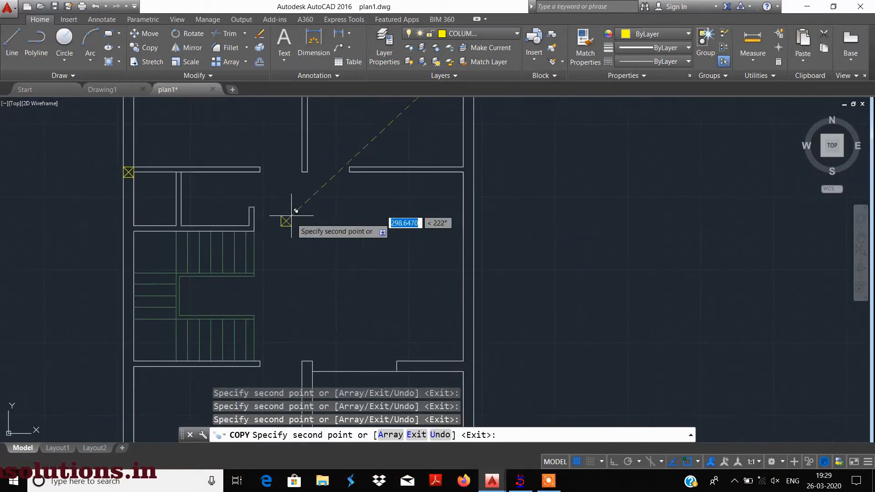
scroll(295, 227, down, 4)
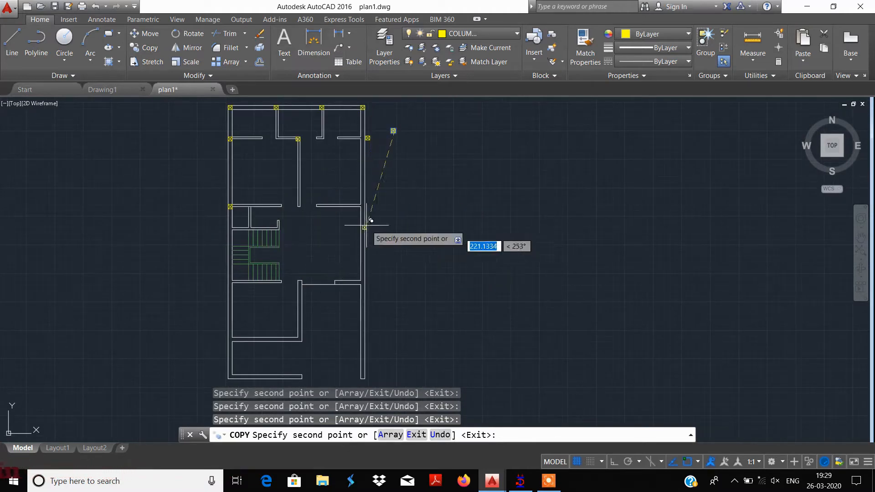
scroll(338, 224, up, 2)
scroll(228, 203, up, 4)
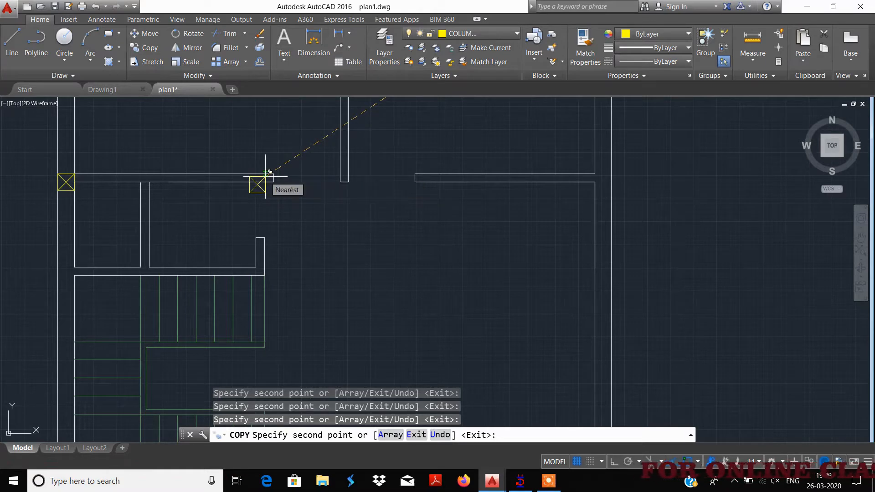
scroll(341, 170, up, 2)
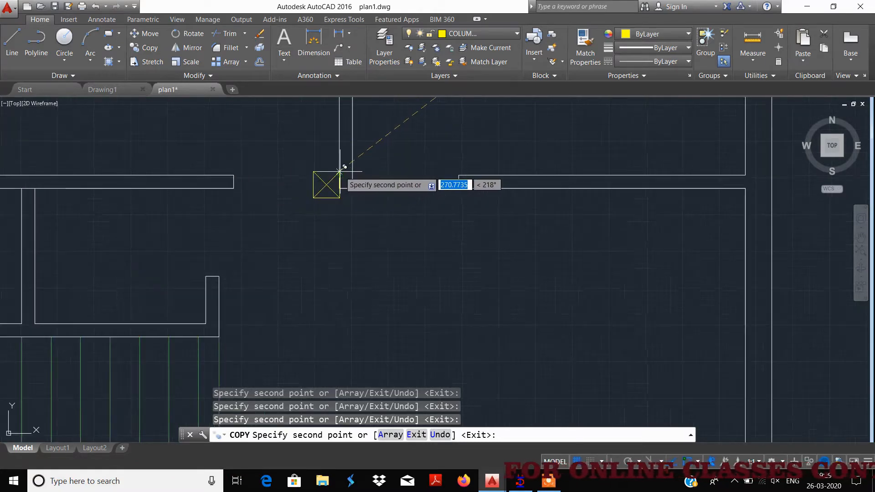
middle_drag(353, 195, 306, 233)
click(305, 233)
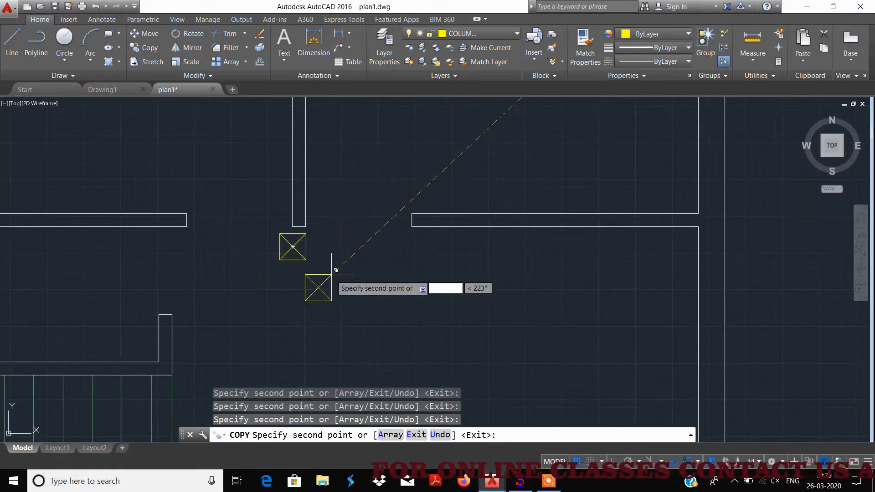
Place a column copy in the east outer wall at the partition below the large right room, flush with the partition's upper face.
scroll(336, 270, down, 6)
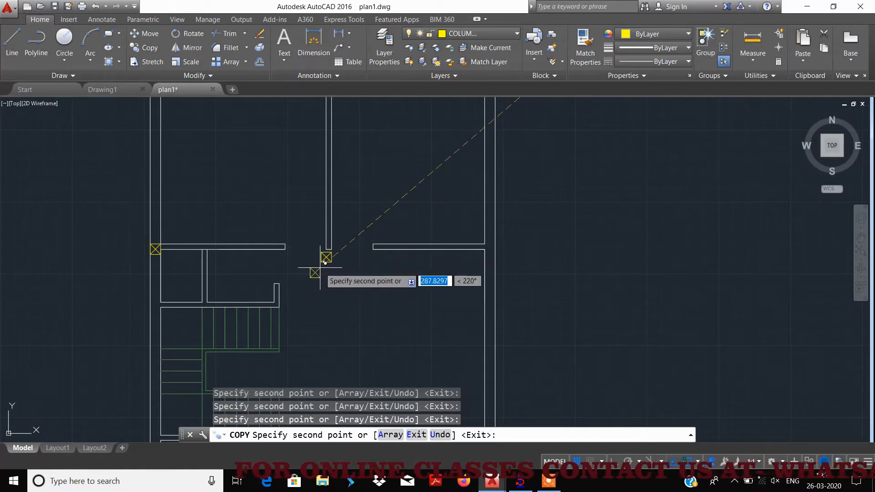
scroll(326, 262, down, 2)
scroll(324, 269, up, 4)
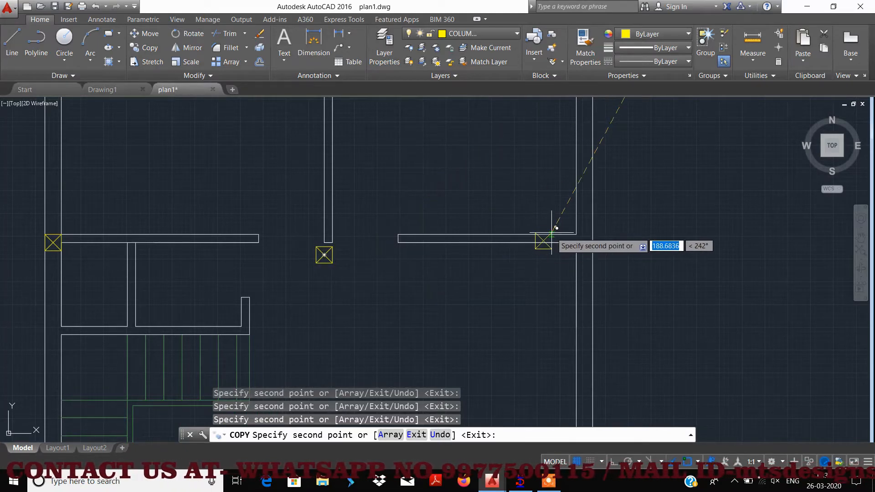
scroll(410, 201, up, 4)
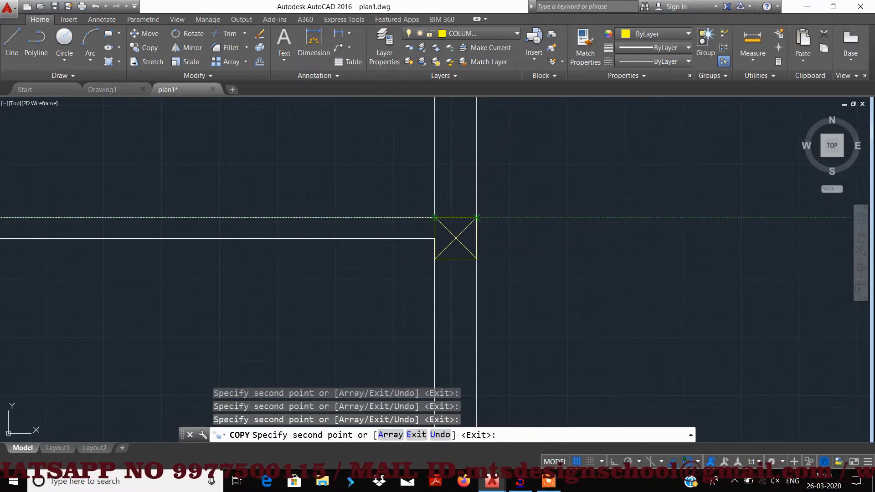
click(477, 217)
Place a column copy in the east outer wall at the short wall southeast of the stairs, flush with that wall's upper face.
scroll(451, 253, down, 6)
middle_drag(401, 279, 467, 169)
middle_drag(466, 242, 467, 187)
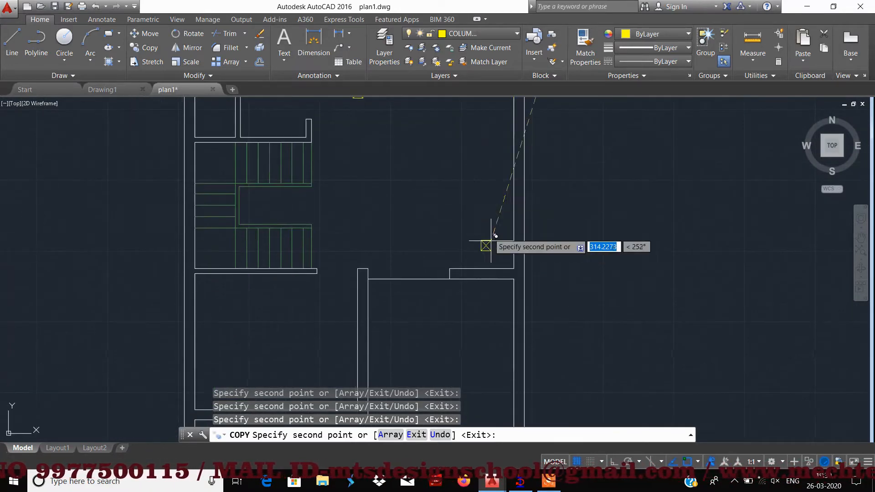
scroll(509, 260, up, 2)
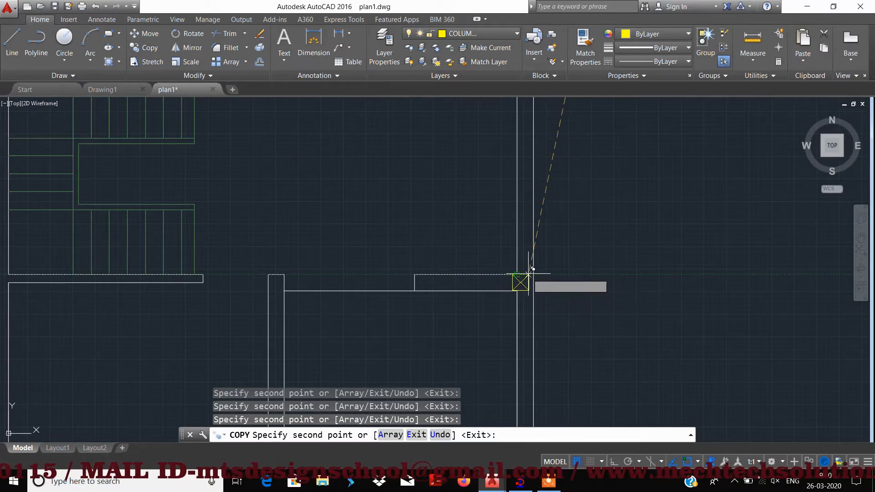
scroll(524, 276, up, 4)
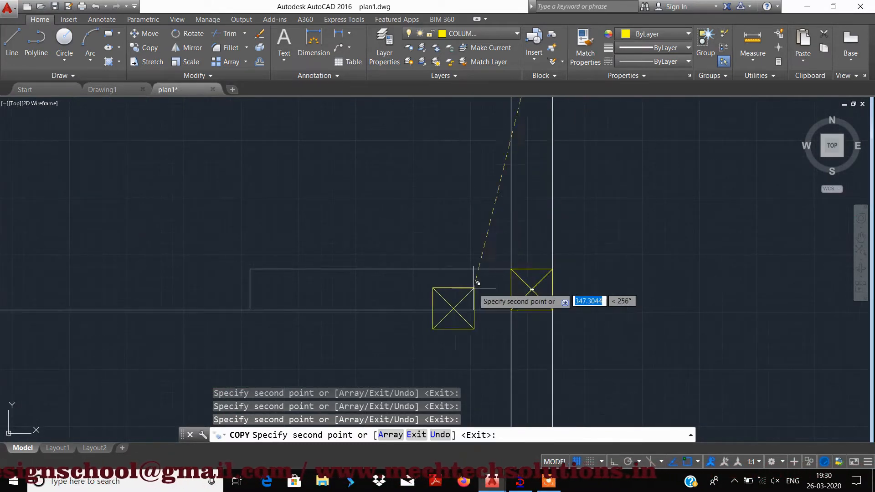
Place a column copy on the upper end of the vertical wall on the right side of the room below the stairs.
scroll(474, 280, down, 5)
scroll(431, 264, up, 2)
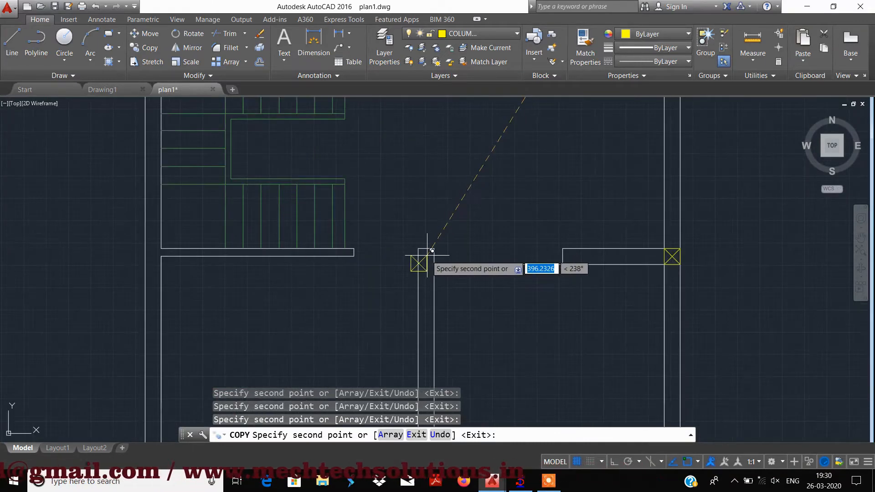
scroll(434, 250, down, 4)
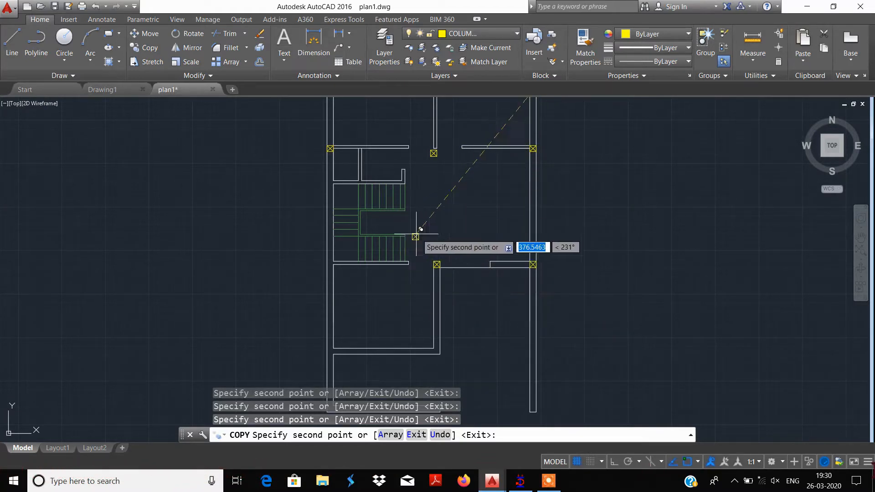
Place a column copy in the west outer wall at the partition above the stairs, flush with the partition's upper face.
scroll(405, 246, up, 1)
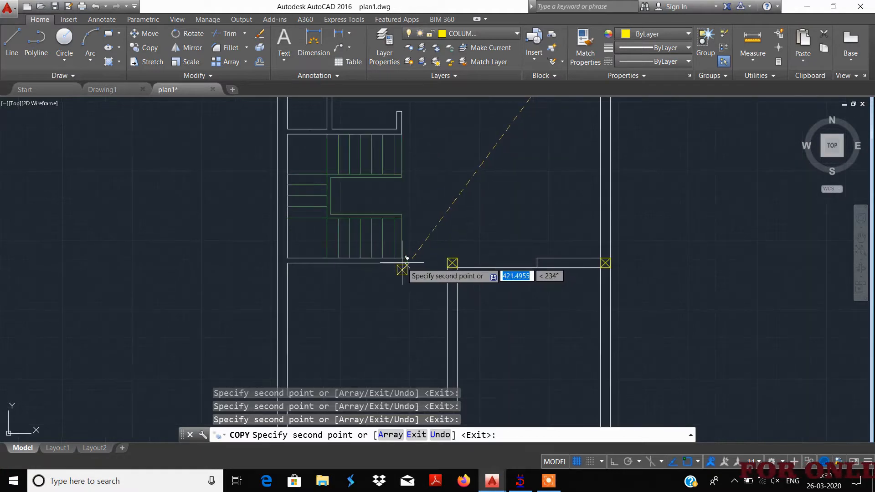
scroll(401, 260, up, 1)
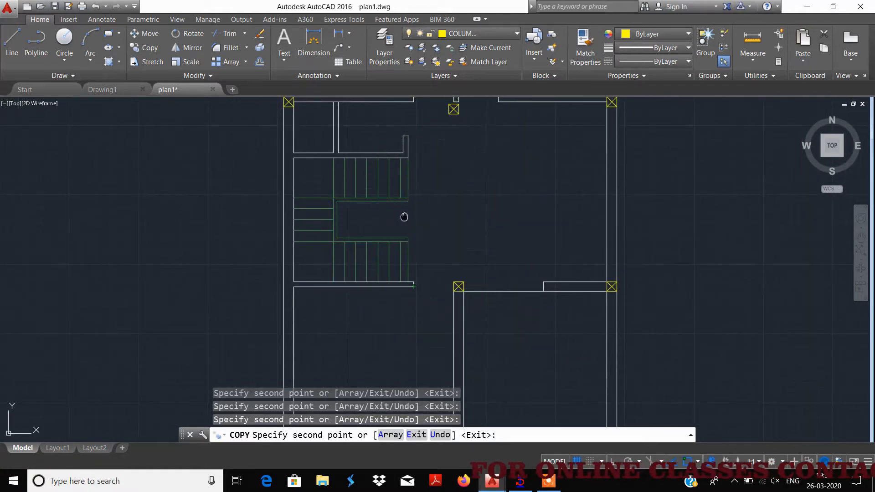
middle_drag(404, 217, 406, 234)
scroll(294, 177, up, 4)
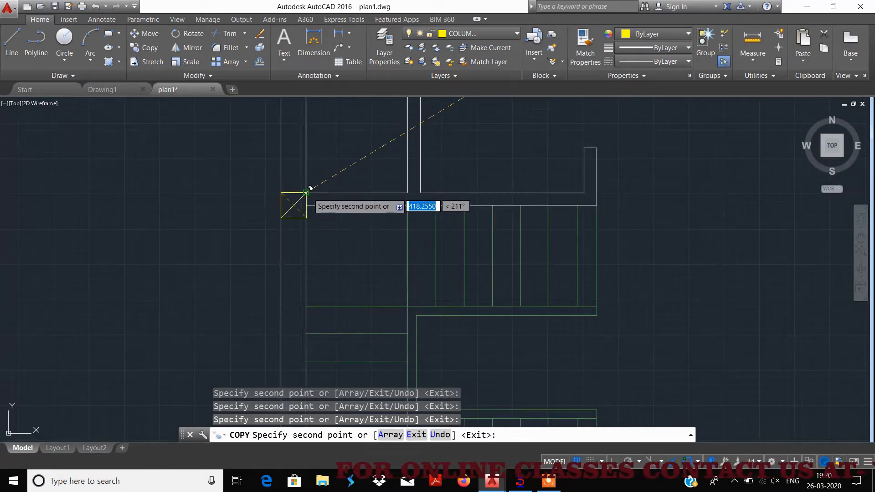
click(306, 193)
Place a column copy in the west outer wall at the partition below the stairs, flush with the partition's upper face.
scroll(363, 250, down, 4)
middle_drag(414, 267, 412, 168)
scroll(332, 252, up, 2)
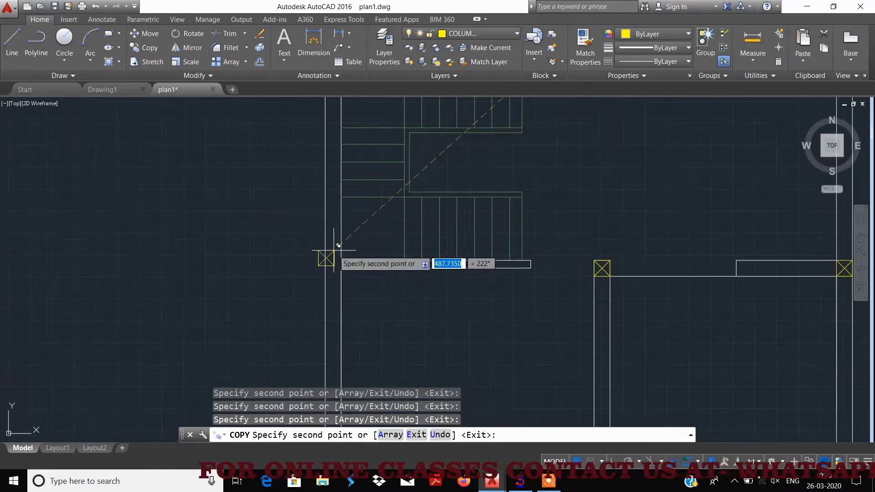
click(341, 261)
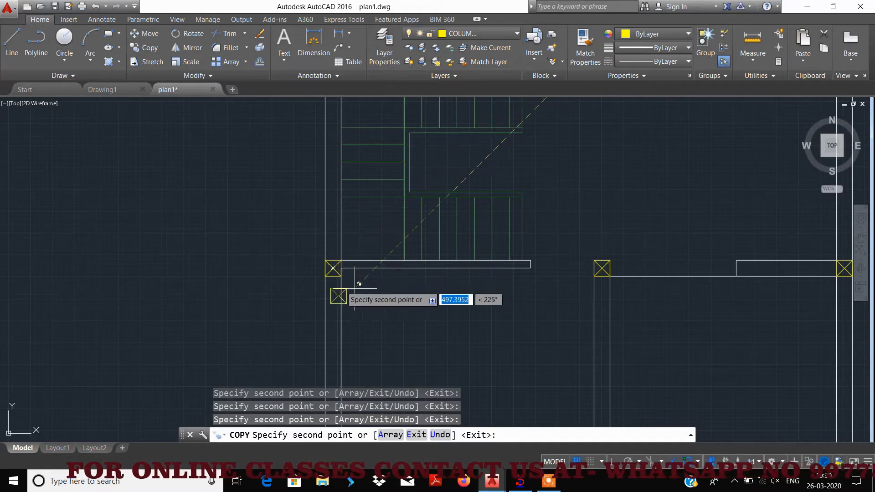
Place a column copy just outside the short stub wall at the upper-right corner of the stairs, leaving a small gap.
scroll(355, 288, down, 4)
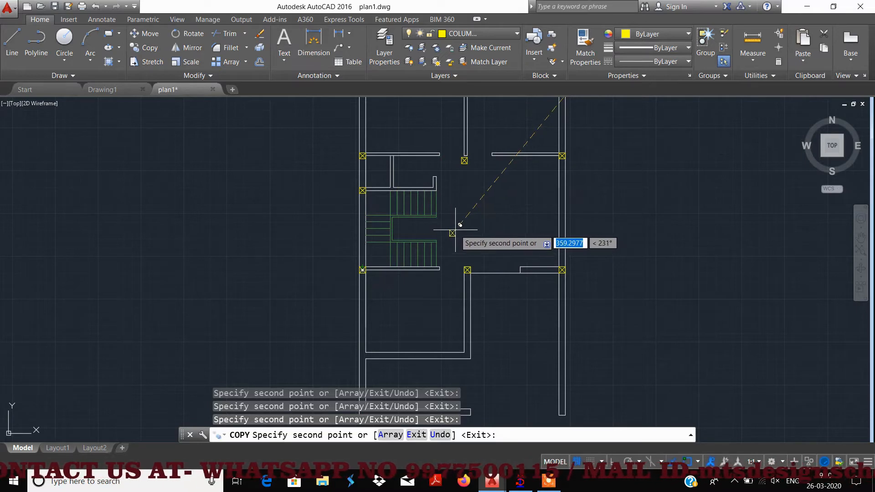
scroll(360, 188, up, 4)
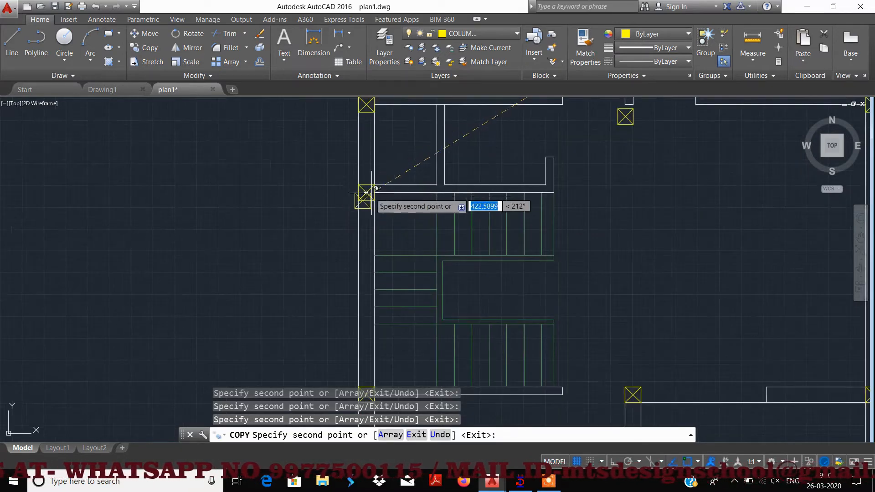
scroll(373, 214, down, 4)
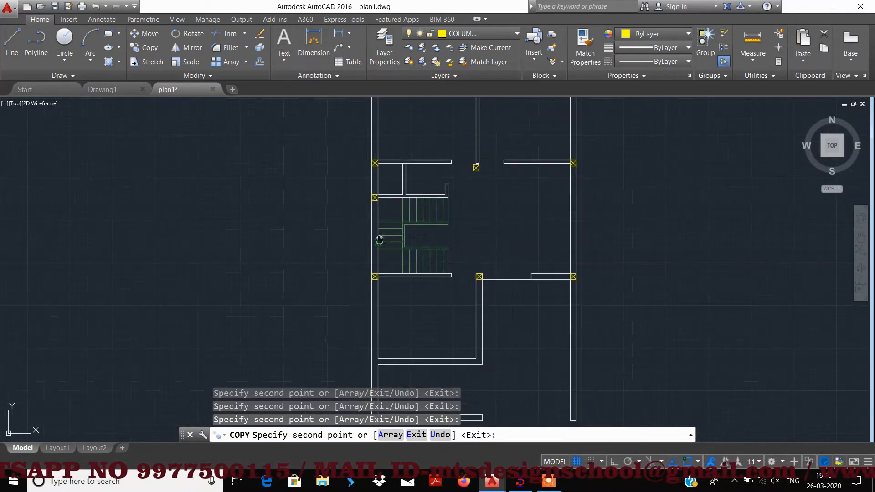
scroll(351, 224, up, 4)
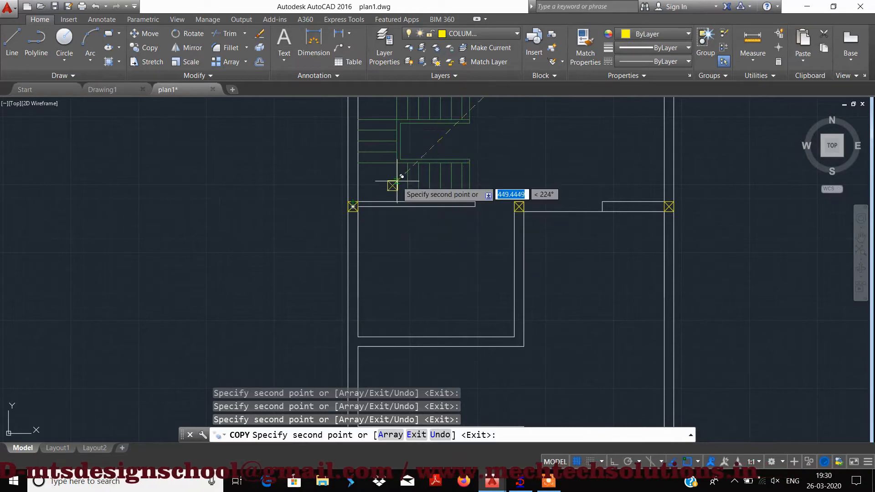
middle_drag(402, 147, 385, 279)
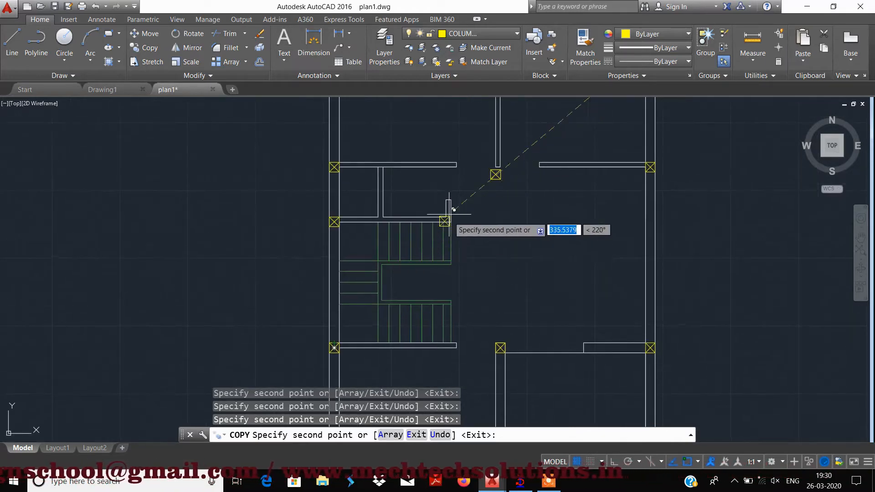
scroll(453, 210, up, 3)
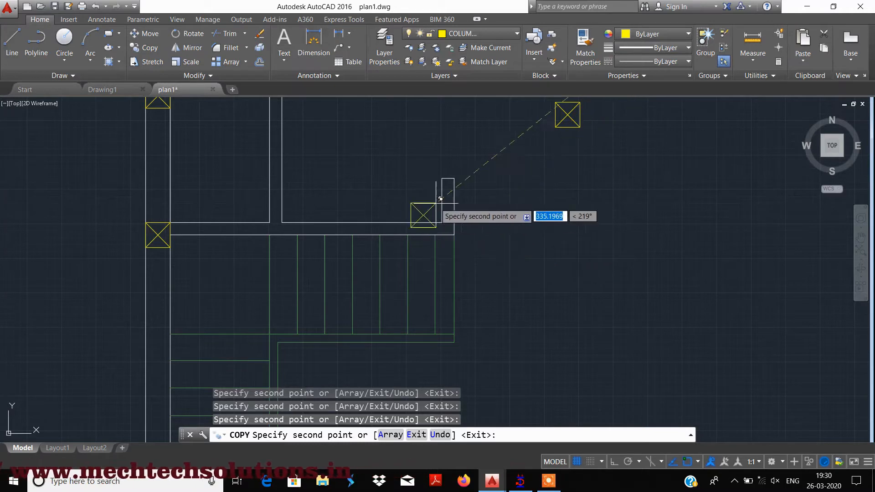
scroll(441, 198, down, 2)
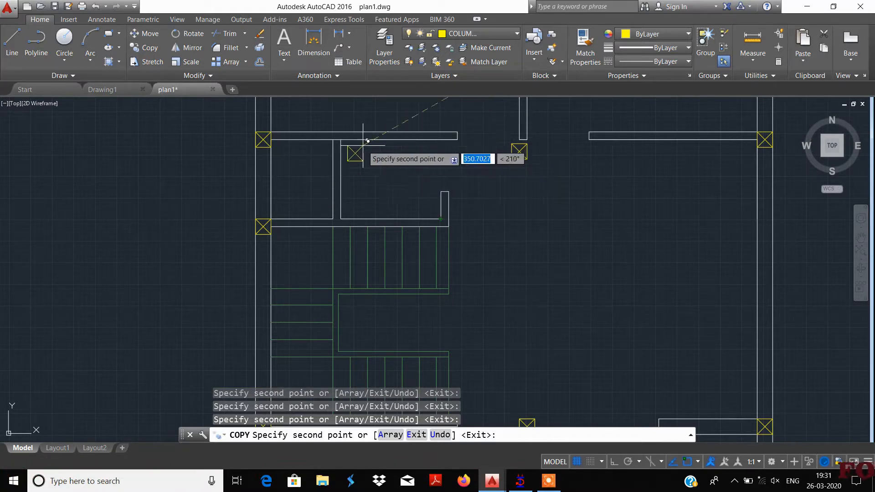
scroll(447, 212, up, 2)
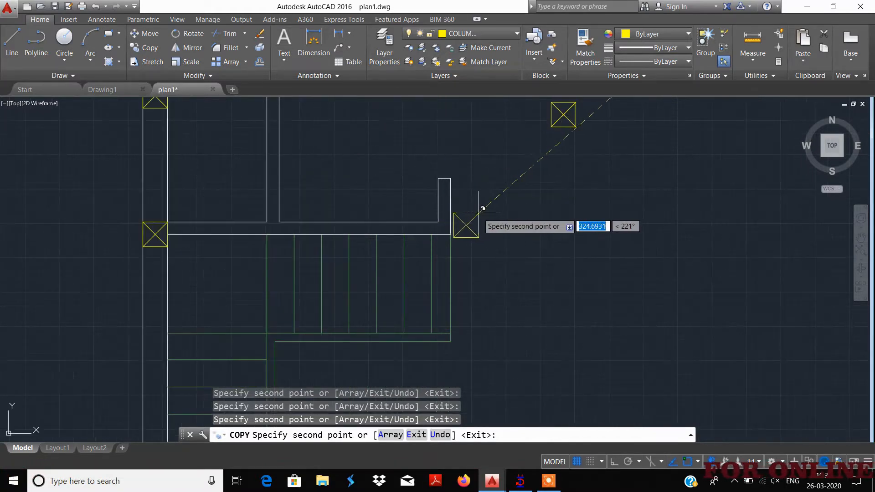
scroll(476, 195, up, 5)
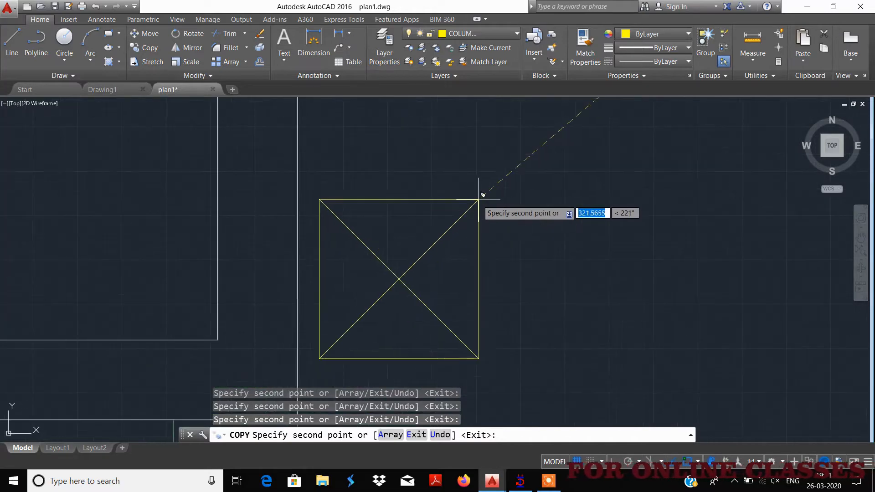
scroll(473, 190, down, 4)
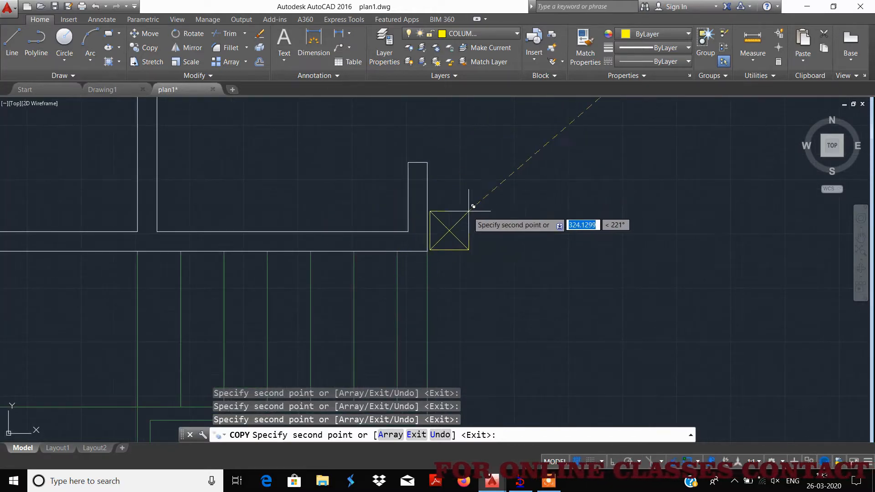
scroll(504, 223, down, 4)
Place a column copy in the west outer wall at the lower-left corner of the room below the stairs, within the wall thickness.
mouse_move(526, 240)
middle_down()
mouse_move(490, 188)
mouse_move(471, 190)
middle_up()
scroll(490, 187, down, 6)
scroll(457, 198, up, 2)
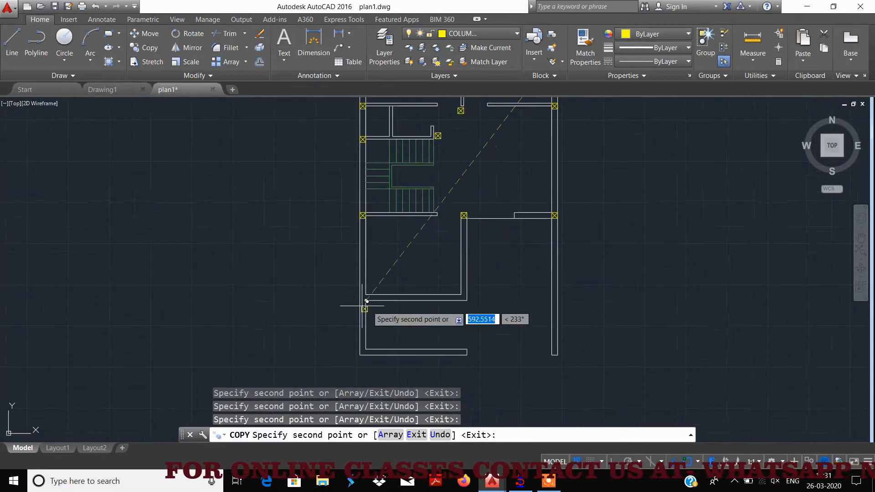
scroll(356, 307, up, 4)
click(380, 283)
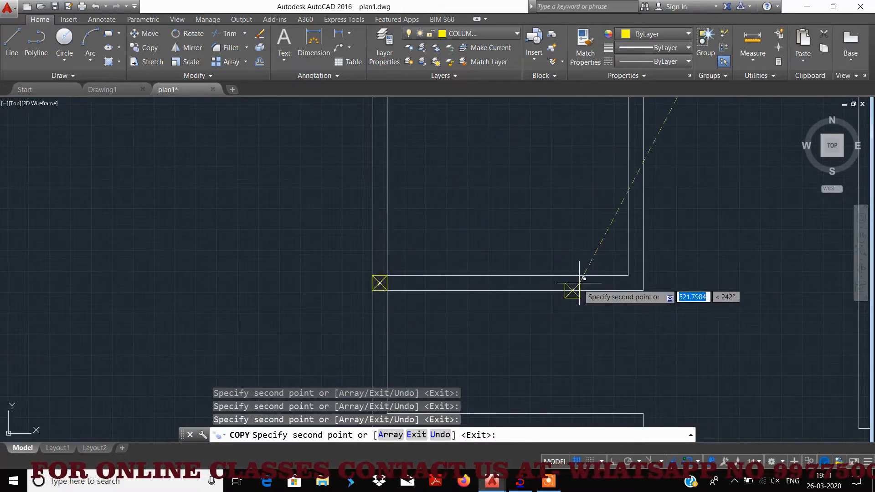
Place a column copy on the lower-right corner of the room below the stairs, within the wall thickness.
scroll(623, 273, up, 2)
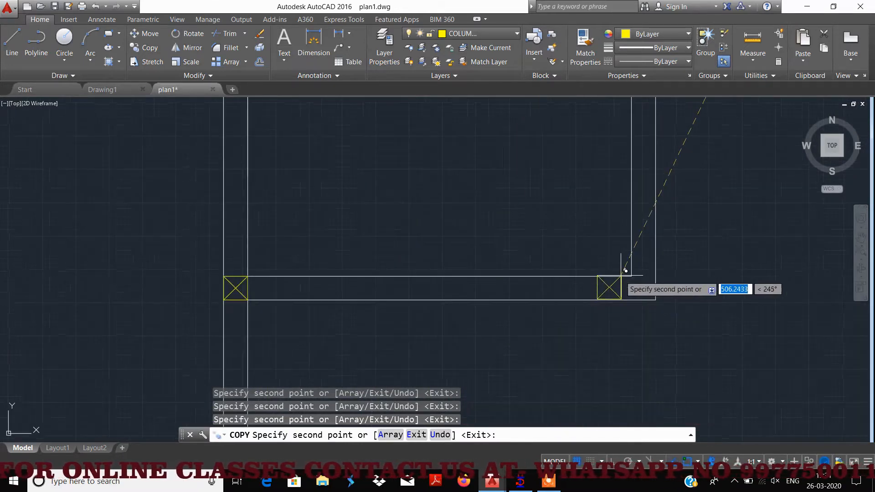
click(659, 272)
scroll(638, 282, down, 4)
scroll(593, 264, up, 1)
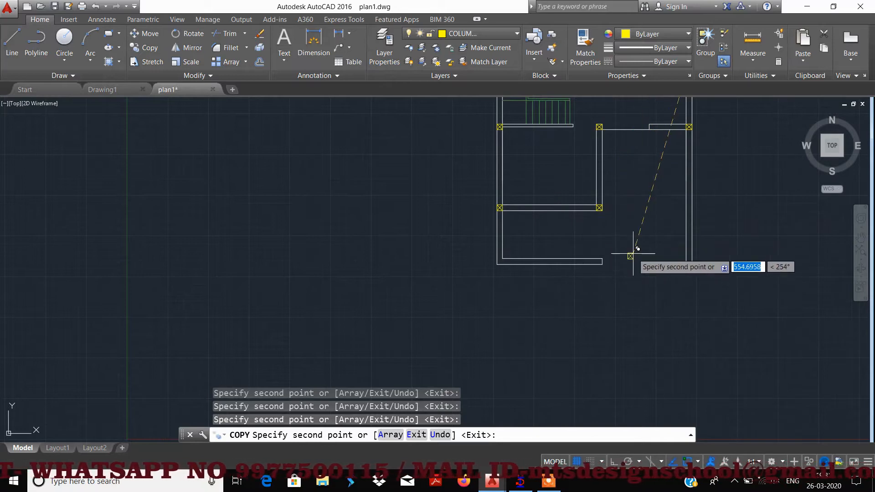
Place column copies at both ends of the plan's bottom wall, within the wall thickness.
scroll(492, 255, up, 5)
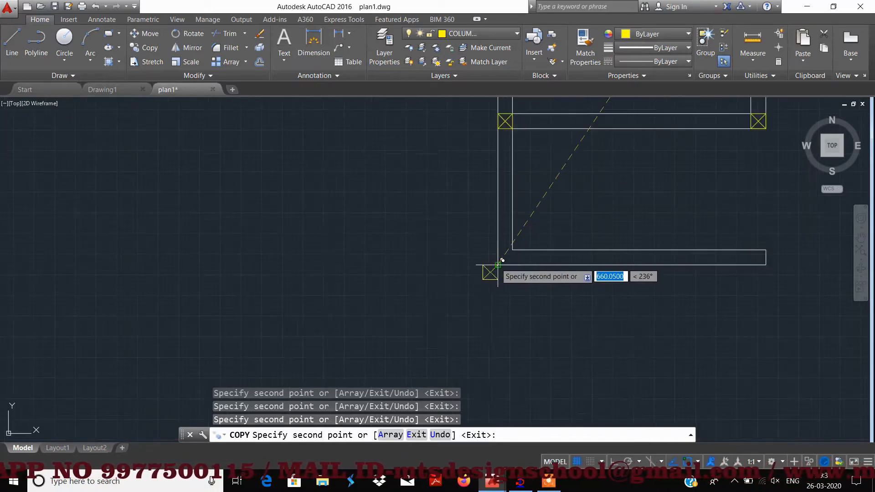
click(513, 250)
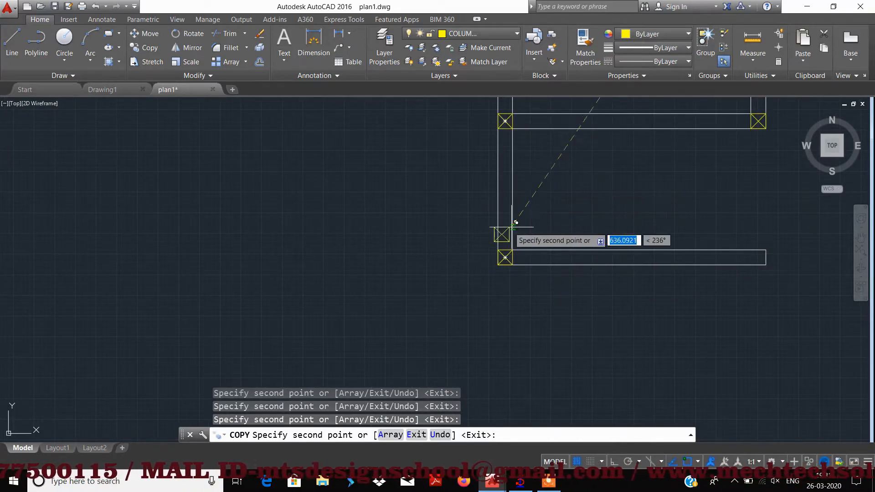
middle_drag(715, 212, 574, 221)
scroll(612, 282, up, 2)
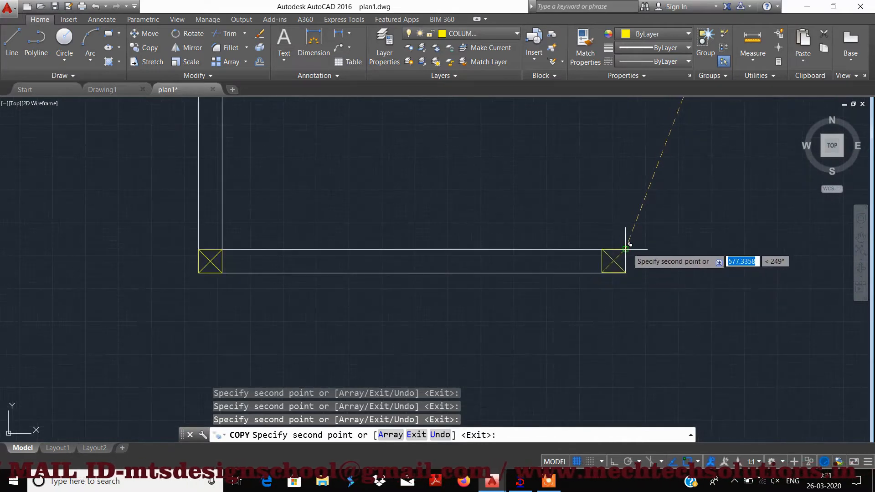
scroll(632, 242, down, 5)
Place a column copy just outside the lower end of the east outer wall, leaving a small gap.
middle_drag(678, 250, 563, 218)
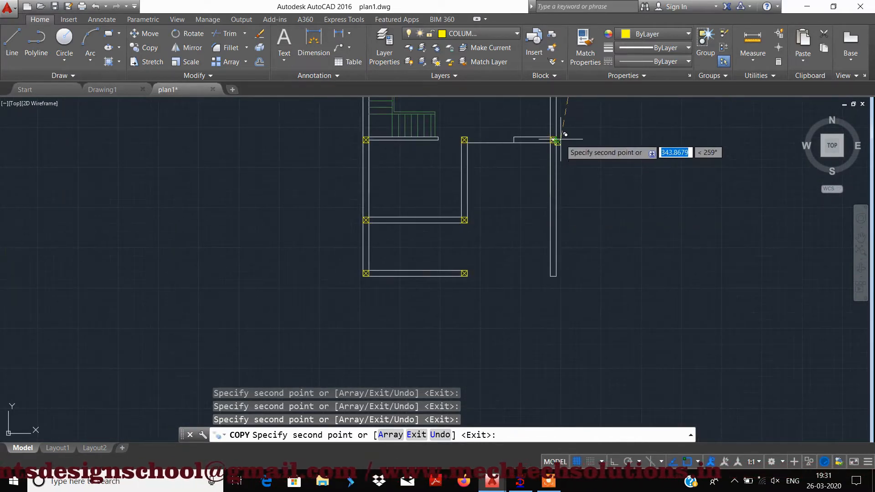
scroll(568, 284, up, 4)
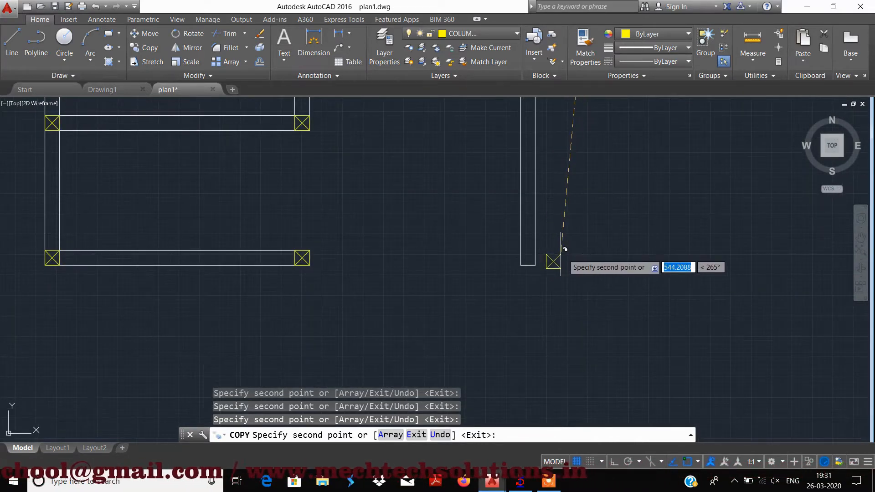
scroll(606, 260, down, 6)
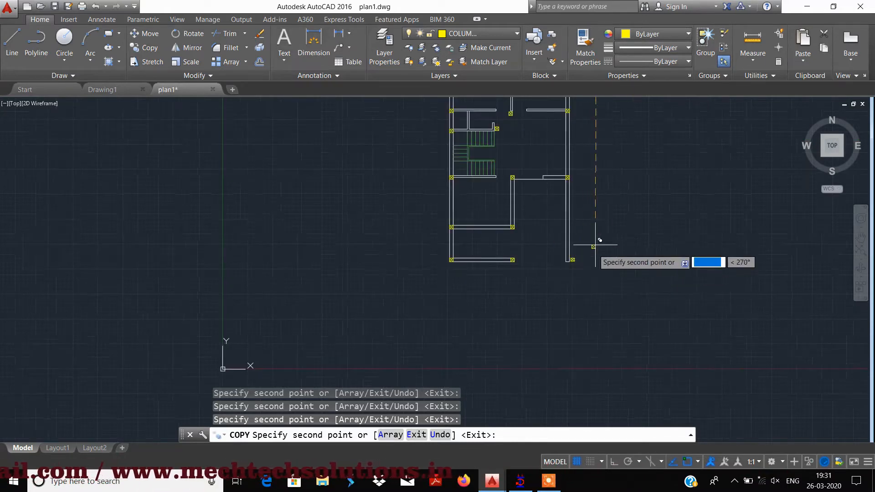
Place a column copy in the east outer wall, level with the lower room's bottom wall, and finish copying.
scroll(589, 235, up, 2)
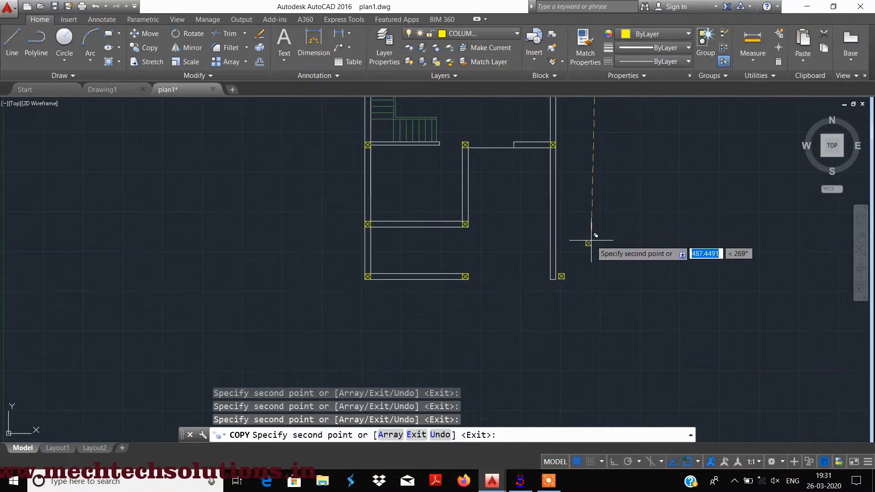
scroll(490, 228, up, 4)
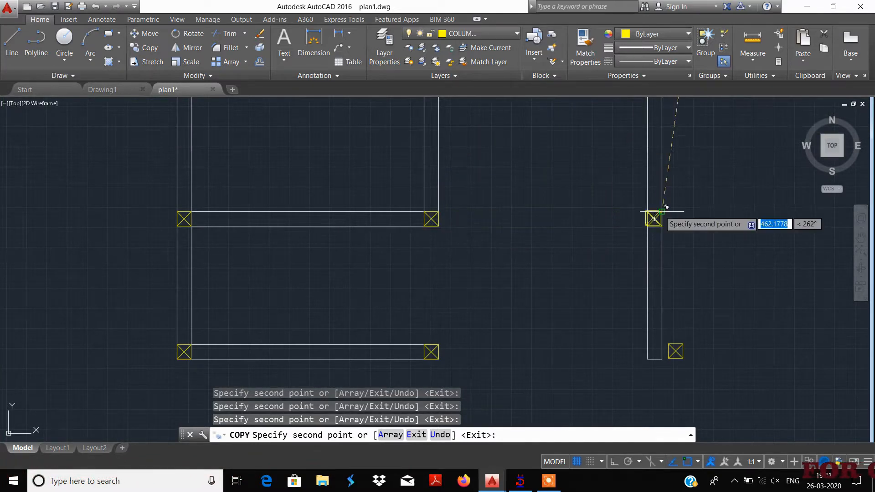
scroll(592, 242, down, 4)
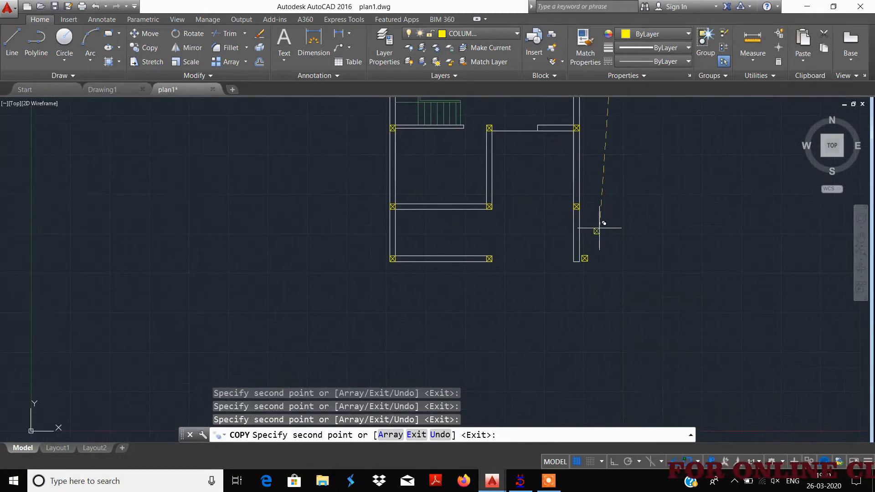
scroll(578, 207, up, 2)
scroll(599, 177, down, 4)
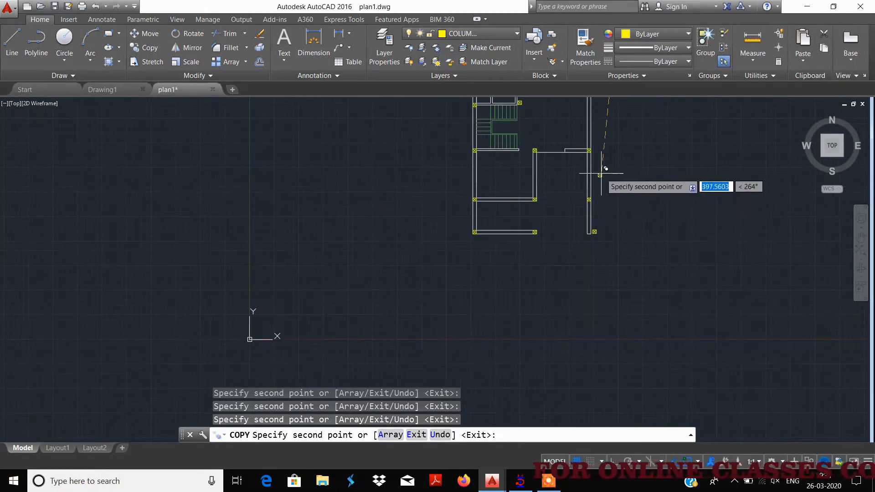
scroll(605, 169, up, 2)
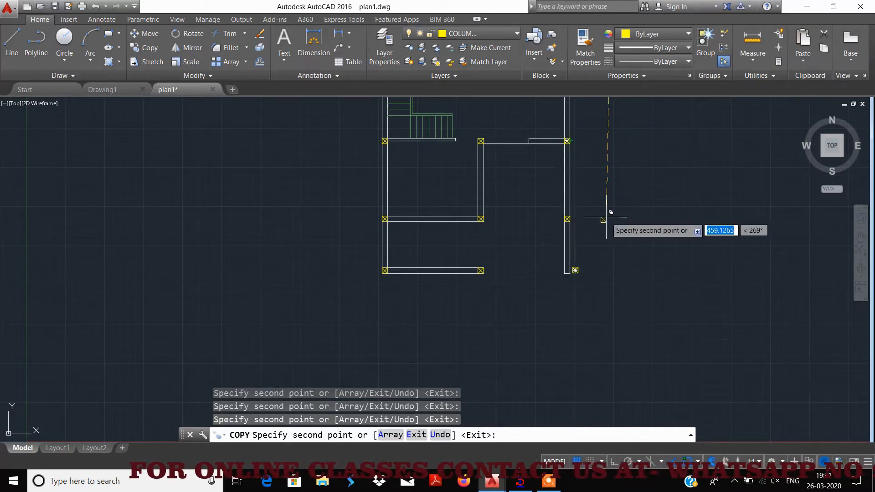
key(Escape)
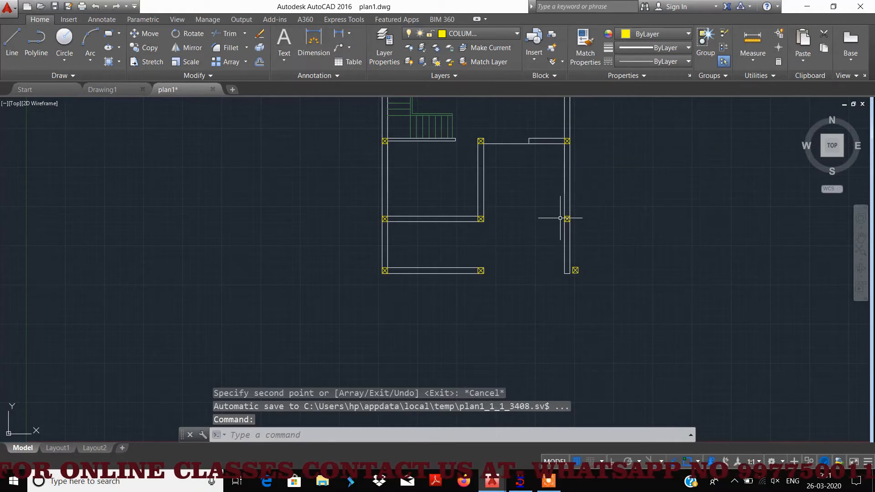
Review the column positions from the lower end of the plan up past the stairs and centre partition.
scroll(560, 217, up, 2)
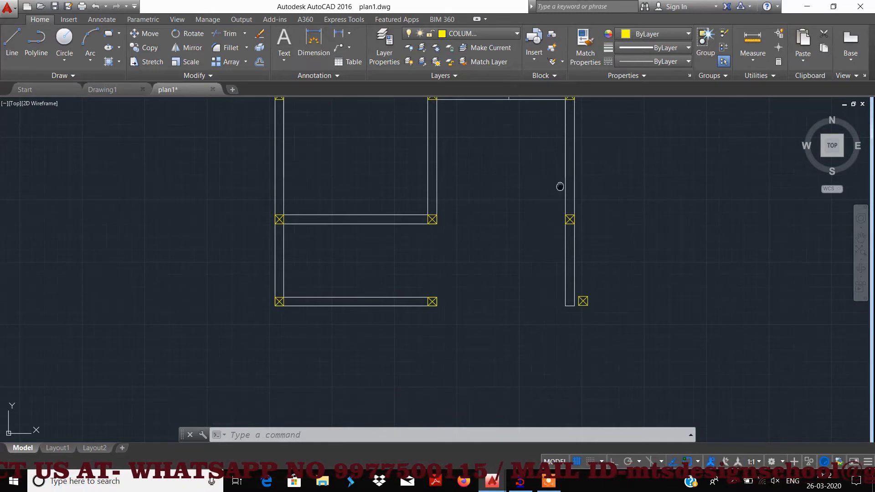
middle_drag(560, 187, 553, 203)
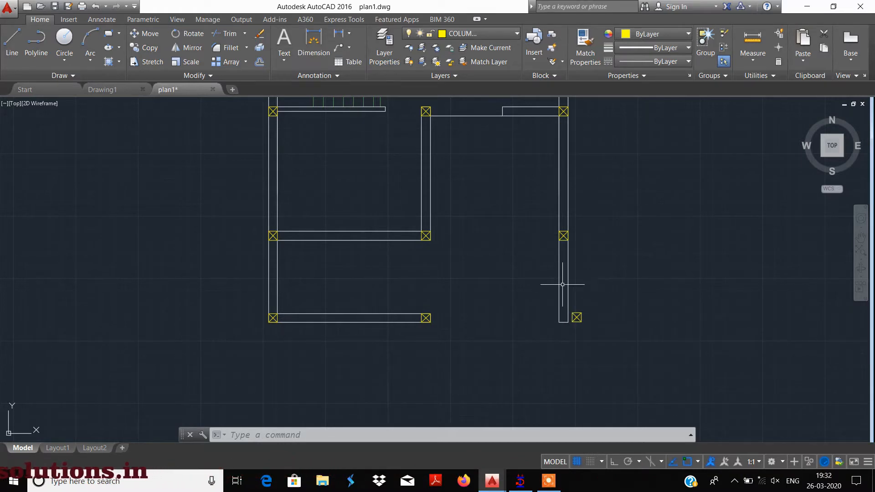
scroll(481, 264, down, 3)
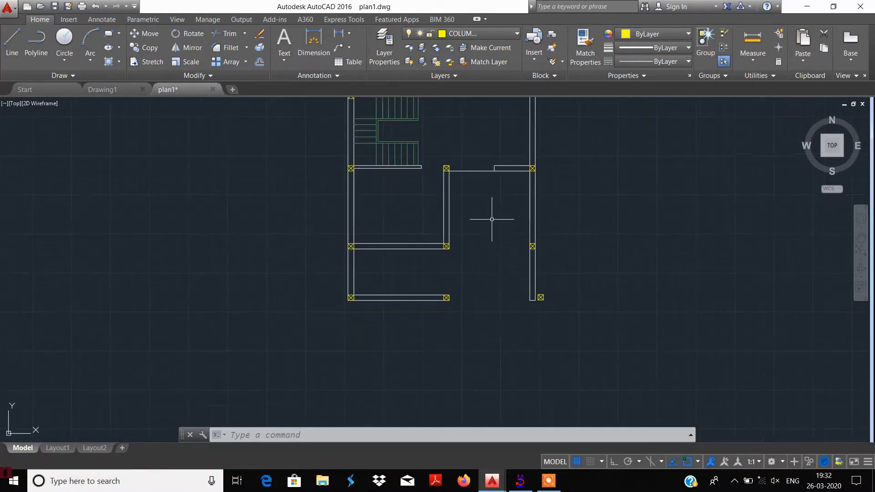
middle_drag(488, 221, 488, 296)
middle_drag(471, 192, 474, 254)
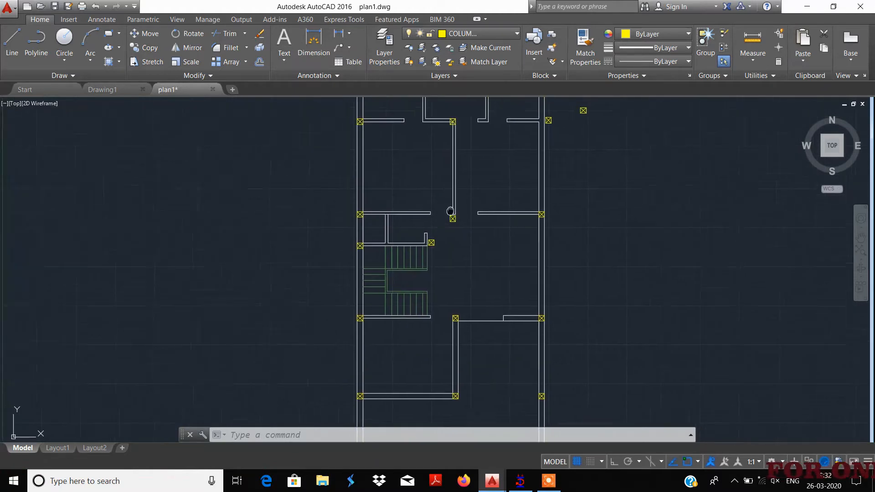
middle_drag(451, 209, 477, 243)
scroll(469, 297, up, 6)
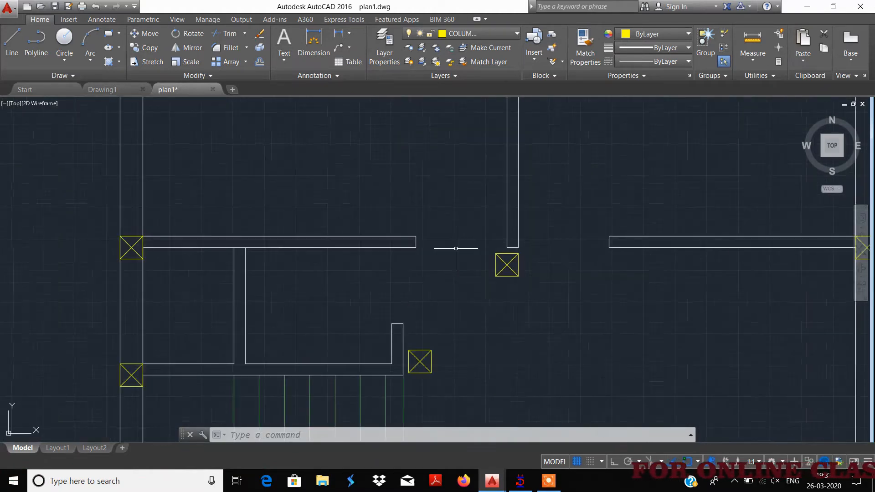
middle_drag(371, 263, 400, 335)
scroll(401, 336, down, 2)
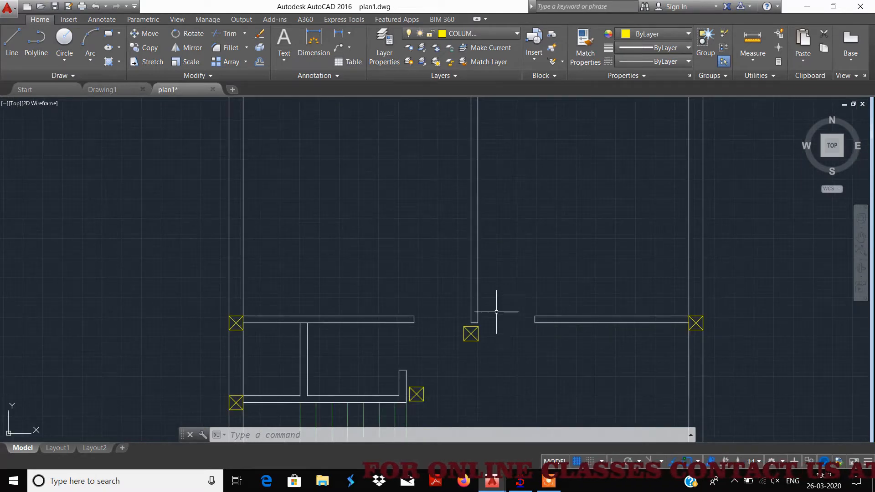
middle_drag(492, 281, 497, 366)
scroll(582, 262, down, 5)
Move the column beside the upper east outer wall into the wall thickness, flush with the adjoining partition's upper face.
scroll(647, 223, up, 4)
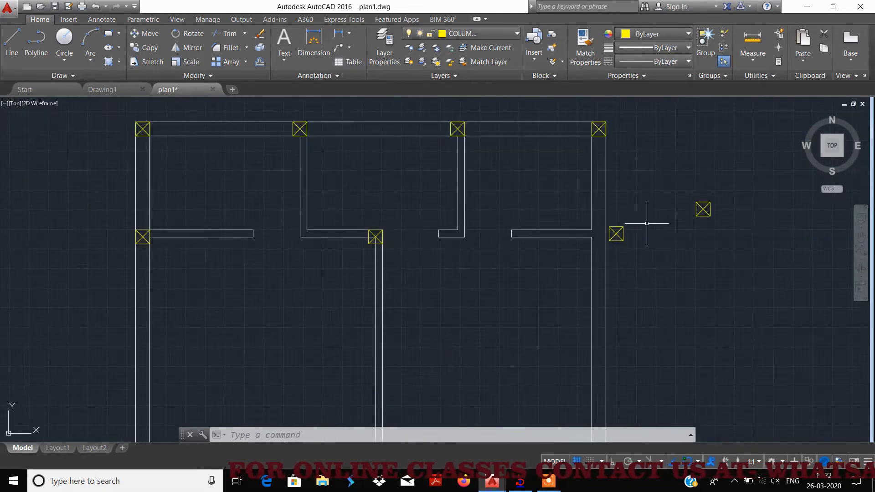
scroll(614, 232, up, 2)
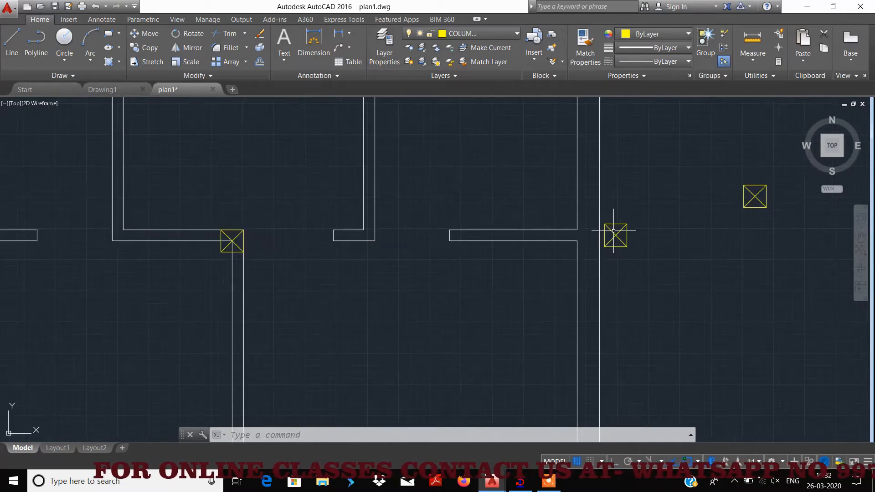
scroll(612, 240, down, 2)
scroll(606, 245, up, 2)
scroll(606, 244, up, 2)
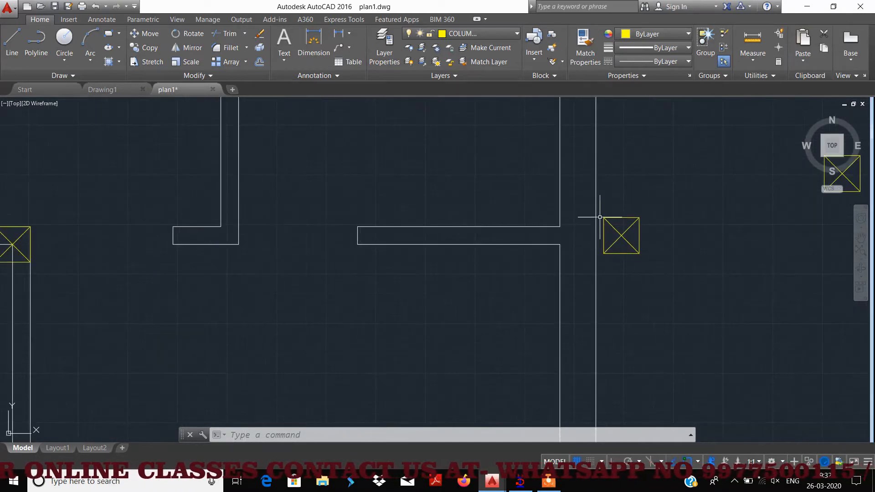
click(601, 200)
click(683, 278)
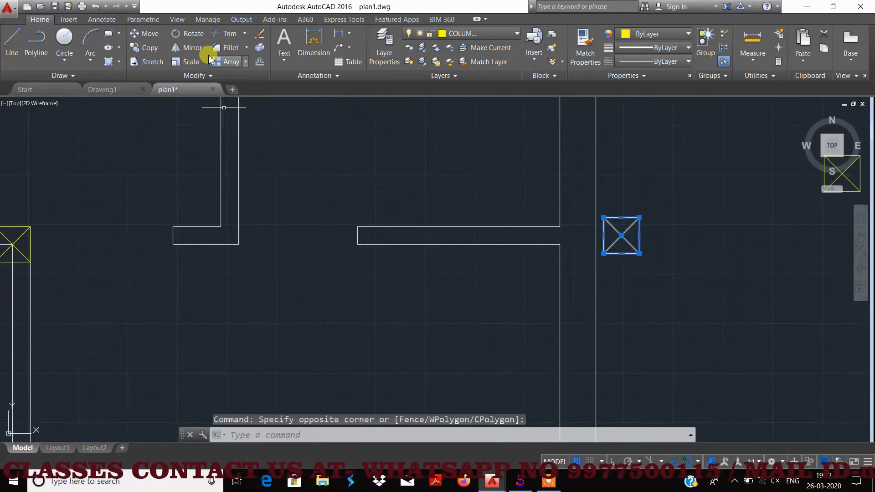
click(151, 34)
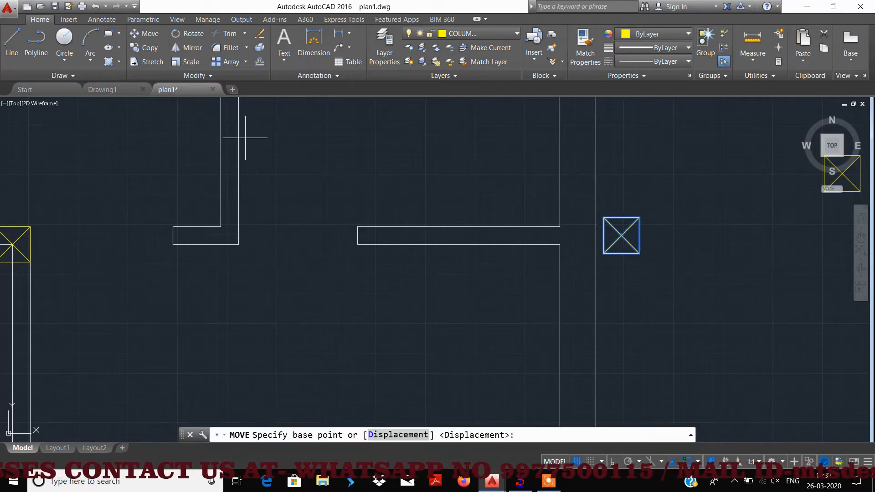
click(603, 218)
click(565, 220)
scroll(488, 264, down, 5)
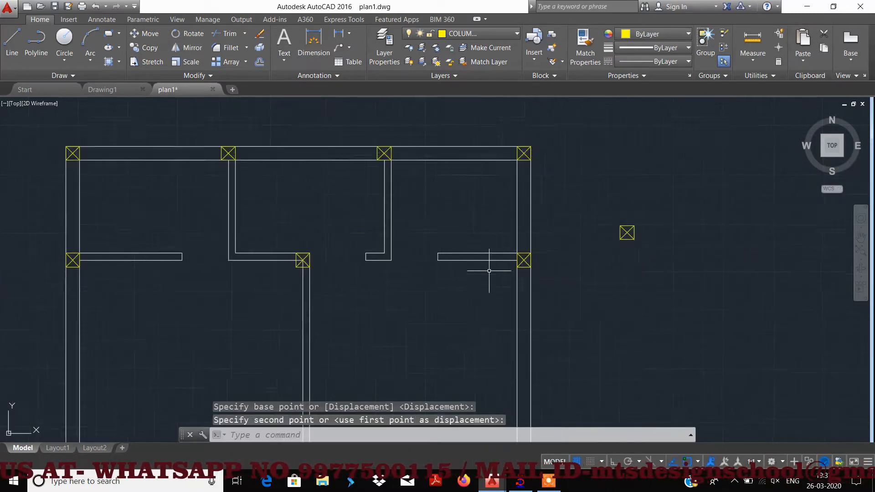
Move the column below the centre partition so its bottom-edge midpoint meets the midpoint of the partition's lower end.
middle_drag(509, 234, 461, 277)
scroll(421, 266, up, 2)
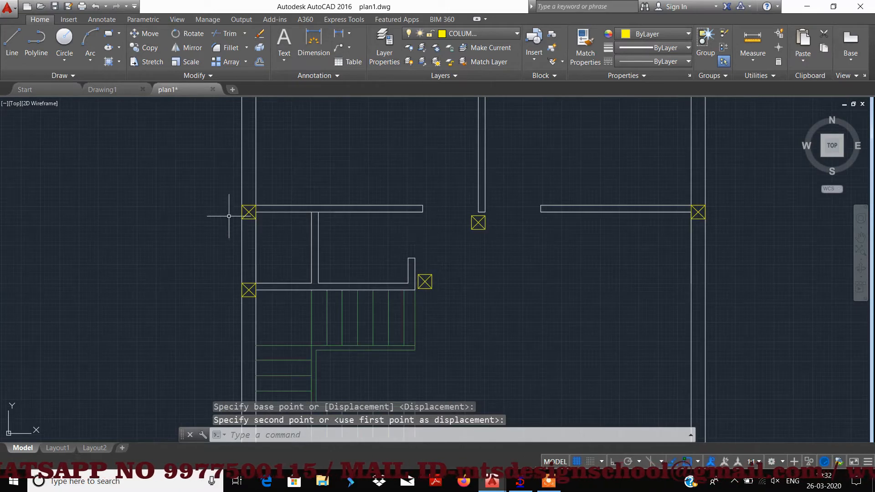
middle_drag(480, 131, 449, 271)
scroll(449, 270, down, 2)
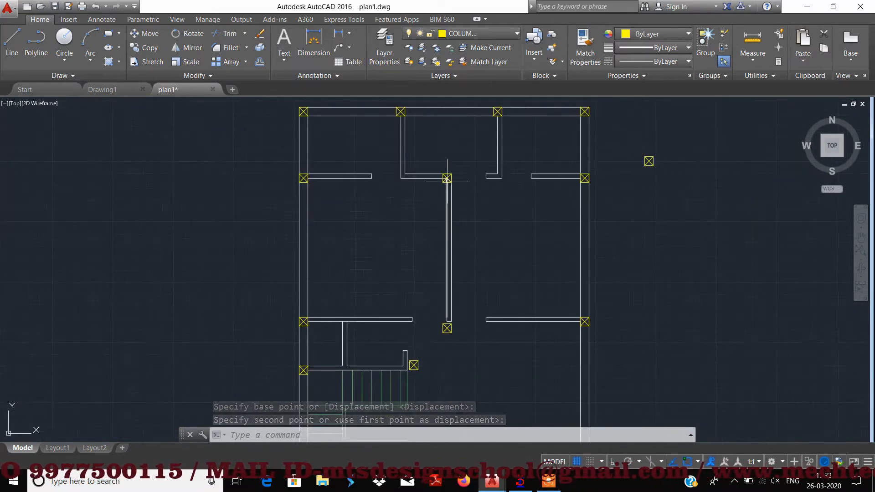
scroll(399, 305, up, 6)
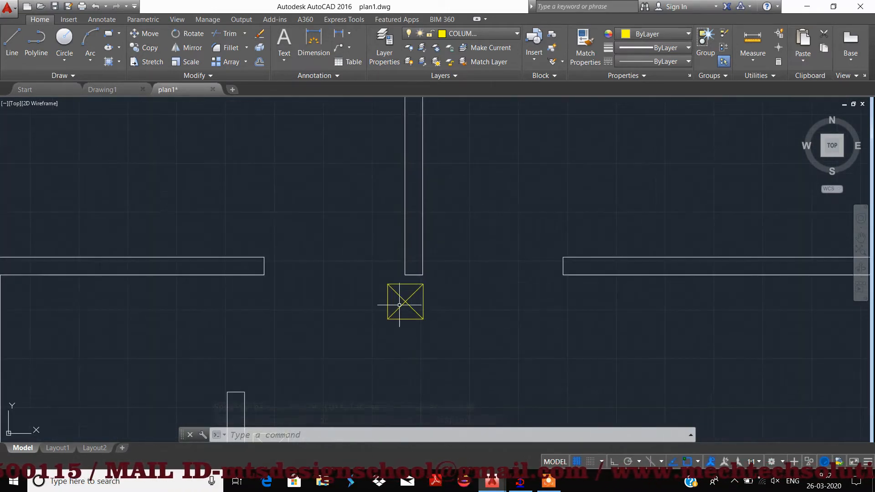
click(375, 269)
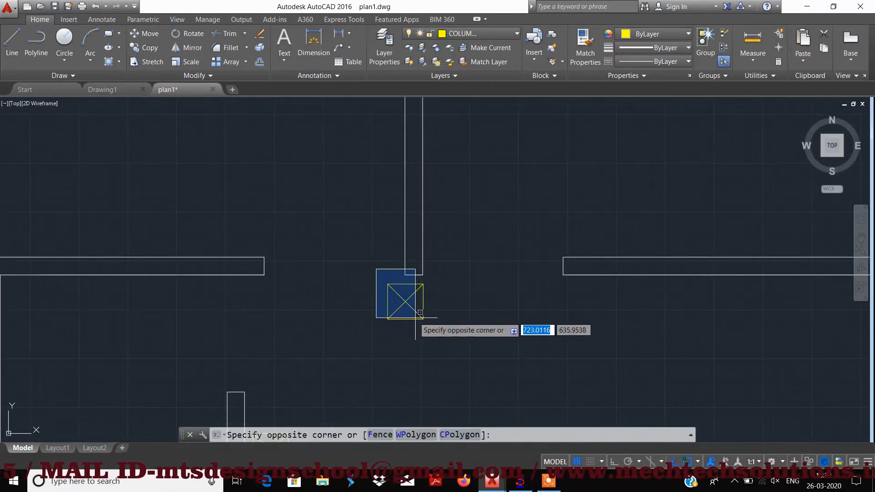
click(450, 321)
click(148, 35)
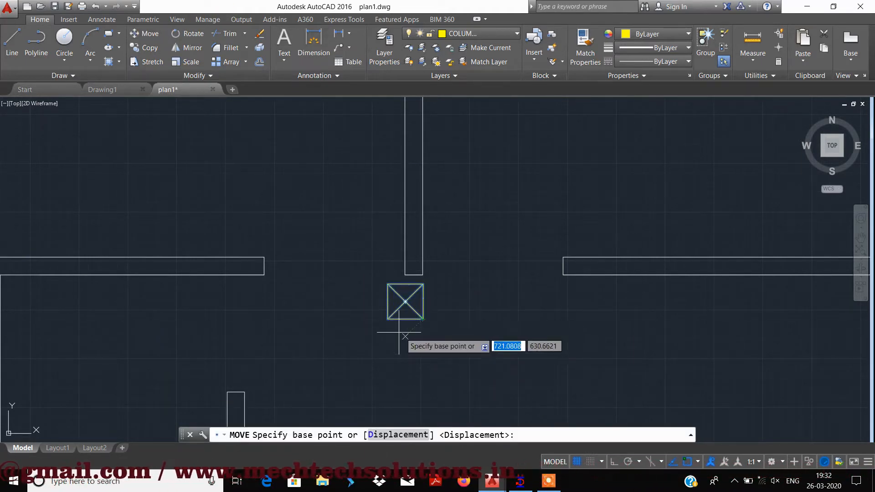
click(405, 319)
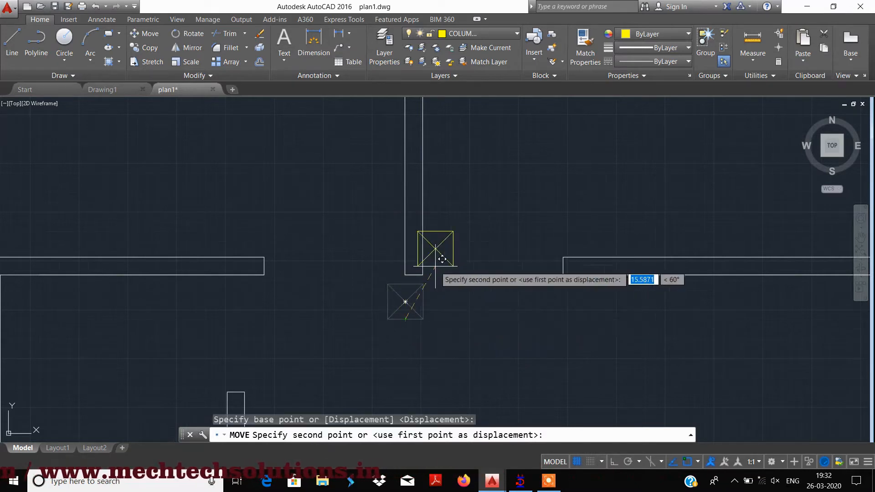
scroll(432, 271, up, 4)
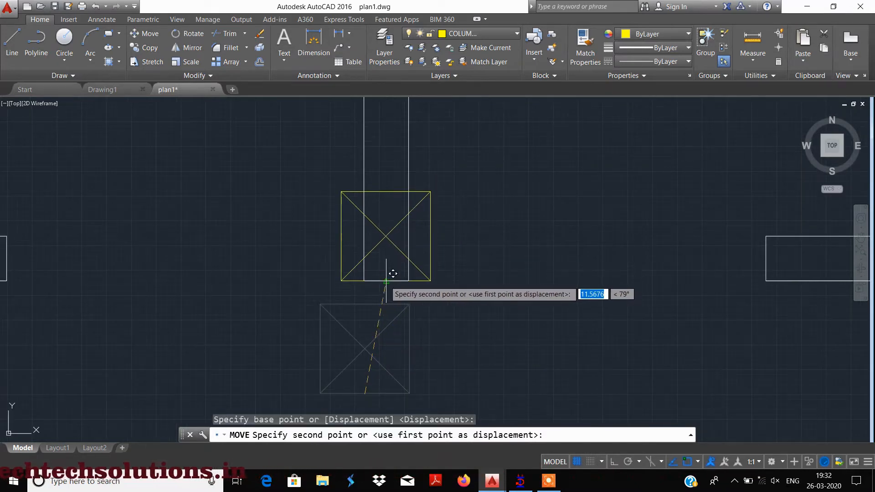
click(386, 281)
scroll(386, 287, down, 5)
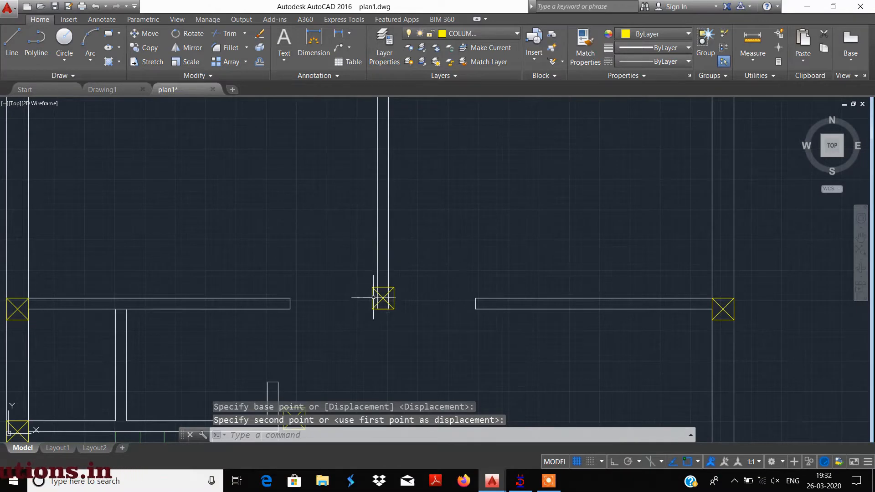
Compare how the columns at the upper and lower ends of the centre partition align with its faces.
scroll(373, 297, down, 4)
scroll(374, 255, down, 2)
scroll(381, 268, up, 7)
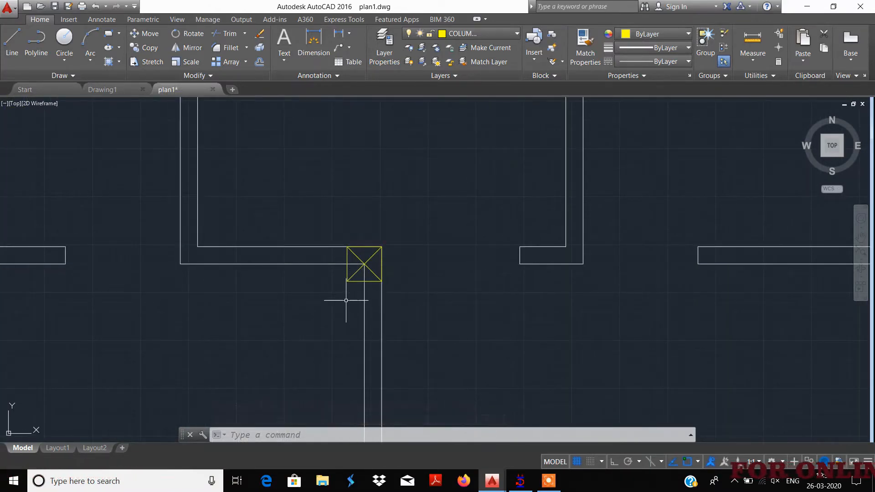
scroll(333, 254, up, 2)
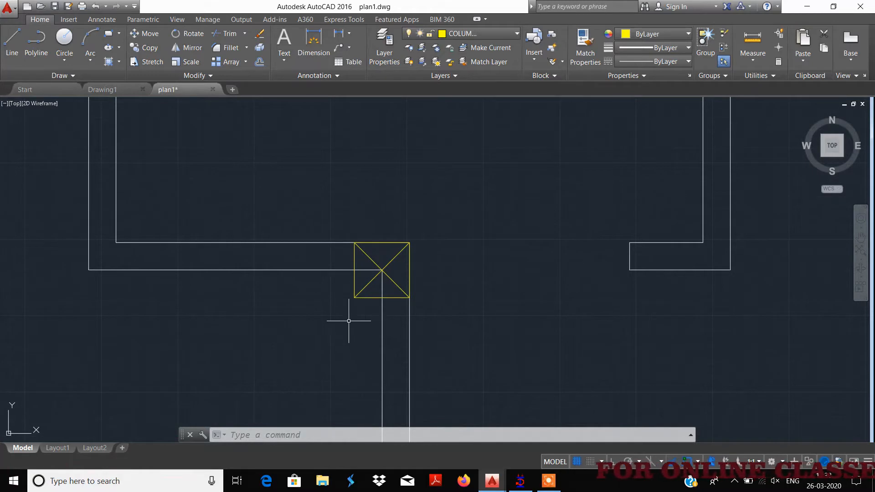
middle_drag(349, 321, 349, 228)
scroll(370, 202, down, 2)
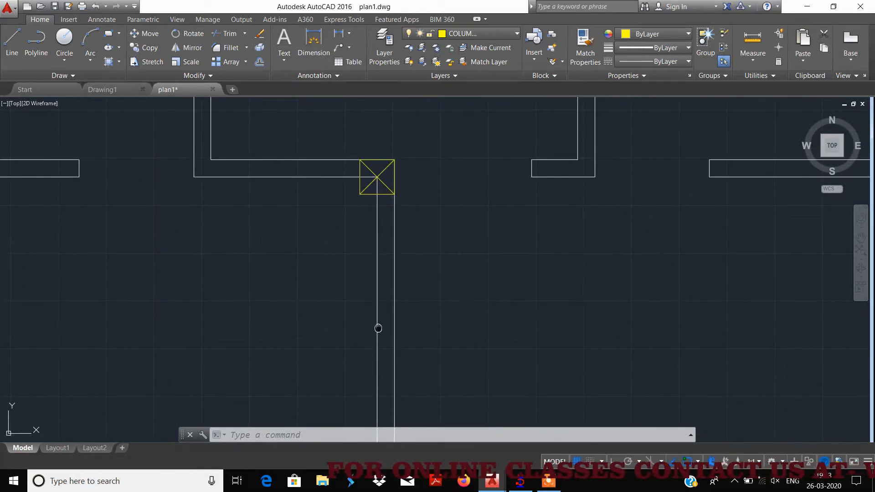
middle_drag(378, 328, 371, 164)
middle_drag(366, 321, 373, 152)
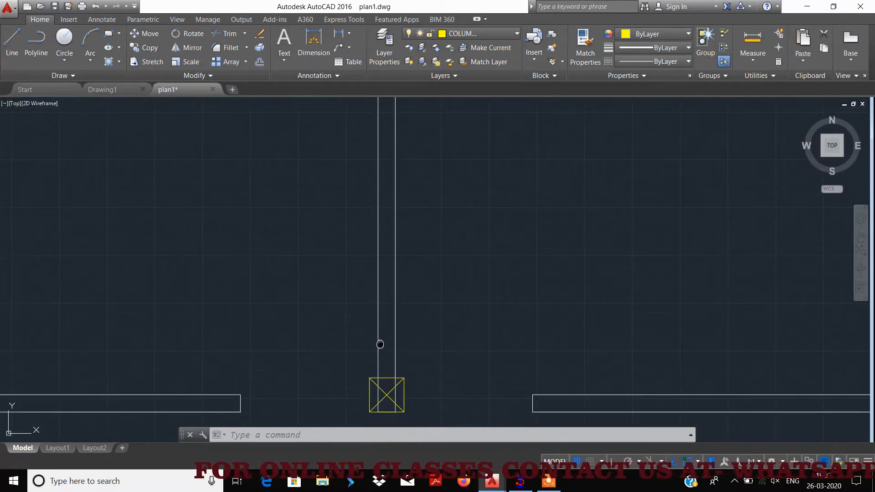
middle_drag(380, 344, 379, 248)
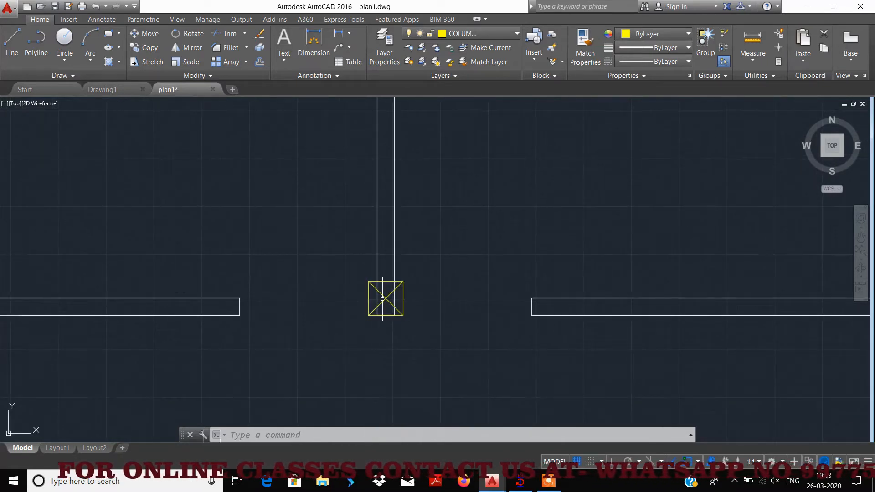
Move the column at the centre partition's lower end so its lower-right corner meets the partition's lower-right corner.
scroll(382, 299, up, 2)
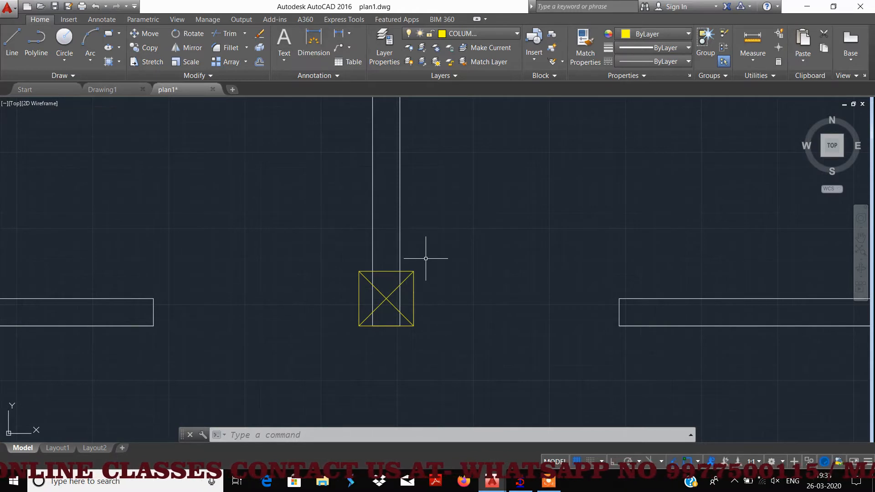
click(426, 258)
click(403, 346)
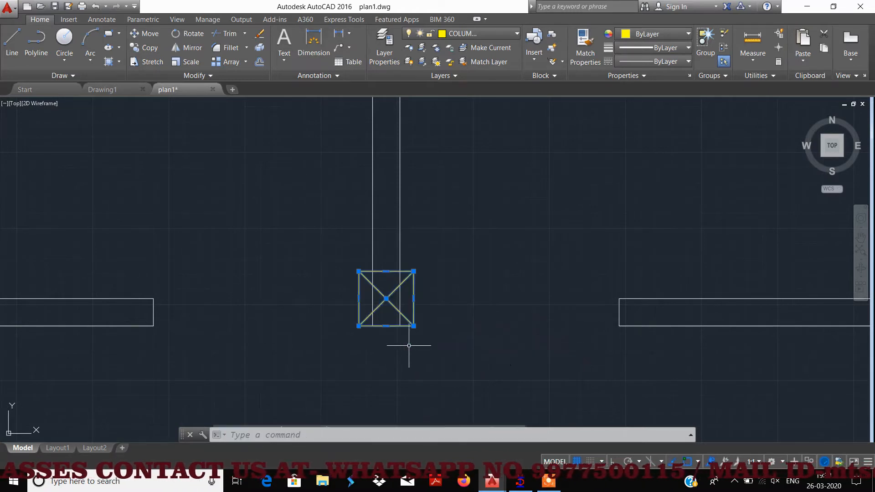
click(146, 34)
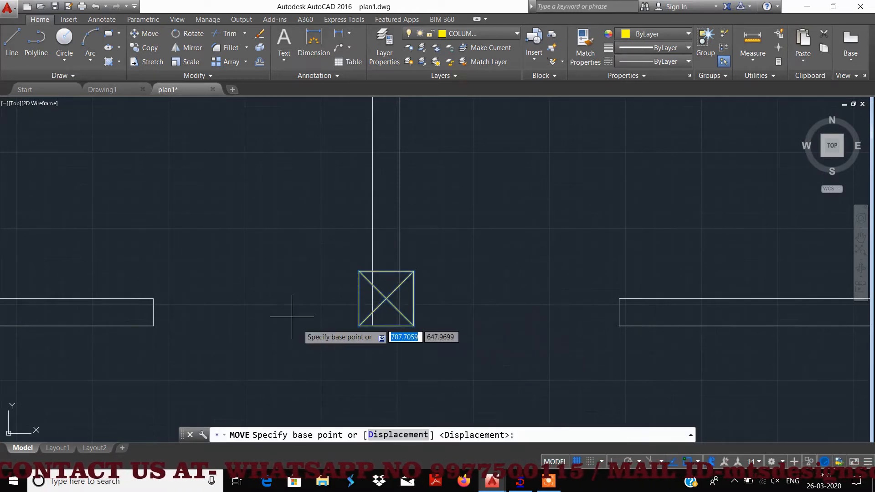
click(413, 326)
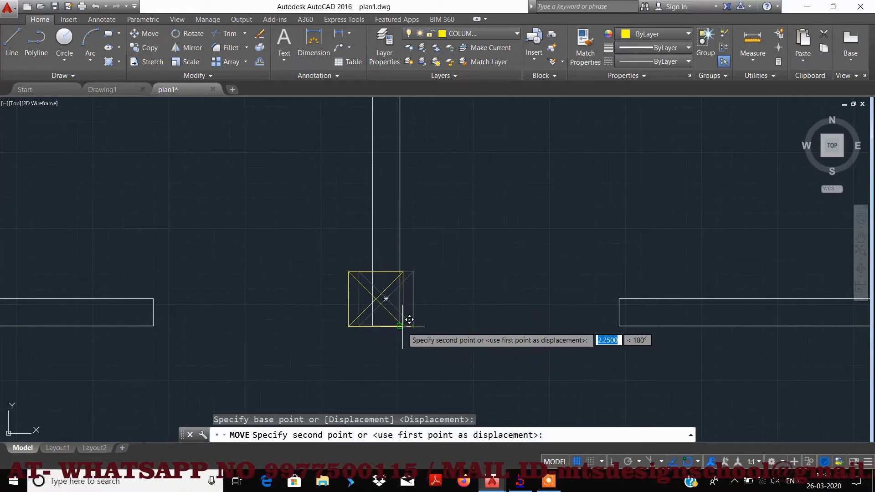
click(402, 319)
scroll(393, 297, down, 4)
scroll(392, 223, up, 4)
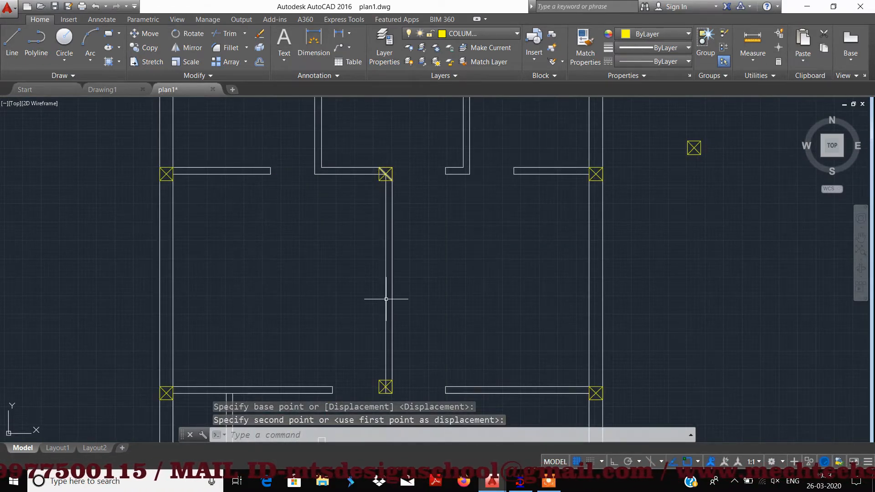
scroll(385, 386, up, 8)
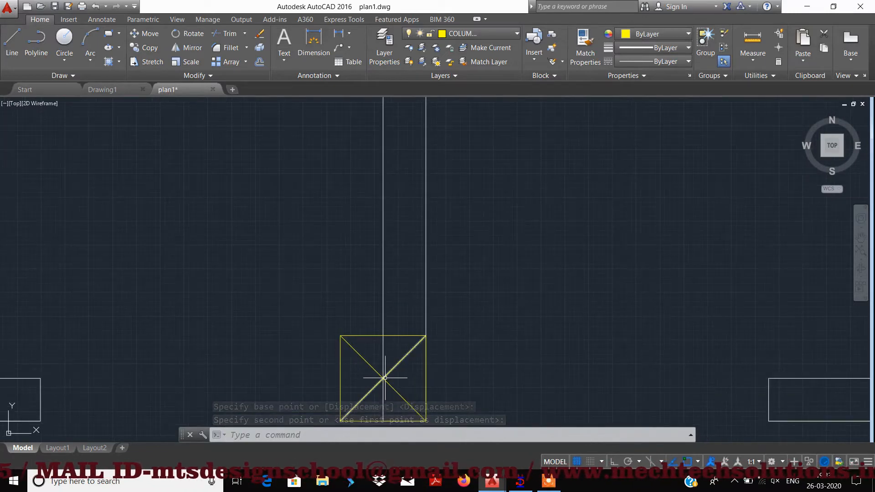
Move the column beside the upper stair flight so its top-edge midpoint meets the inner corner of the adjoining walls.
scroll(384, 378, down, 6)
scroll(399, 281, up, 3)
middle_drag(399, 280, 404, 244)
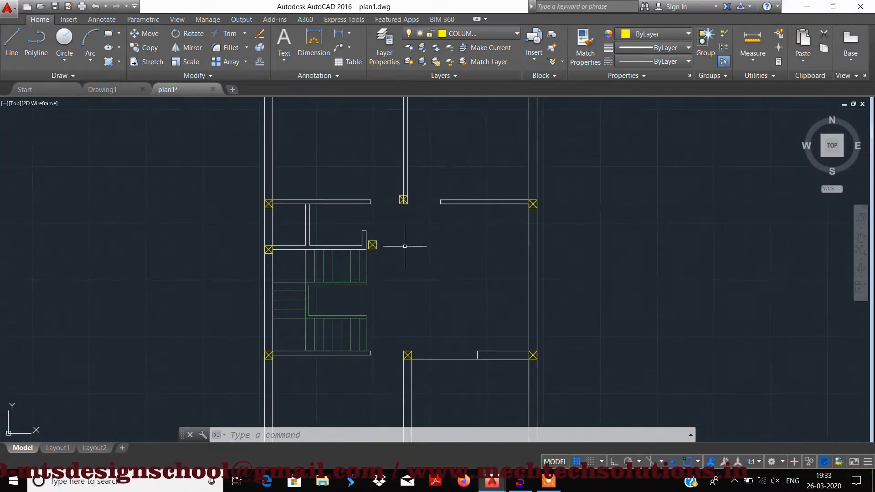
scroll(370, 248, up, 6)
scroll(363, 225, up, 4)
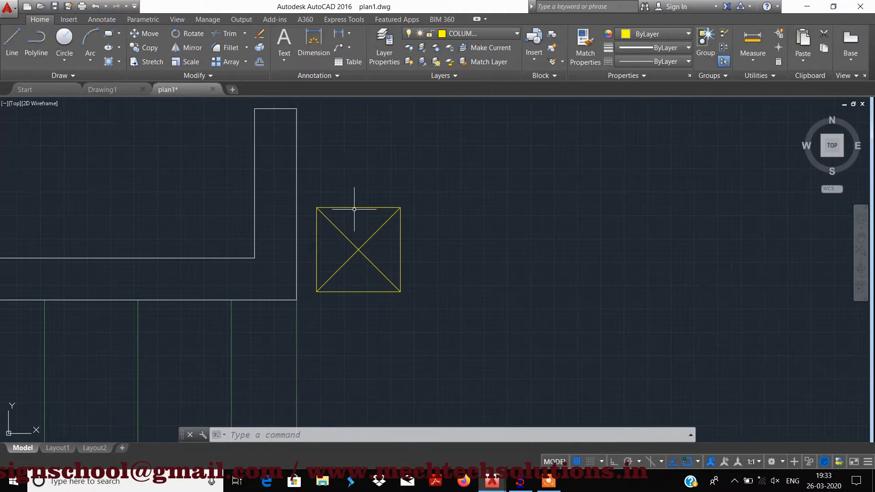
click(315, 191)
click(457, 319)
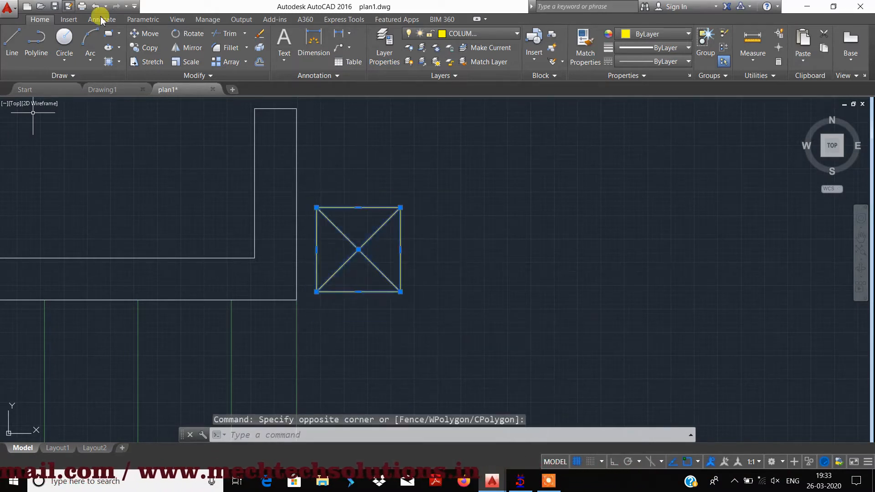
click(142, 37)
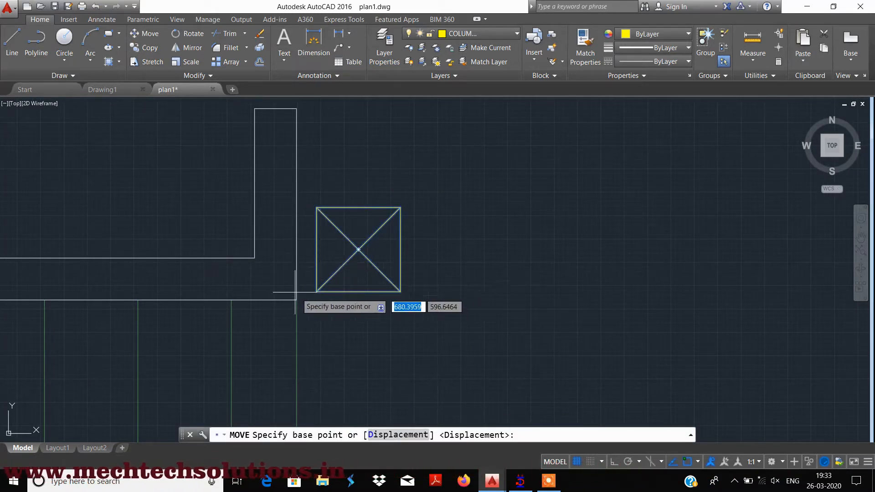
click(358, 207)
click(255, 258)
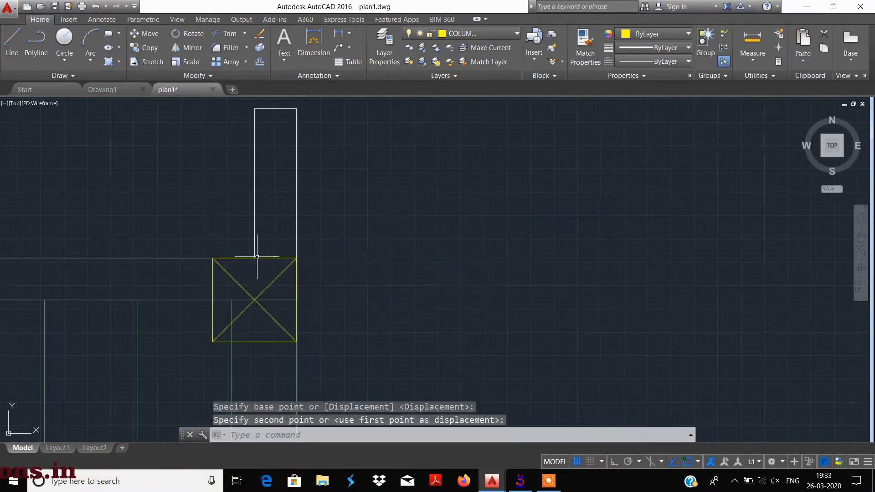
Move the column above the upper stair flight so its lower-right corner meets the outer corner of the stair wall.
scroll(344, 257, down, 5)
scroll(319, 246, up, 5)
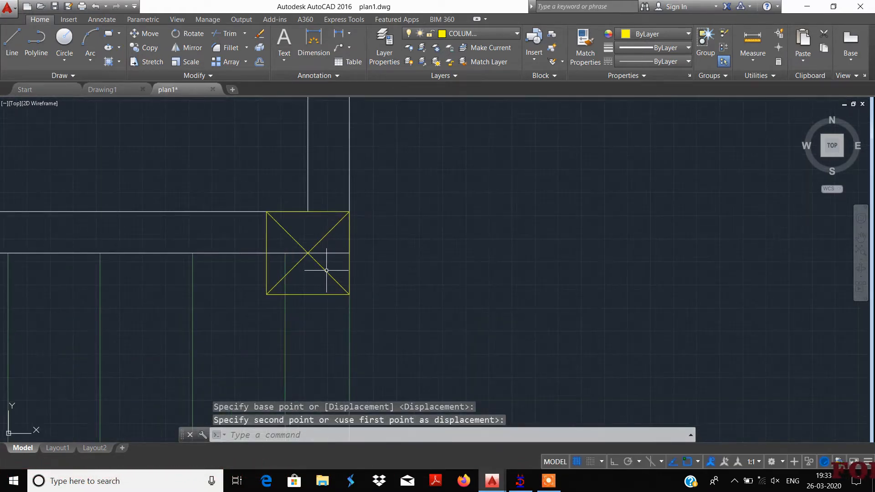
scroll(331, 291, down, 3)
scroll(337, 278, up, 3)
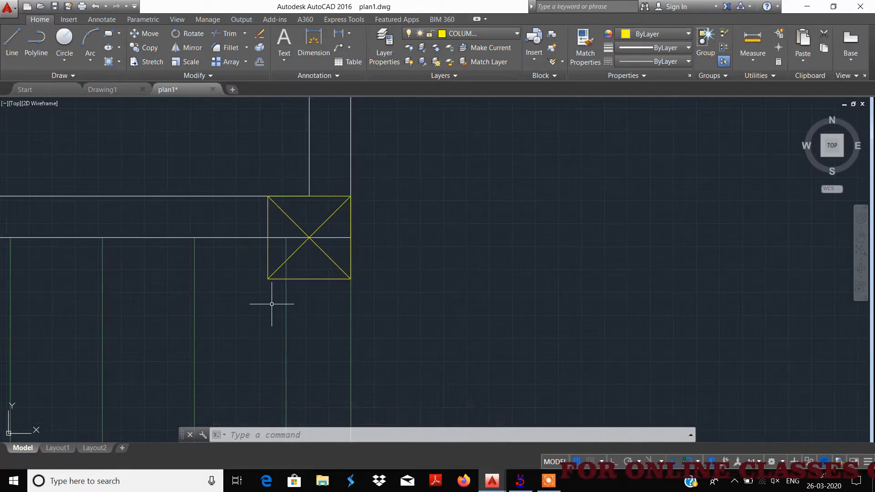
scroll(331, 261, up, 2)
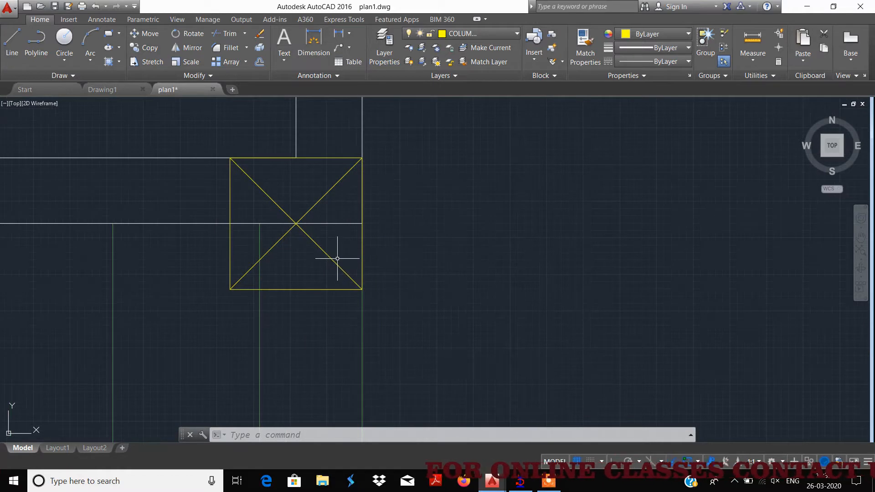
click(348, 250)
click(322, 303)
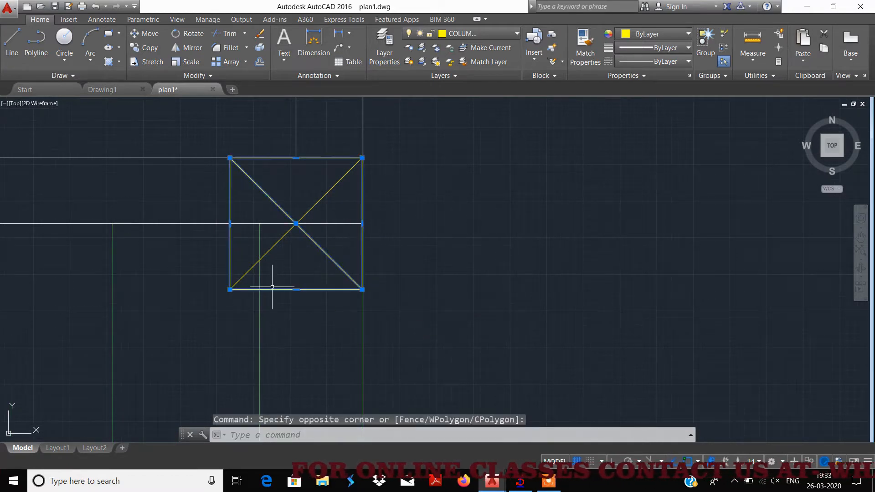
click(145, 33)
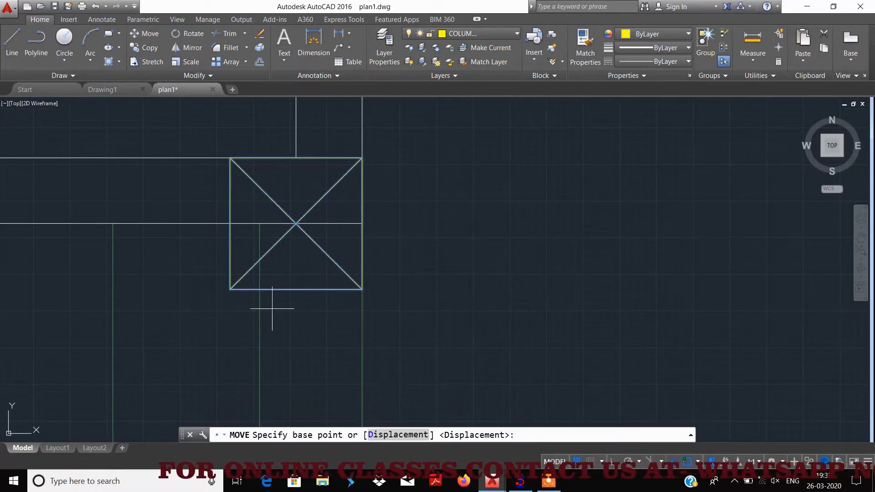
click(362, 288)
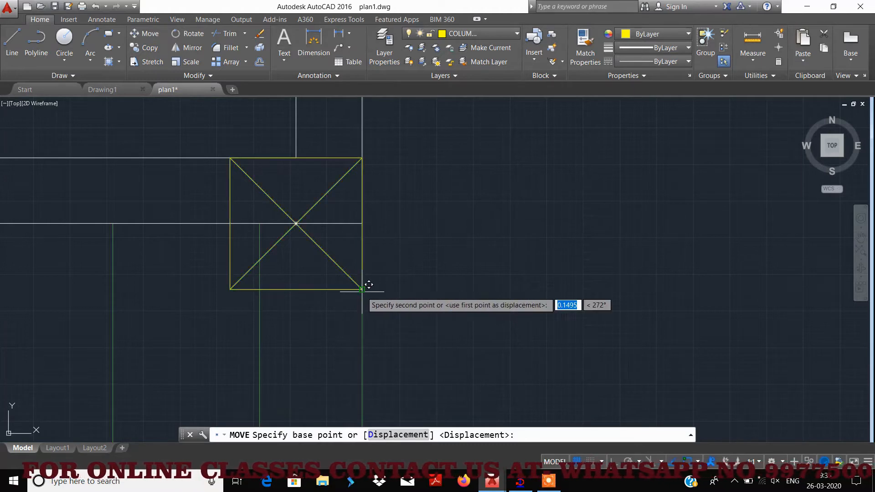
click(362, 223)
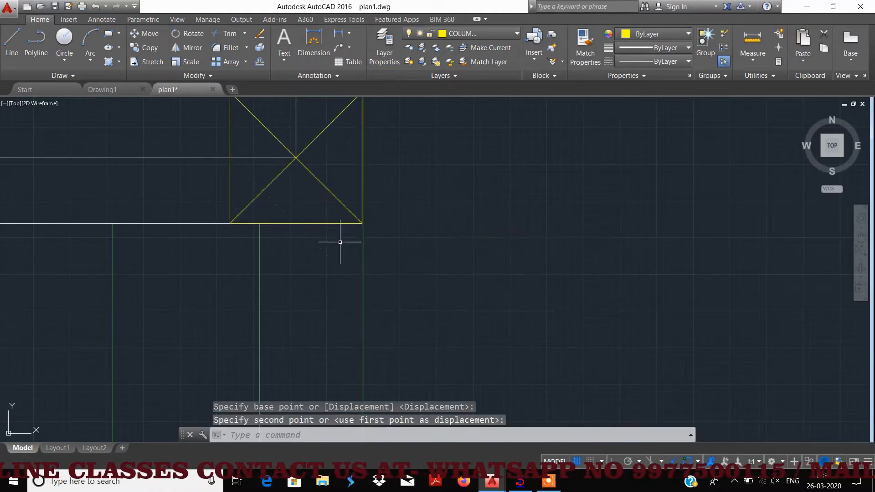
Move the west outer wall column beside the upper stair flight up so its bottom edge is flush with the stair wall's lower face.
scroll(343, 242, down, 5)
middle_drag(292, 262, 452, 252)
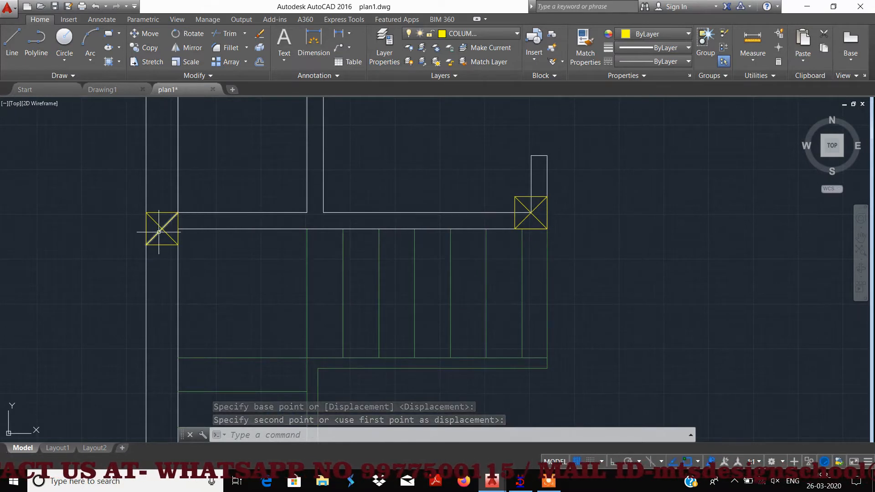
click(113, 195)
click(225, 265)
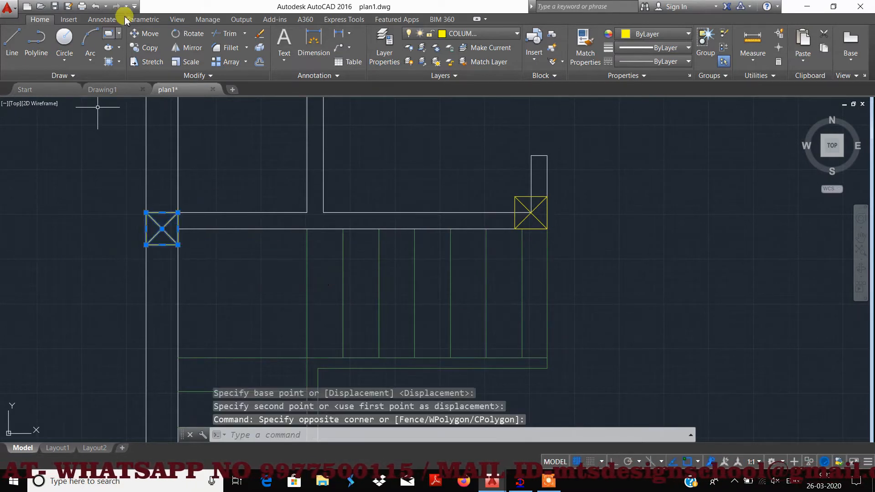
click(144, 32)
click(162, 228)
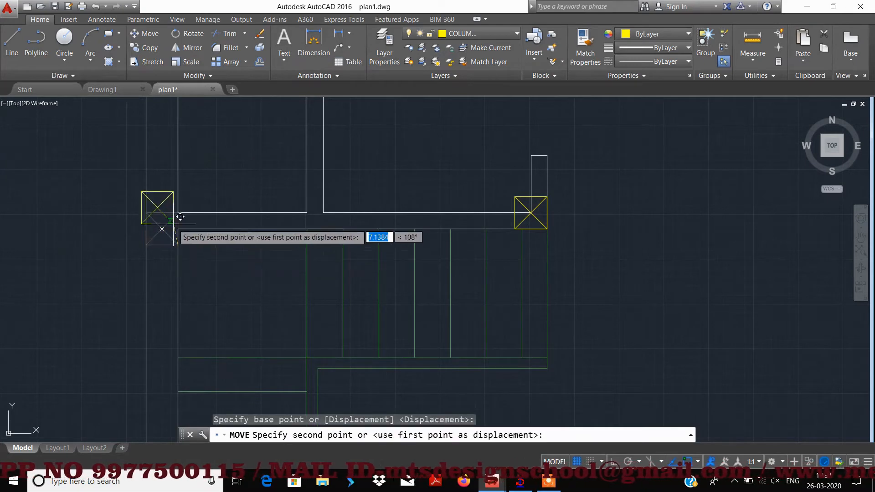
click(184, 222)
Review the column positions from the upper rooms down past the staircase to its lower wall.
scroll(362, 225, down, 5)
middle_drag(361, 224, 345, 274)
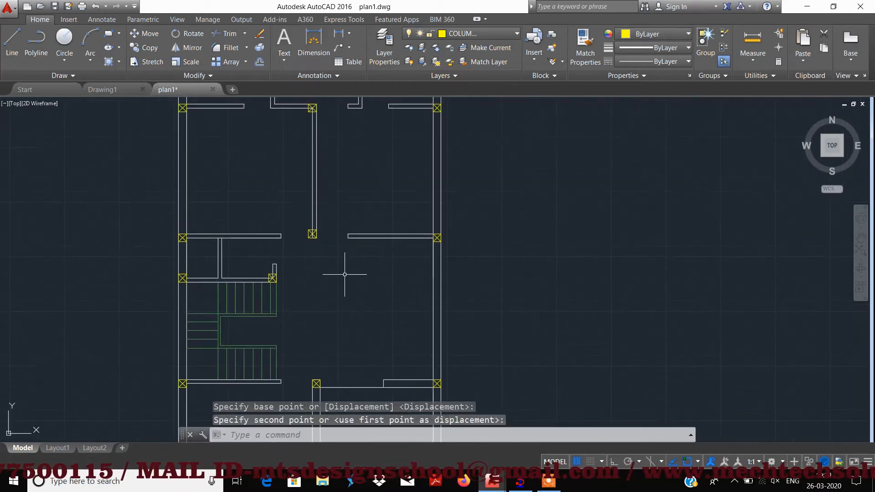
middle_drag(364, 162, 364, 227)
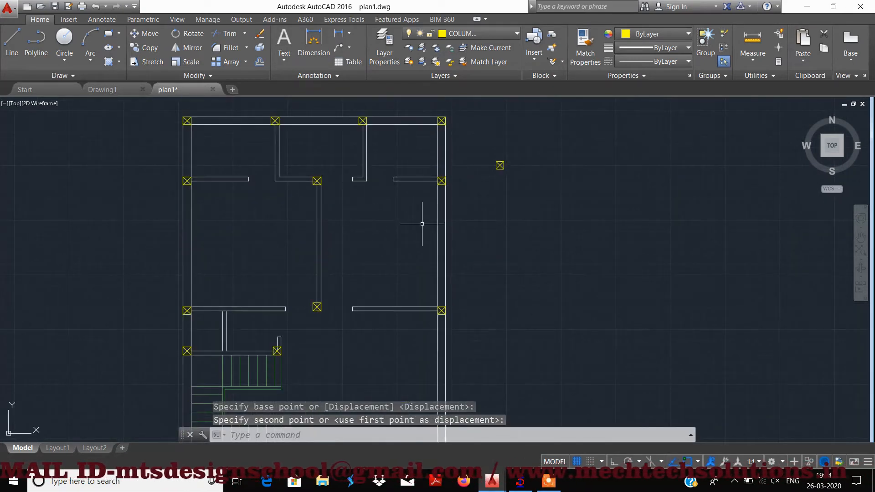
scroll(297, 364, up, 4)
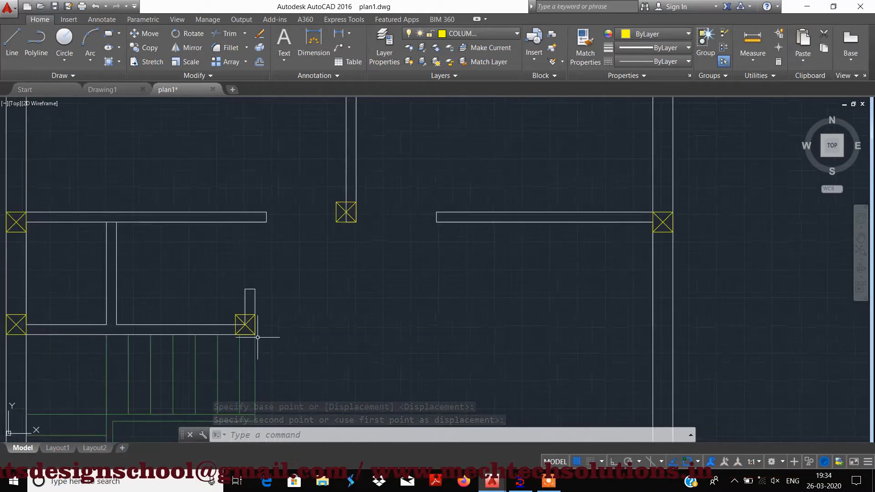
middle_drag(186, 339, 206, 277)
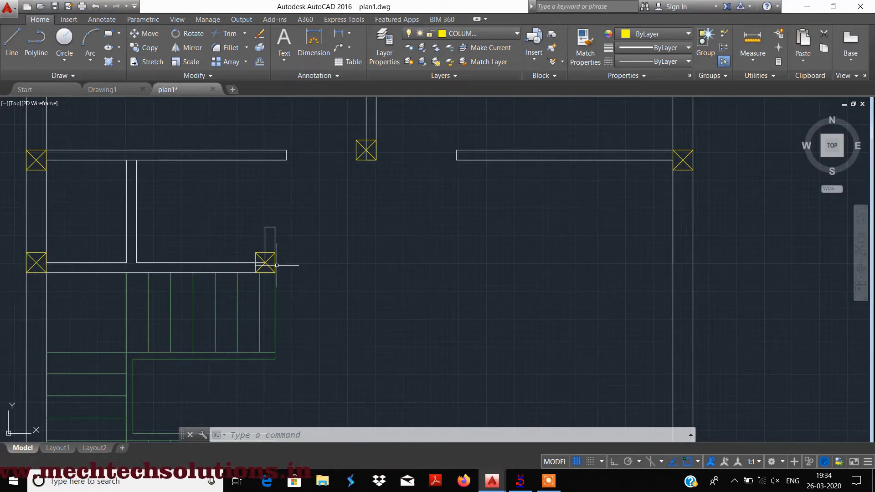
scroll(382, 252, down, 2)
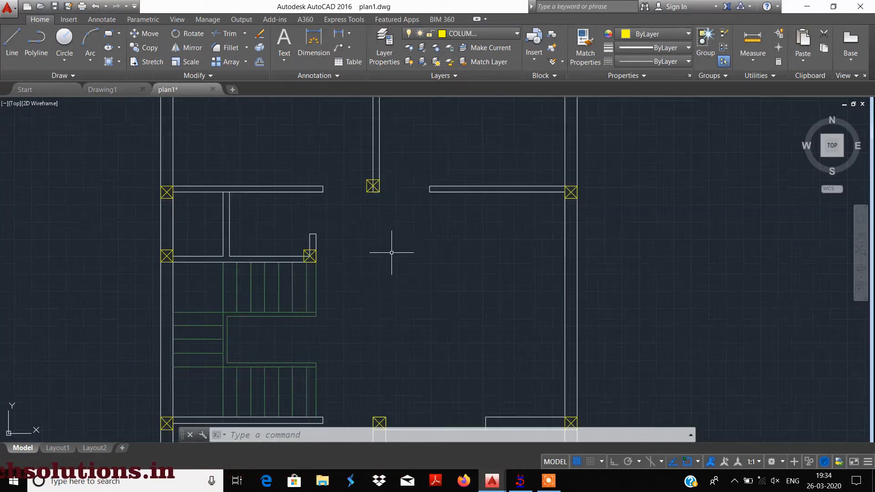
middle_drag(394, 248, 404, 189)
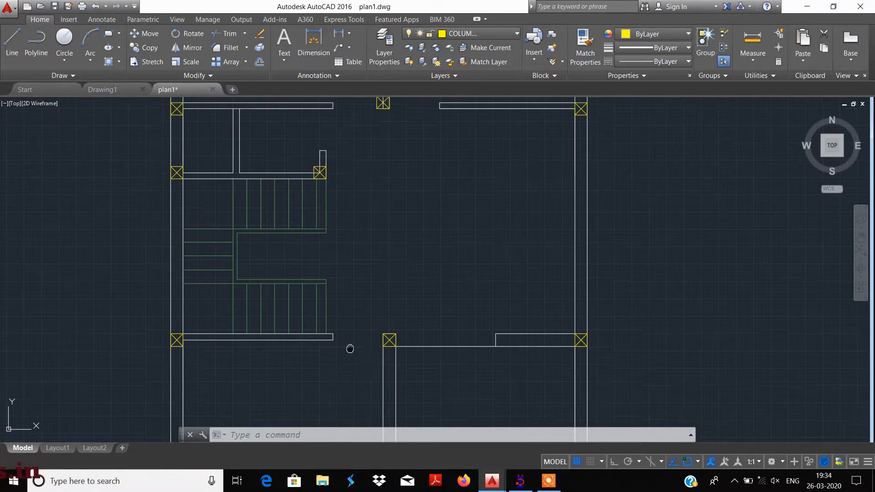
middle_drag(348, 352, 388, 339)
Examine how closely the columns fit the walls at the east outer wall junction and the plan's north-west corner.
scroll(415, 265, up, 8)
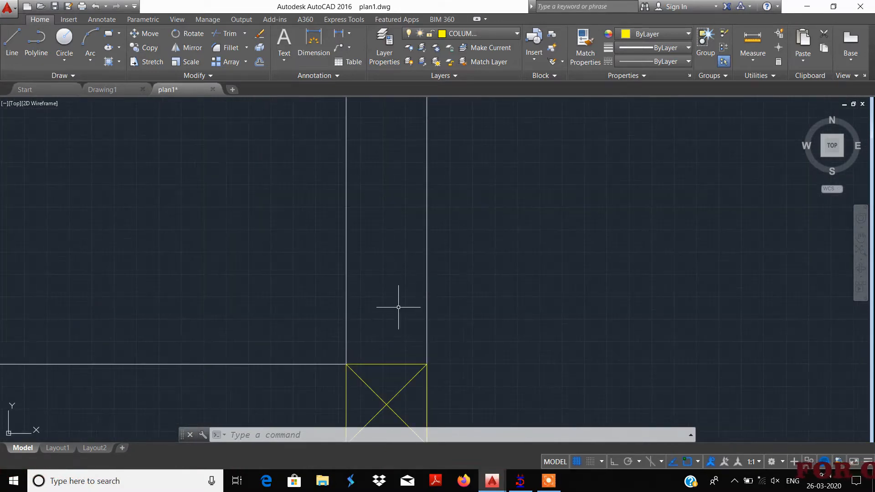
scroll(398, 307, down, 6)
middle_drag(327, 135, 389, 431)
scroll(371, 352, down, 8)
mouse_move(366, 294)
middle_down()
mouse_move(363, 250)
mouse_move(375, 370)
middle_up()
scroll(348, 310, up, 11)
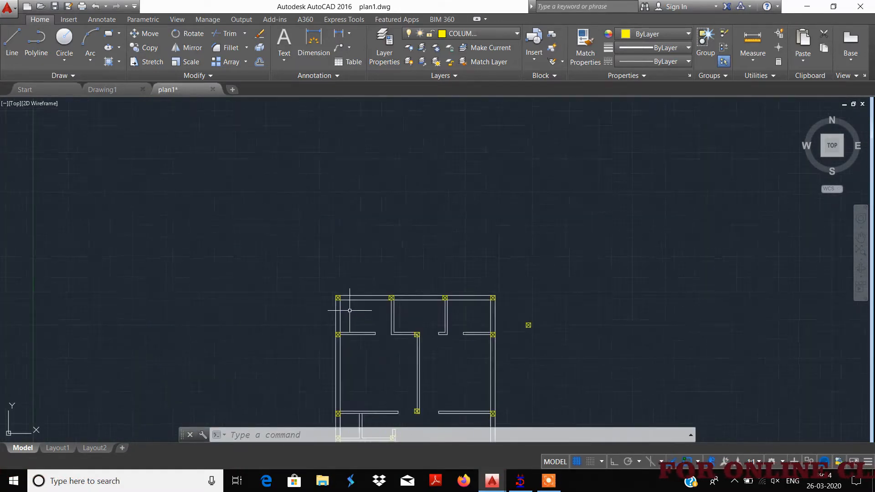
scroll(256, 205, up, 8)
scroll(272, 191, up, 6)
scroll(157, 175, down, 9)
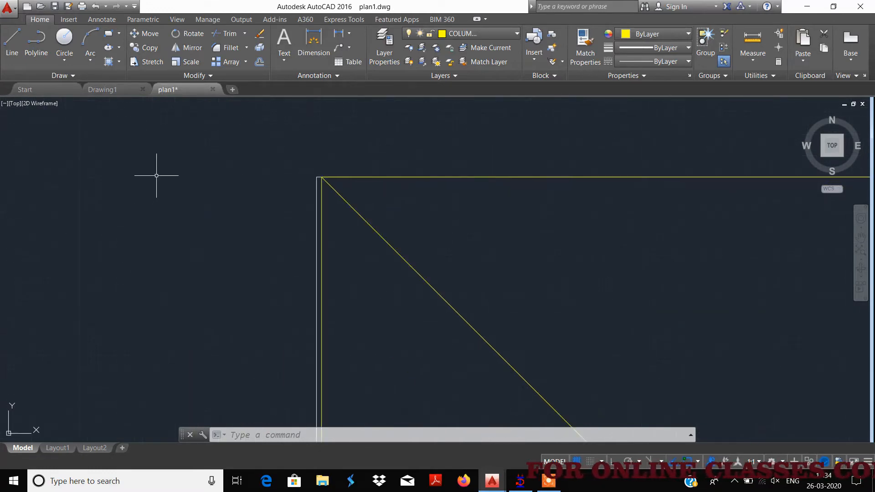
Move the plan's north-west corner column so its upper-left corner meets the outer corner of the walls.
click(206, 121)
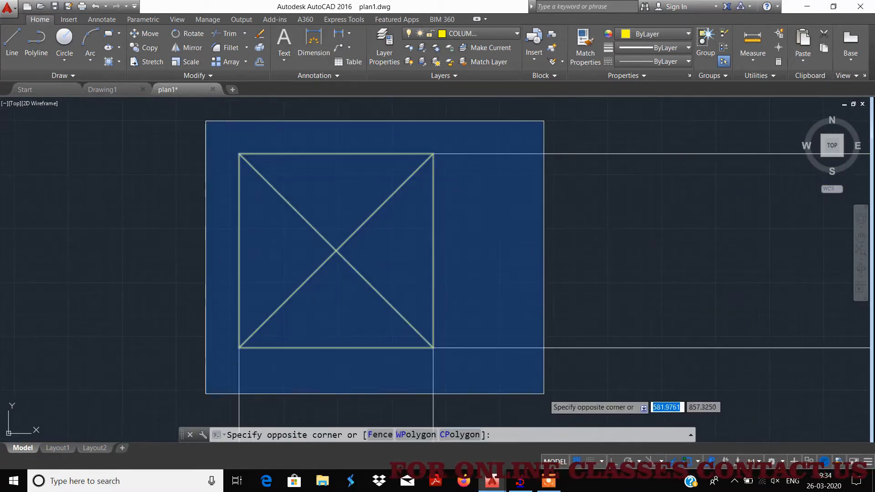
click(565, 413)
text(m)
key(Return)
scroll(245, 172, up, 8)
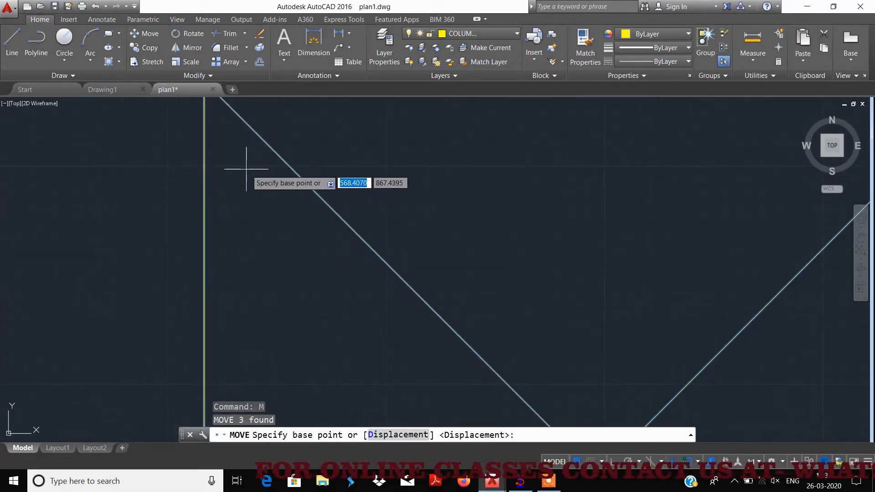
scroll(288, 266, down, 3)
middle_drag(289, 266, 244, 198)
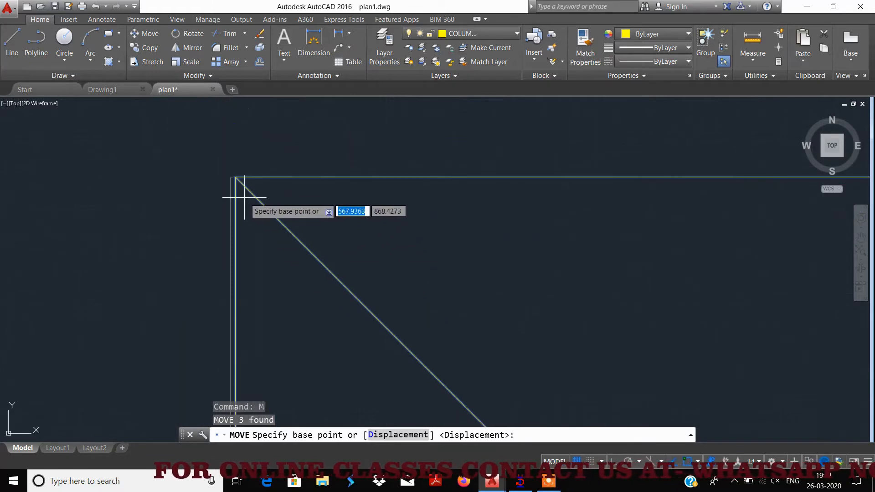
click(231, 176)
click(237, 170)
scroll(289, 230, down, 6)
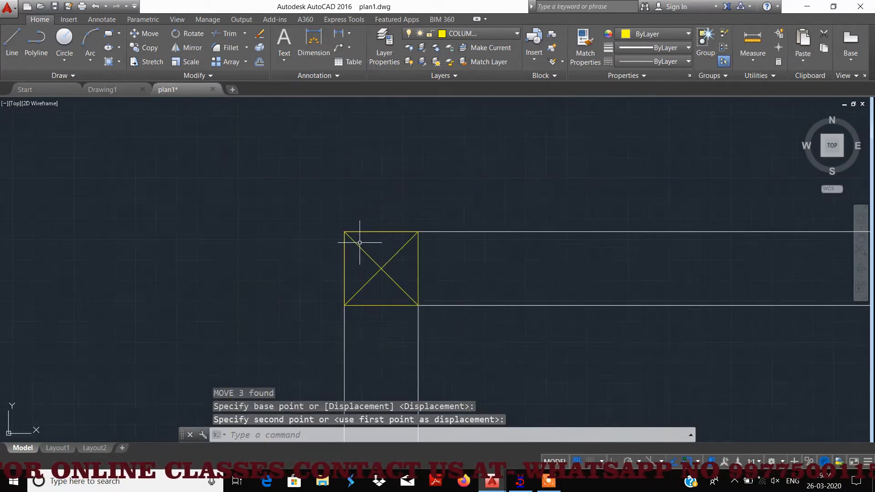
Move the stray column beside the east outer wall's south end onto the wall, flush with its end corners.
scroll(353, 224, down, 5)
middle_drag(364, 264, 298, 175)
scroll(380, 319, up, 10)
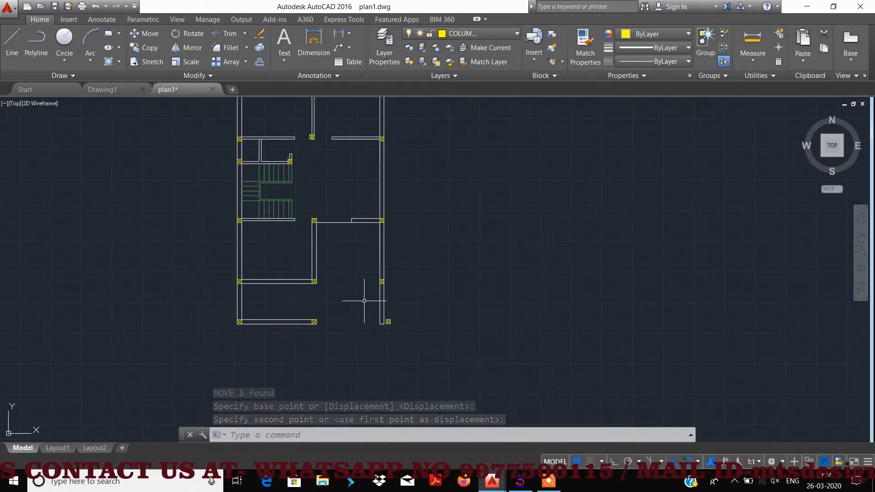
click(385, 228)
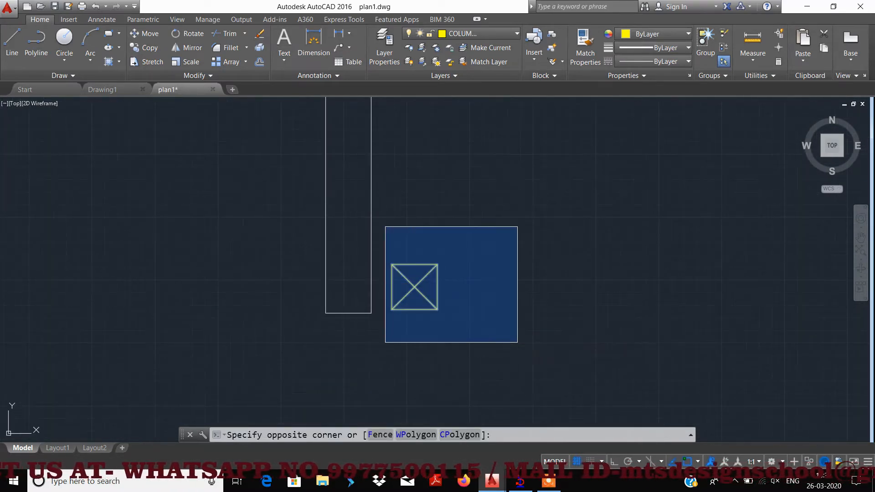
click(518, 350)
text(m)
key(Return)
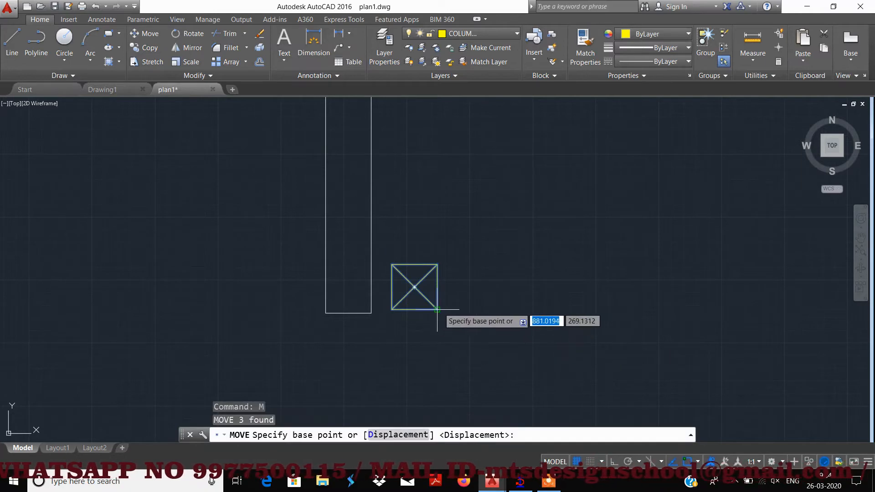
click(414, 287)
click(367, 309)
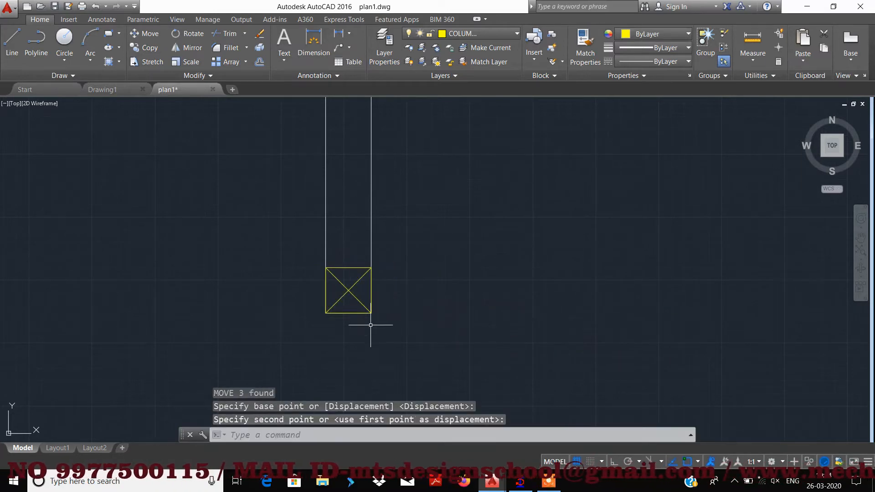
Examine how the columns fit the wall corners and ends in the southern rooms and along the wall below the staircase.
scroll(363, 307, up, 8)
scroll(363, 307, down, 2)
scroll(364, 313, down, 6)
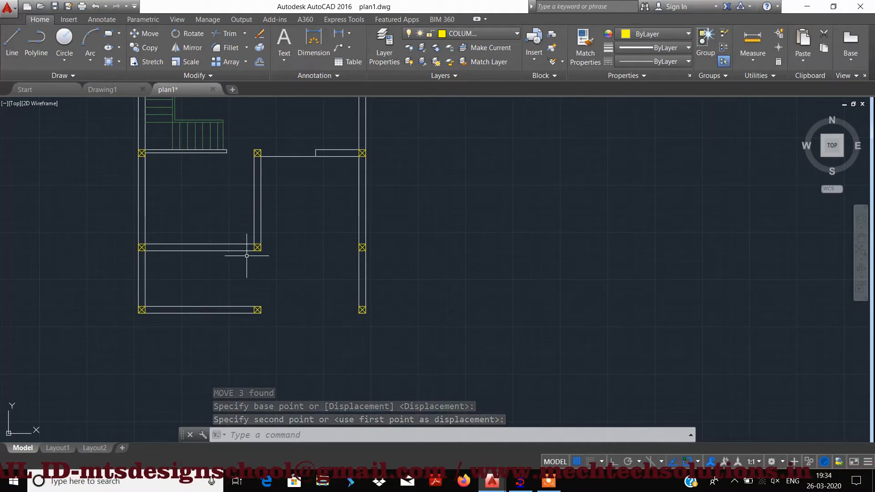
scroll(258, 250, up, 8)
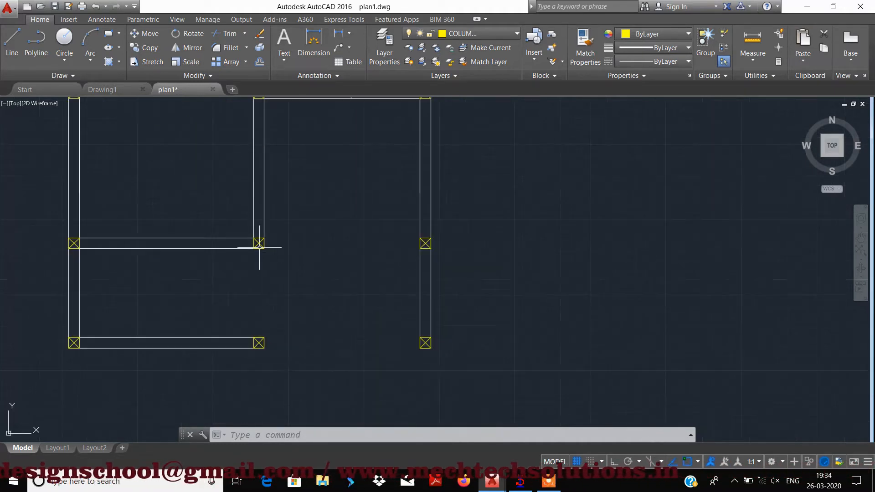
scroll(274, 230, down, 5)
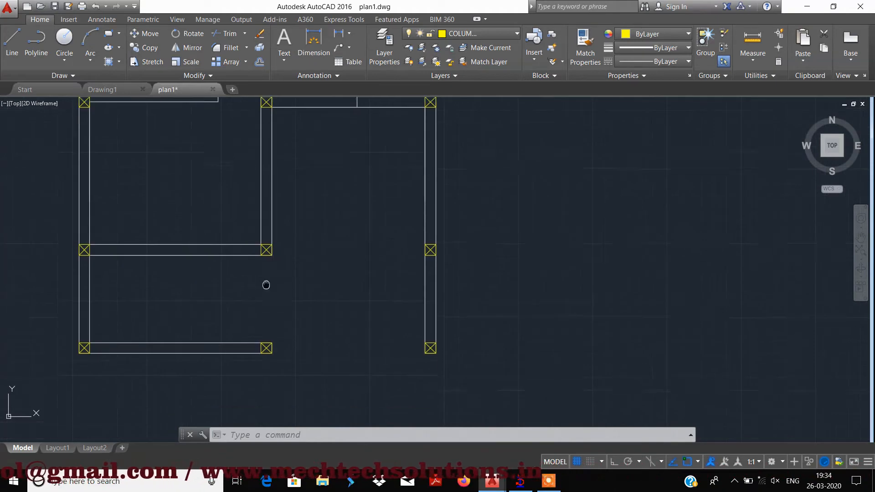
scroll(266, 283, up, 2)
scroll(260, 290, up, 3)
scroll(351, 277, up, 2)
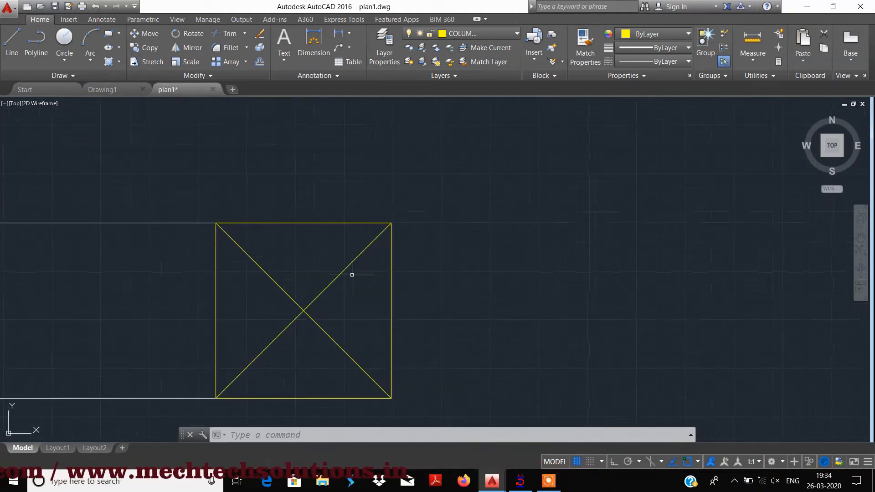
scroll(353, 279, down, 10)
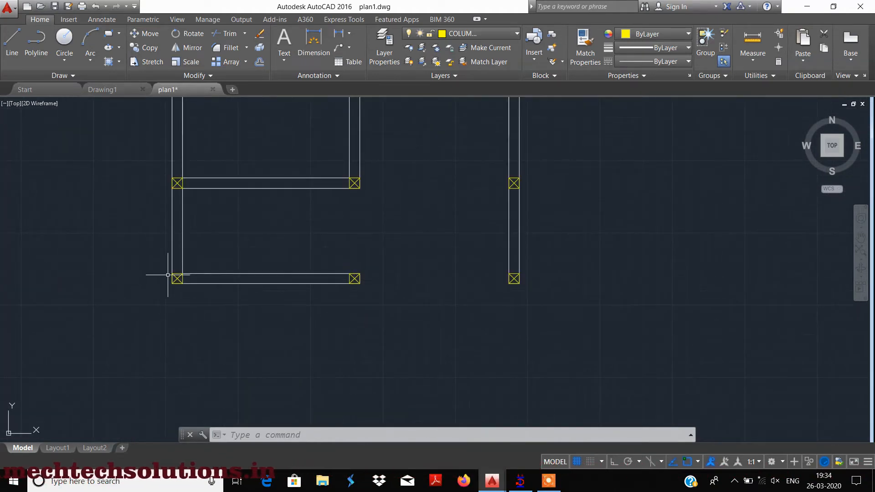
scroll(168, 274, up, 8)
scroll(178, 205, down, 6)
scroll(201, 204, up, 1)
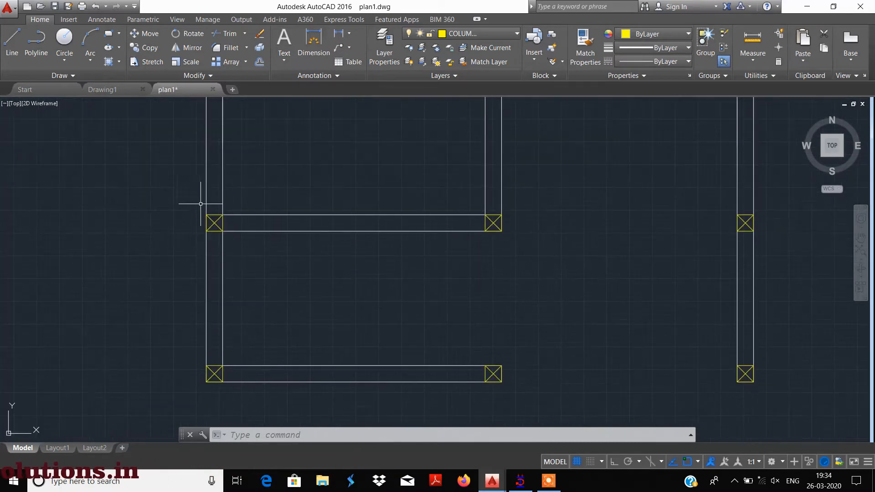
scroll(200, 204, up, 5)
scroll(194, 274, down, 10)
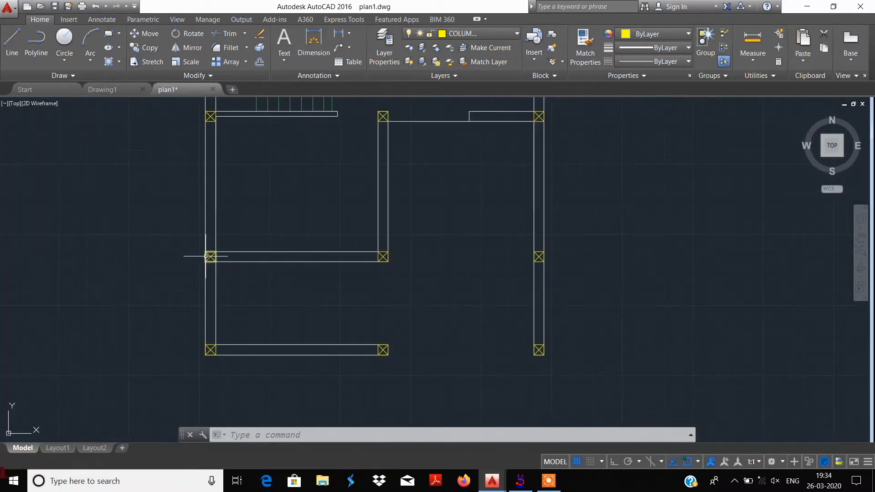
scroll(232, 200, up, 3)
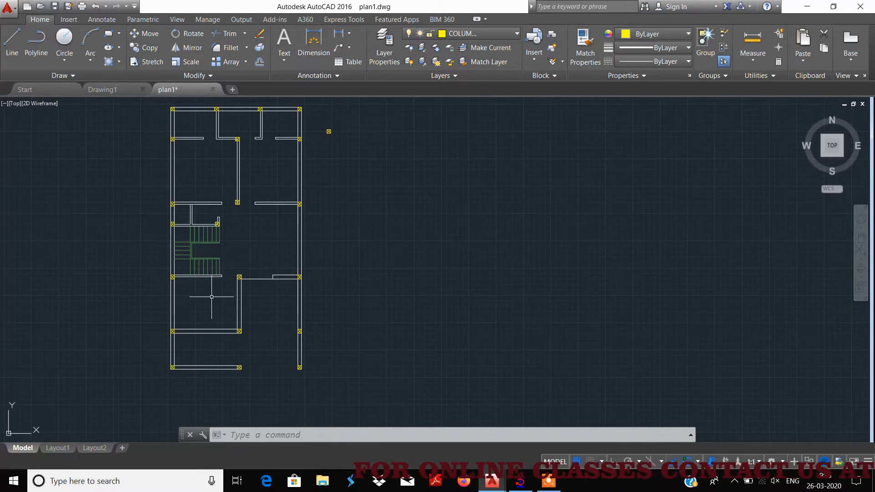
scroll(212, 296, up, 5)
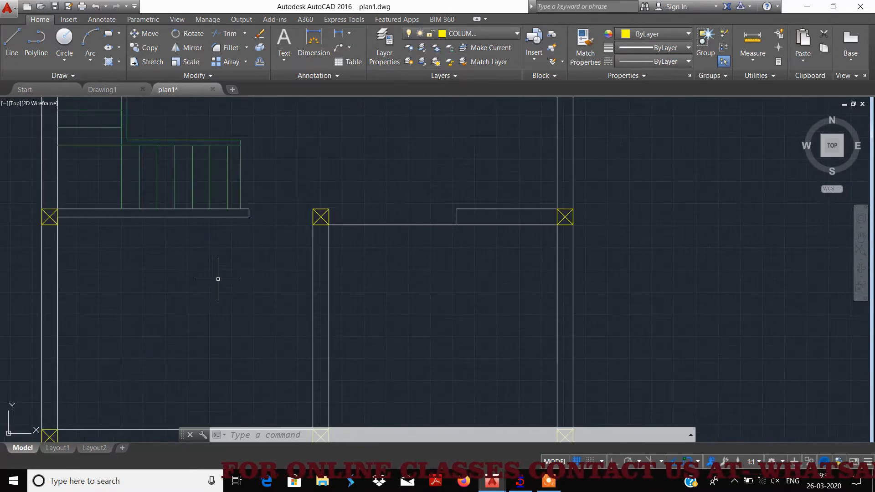
scroll(246, 259, down, 2)
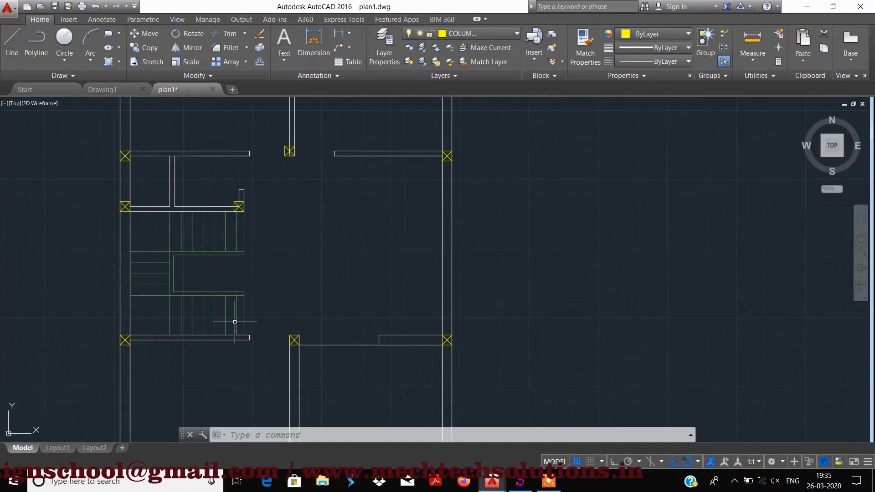
scroll(242, 340, up, 2)
scroll(242, 340, down, 2)
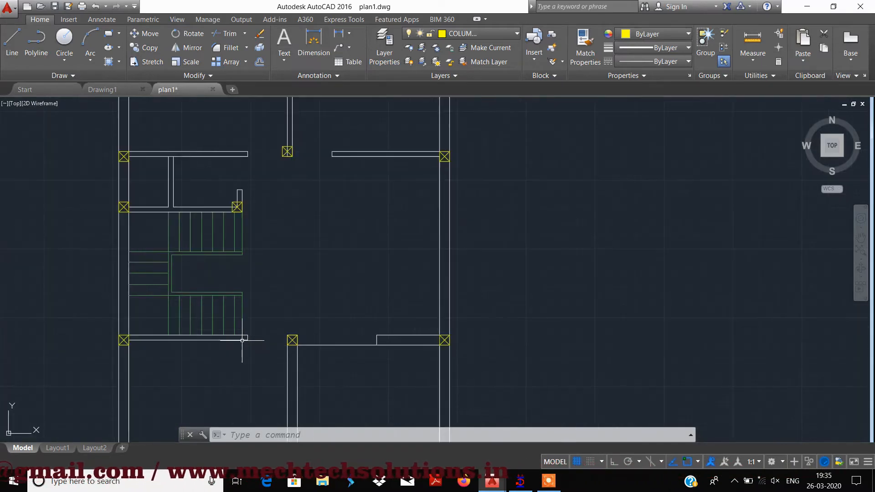
scroll(242, 340, up, 2)
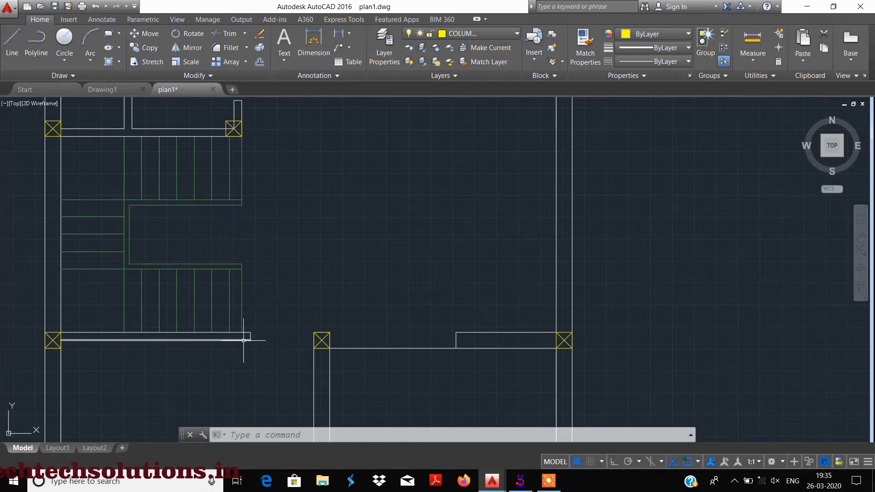
click(35, 322)
click(79, 375)
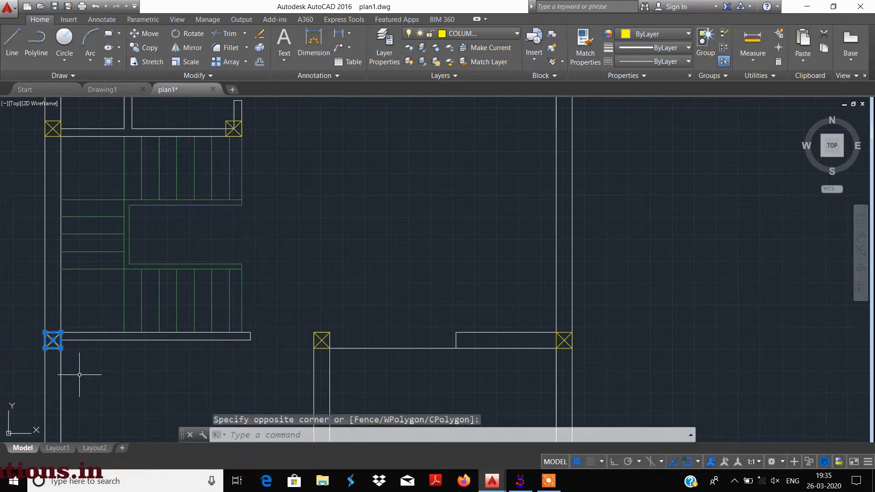
click(146, 47)
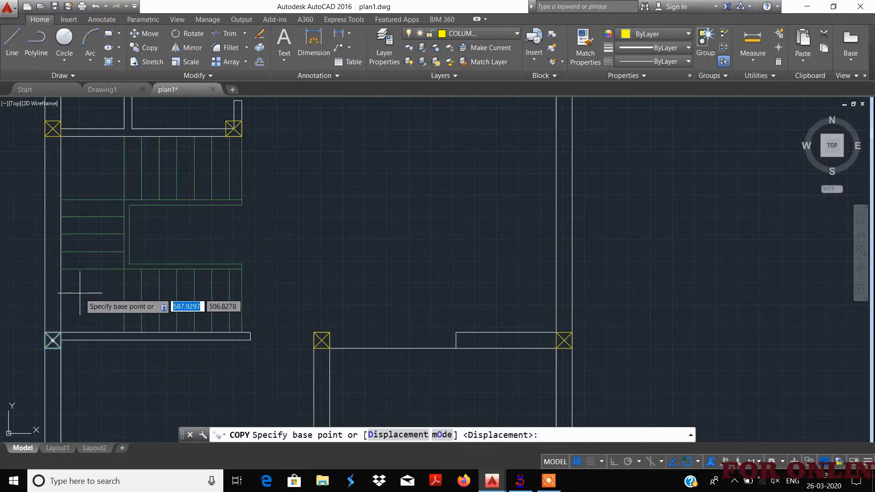
key(Escape)
Copy the column above the upper stair flight straight down with Ortho on, towards the wall below the lower stair flight.
scroll(223, 114, up, 6)
click(250, 124)
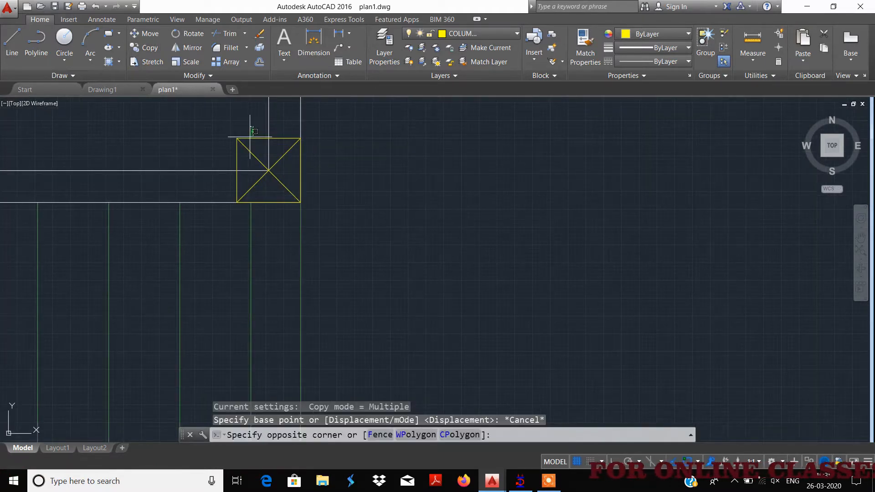
click(223, 154)
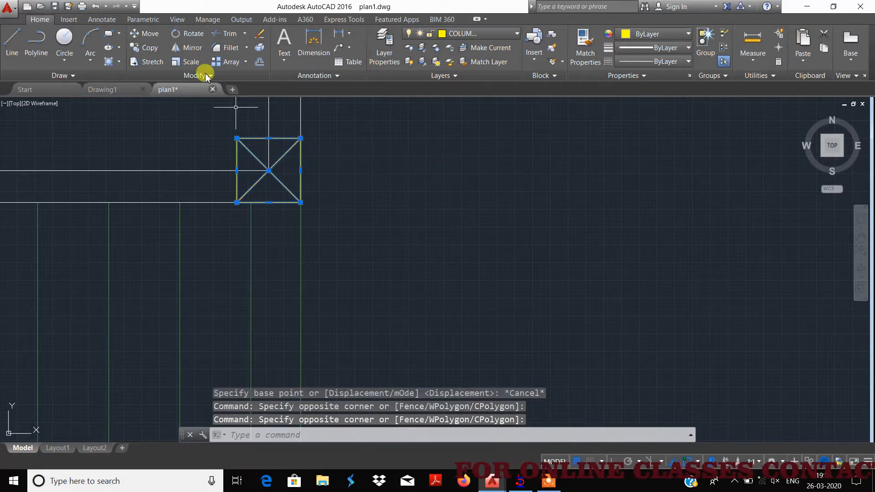
click(145, 47)
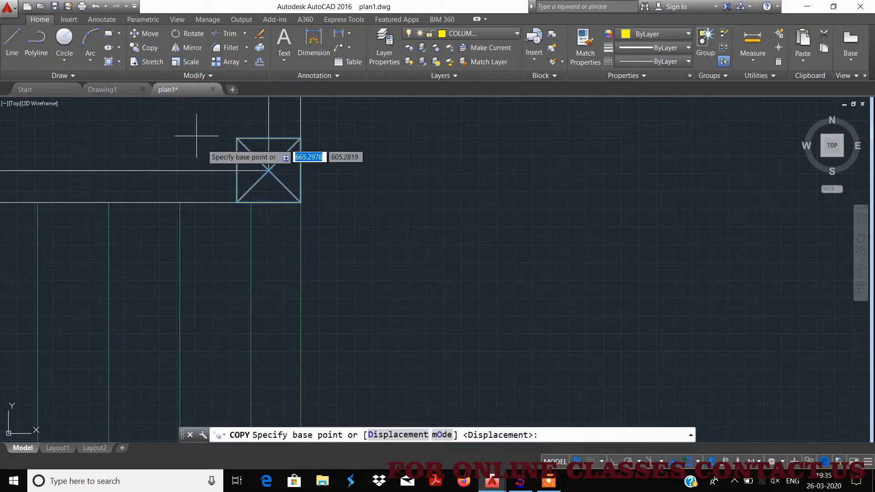
click(300, 138)
scroll(289, 277, down, 4)
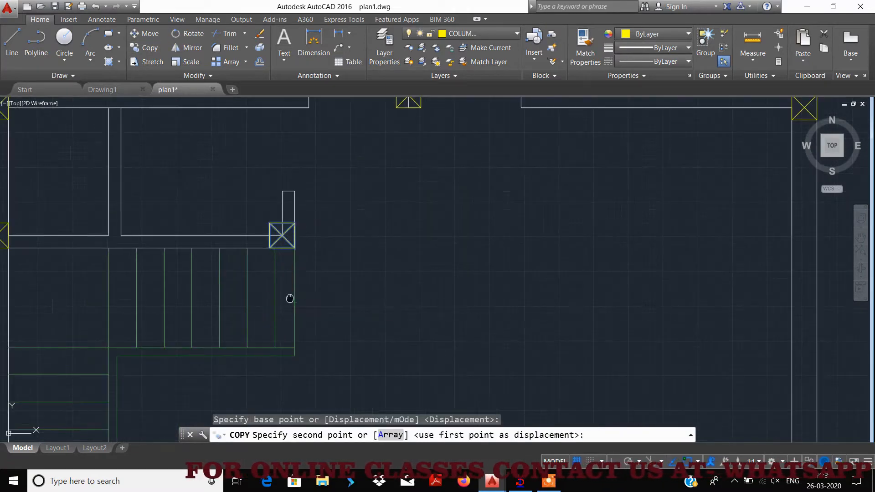
middle_drag(290, 298, 281, 153)
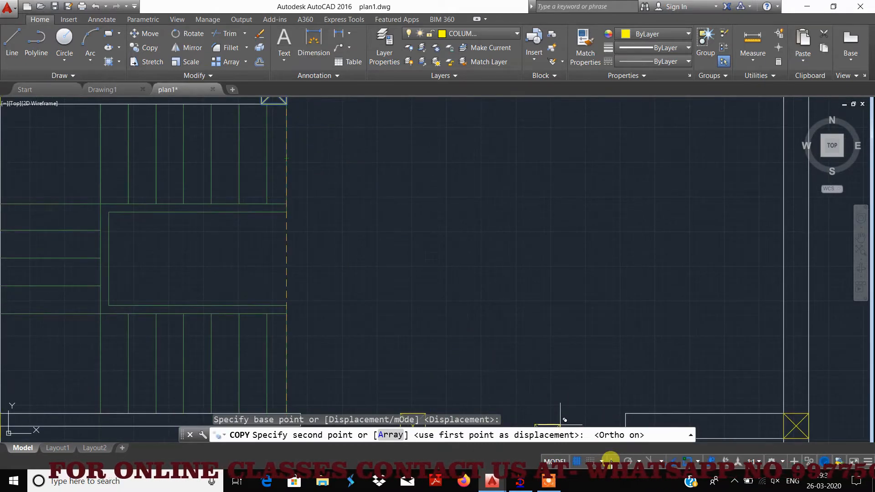
middle_drag(343, 304, 298, 199)
scroll(296, 237, down, 6)
scroll(286, 254, up, 6)
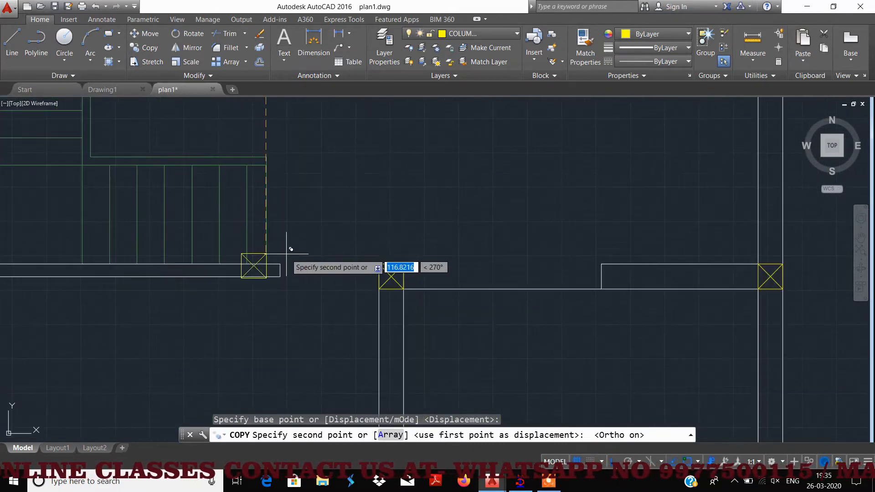
scroll(286, 254, up, 5)
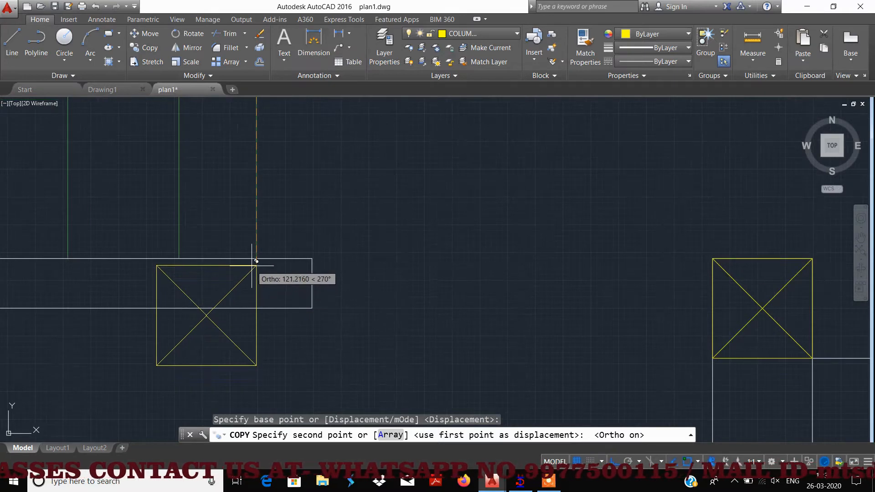
Place the column copy under the lower stair flight, its corner on the wall's upper line at the stair edge, and finish copying.
click(258, 256)
scroll(319, 253, down, 6)
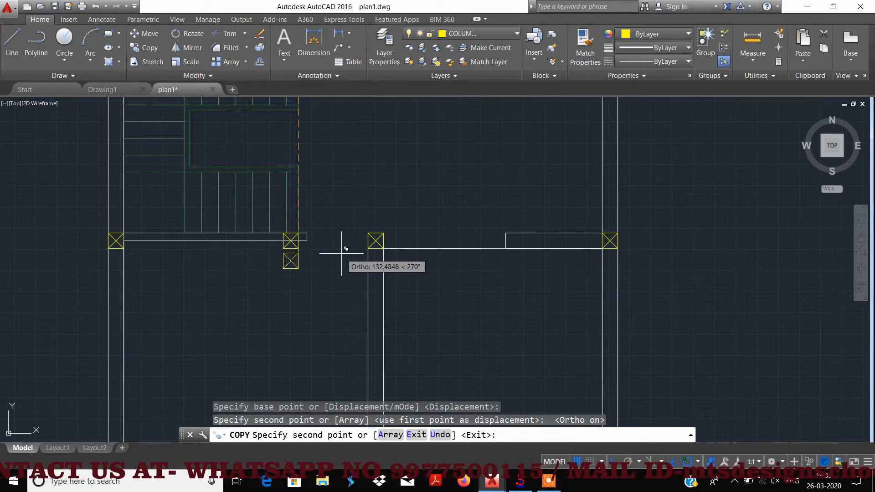
key(Escape)
scroll(291, 307, down, 2)
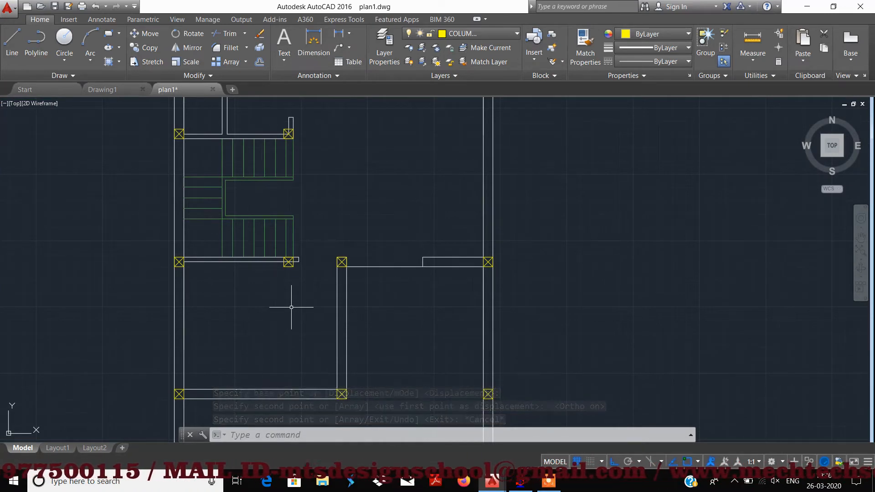
Review the column positions from the wall below the staircase up to the partitions of the upper rooms.
scroll(318, 254, down, 4)
scroll(323, 247, up, 6)
scroll(323, 247, down, 6)
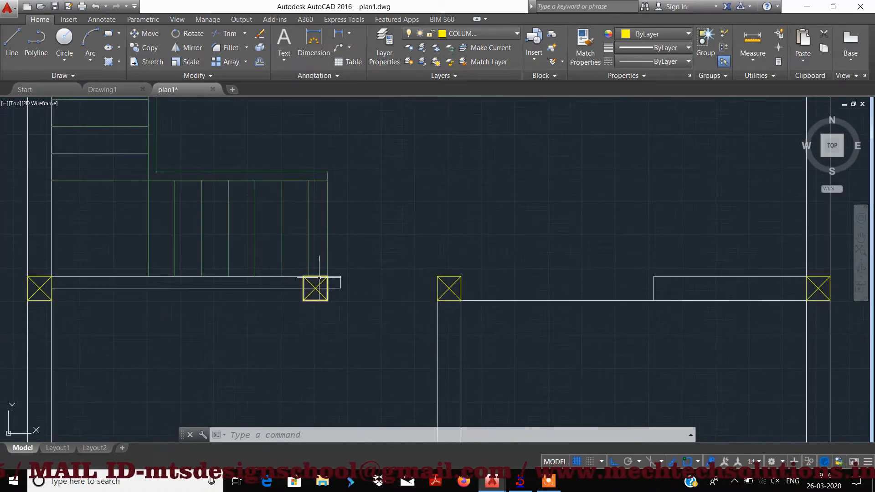
middle_drag(383, 196, 314, 232)
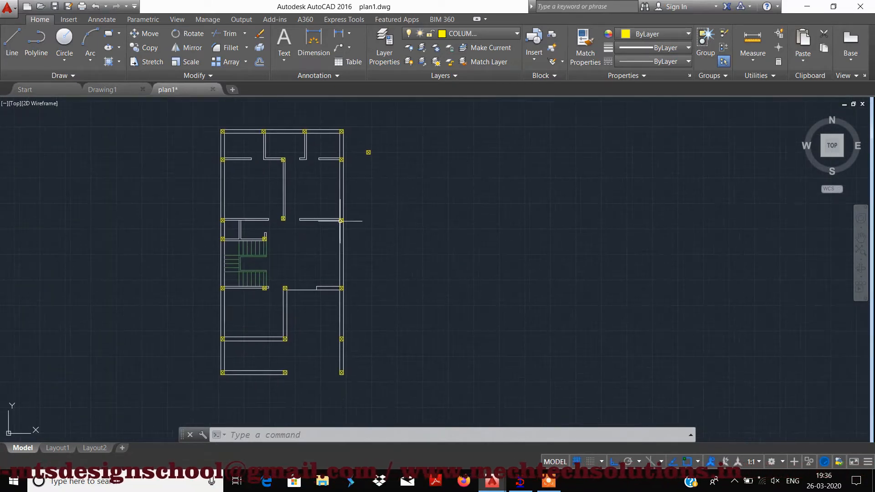
scroll(315, 158, up, 4)
scroll(316, 158, up, 4)
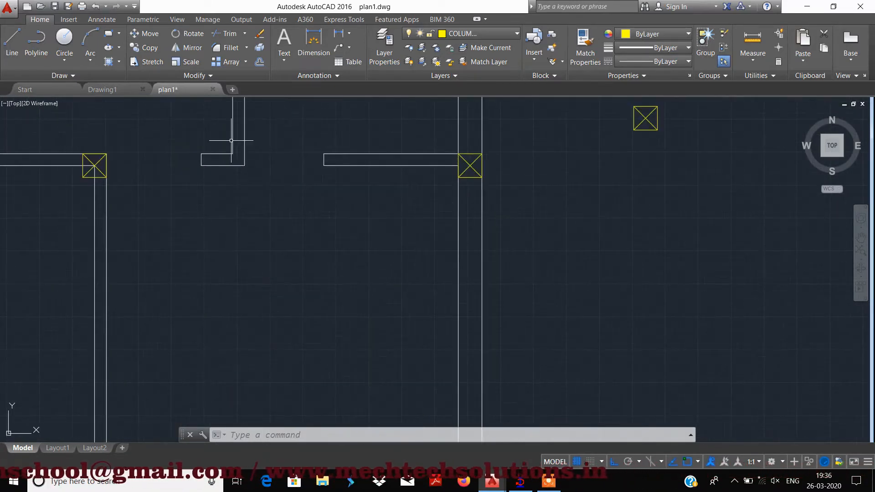
middle_drag(227, 147, 255, 209)
scroll(273, 221, down, 4)
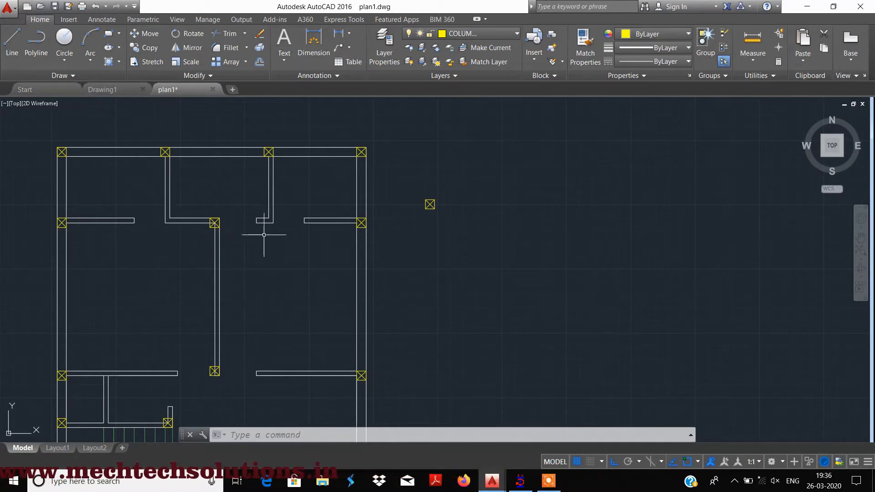
scroll(269, 223, up, 2)
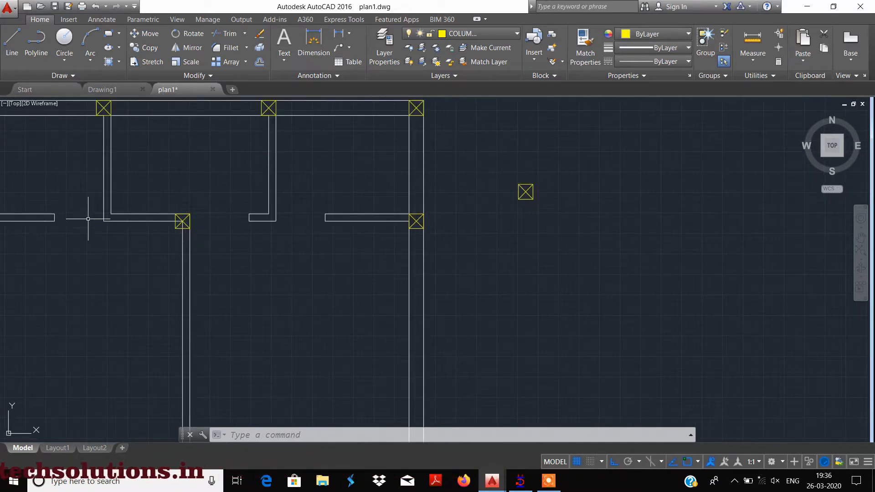
scroll(99, 225, down, 2)
scroll(120, 242, down, 2)
middle_drag(120, 242, 258, 210)
scroll(270, 206, down, 1)
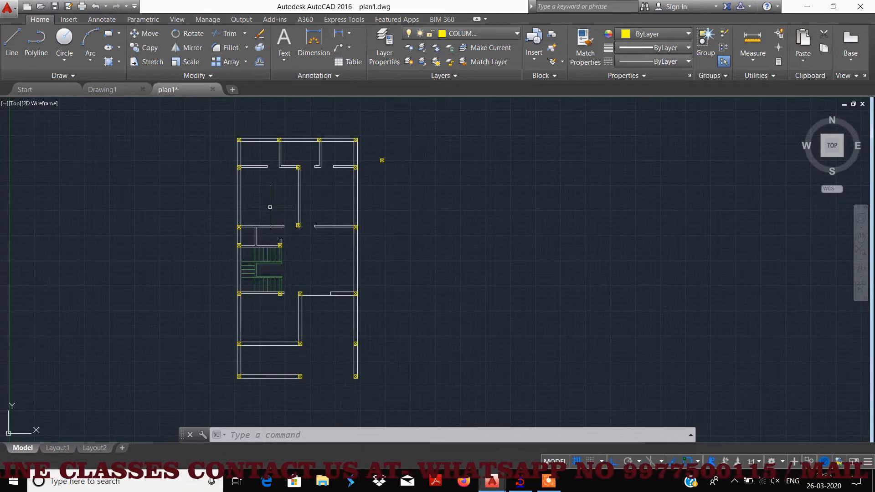
Examine the columns along the top wall, the central partition and the small rooms above the staircase.
scroll(281, 145, up, 6)
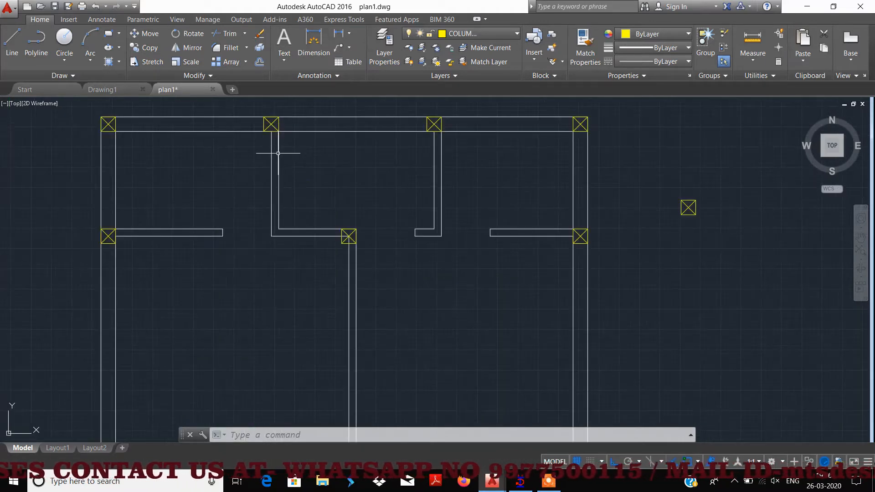
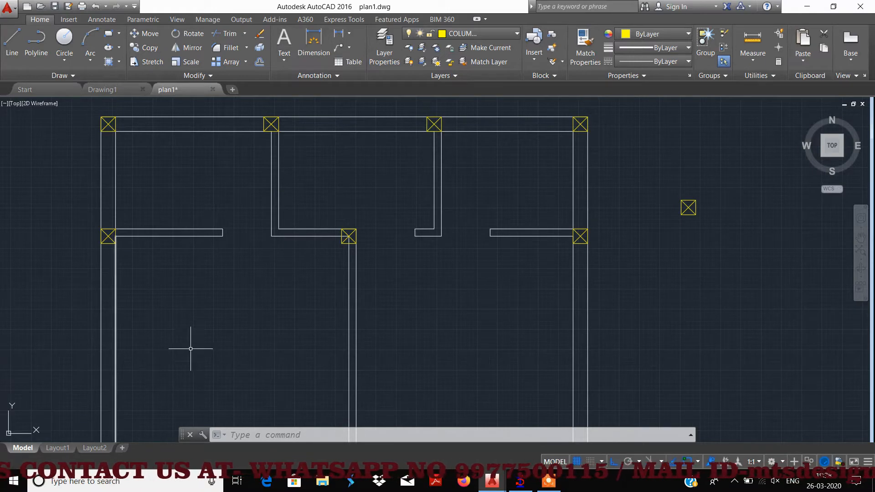
scroll(321, 298, down, 2)
middle_drag(322, 303, 312, 249)
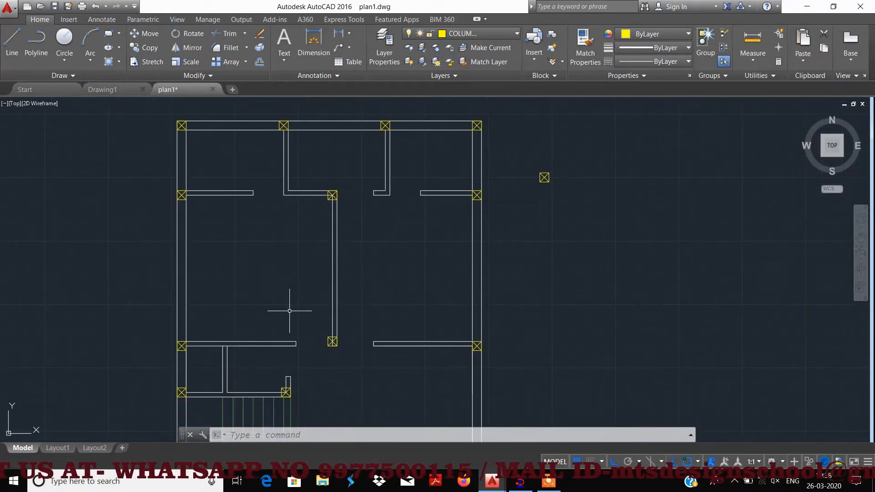
middle_drag(291, 307, 291, 289)
scroll(283, 325, up, 4)
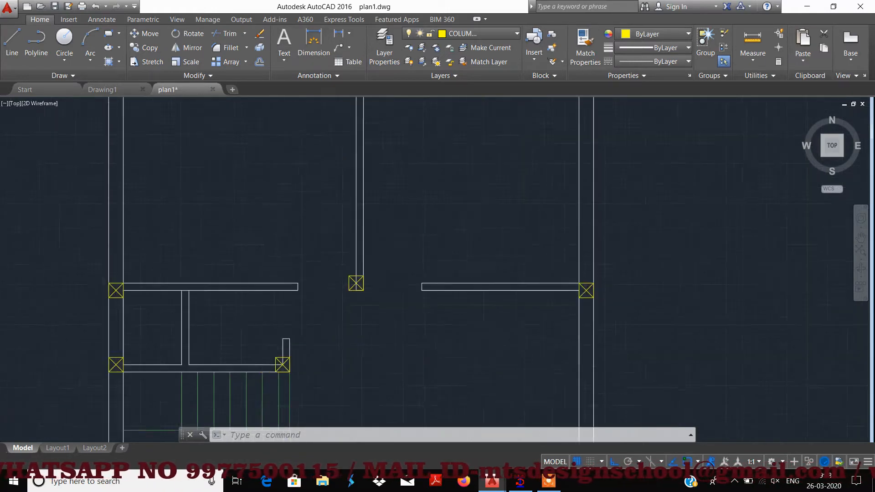
scroll(275, 336, down, 4)
scroll(268, 350, up, 4)
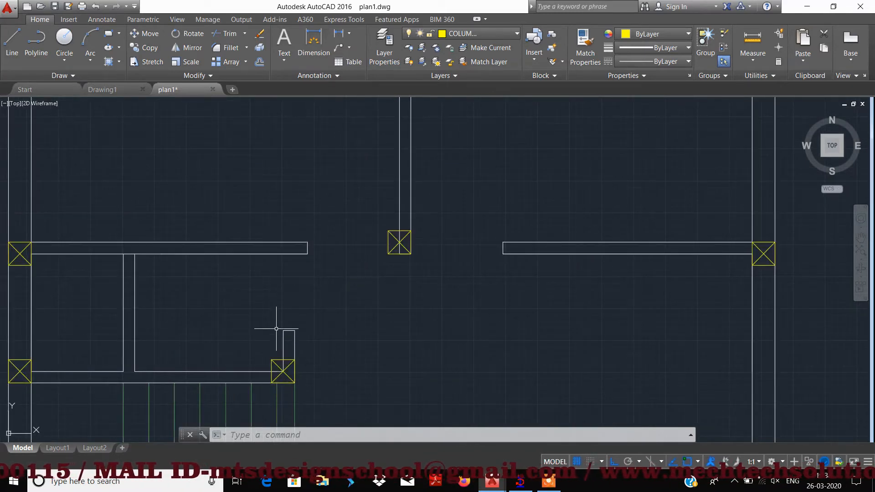
scroll(277, 328, down, 4)
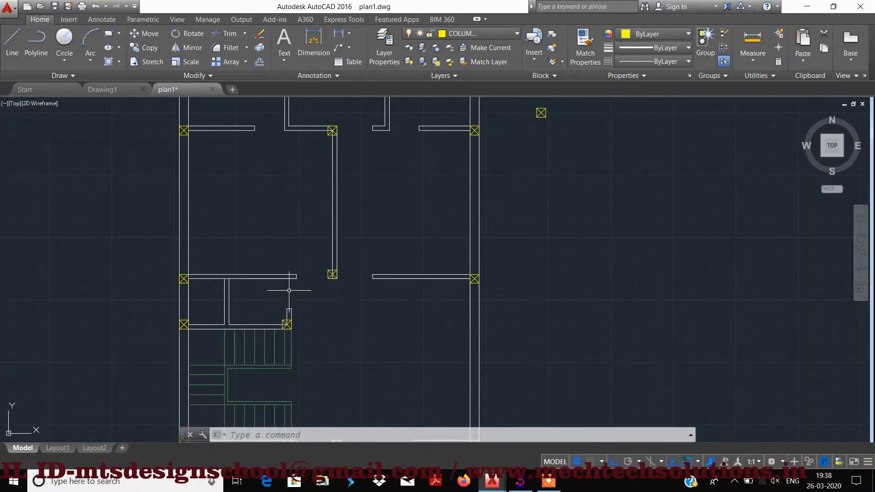
scroll(288, 244, down, 2)
scroll(283, 179, up, 3)
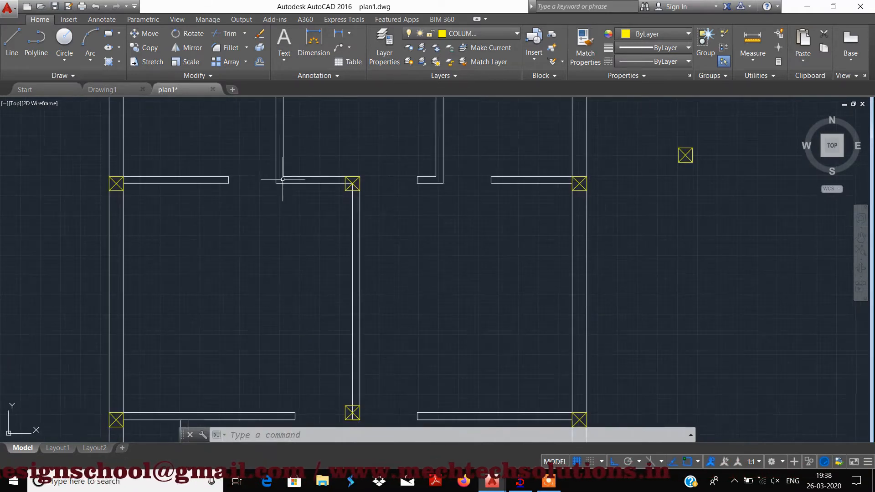
scroll(278, 196, up, 4)
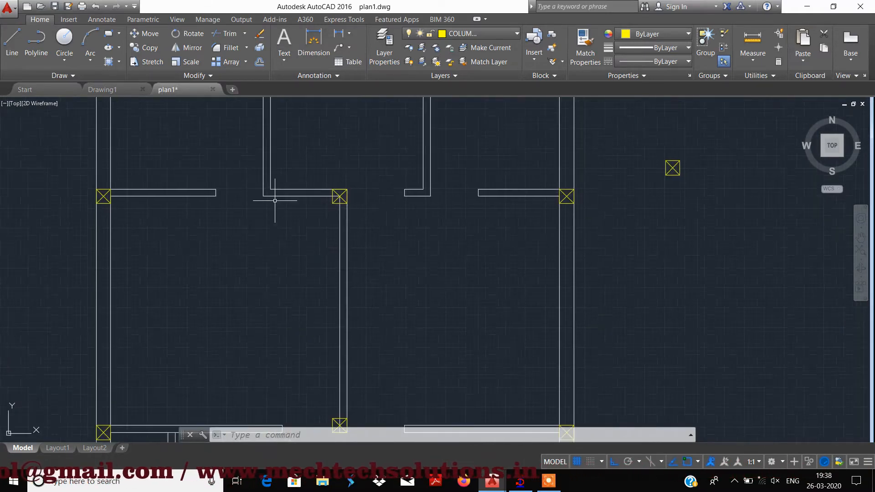
scroll(269, 204, down, 4)
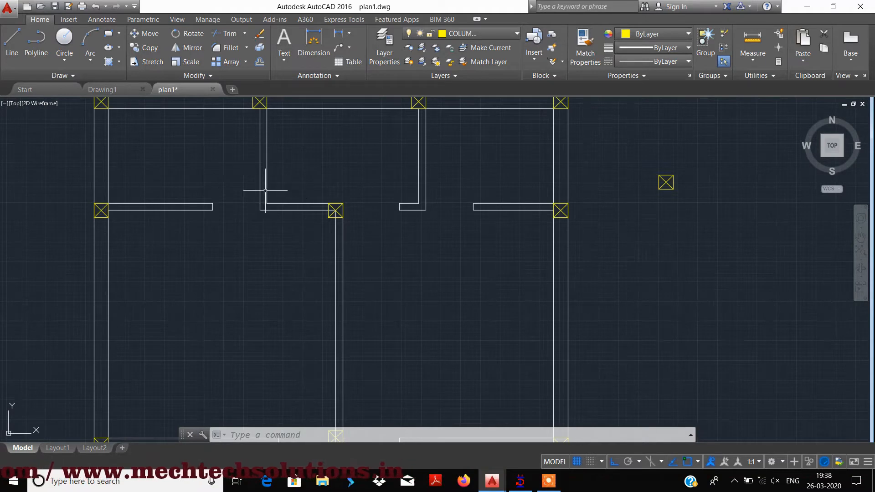
scroll(264, 213, down, 4)
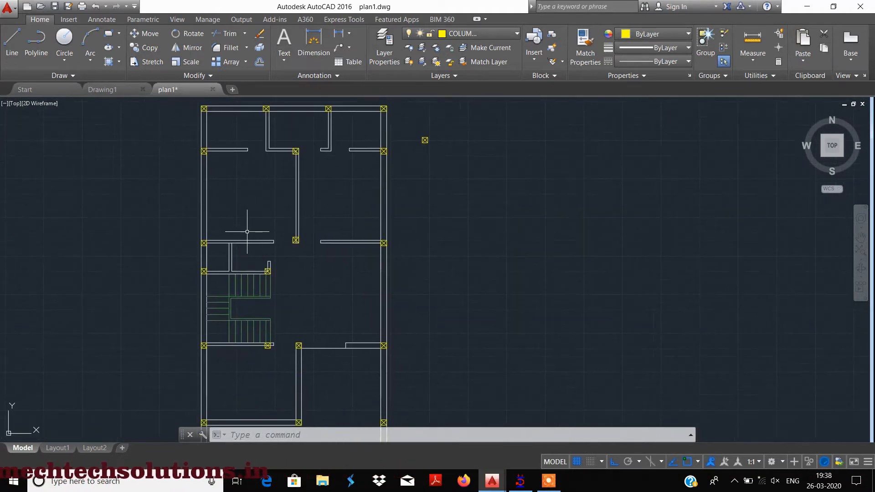
Inspect the upper partition corner without a column and compare it with the column row above the staircase.
scroll(258, 161, up, 3)
scroll(258, 160, up, 4)
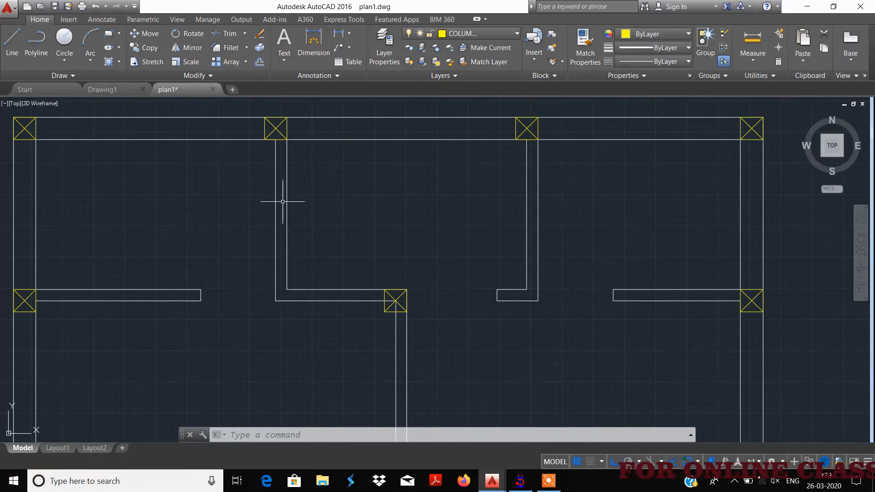
scroll(415, 191, down, 4)
middle_drag(425, 208, 330, 146)
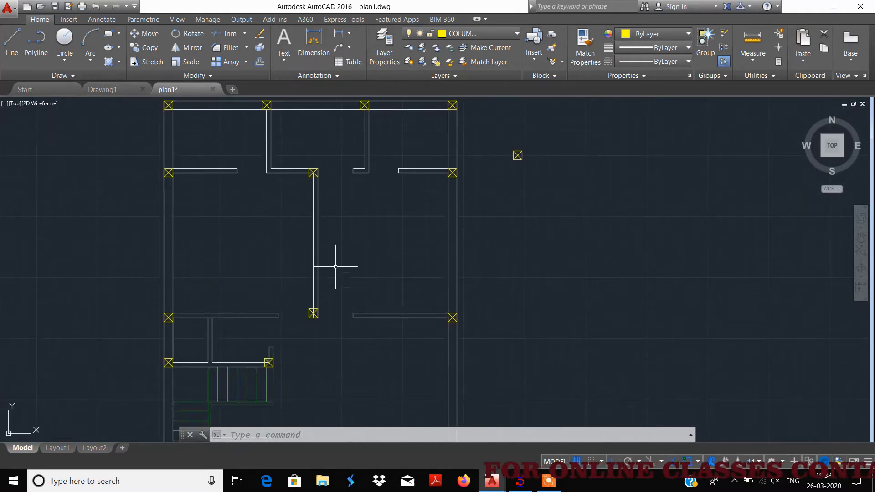
scroll(312, 172, up, 2)
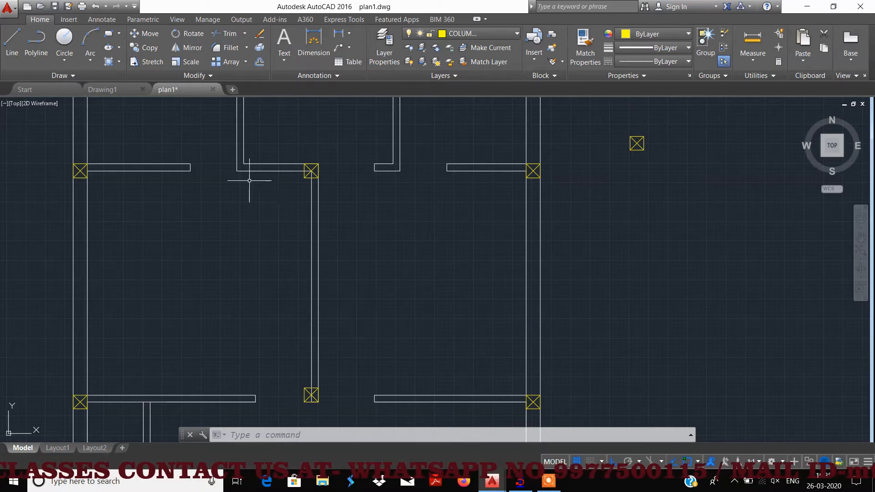
middle_drag(250, 182, 279, 285)
scroll(264, 191, up, 2)
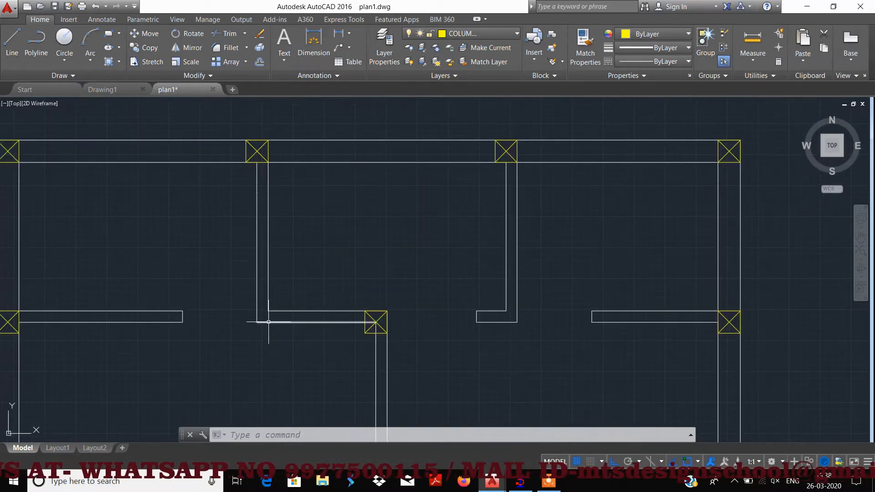
mouse_move(268, 322)
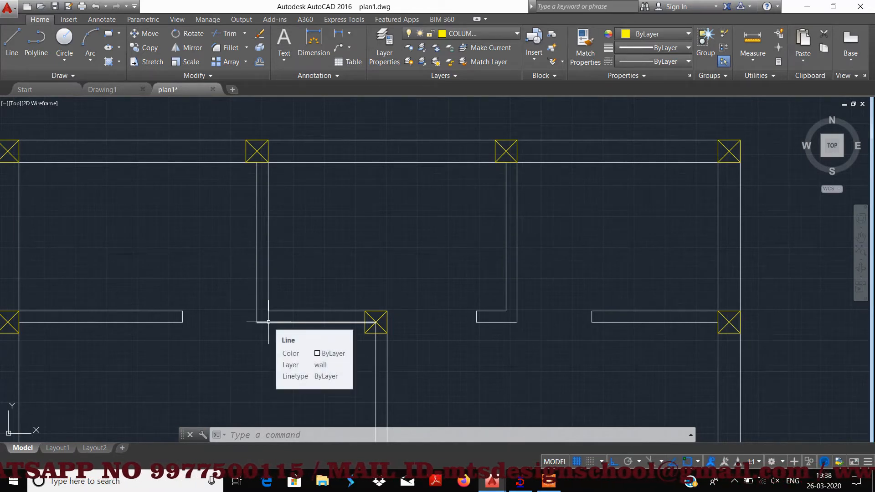
scroll(279, 332, down, 4)
scroll(260, 254, up, 5)
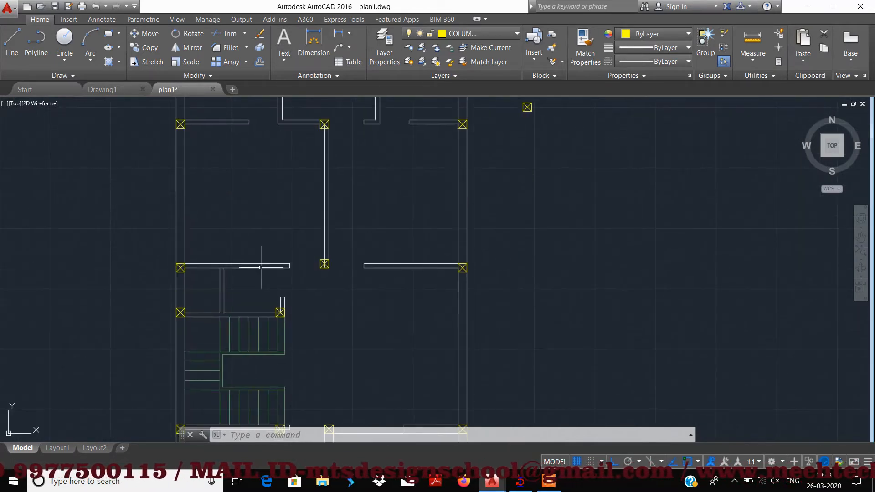
Move the left outer-wall column on the wall above the small rooms up 4.5 units, level with the central partition's lower column.
scroll(223, 287, up, 2)
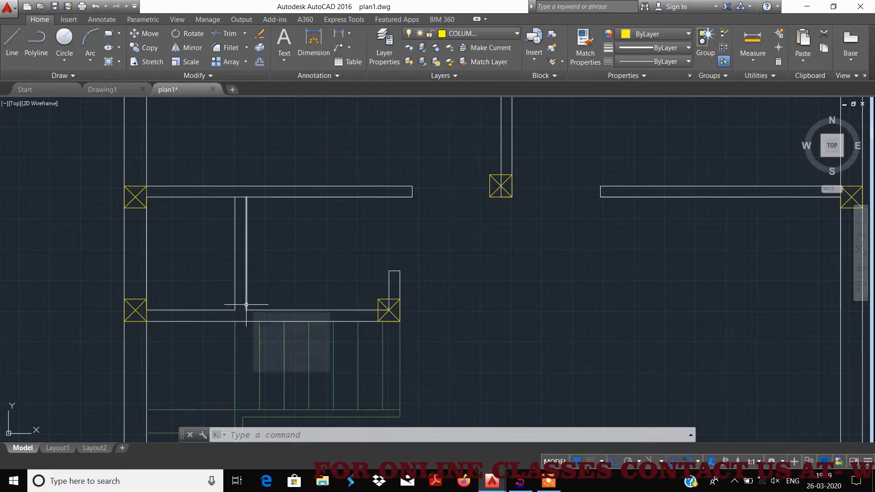
middle_drag(200, 239, 181, 307)
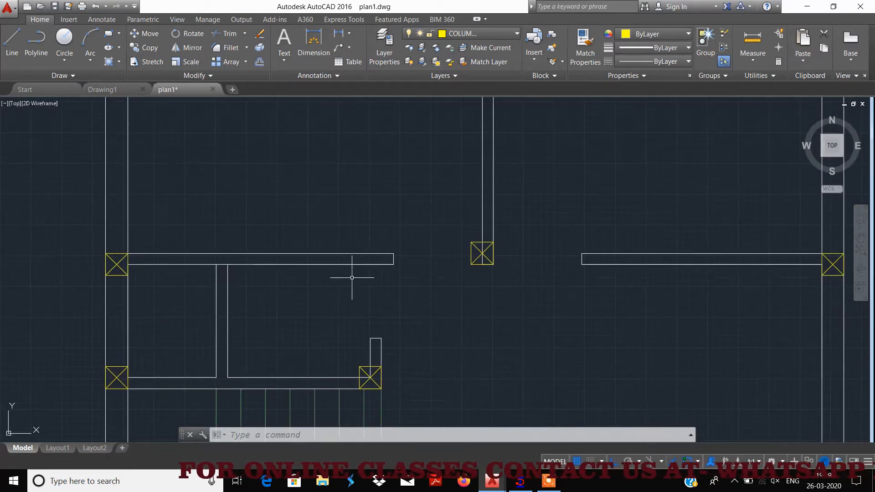
middle_drag(407, 290, 222, 307)
middle_drag(292, 282, 447, 267)
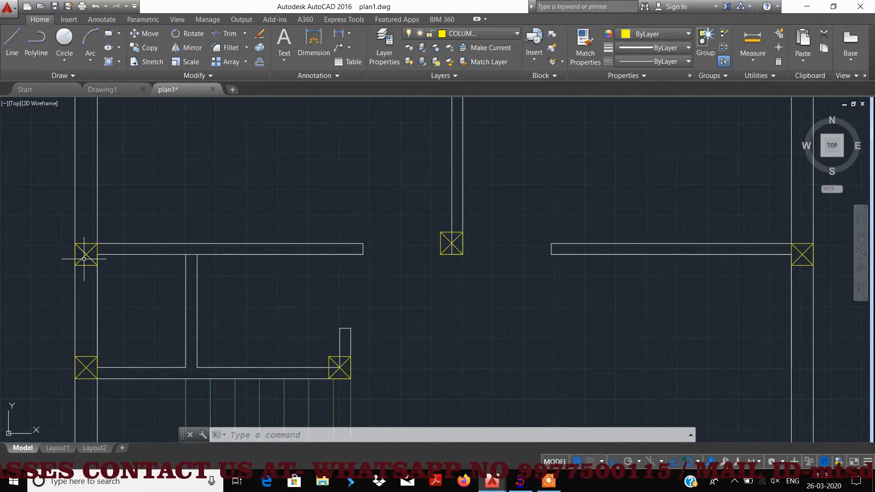
click(154, 290)
text(co)
key(Return)
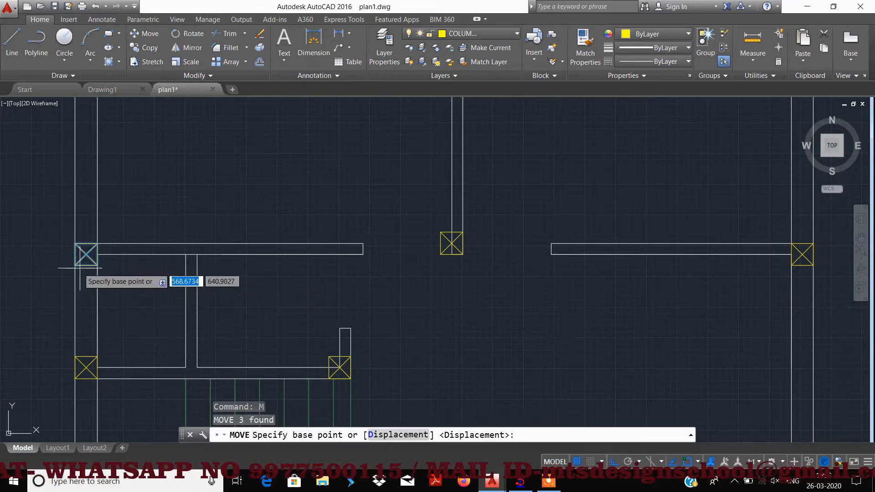
click(97, 266)
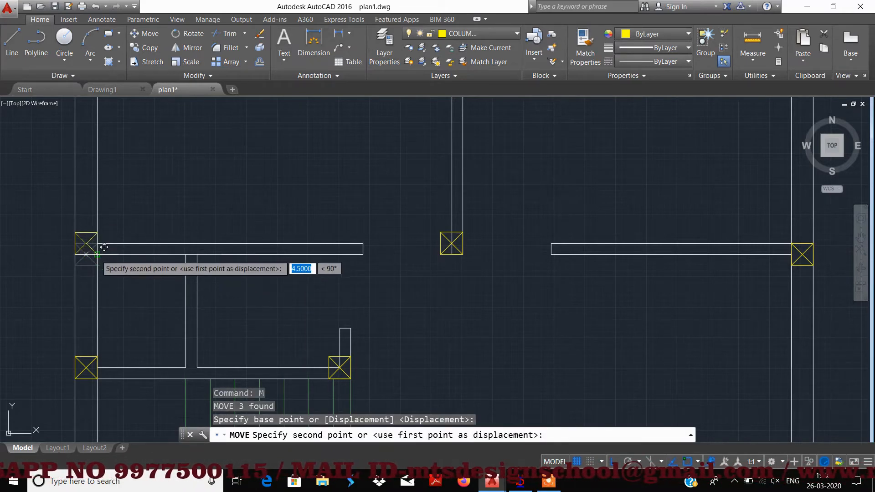
click(100, 246)
Move the right outer-wall column in the same row up, level with the central partition's lower column.
middle_drag(508, 283, 250, 283)
click(511, 218)
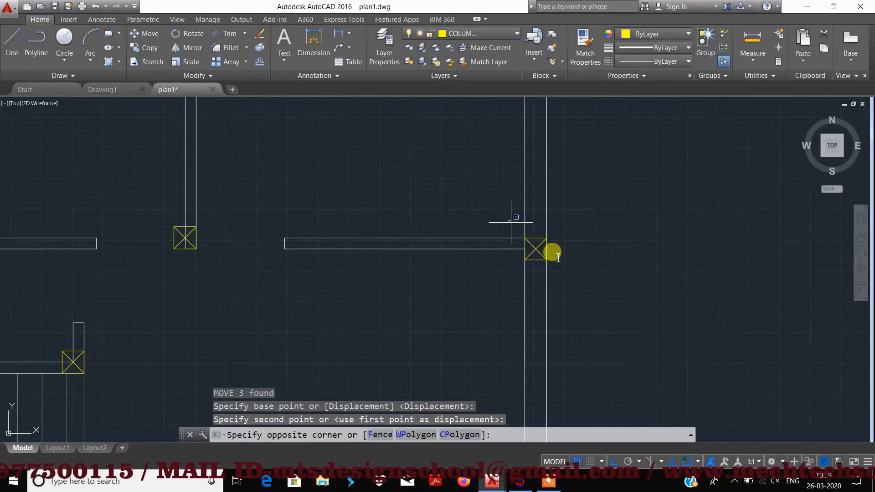
click(586, 261)
text(m)
key(Return)
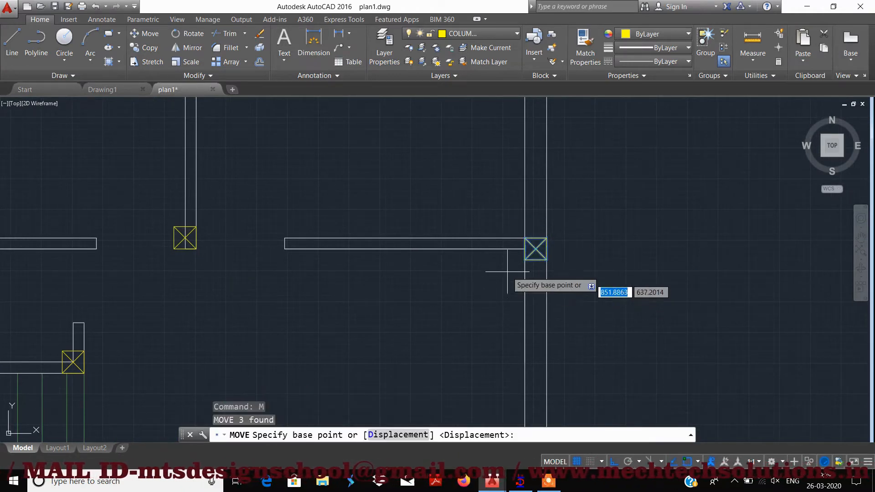
click(536, 249)
click(529, 240)
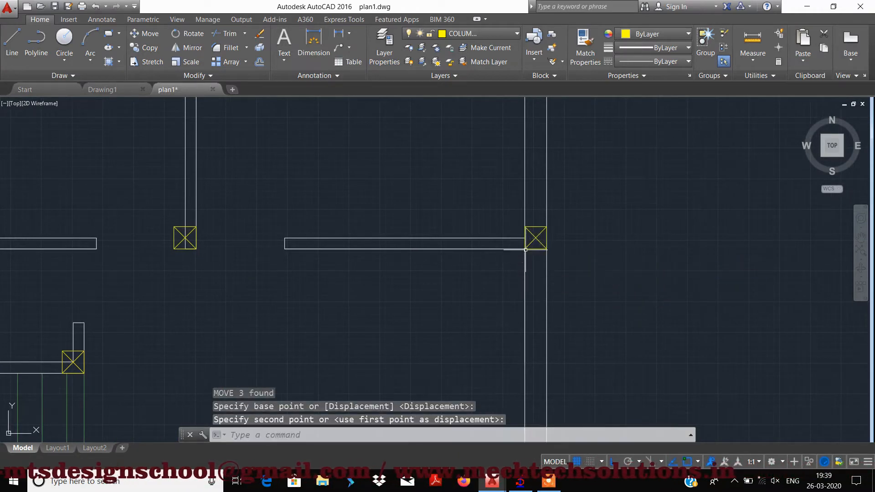
scroll(527, 238, down, 5)
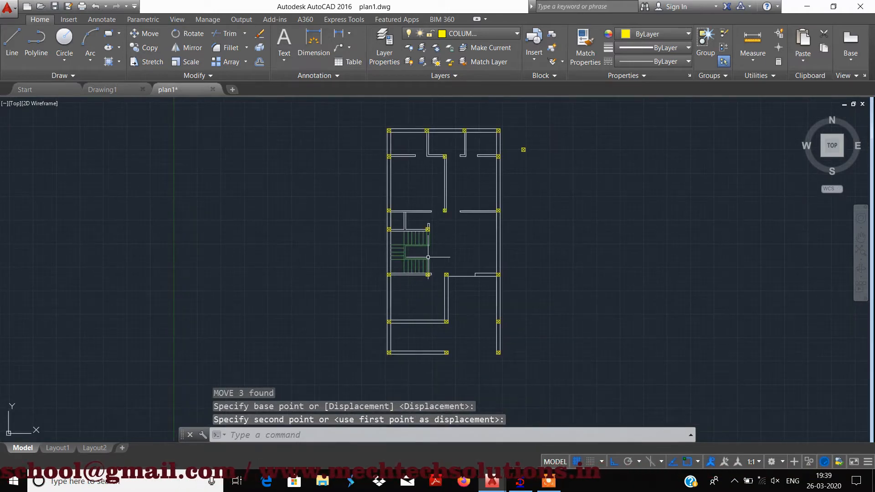
middle_drag(473, 248, 420, 274)
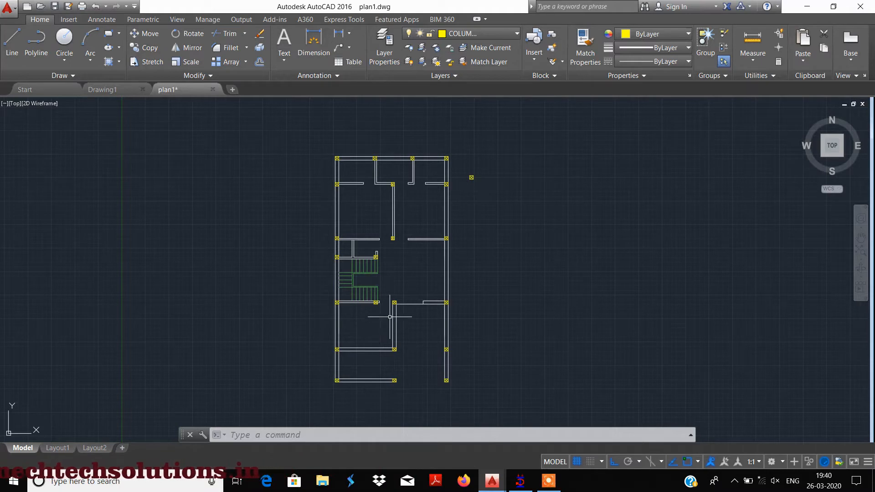
scroll(393, 319, up, 2)
scroll(413, 274, down, 2)
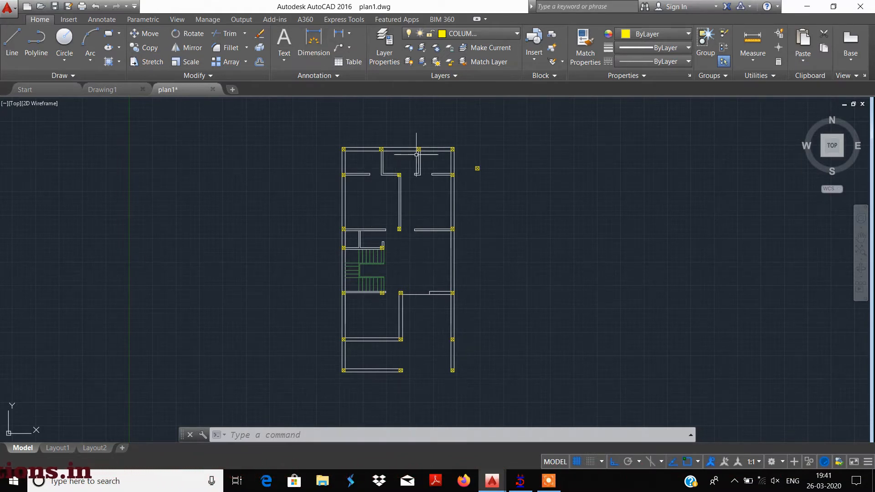
Examine the column positions across the whole floor plan, including the rows around the staircase and the lower rooms.
scroll(400, 301, up, 2)
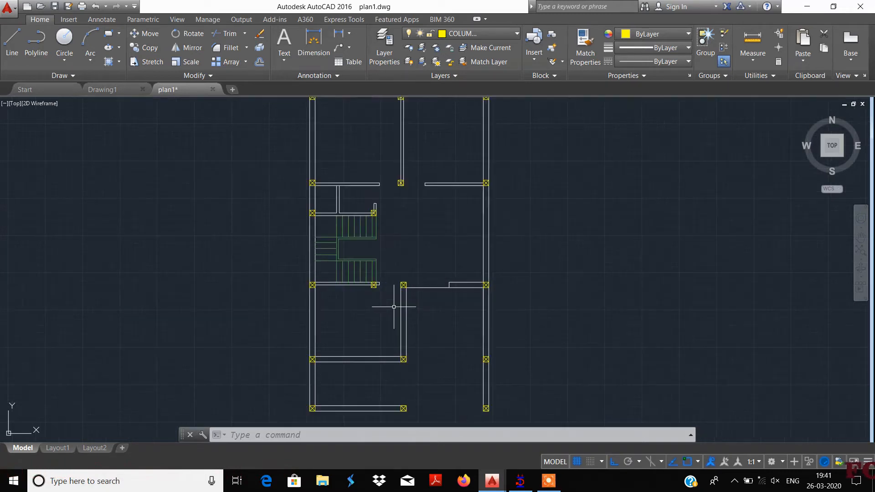
scroll(375, 342, up, 1)
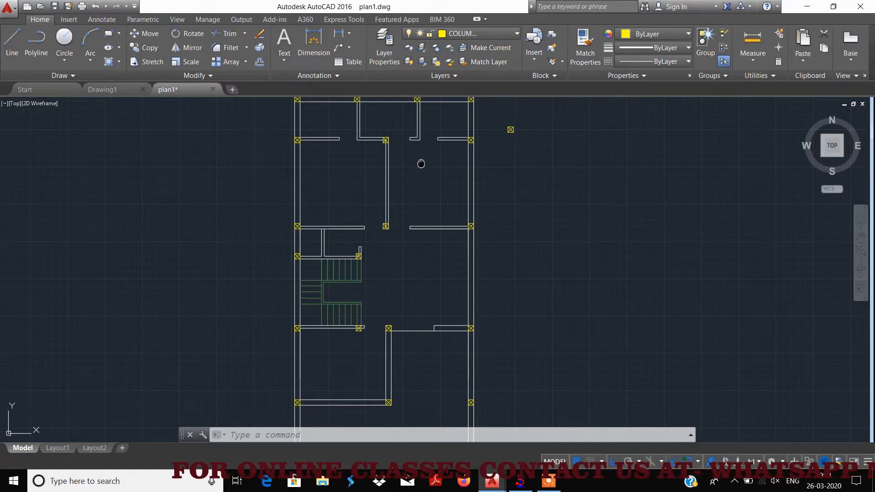
middle_drag(421, 163, 417, 199)
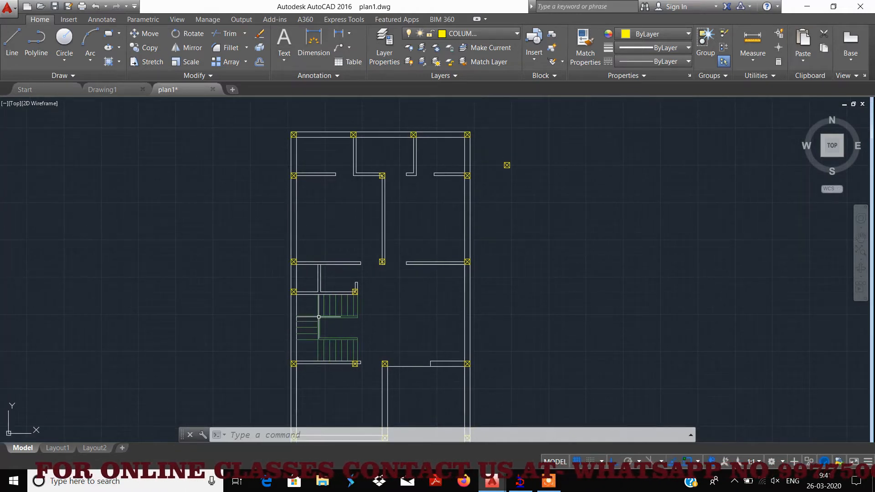
middle_drag(318, 317, 321, 278)
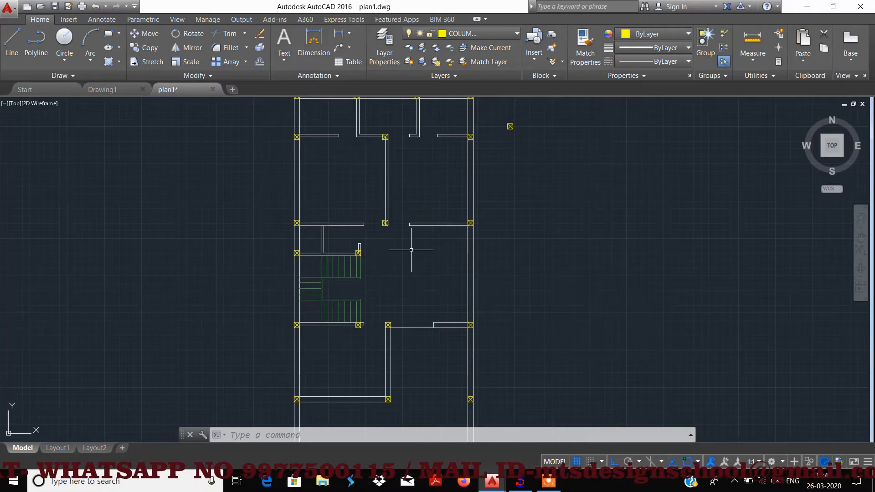
middle_drag(389, 241, 382, 274)
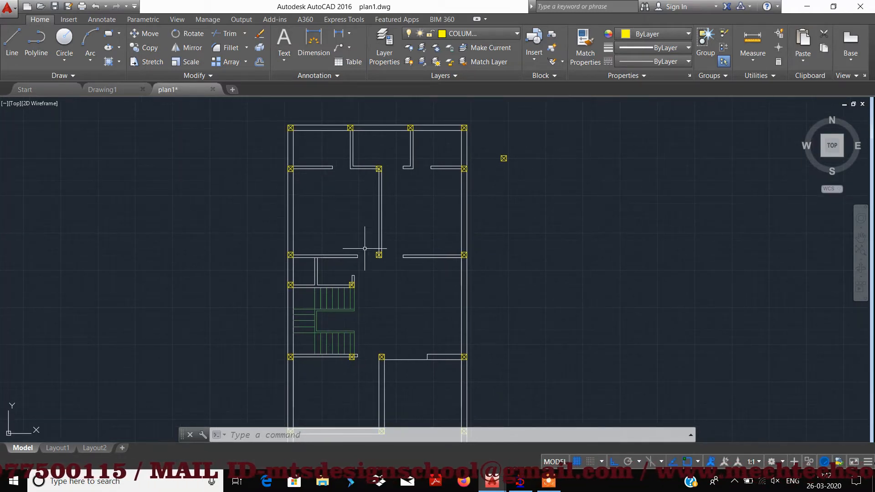
middle_drag(362, 354, 360, 240)
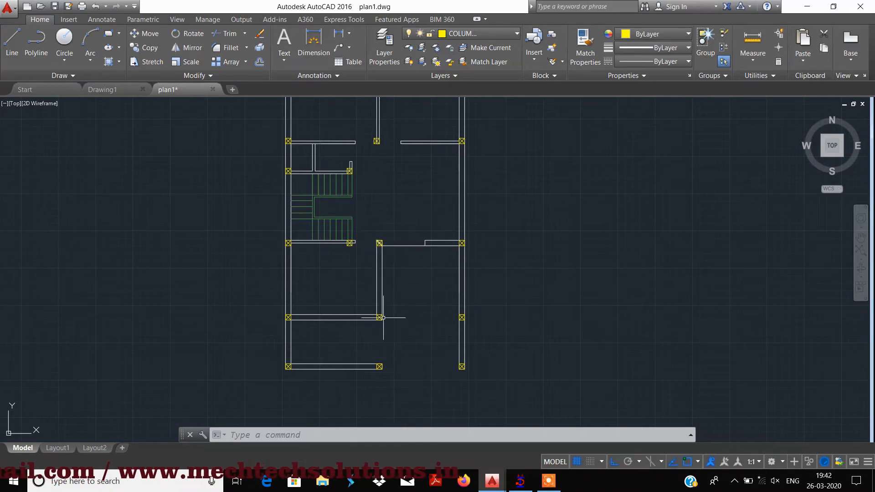
scroll(346, 282, up, 2)
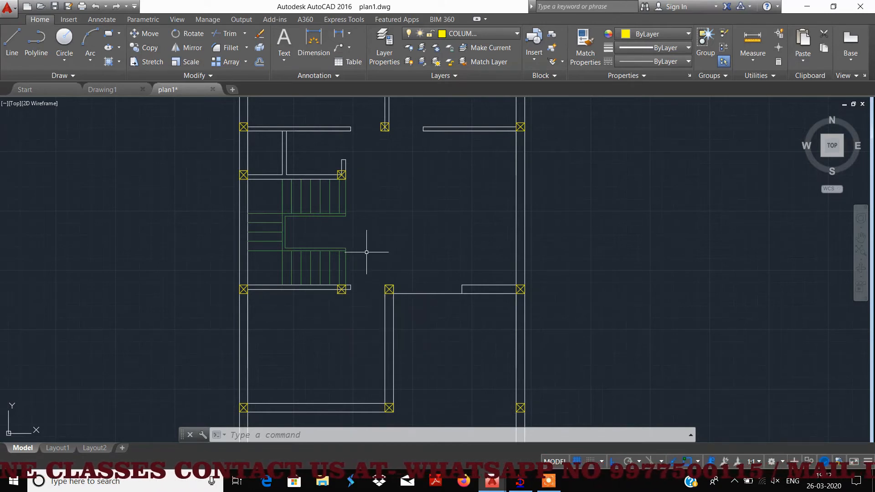
scroll(383, 227, down, 3)
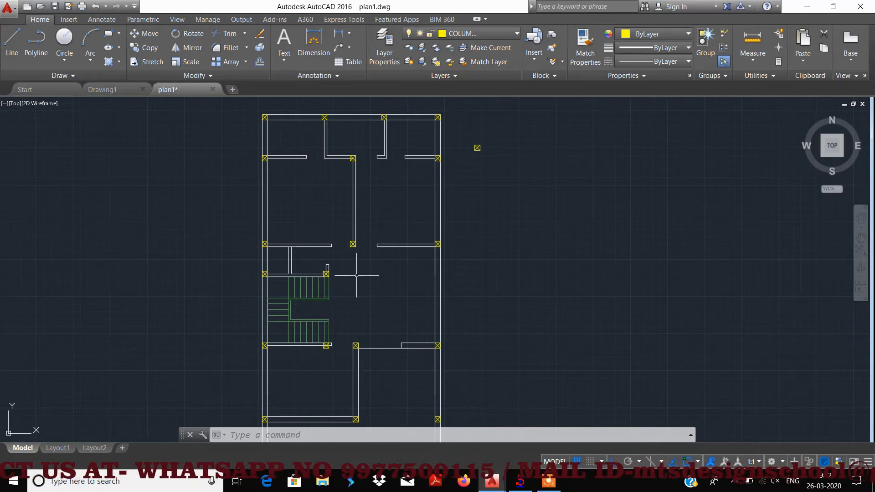
scroll(355, 251, up, 2)
scroll(352, 246, up, 4)
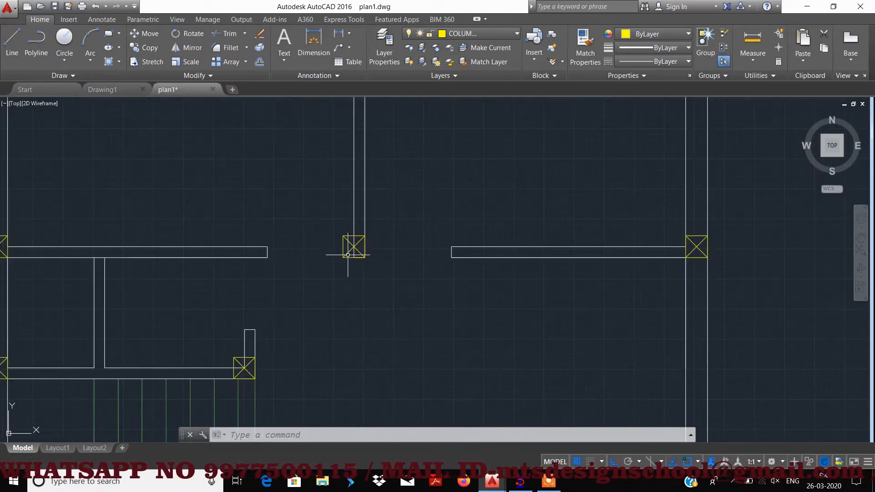
click(351, 231)
click(332, 286)
mouse_move(338, 171)
middle_down()
mouse_move(367, 153)
mouse_move(323, 244)
middle_up()
scroll(321, 223, up, 3)
click(324, 212)
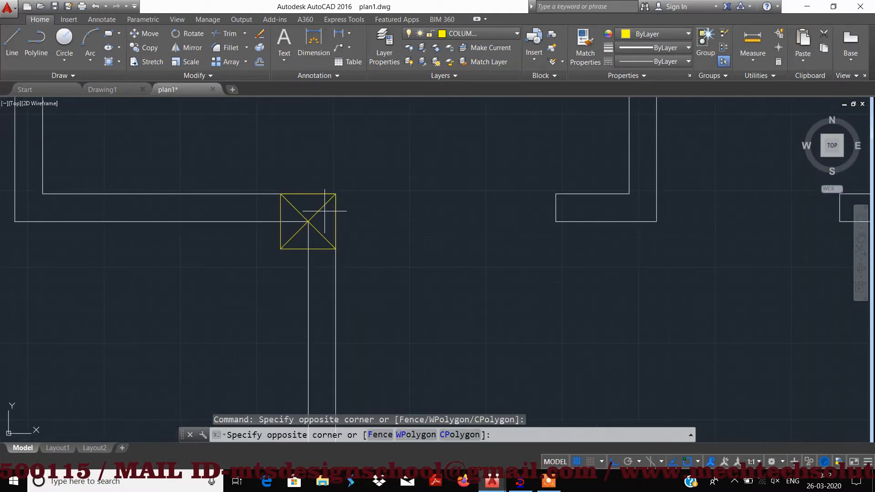
click(271, 205)
scroll(341, 207, down, 4)
scroll(401, 228, down, 8)
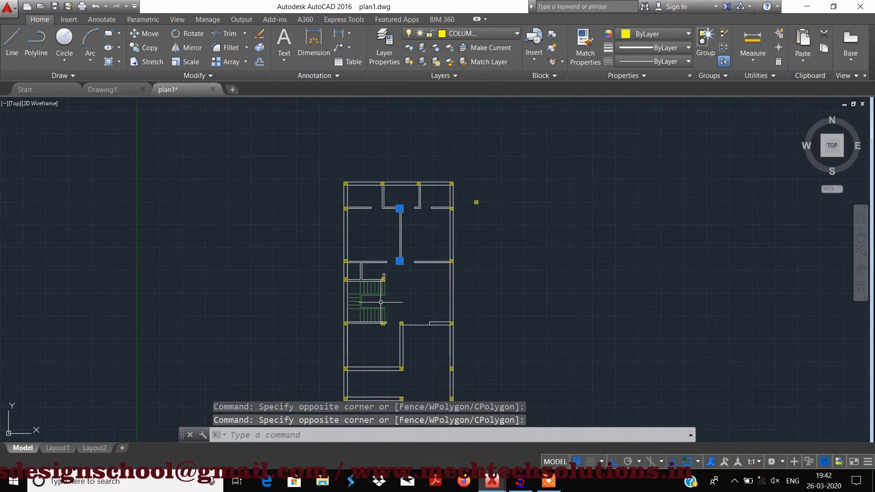
key(Escape)
middle_drag(407, 328, 408, 297)
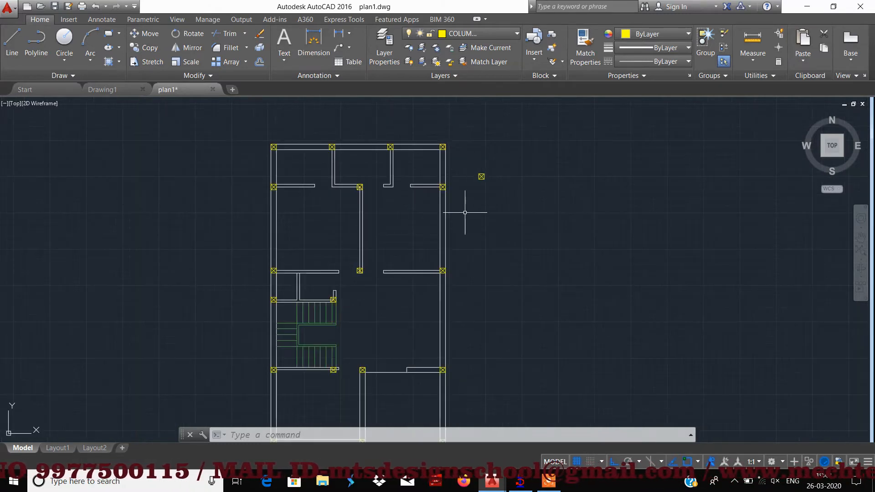
middle_drag(465, 234, 462, 258)
middle_drag(470, 305, 456, 278)
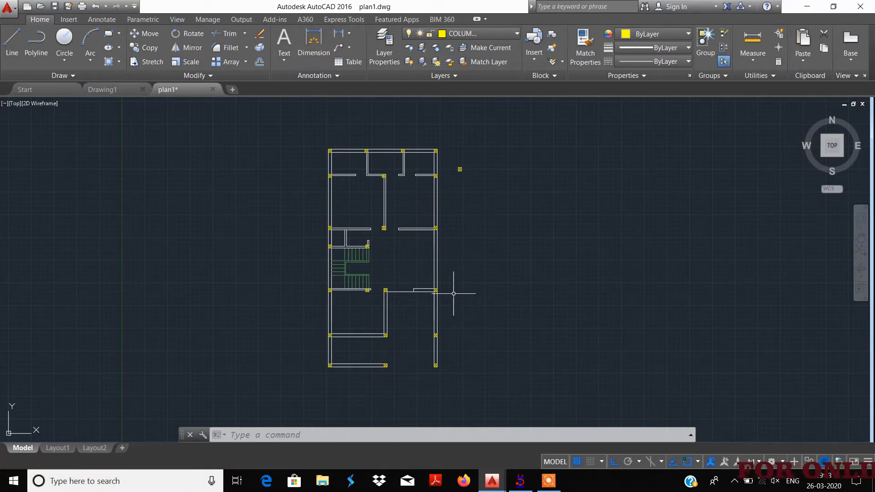
scroll(397, 150, up, 2)
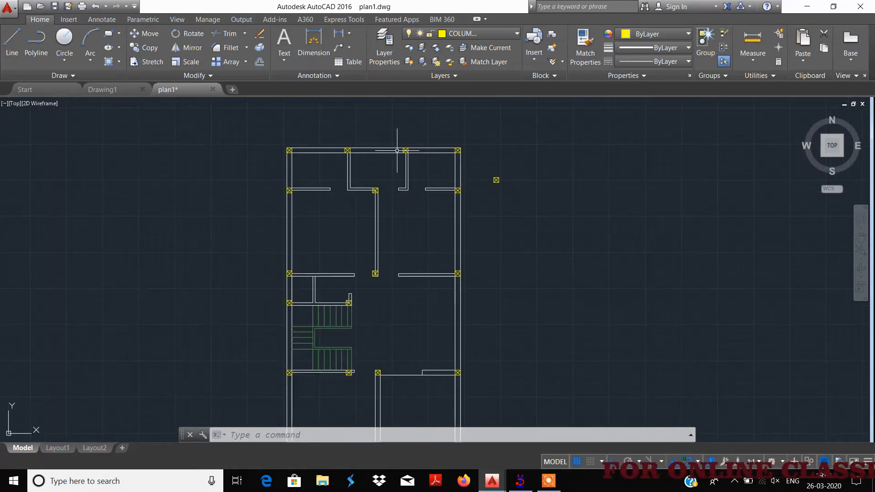
scroll(411, 154, down, 2)
middle_drag(408, 183, 400, 180)
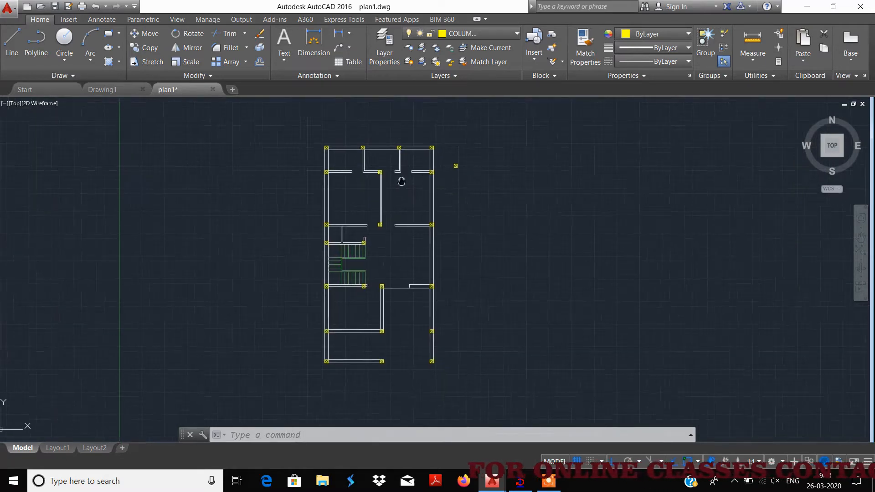
Turn off the wall and stair layers so that only the columns are displayed.
click(488, 35)
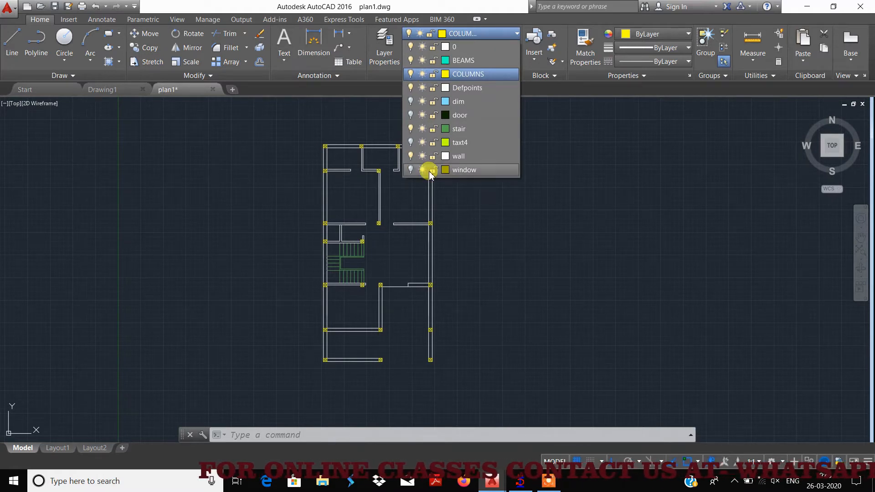
click(411, 157)
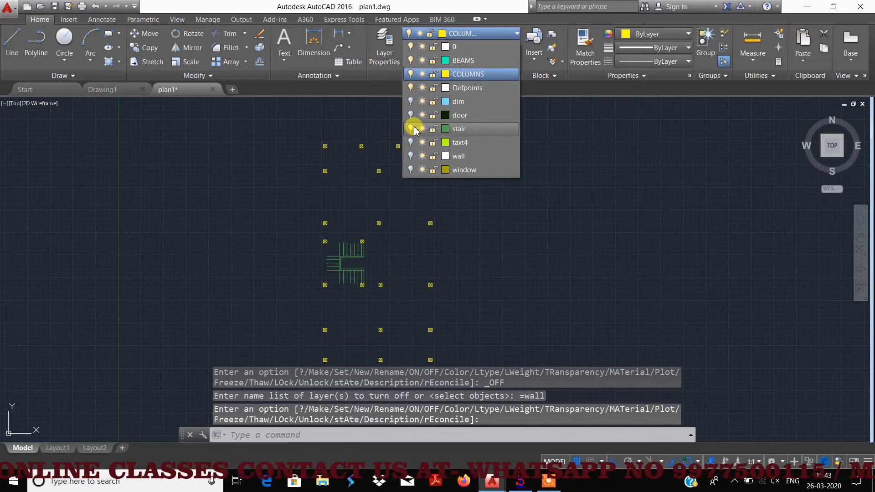
click(410, 129)
click(465, 234)
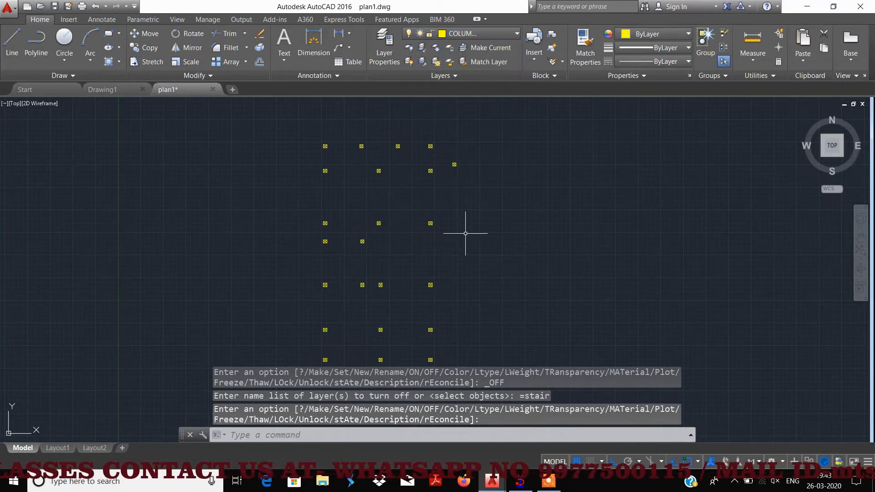
Erase the spare column standing outside the plan, right of the outer column line.
middle_drag(461, 224, 461, 181)
scroll(461, 181, down, 2)
scroll(460, 162, up, 2)
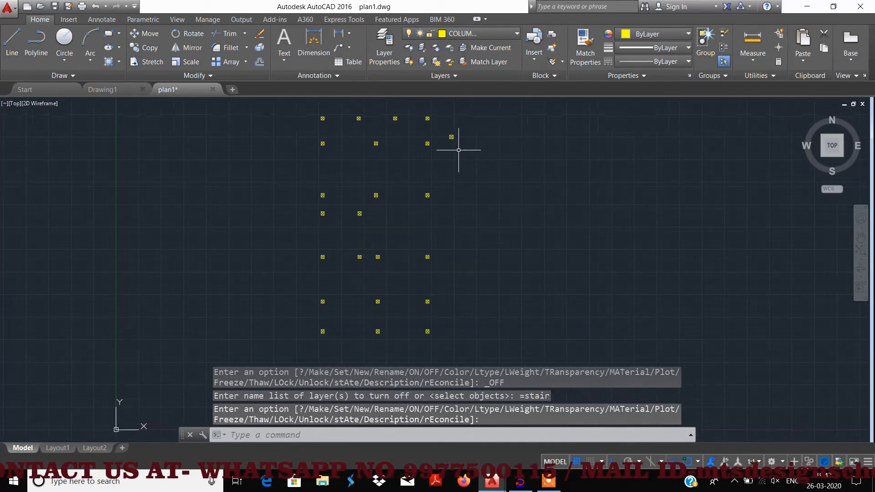
click(453, 133)
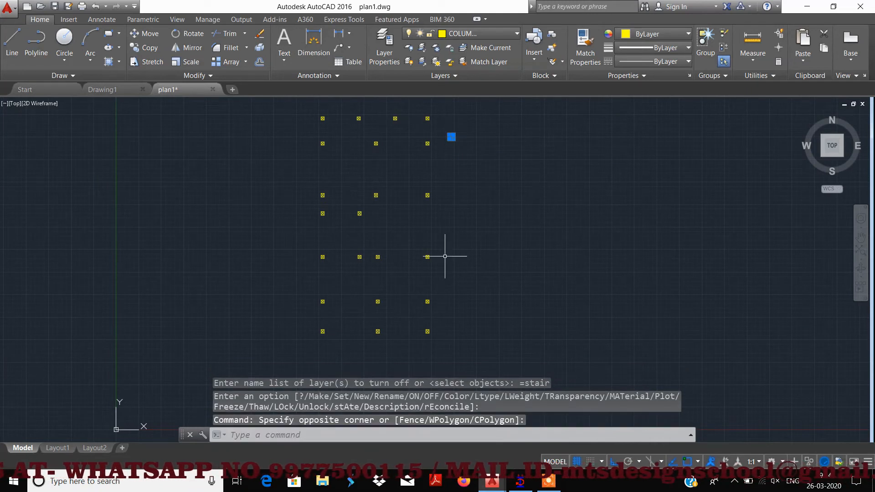
key(Delete)
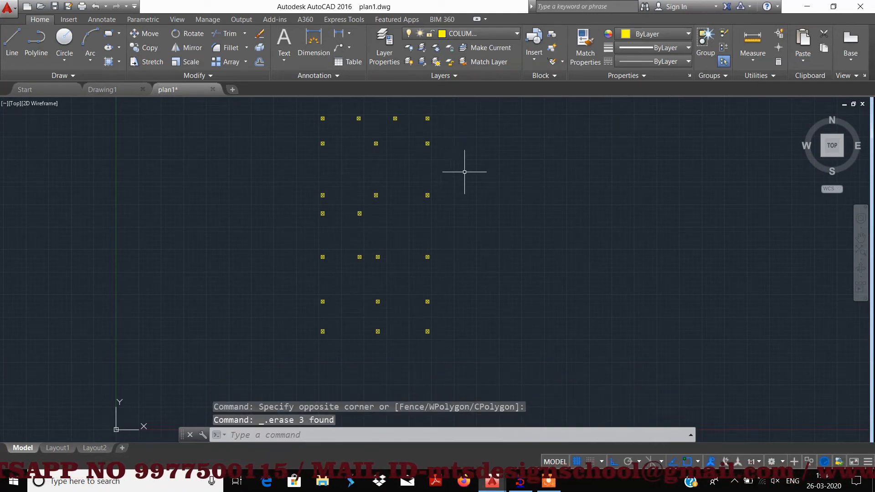
Make BEAMS the current layer and draw a horizontal line through the top column row, from the leftmost to the rightmost column's centre.
click(491, 36)
click(463, 58)
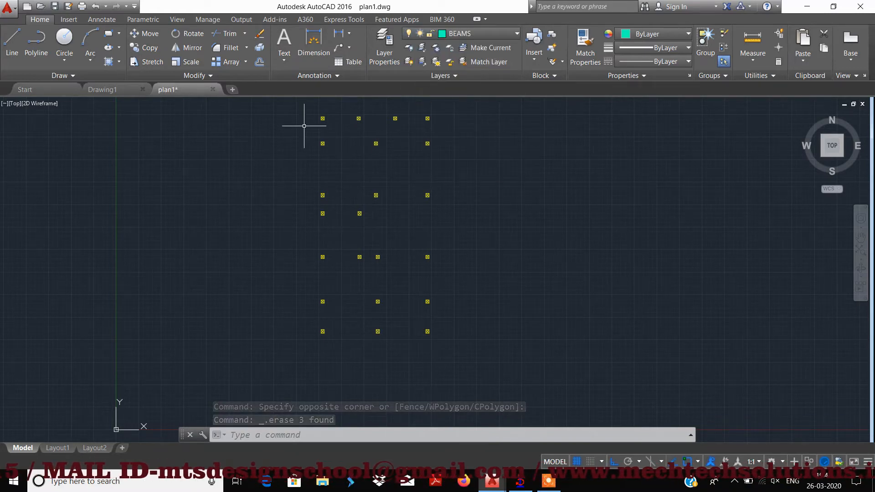
middle_drag(342, 129, 278, 157)
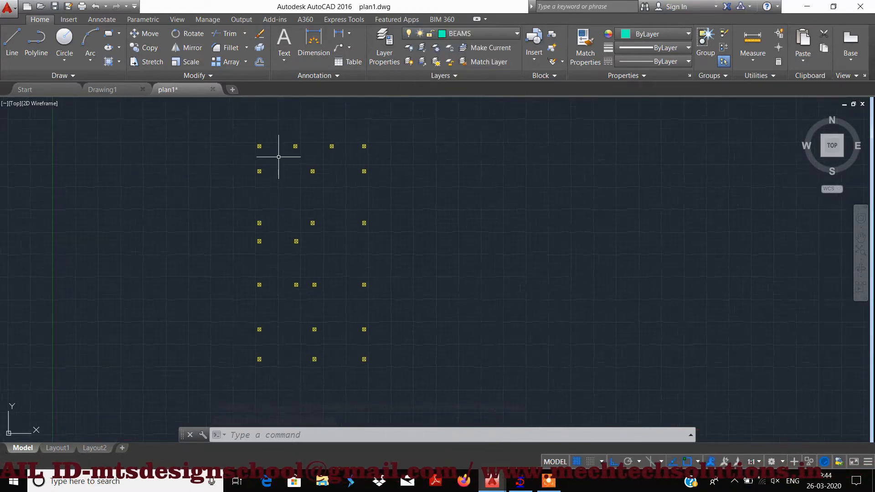
click(12, 39)
scroll(253, 135, up, 5)
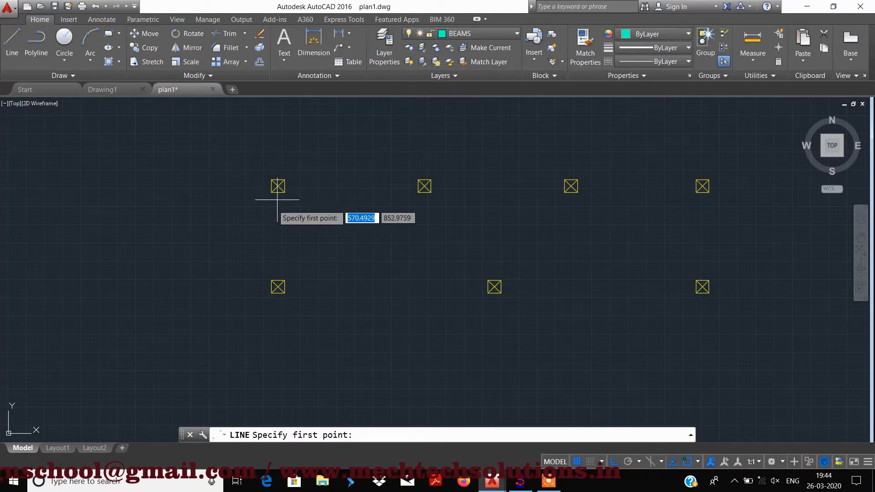
click(278, 186)
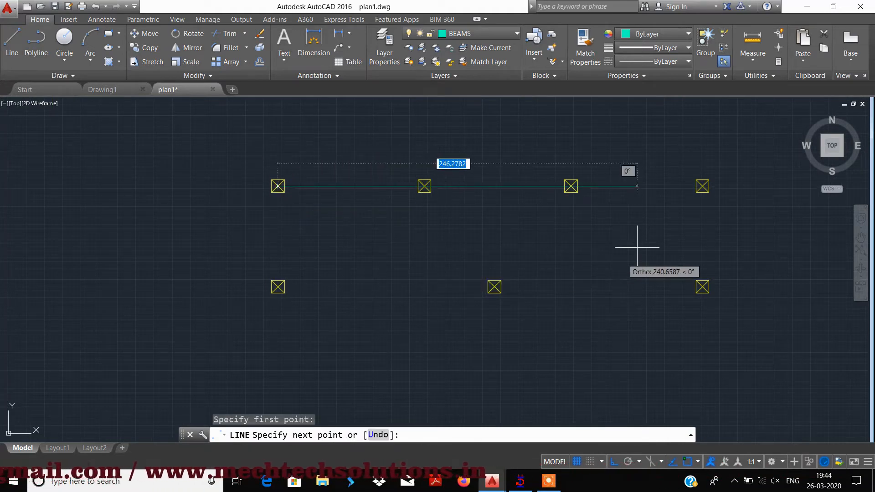
click(702, 186)
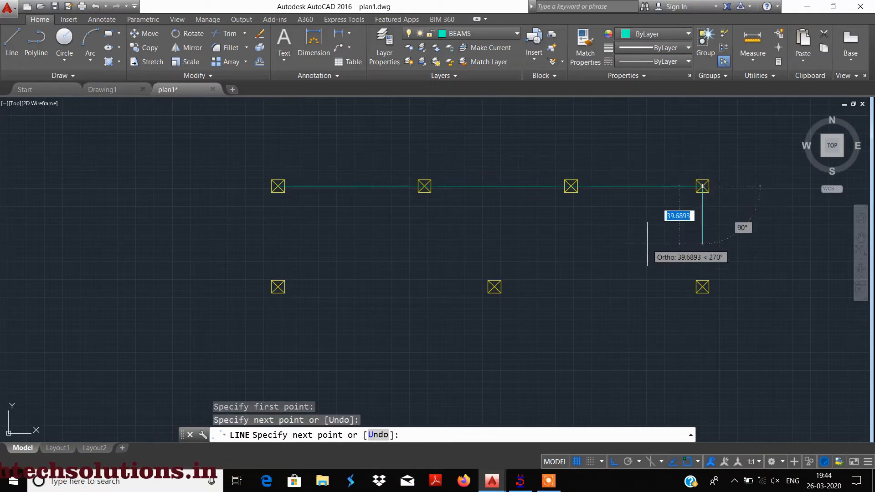
key(Return)
Draw a horizontal beam line through the second column row, from the leftmost to the rightmost column's centre.
middle_drag(537, 254, 517, 174)
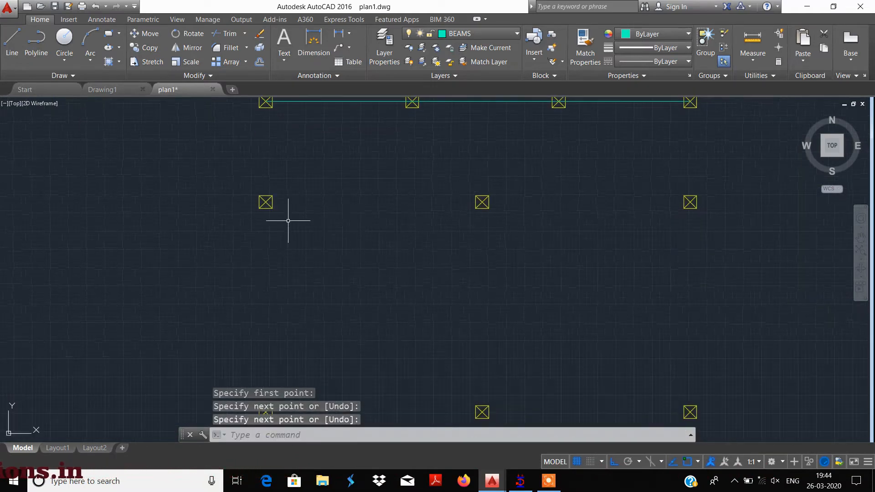
key(Return)
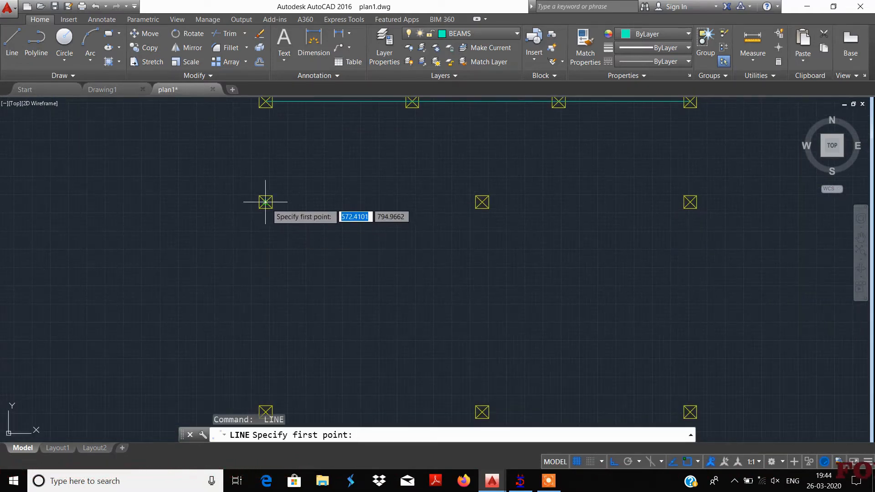
click(266, 202)
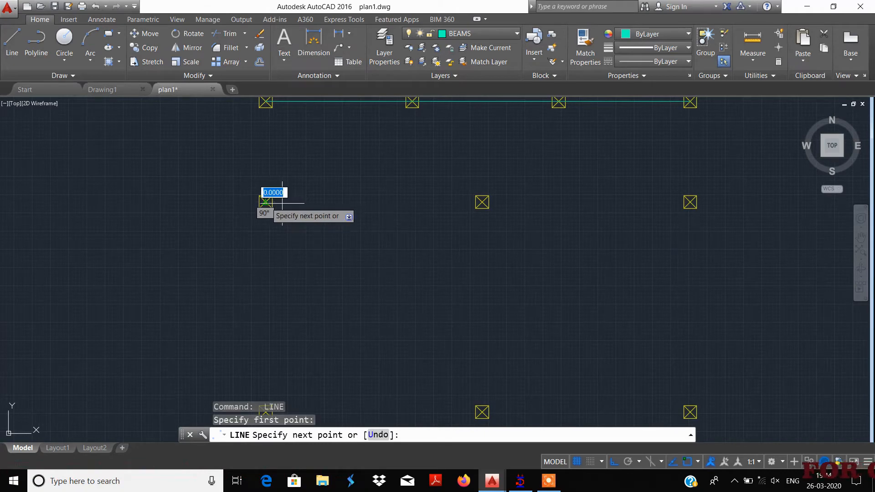
click(690, 201)
key(Return)
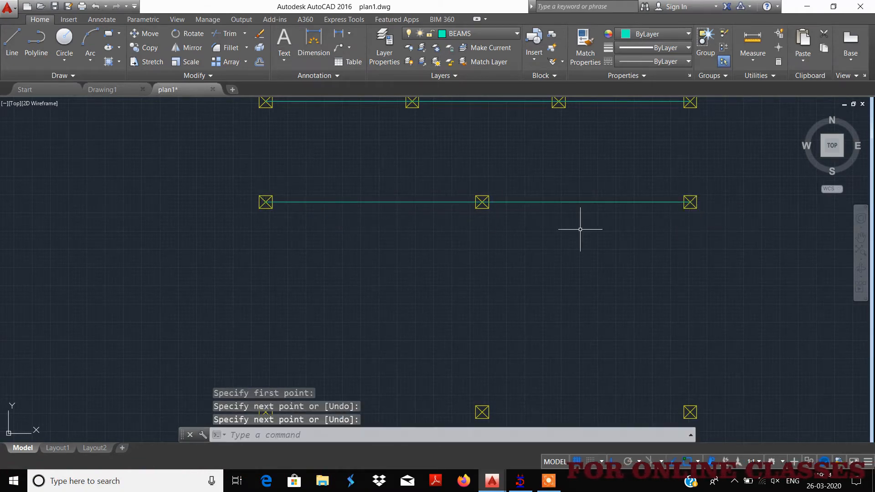
Inspect whether the top beam line passes through the centres of the intermediate columns.
middle_drag(484, 141, 469, 191)
scroll(392, 168, up, 6)
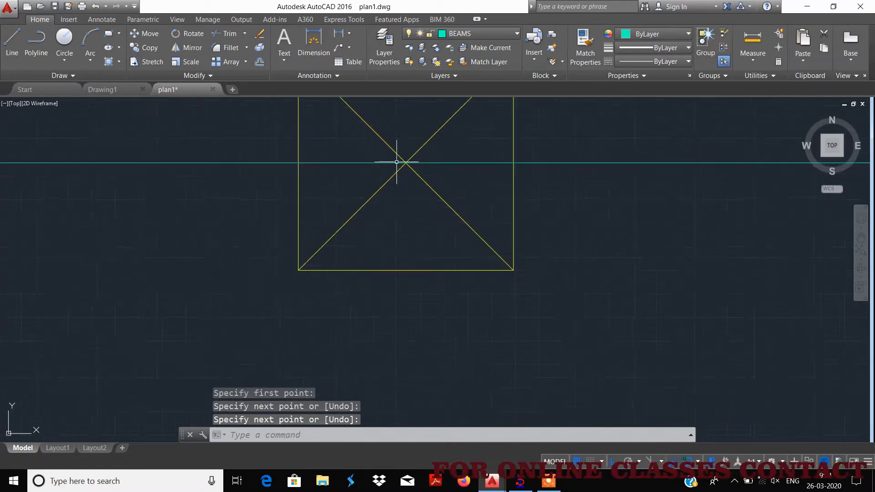
scroll(396, 162, down, 12)
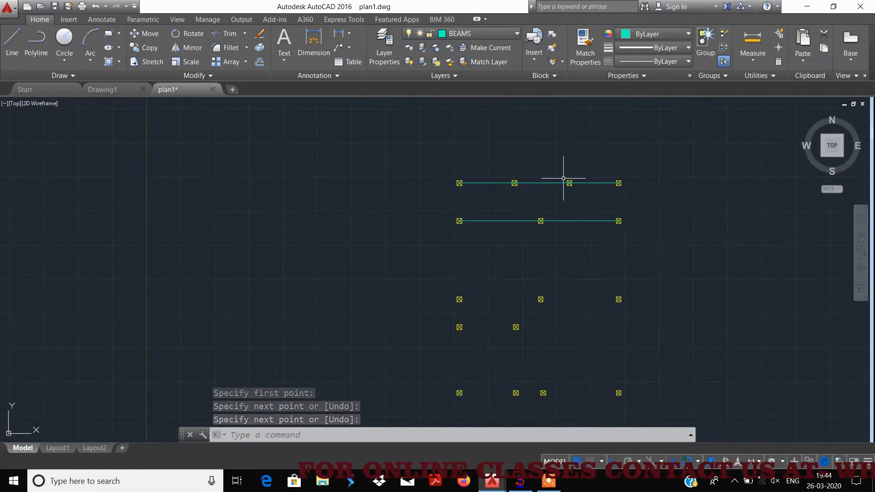
scroll(566, 179, up, 6)
scroll(577, 195, up, 8)
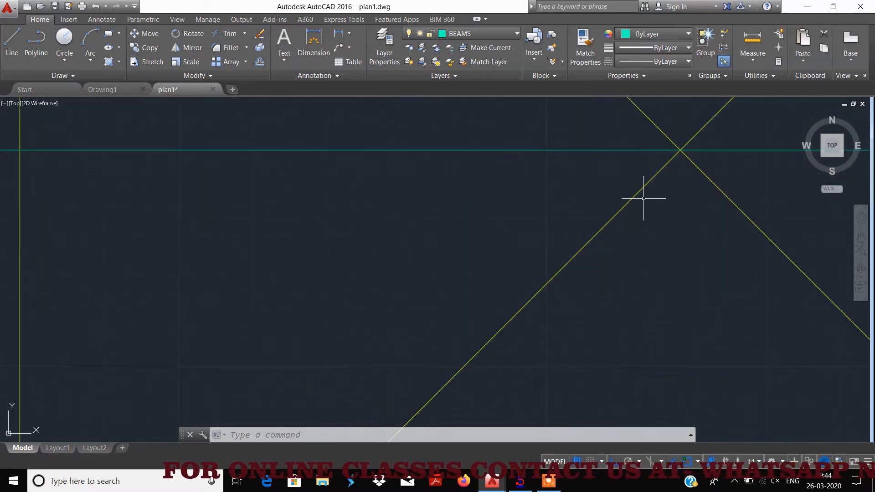
scroll(643, 198, down, 8)
scroll(620, 236, up, 12)
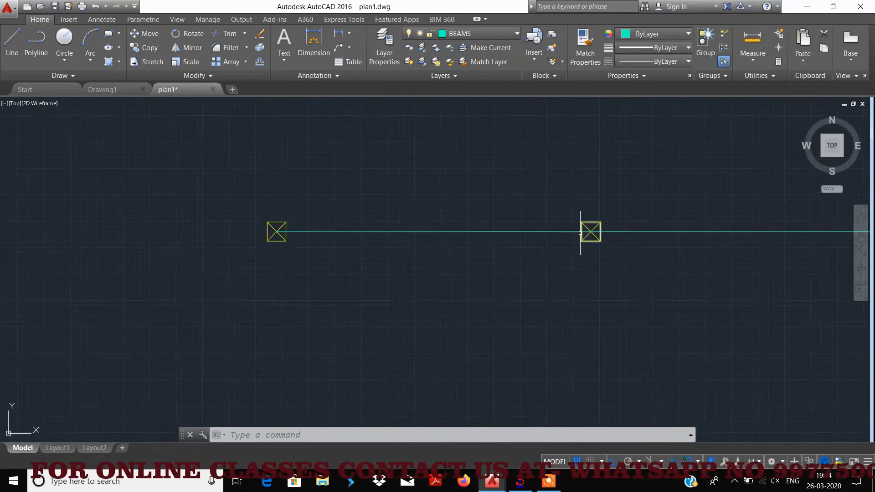
scroll(630, 181, down, 10)
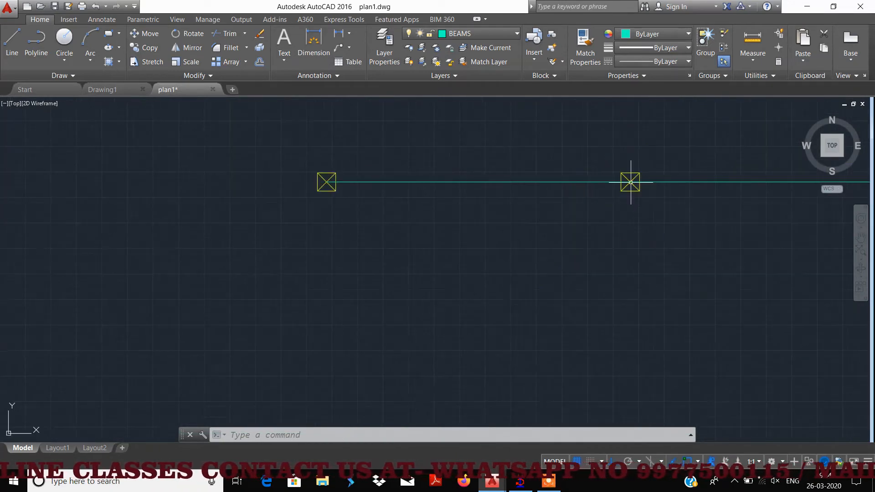
Draw a horizontal beam line through the third column row, from the leftmost to the rightmost column's centre.
middle_drag(629, 195, 523, 183)
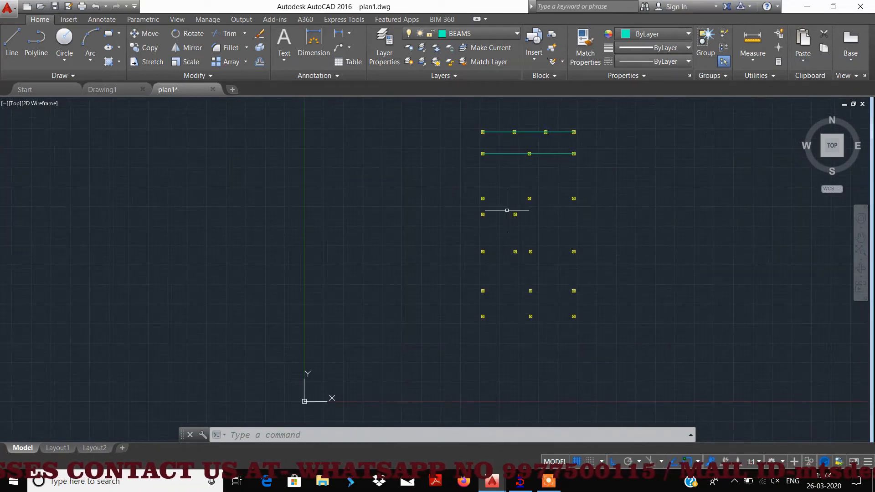
text(l)
key(Return)
scroll(506, 210, up, 5)
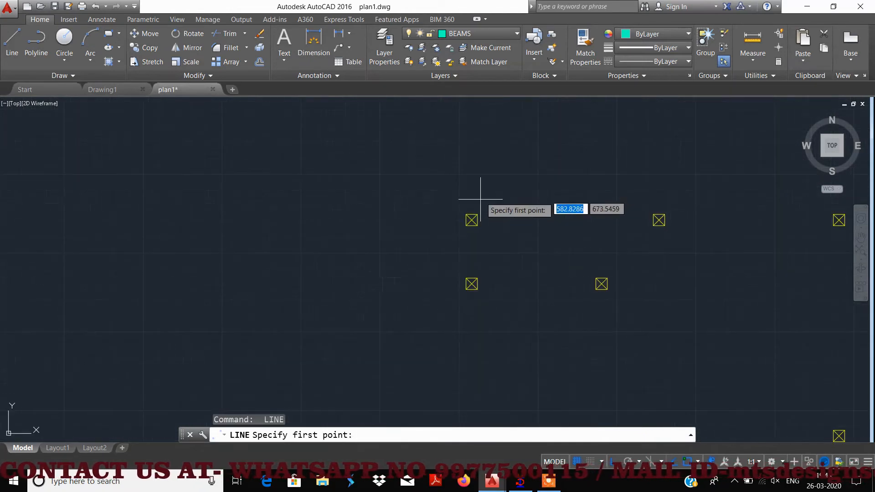
click(471, 220)
middle_drag(641, 233, 189, 226)
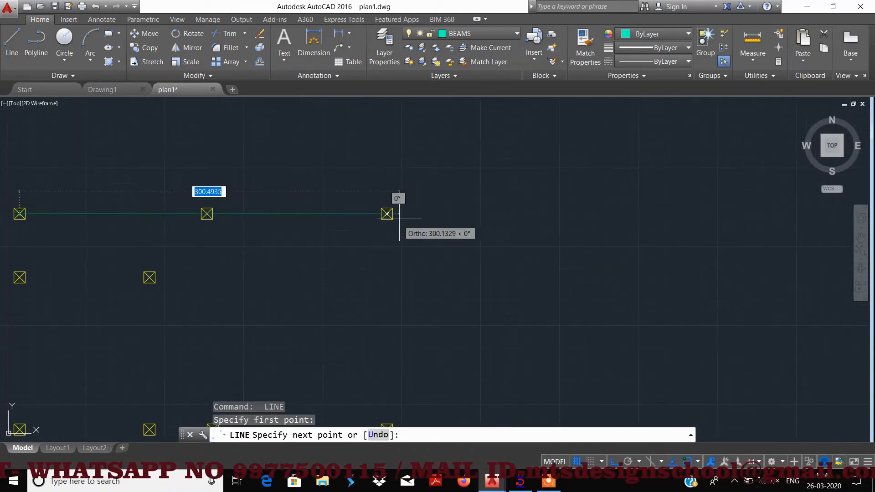
click(386, 213)
key(Return)
Draw a short horizontal beam line joining the centres of the two columns in the fourth row.
scroll(322, 250, down, 5)
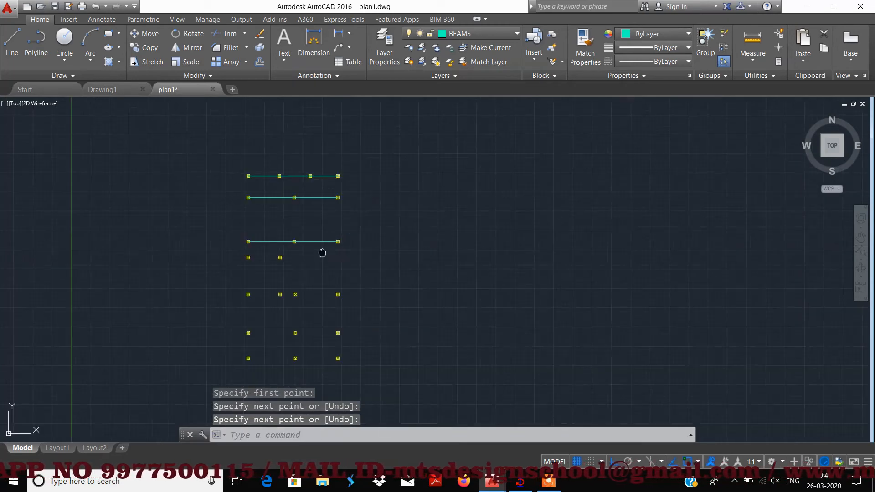
middle_drag(228, 271, 323, 228)
key(Return)
scroll(357, 208, up, 5)
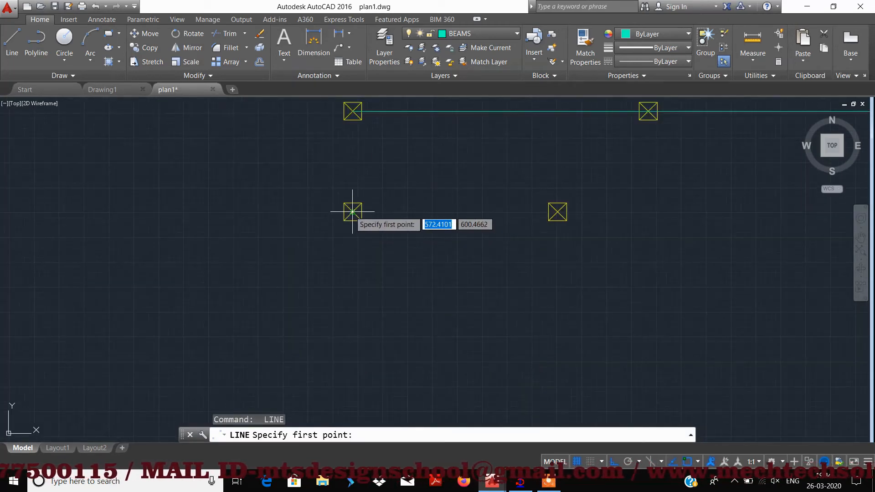
click(352, 211)
click(557, 211)
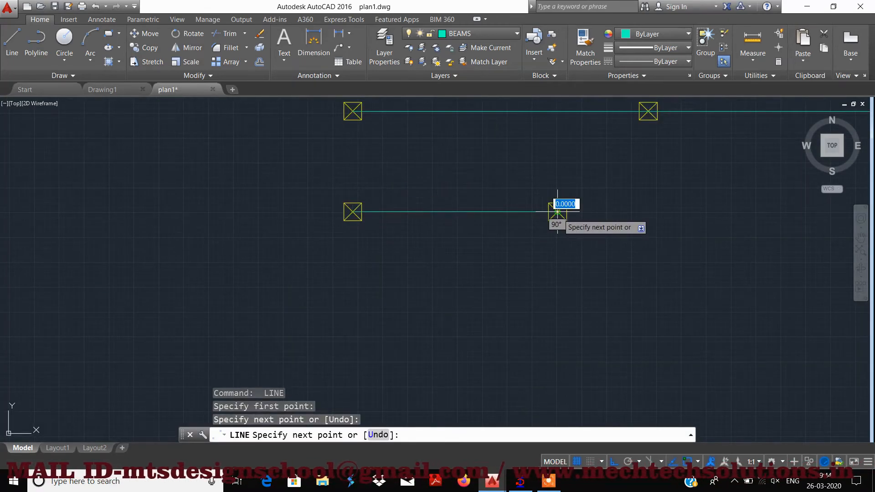
key(Return)
Draw a horizontal beam line through the four-column fifth row, from the leftmost to the rightmost column's centre.
scroll(502, 261, down, 5)
middle_drag(502, 260, 477, 248)
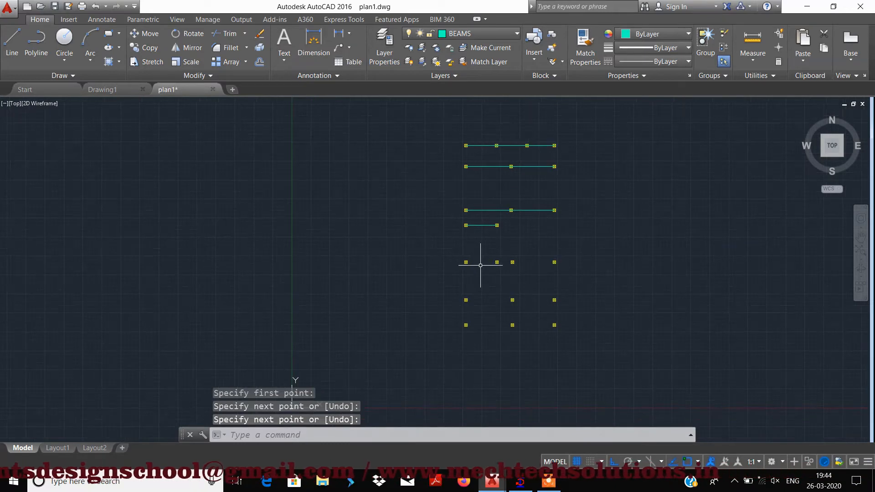
key(Return)
scroll(470, 264, up, 5)
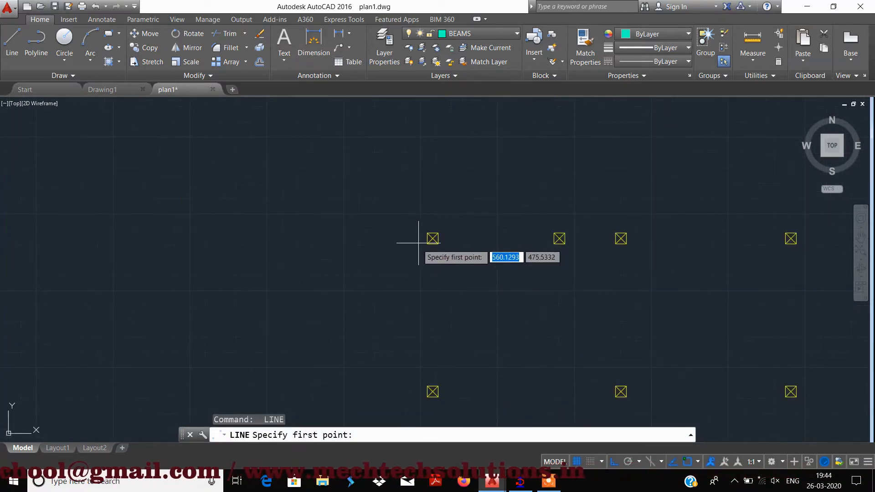
click(432, 238)
middle_drag(644, 244, 449, 290)
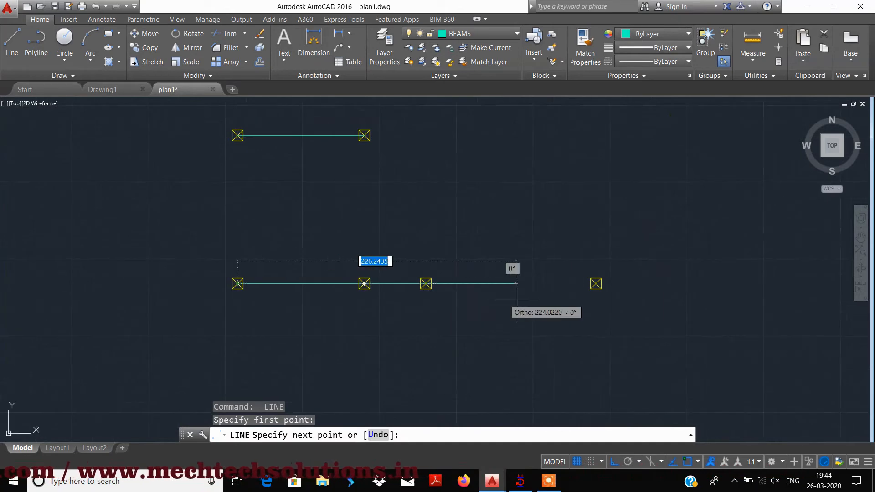
click(595, 283)
key(Return)
Draw a horizontal beam line through the sixth column row, from the leftmost to the rightmost column's centre.
scroll(531, 293, down, 5)
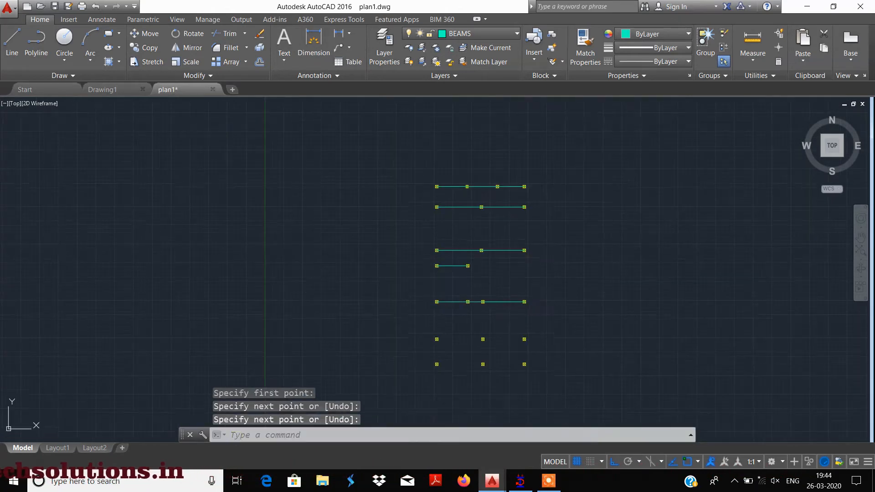
middle_drag(429, 357, 444, 288)
scroll(446, 278, up, 4)
key(Return)
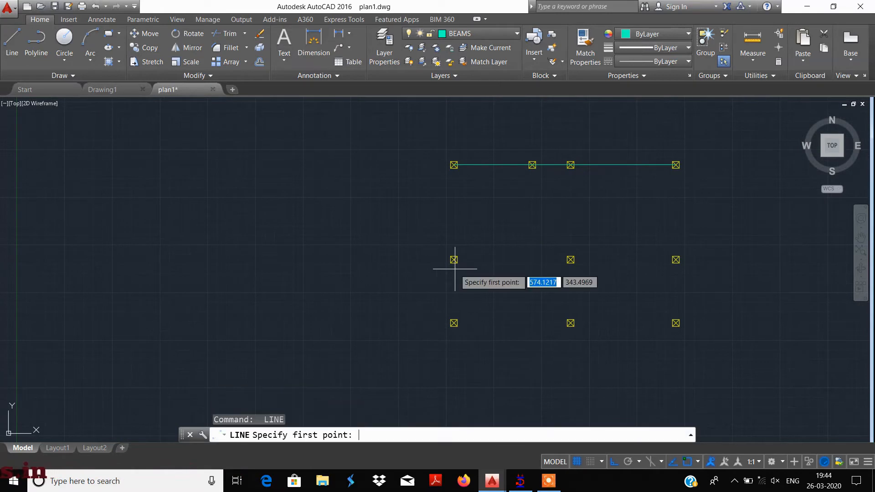
scroll(454, 262, up, 2)
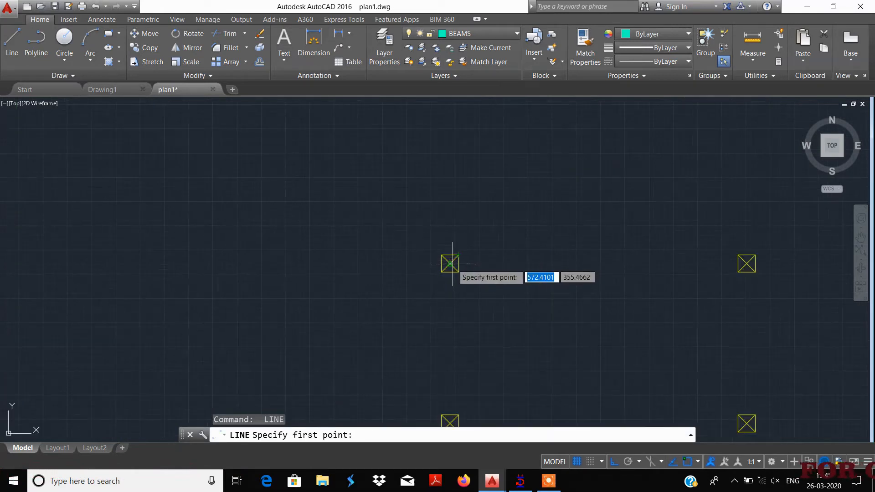
click(453, 261)
middle_drag(655, 285, 371, 289)
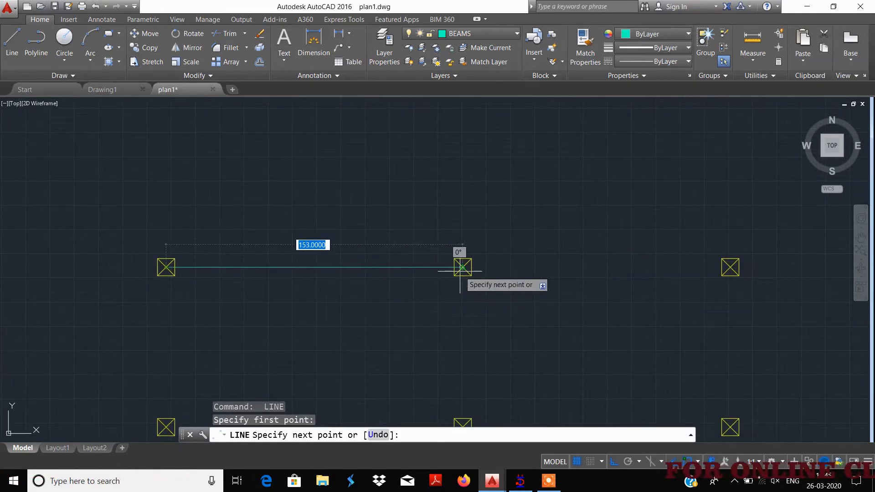
click(730, 264)
key(Return)
Draw a horizontal beam line through the bottom column row, from the leftmost to the rightmost column's centre.
scroll(586, 313, down, 3)
text(l)
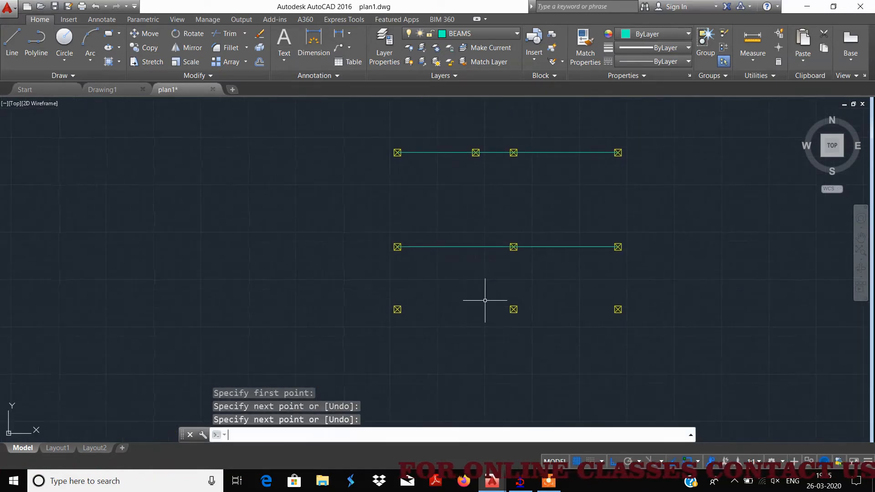
key(Return)
scroll(485, 303, up, 4)
click(425, 301)
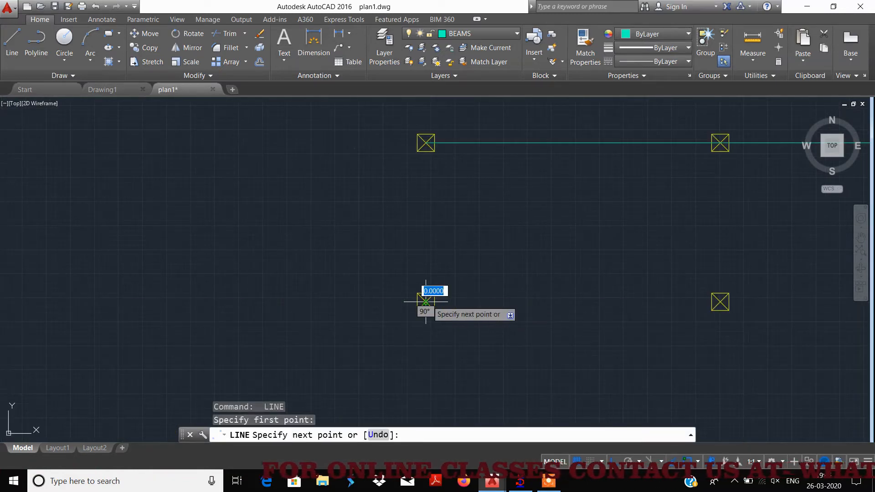
middle_drag(628, 300, 169, 294)
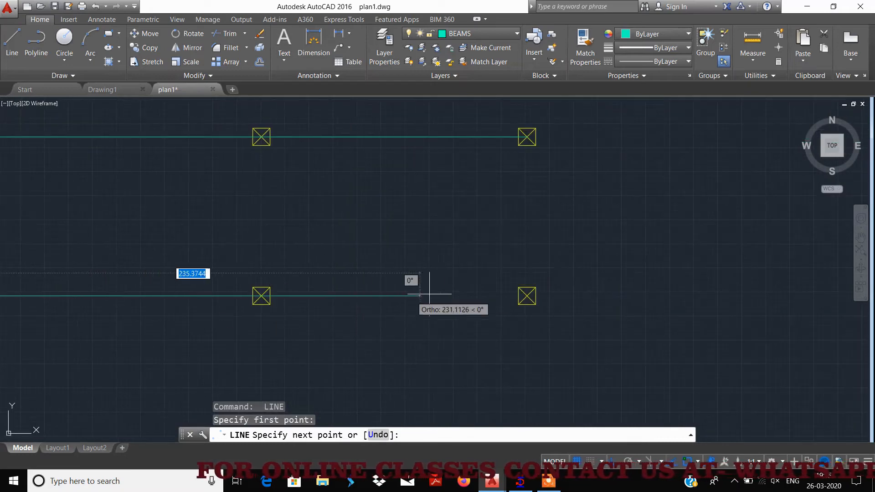
click(526, 296)
key(Return)
Draw a vertical beam line along the plan's left edge, from the top-left to the bottom-left column's centre.
scroll(447, 263, down, 4)
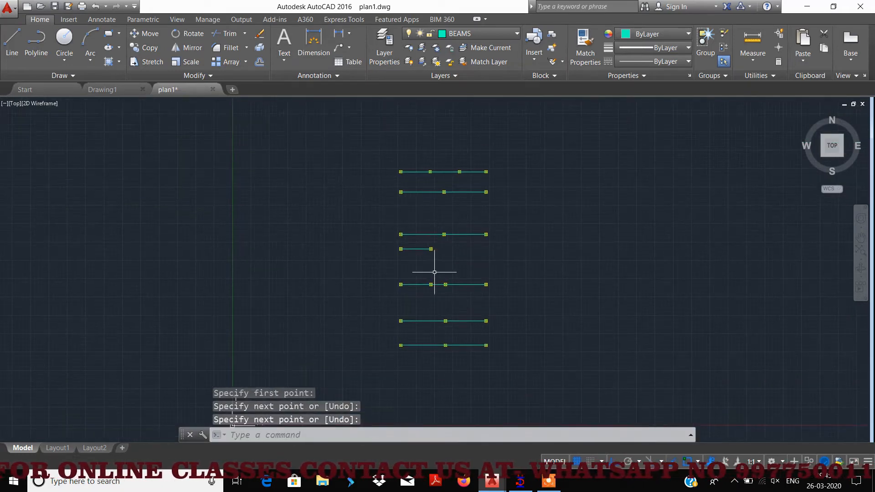
key(Return)
scroll(411, 153, up, 4)
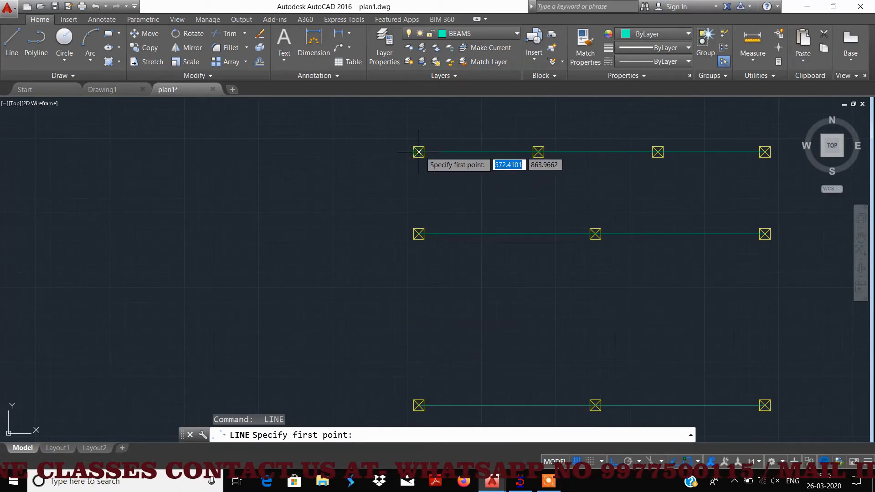
click(418, 152)
scroll(398, 281, down, 4)
scroll(404, 296, up, 5)
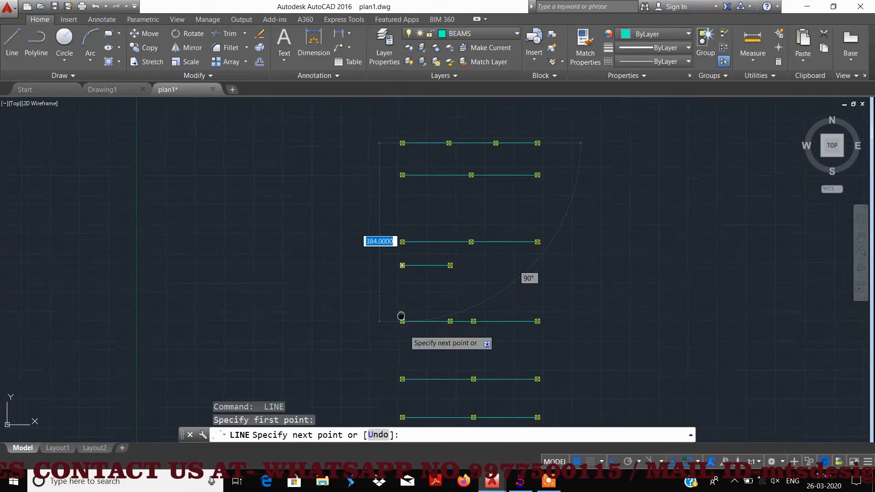
scroll(385, 315, up, 3)
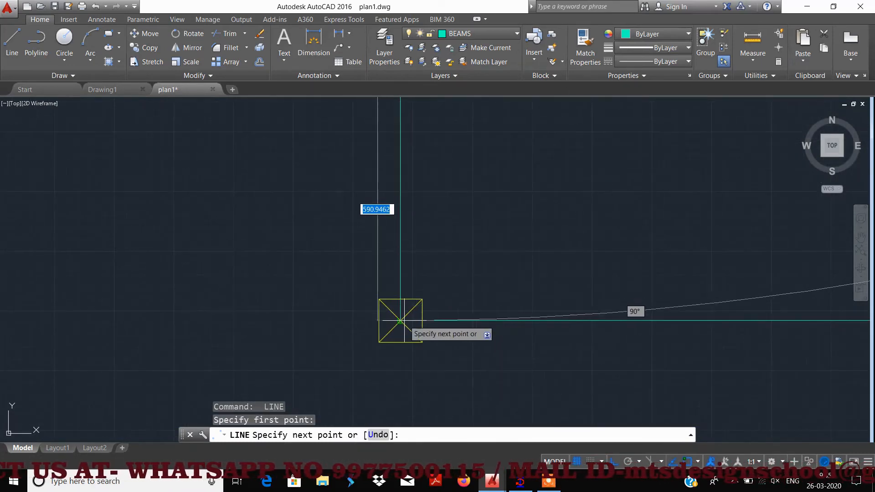
click(400, 321)
key(Return)
Draw a vertical beam line from the second row's middle column centre down to the third row's middle column centre.
scroll(415, 292, down, 8)
middle_drag(460, 203, 433, 266)
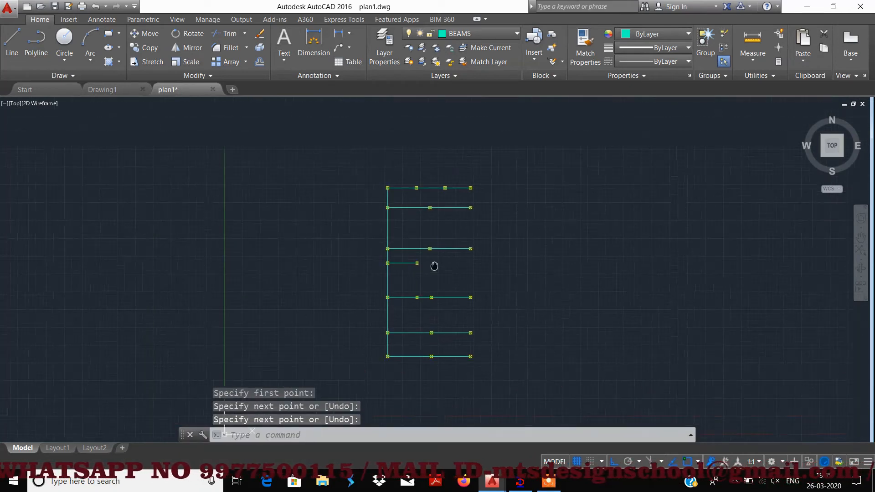
key(Return)
scroll(424, 214, up, 8)
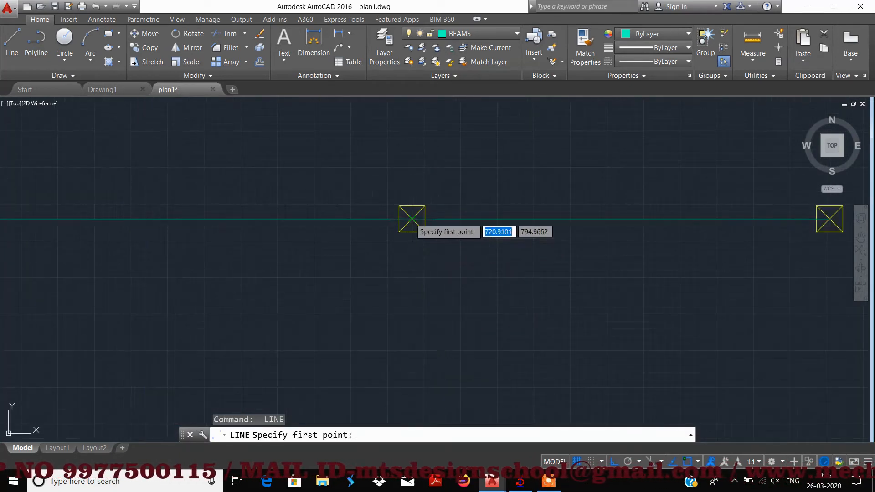
click(412, 219)
scroll(403, 296, down, 9)
scroll(391, 222, up, 8)
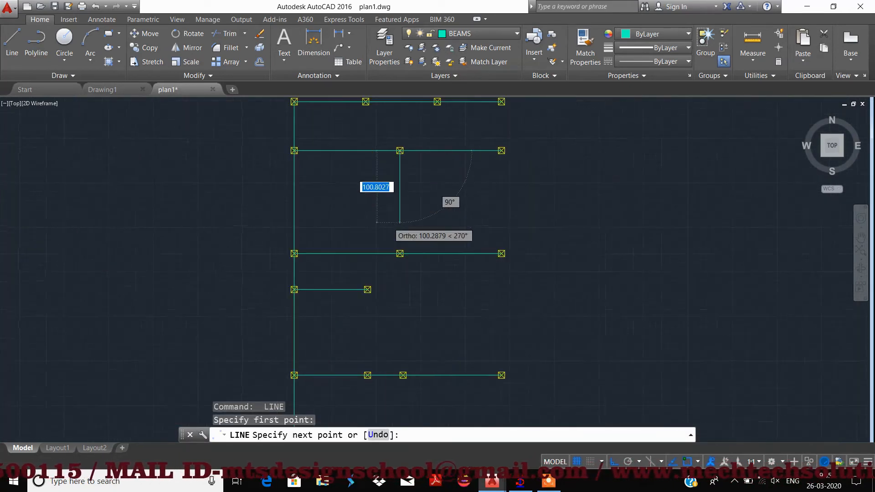
scroll(403, 285, up, 4)
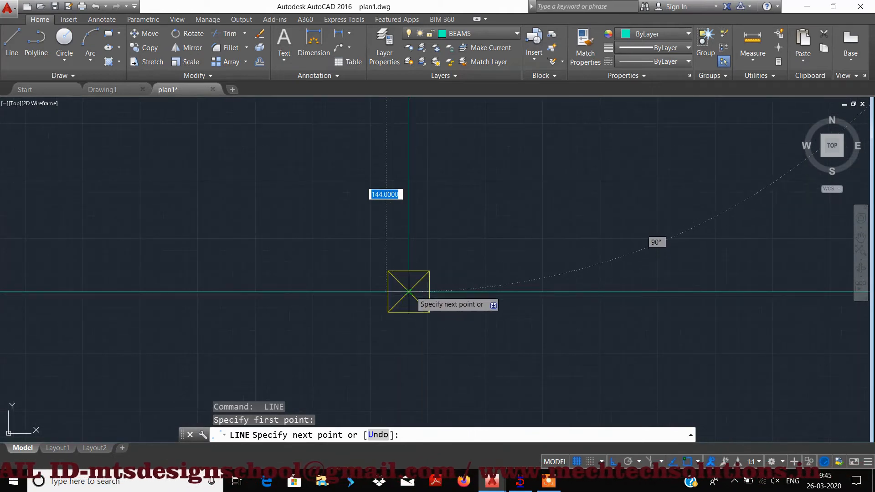
click(409, 291)
key(Return)
scroll(396, 266, down, 6)
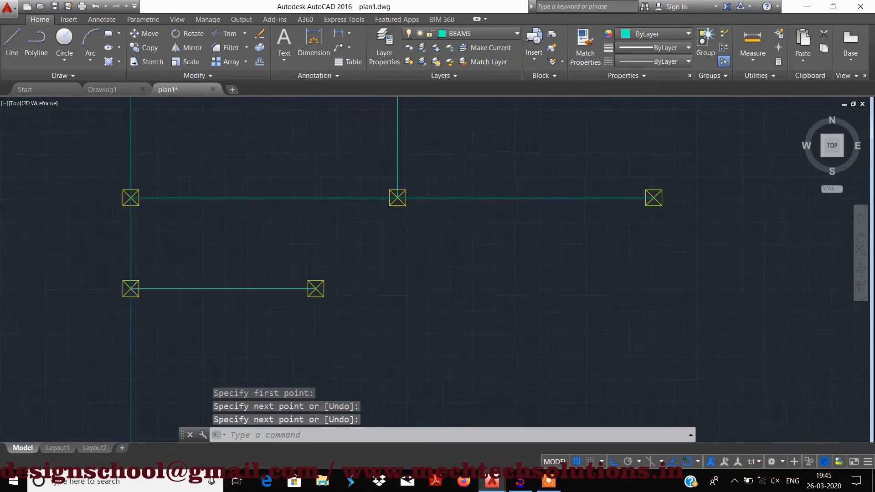
text(l)
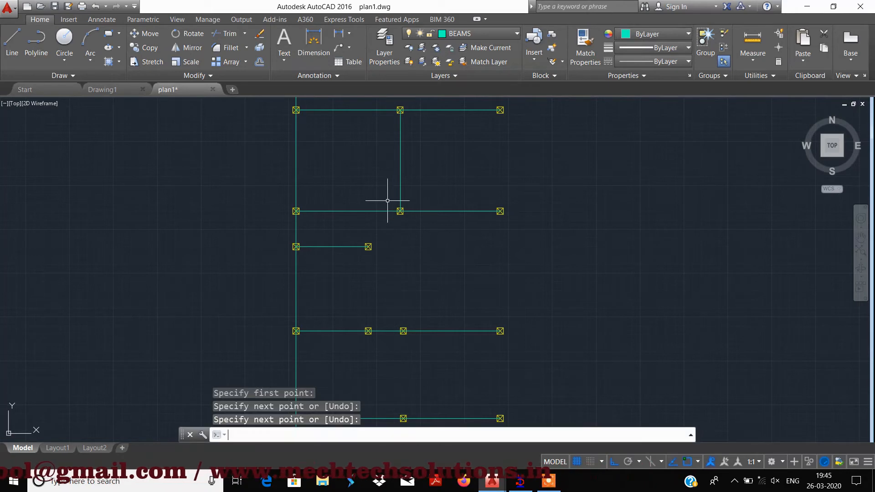
key(Return)
scroll(404, 222, up, 5)
click(385, 177)
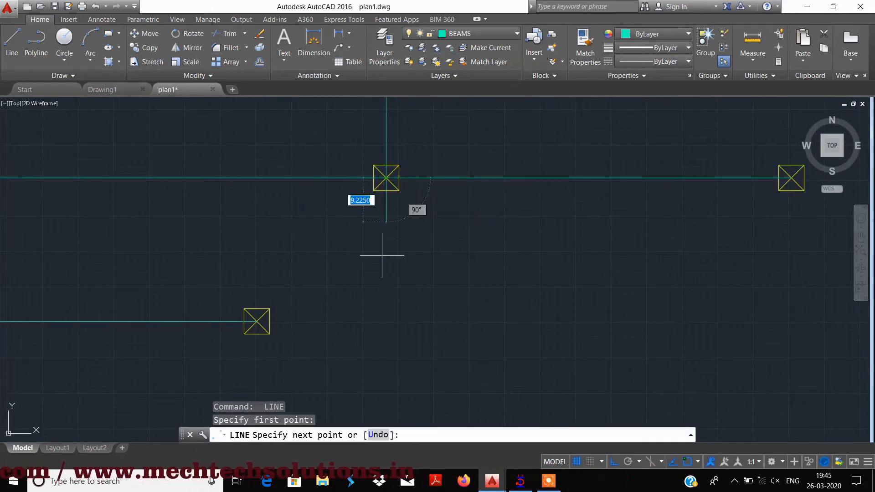
scroll(380, 253, down, 4)
scroll(369, 246, up, 3)
scroll(368, 338, up, 4)
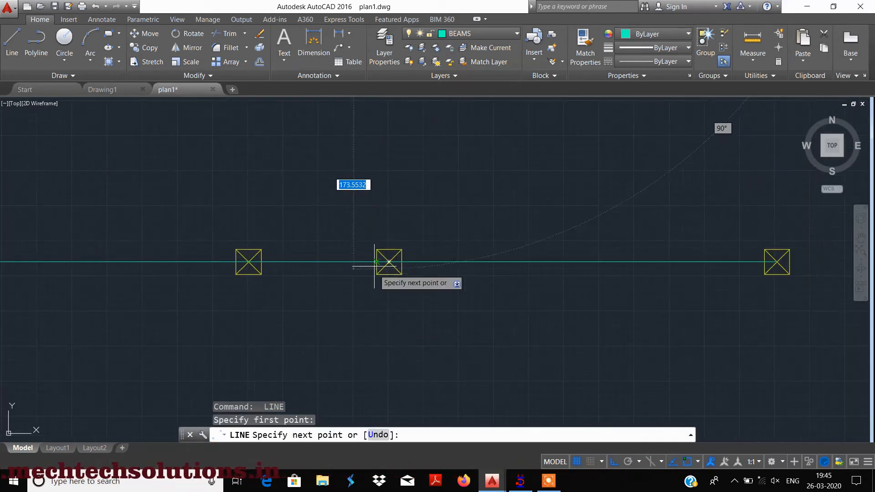
key(Escape)
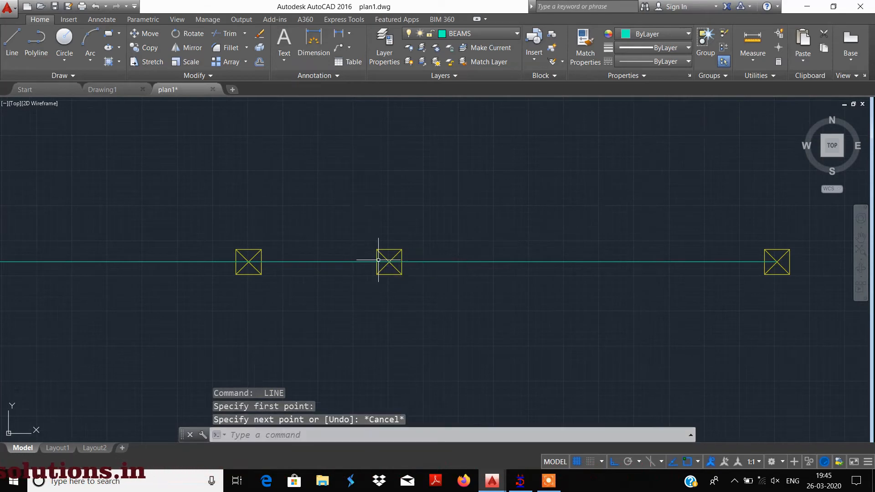
Draw a vertical beam line from the fifth row's third column centre down to the bottom row's middle column centre.
scroll(379, 260, down, 5)
key(Return)
scroll(381, 274, up, 7)
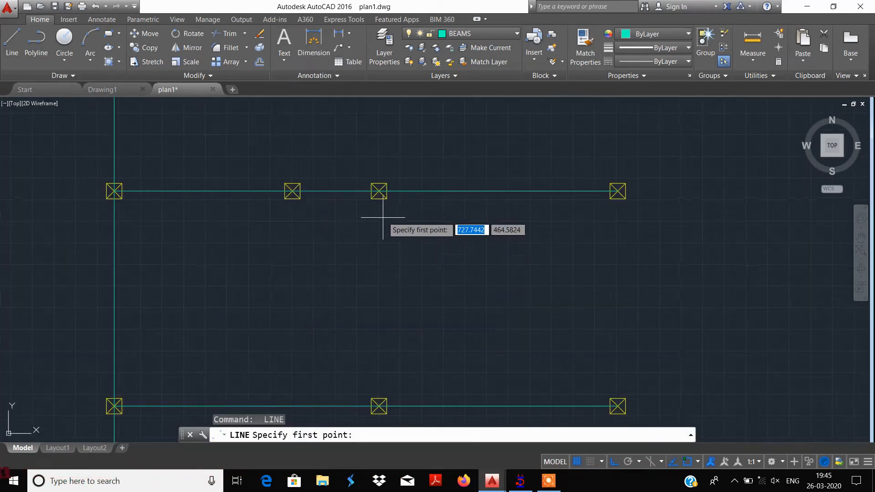
click(378, 191)
middle_drag(376, 333, 364, 196)
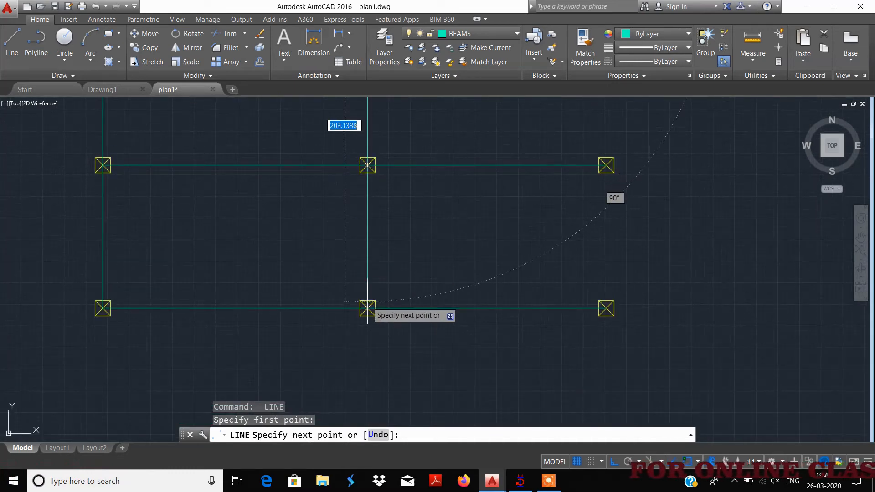
click(367, 308)
key(Return)
Draw a vertical beam line along the plan's right edge, from the top-right to the bottom-right column's centre.
scroll(383, 296, down, 5)
middle_drag(422, 228, 391, 312)
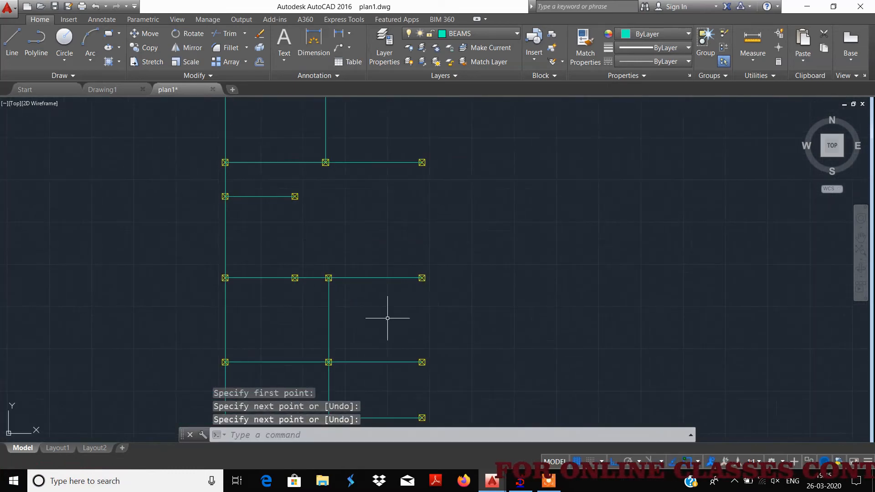
scroll(391, 312, down, 3)
key(Return)
scroll(407, 137, up, 3)
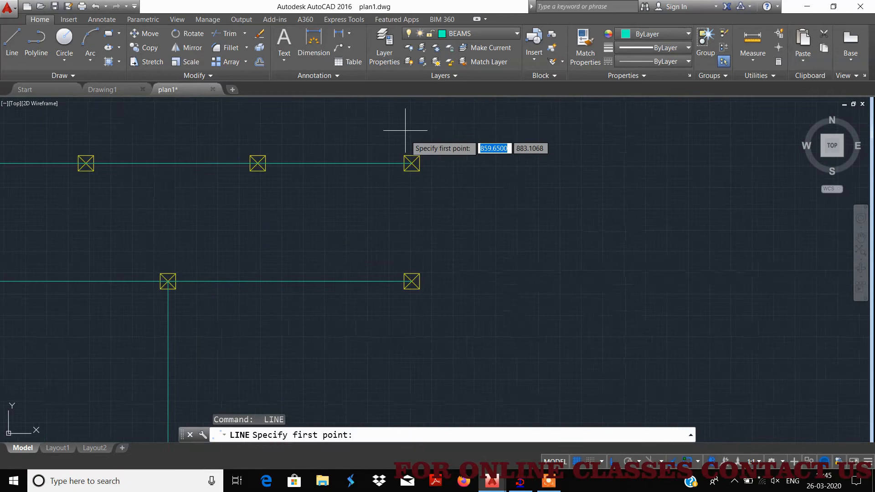
click(412, 163)
middle_drag(383, 355, 396, 210)
scroll(397, 210, down, 9)
middle_drag(388, 295, 385, 252)
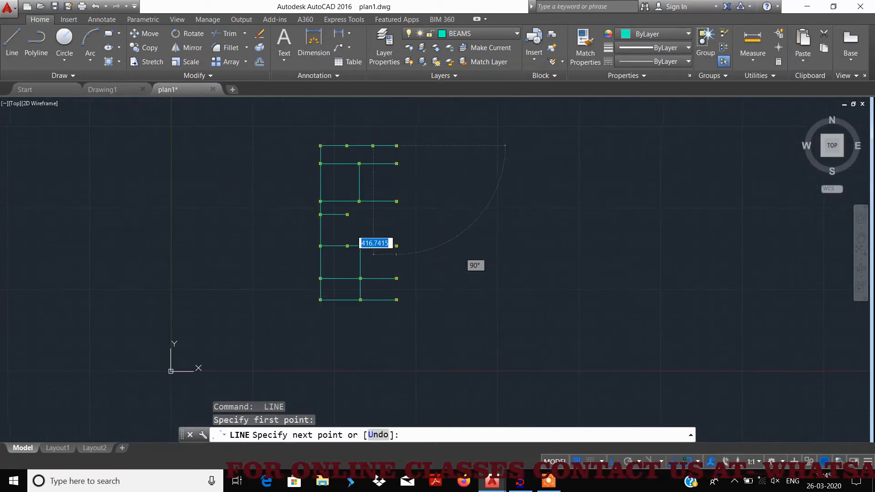
scroll(392, 305, up, 2)
scroll(387, 306, up, 4)
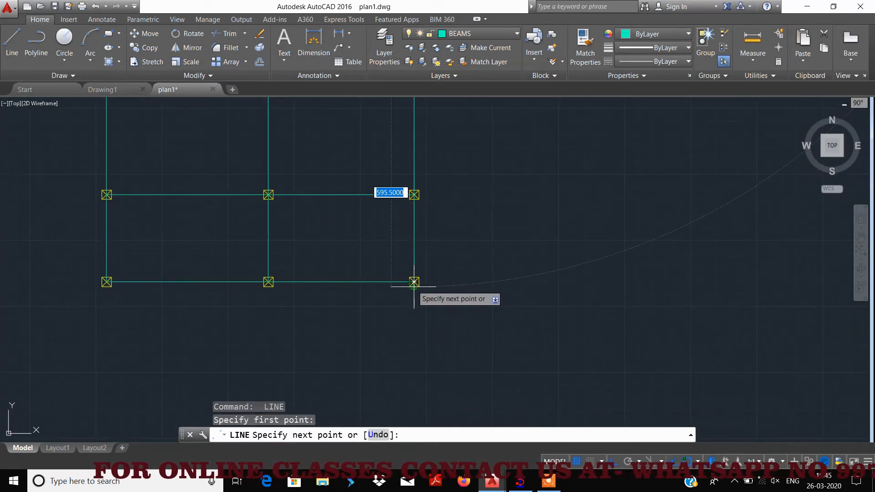
click(414, 282)
key(Return)
scroll(360, 228, down, 6)
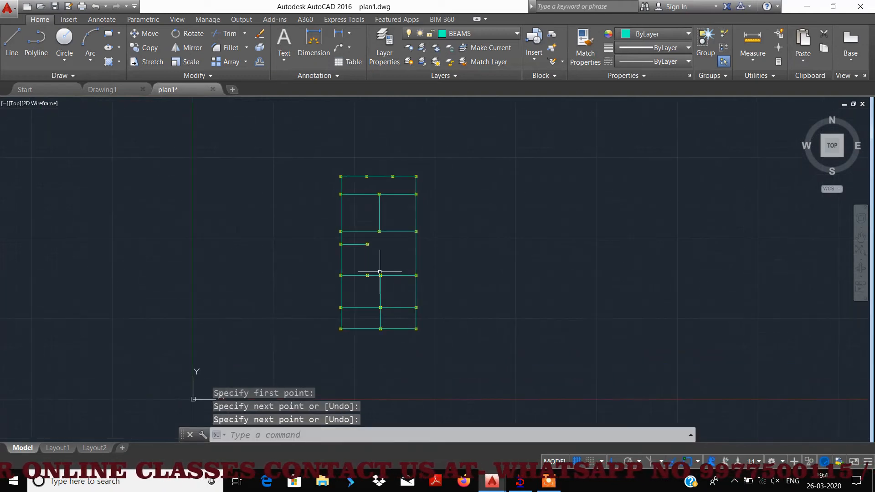
Draw a vertical beam line from the fourth row's right column centre down to the fifth row's second column centre.
scroll(358, 241, up, 5)
key(Return)
scroll(390, 266, up, 4)
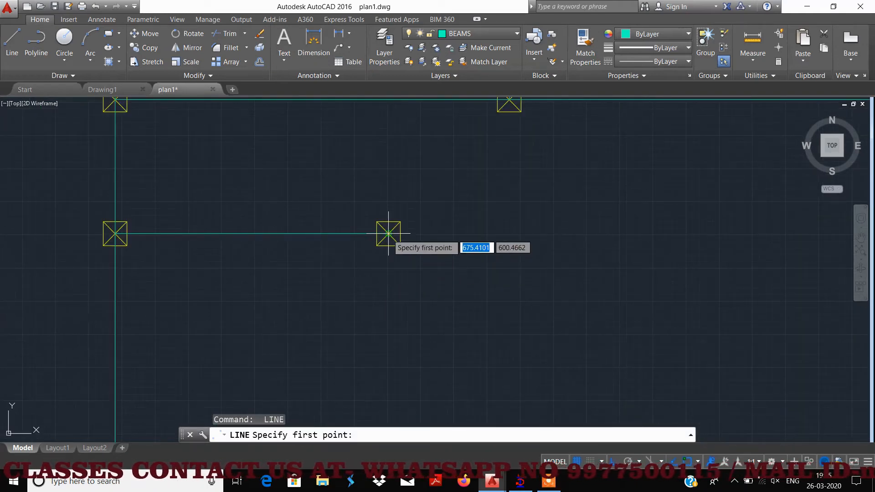
click(385, 234)
scroll(387, 332, down, 6)
scroll(386, 384, up, 5)
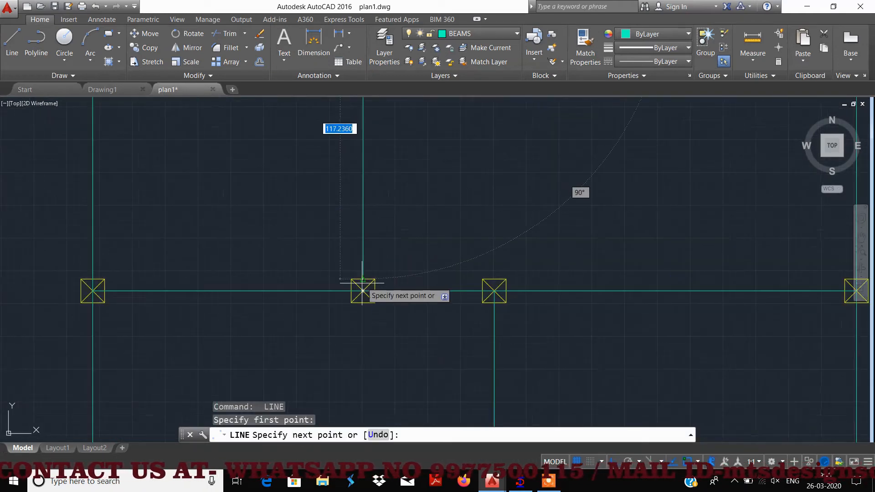
click(363, 290)
key(Return)
scroll(396, 237, down, 5)
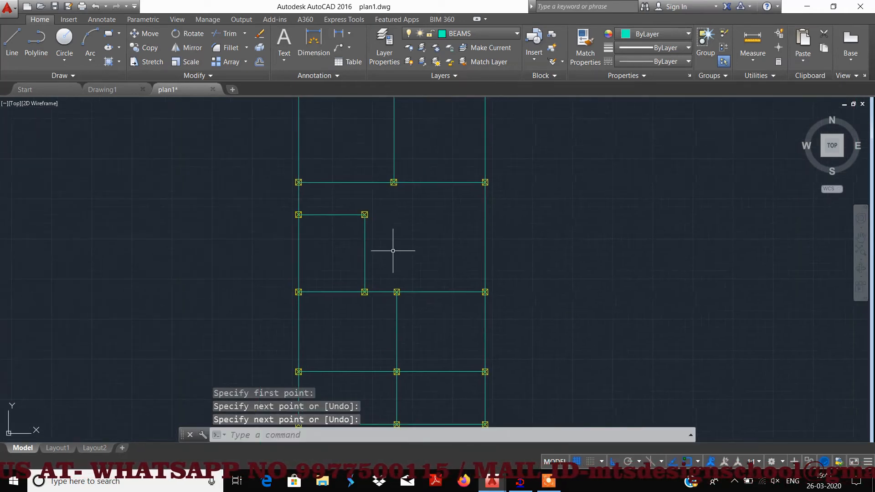
Turn on the wall layer so the walls show with the beams and columns.
scroll(408, 250, down, 4)
middle_drag(382, 267, 305, 272)
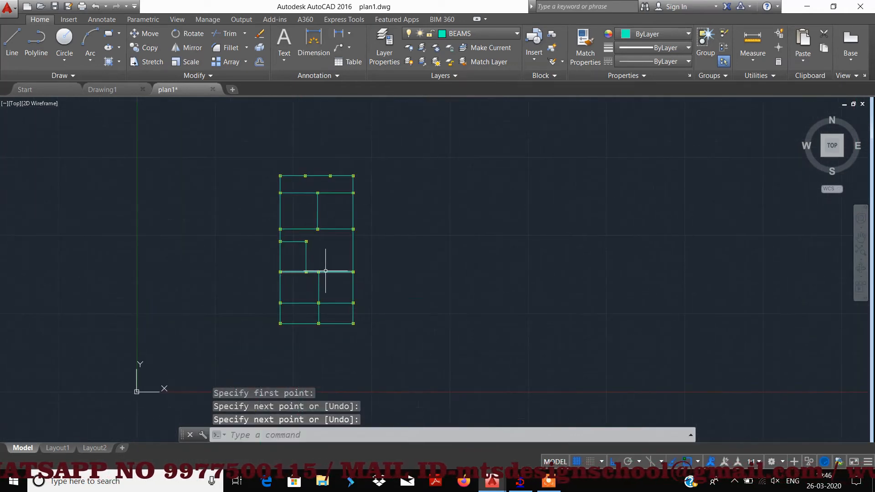
click(479, 35)
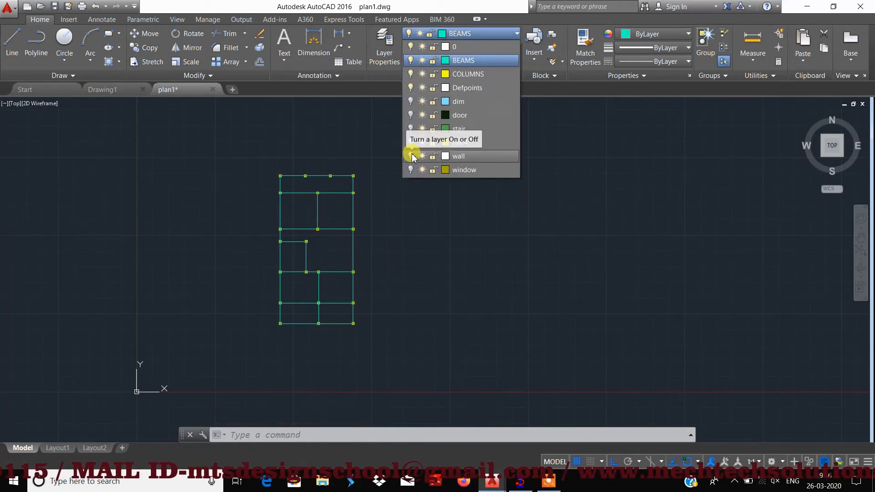
click(411, 157)
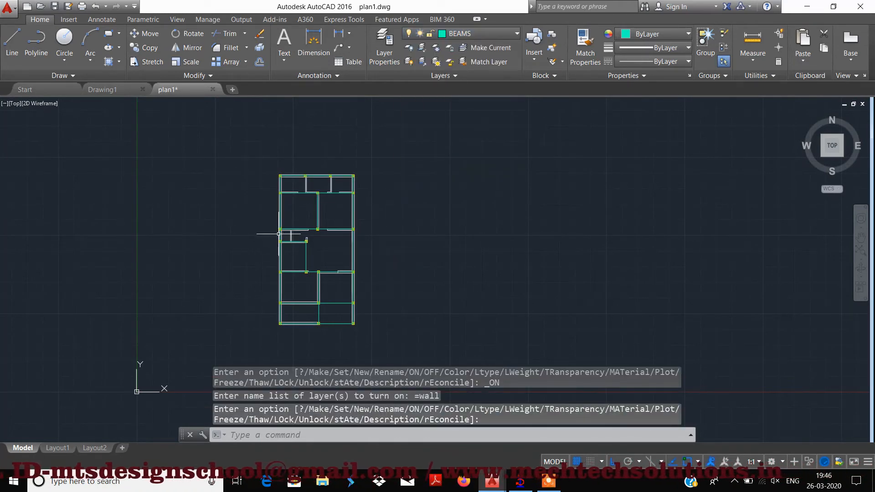
Draw a vertical beam line from the top row's second column centre down to the second row's horizontal beam.
scroll(311, 261, up, 10)
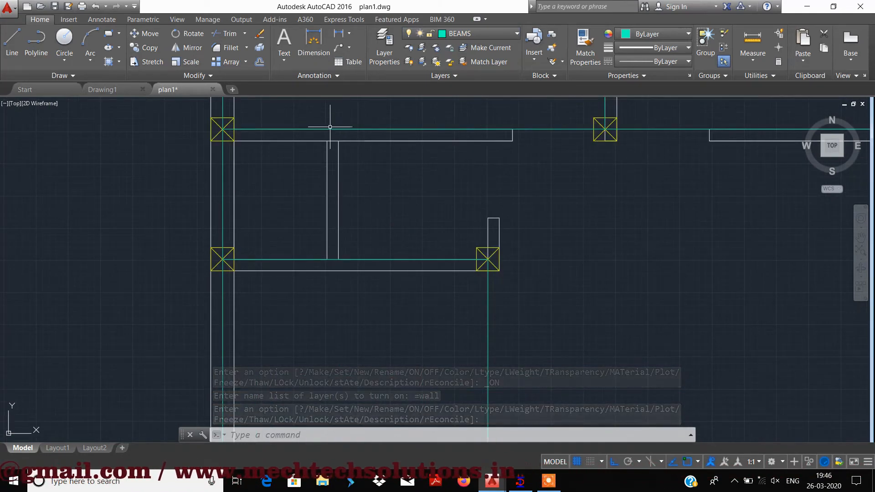
middle_drag(393, 170, 342, 319)
scroll(346, 174, down, 5)
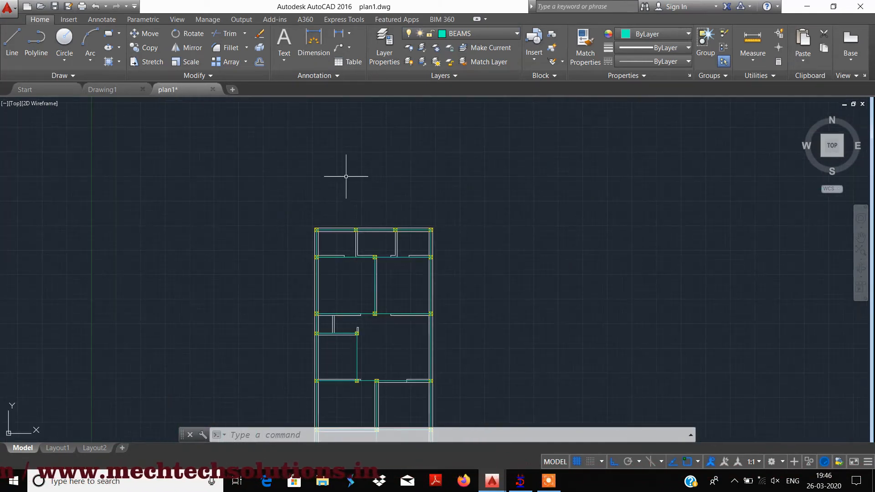
scroll(354, 263, up, 6)
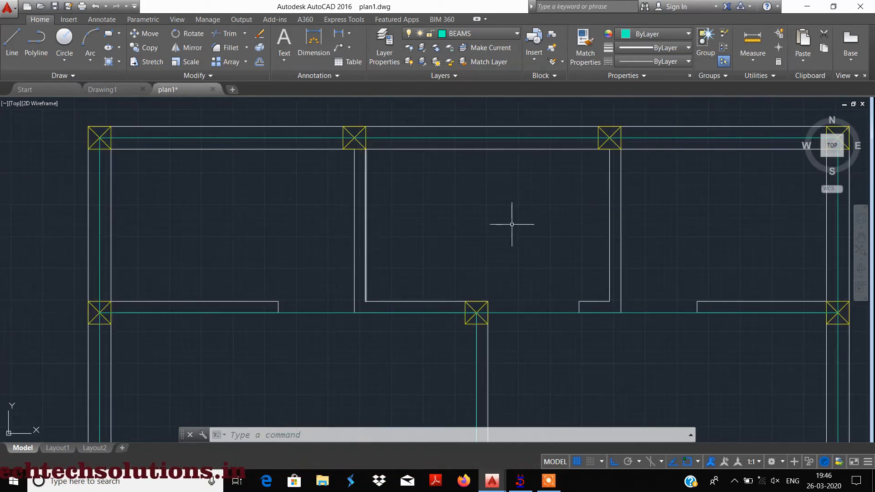
scroll(478, 189, down, 2)
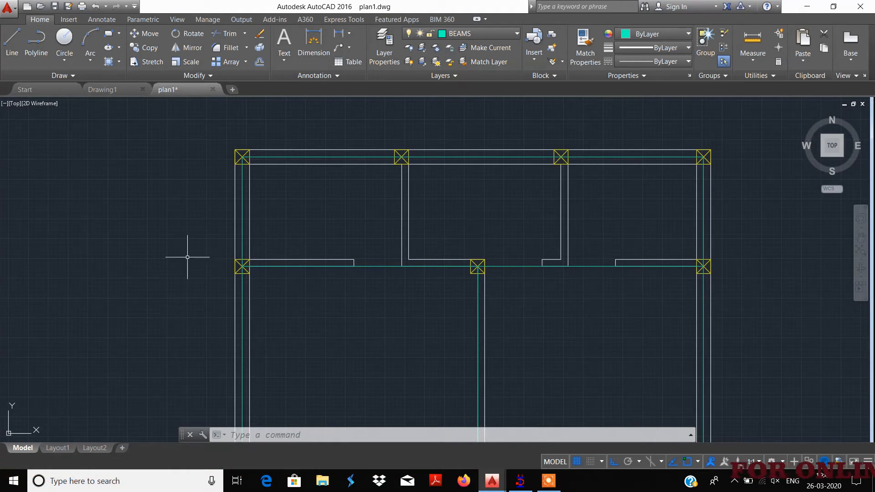
click(10, 59)
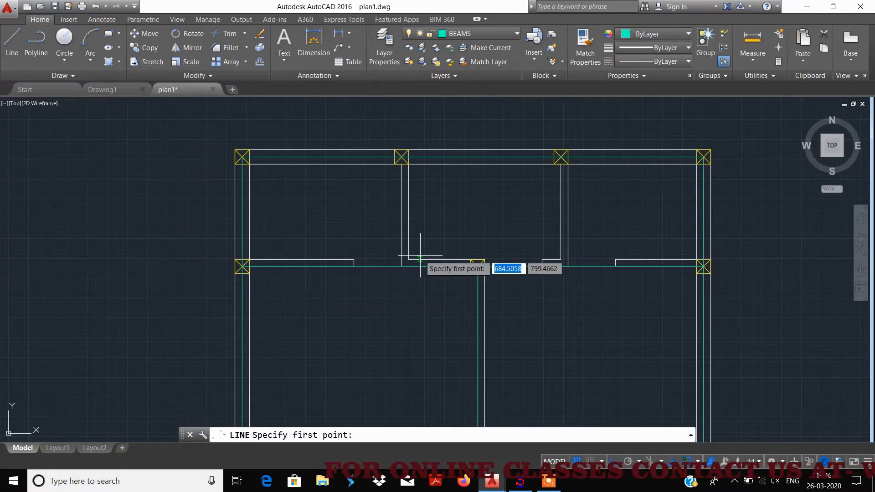
scroll(402, 193, up, 2)
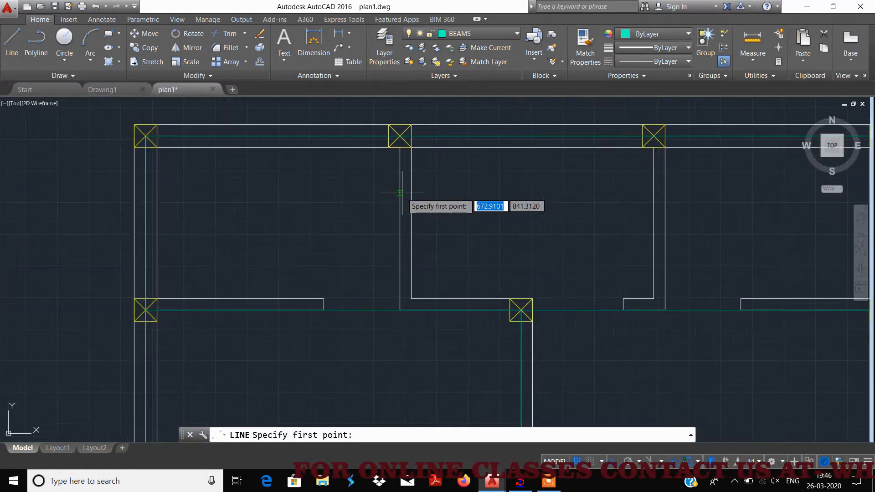
click(399, 136)
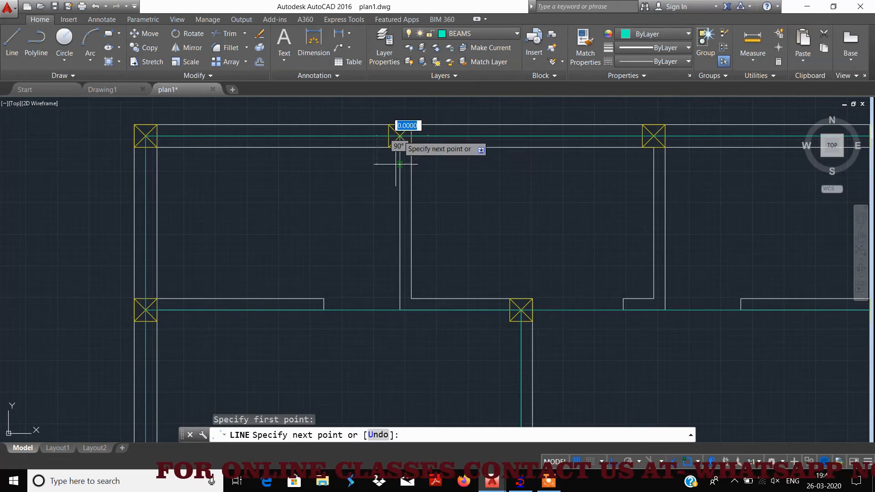
click(400, 310)
key(Return)
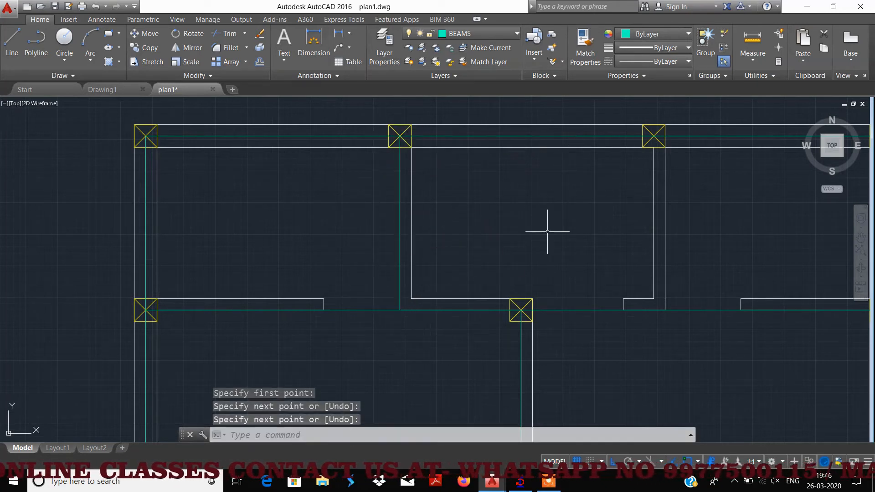
Draw a vertical beam line from the top row's third column centre down to the second row's horizontal beam.
key(Return)
click(630, 137)
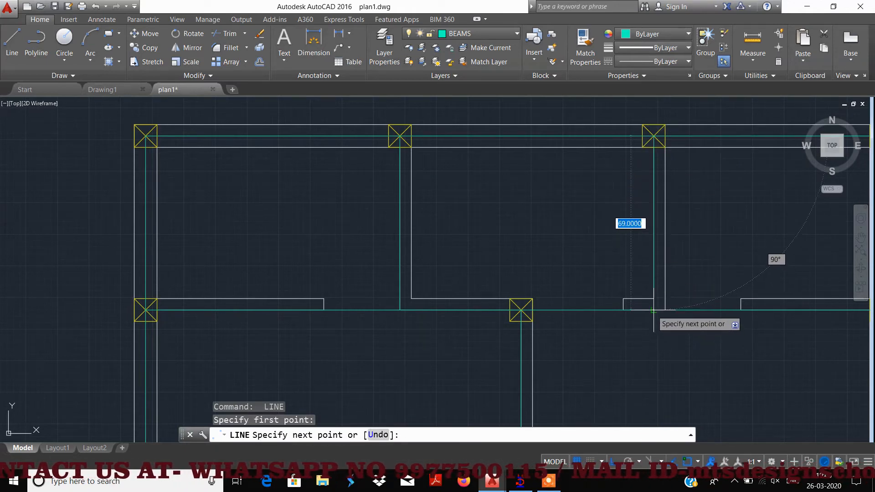
scroll(653, 310, up, 5)
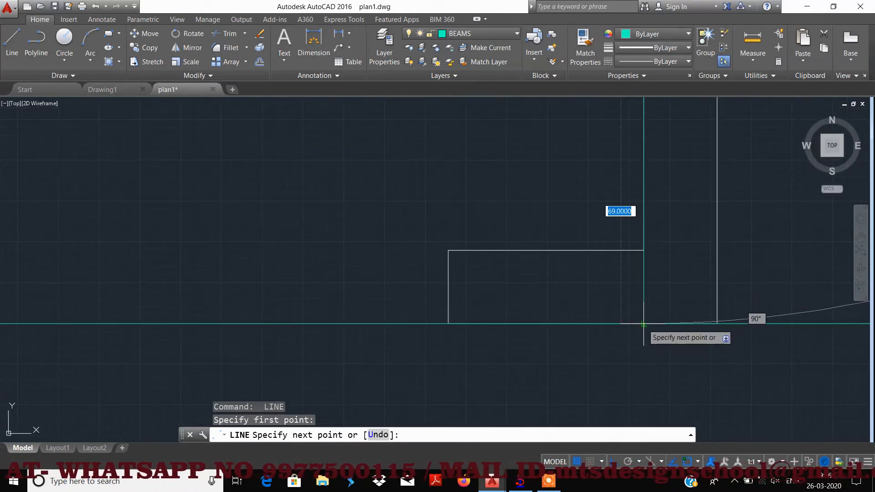
click(643, 325)
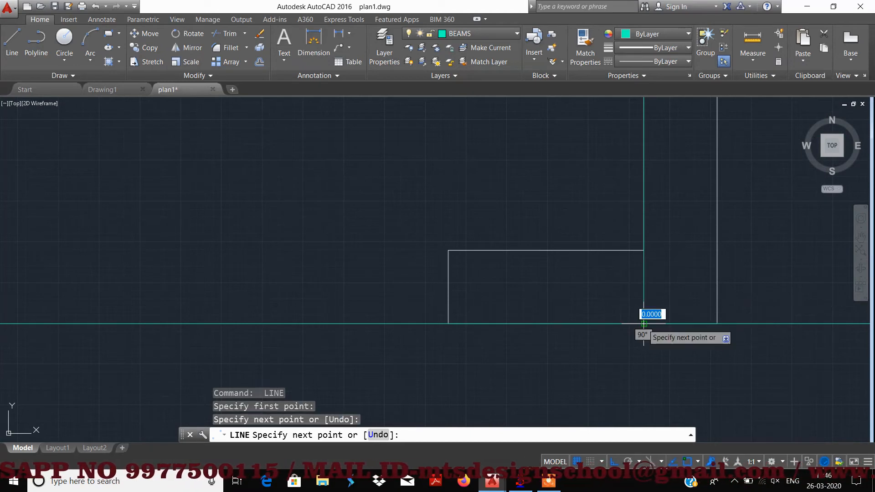
key(Return)
scroll(600, 253, down, 8)
scroll(600, 253, down, 3)
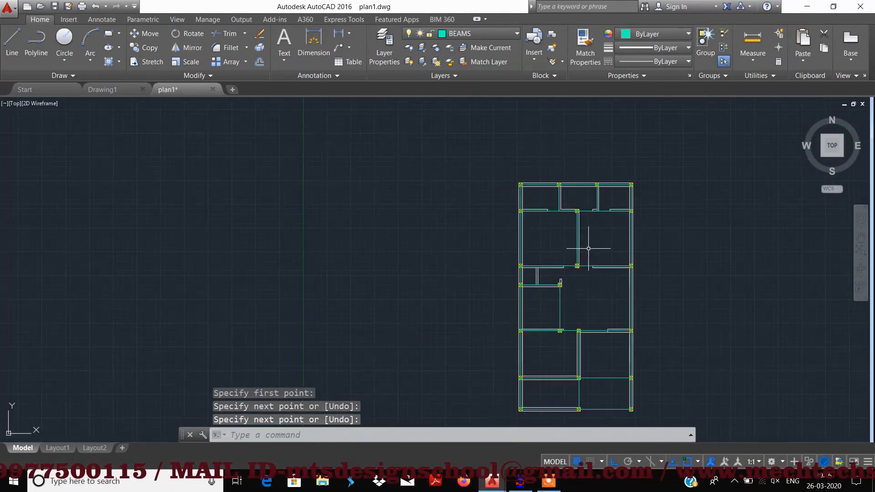
Draw a short horizontal helper line across the upper end of the small partition wall between the third and fourth rows, joining its two faces.
scroll(513, 246, up, 8)
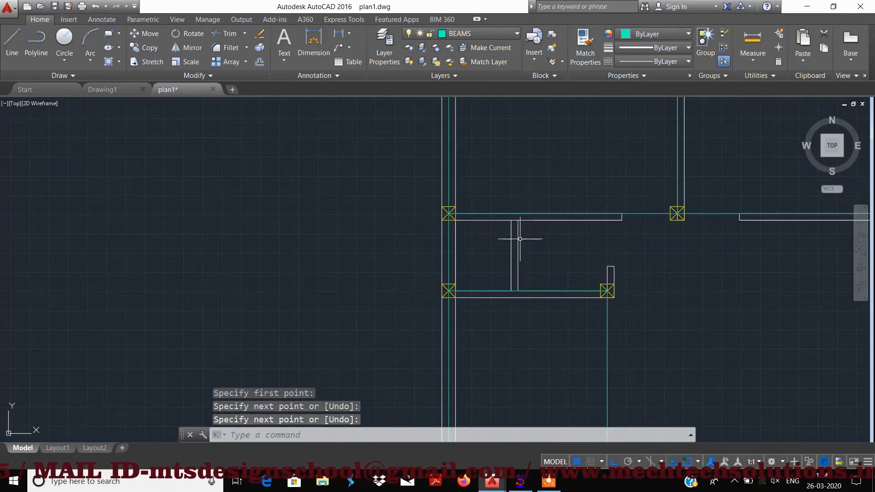
scroll(520, 239, up, 2)
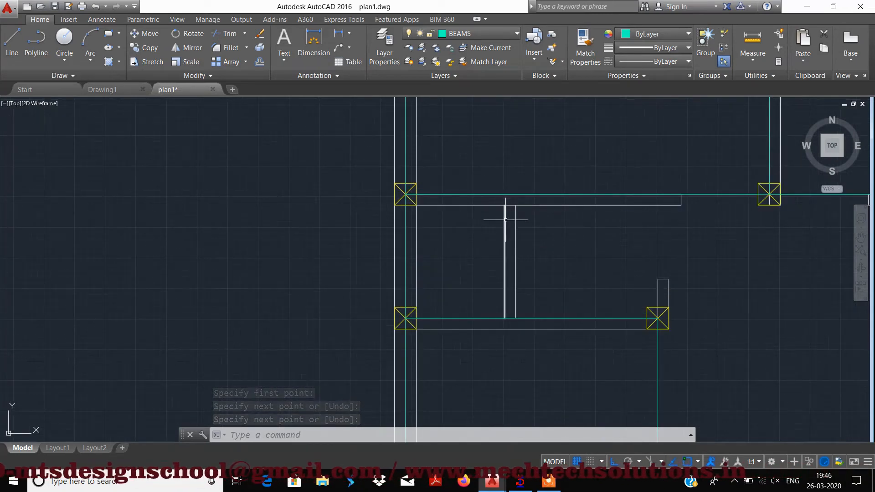
scroll(512, 199, up, 4)
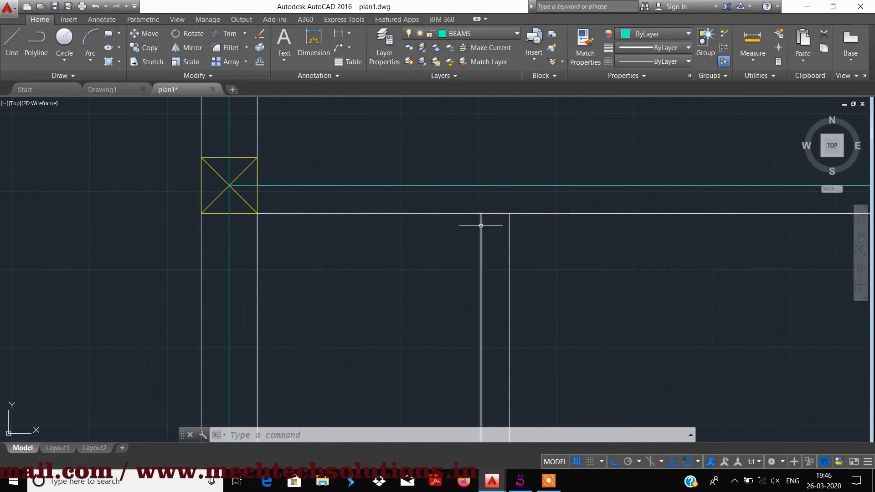
scroll(507, 227, down, 2)
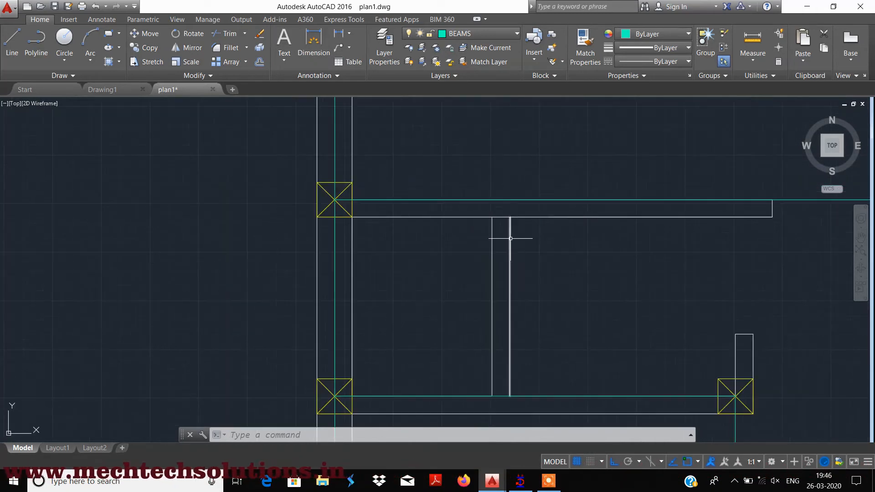
click(12, 43)
scroll(463, 146, up, 4)
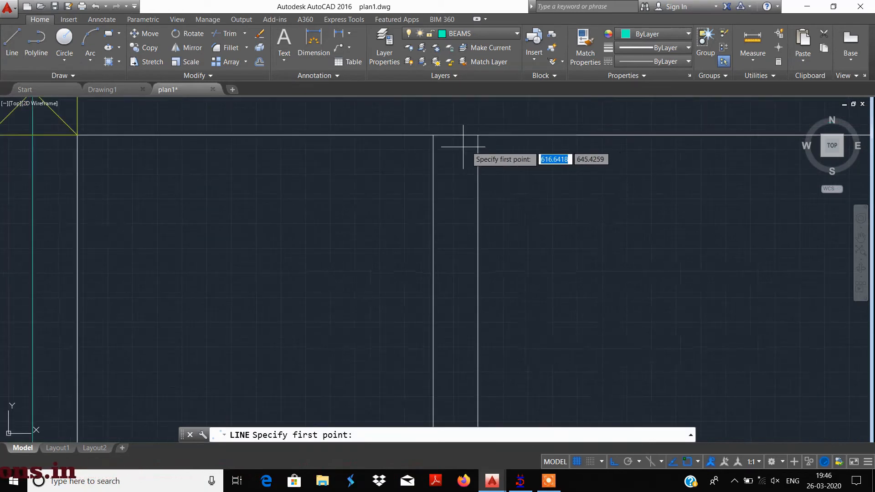
click(432, 134)
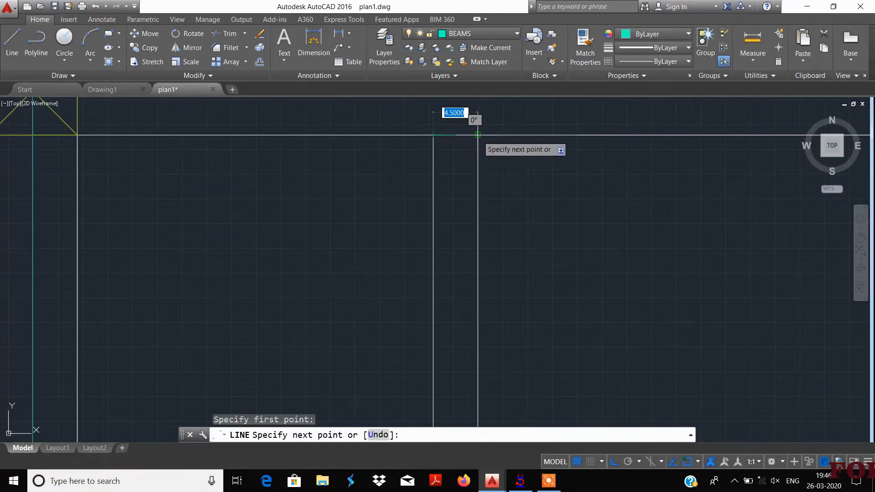
click(478, 134)
key(Return)
Draw a vertical beam line from the helper line's midpoint down to the fourth row's horizontal beam.
key(Return)
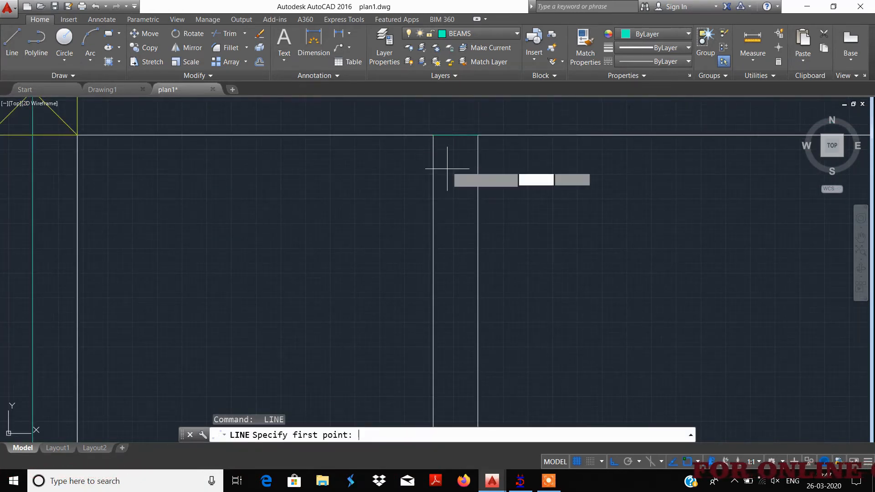
scroll(447, 169, down, 4)
click(452, 146)
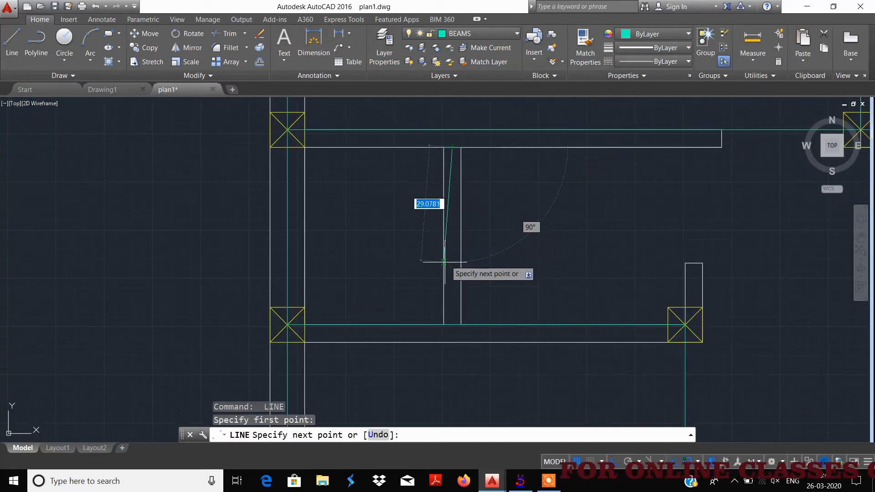
click(452, 324)
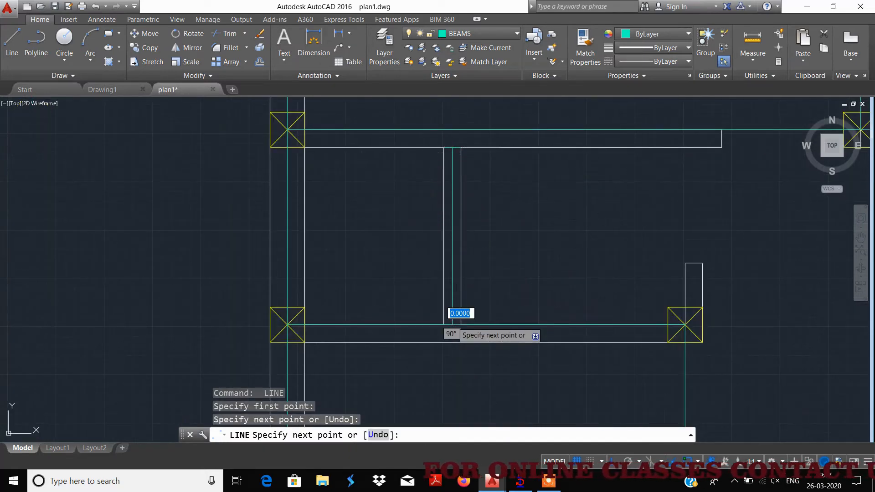
key(Return)
Delete the short helper line across the partition wall's upper end.
scroll(448, 146, up, 4)
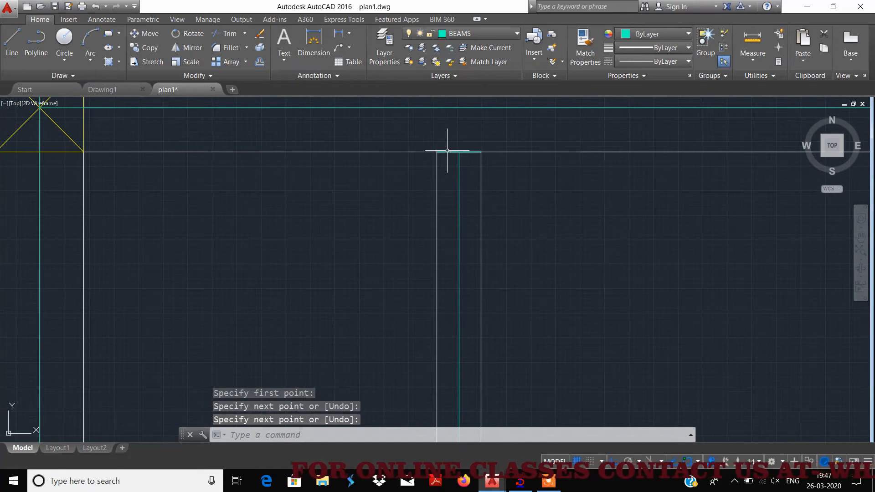
click(447, 151)
key(Delete)
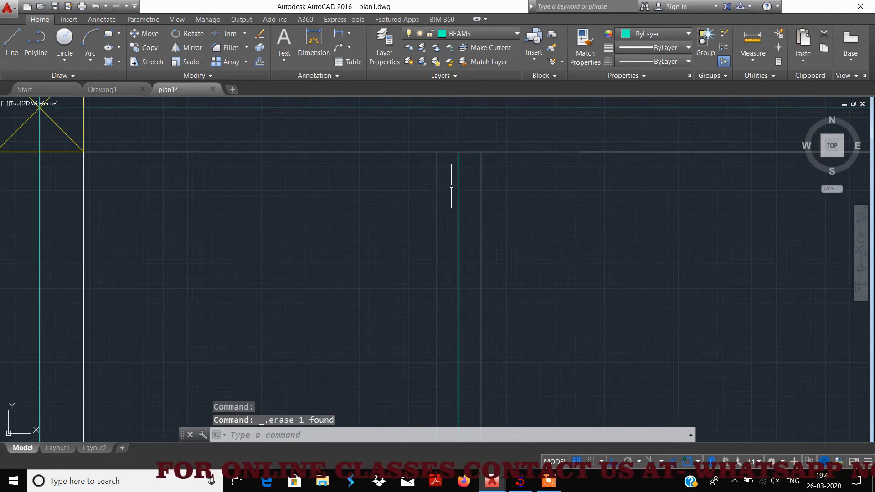
Extend the small partition wall's vertical beam line up to the third row's horizontal beam.
click(245, 34)
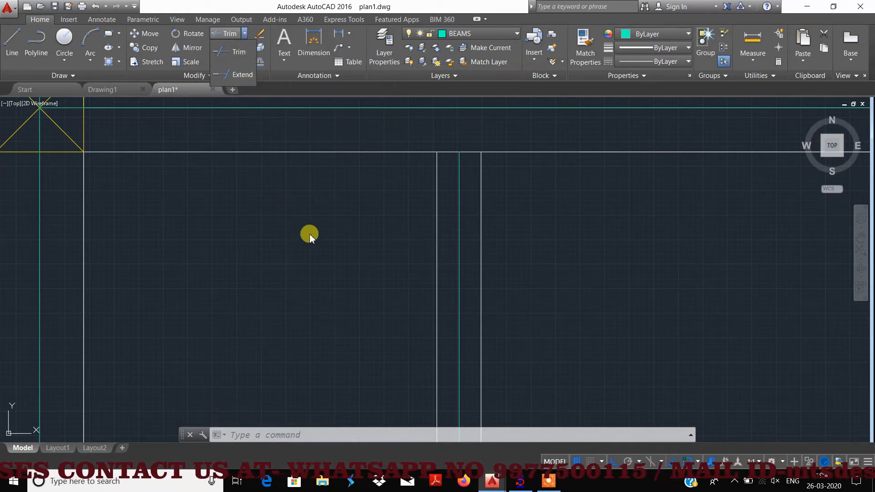
click(274, 223)
text(ex)
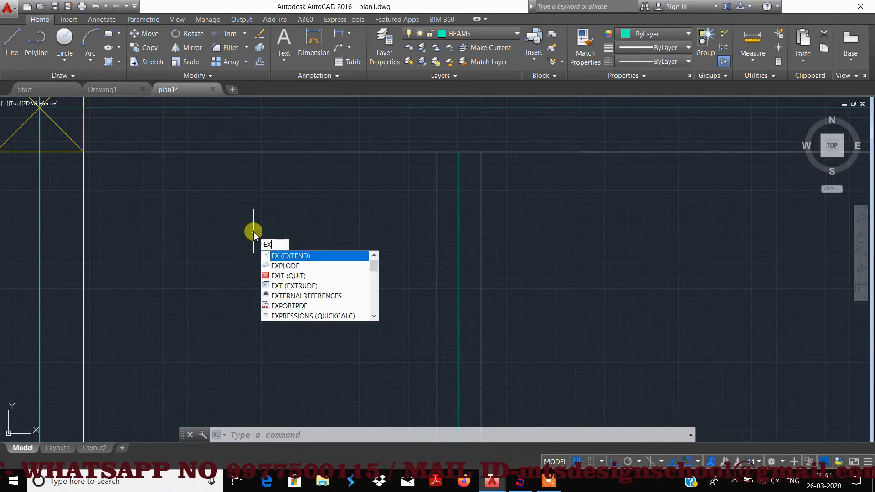
key(Return)
key(Return)
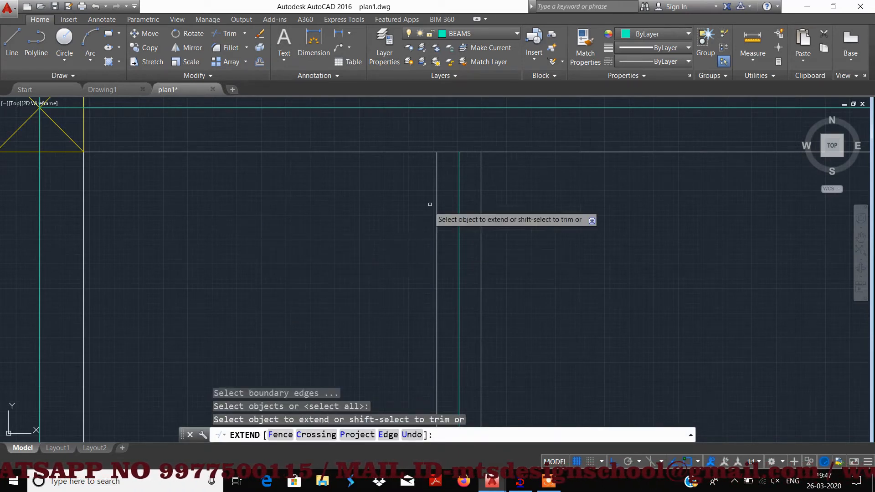
click(459, 170)
key(Return)
Stretch the upper end of the vertical beam line from the fourth row's inner column up to the third row's horizontal beam.
scroll(451, 210, down, 6)
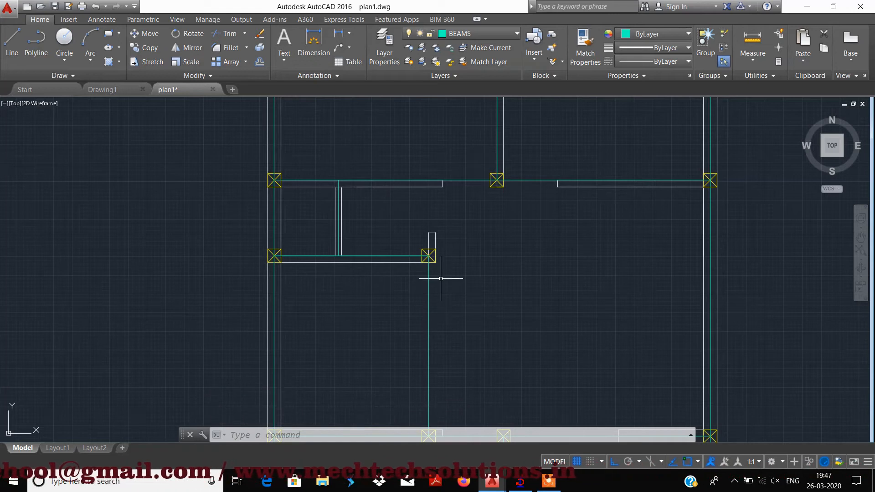
click(440, 278)
click(418, 294)
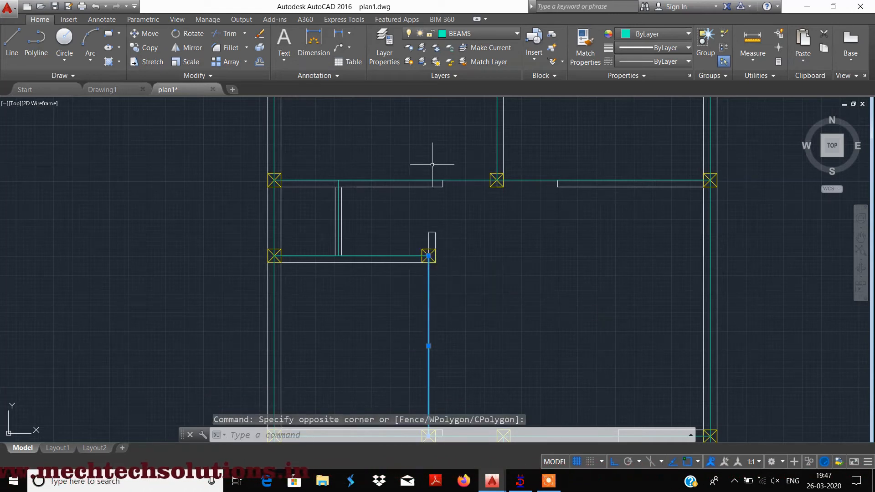
scroll(430, 253, up, 4)
scroll(425, 266, down, 4)
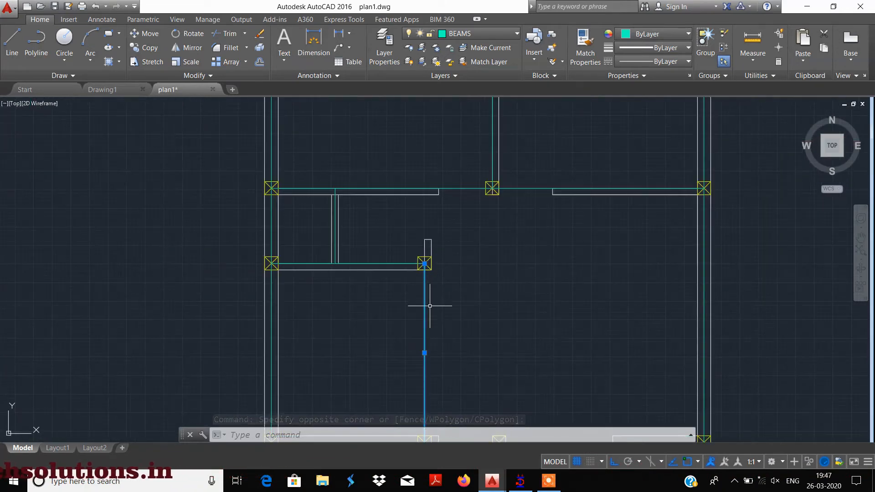
click(424, 263)
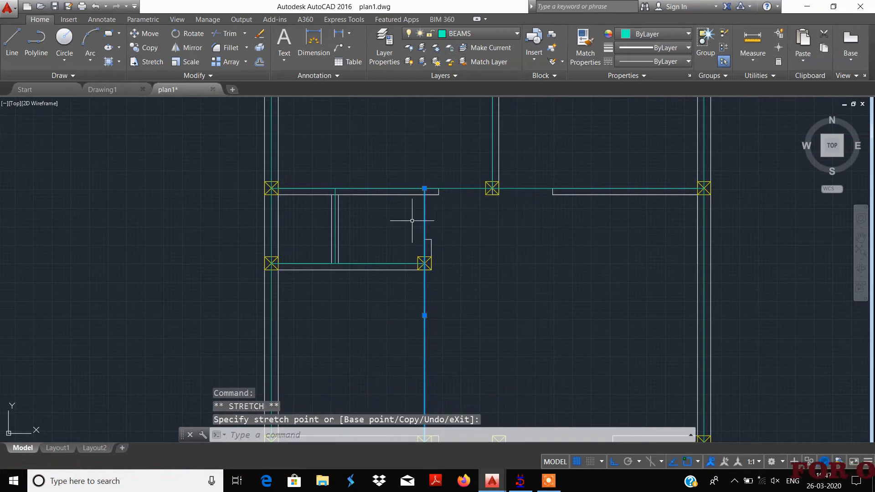
scroll(412, 221, down, 4)
key(Escape)
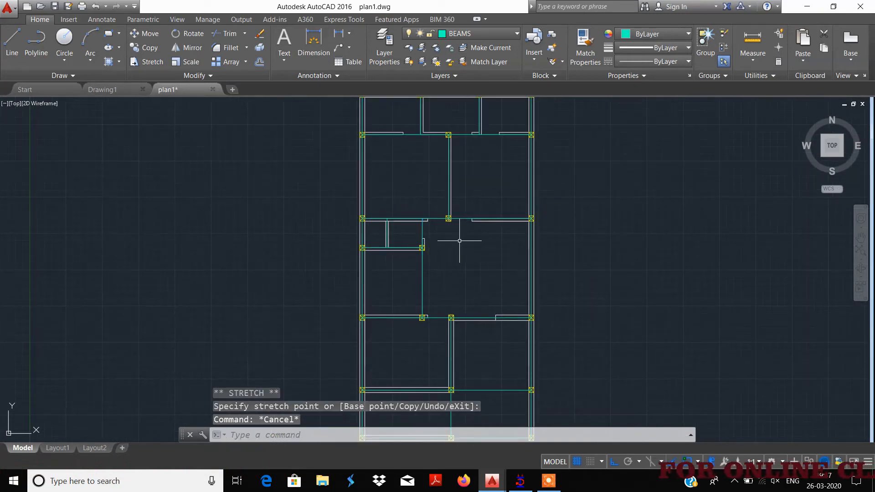
Turn off the wall layer, leaving the beams and columns displayed.
scroll(453, 260, down, 4)
scroll(453, 260, up, 4)
scroll(428, 244, down, 2)
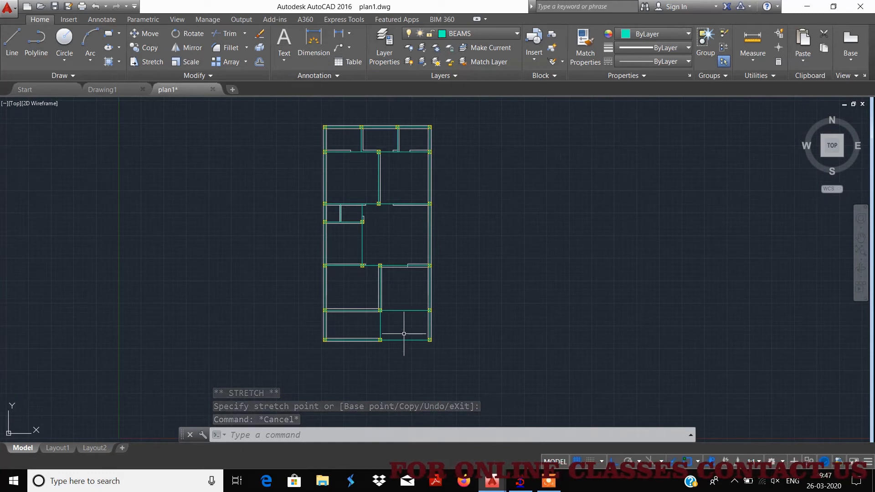
click(486, 34)
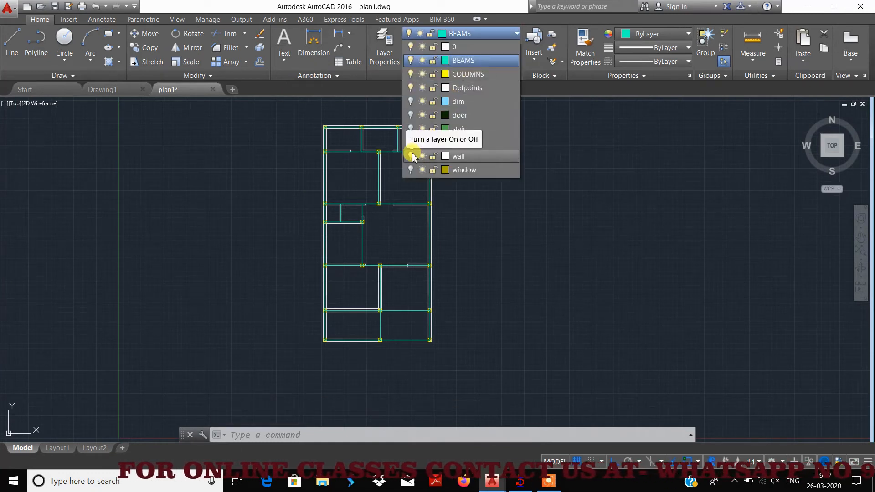
click(507, 269)
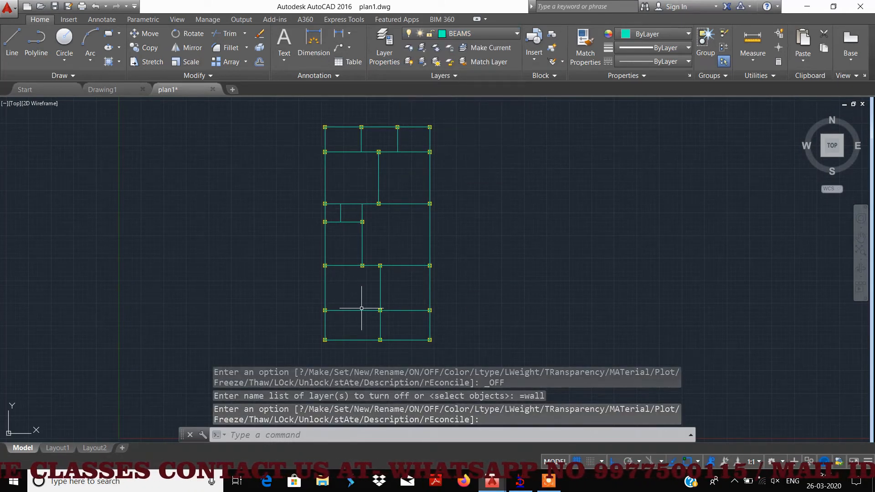
Examine the beam and column layout from the top row to the bottom row, including the small bays around the fourth row.
scroll(387, 222, up, 4)
scroll(385, 222, down, 4)
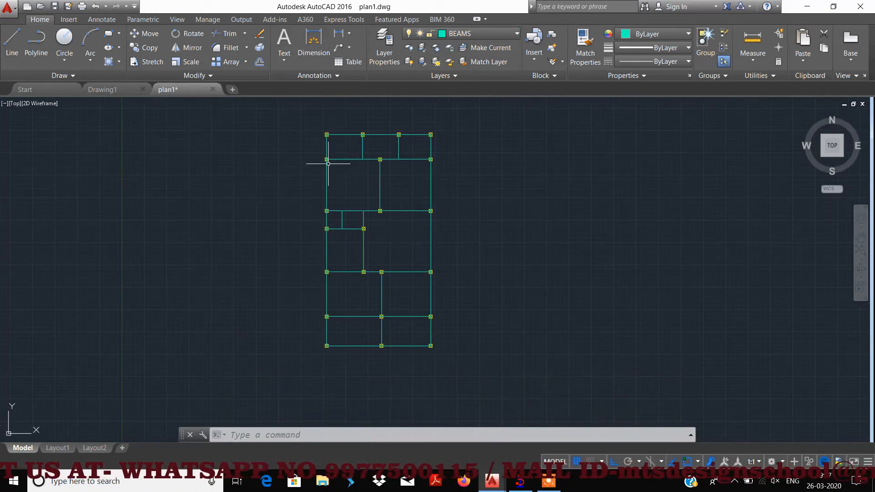
scroll(388, 144, up, 2)
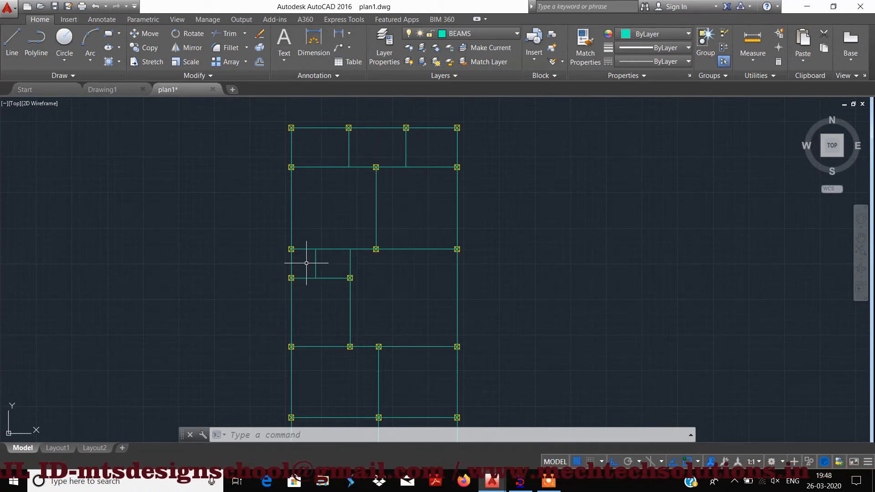
middle_drag(343, 335, 334, 249)
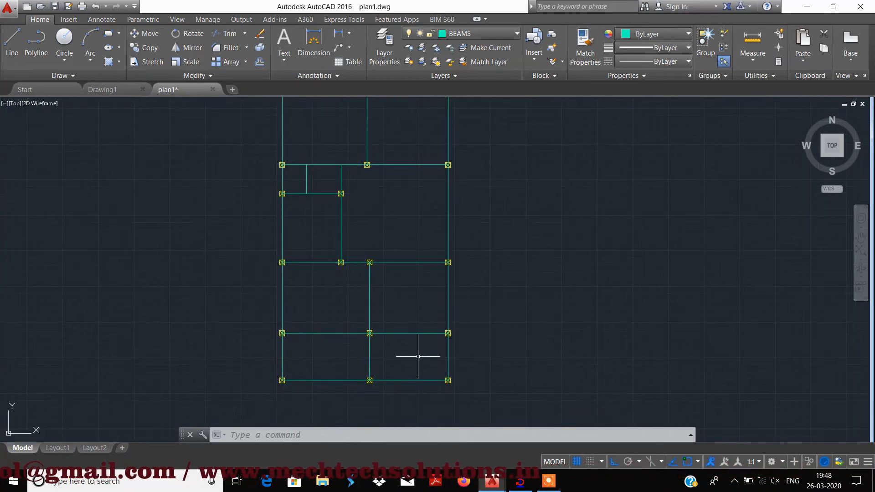
middle_drag(399, 218, 405, 302)
scroll(404, 302, down, 2)
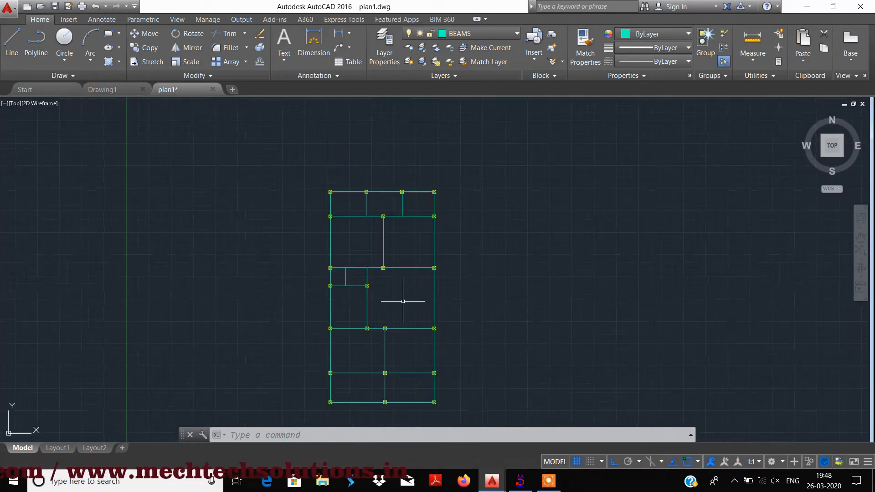
scroll(366, 232, up, 2)
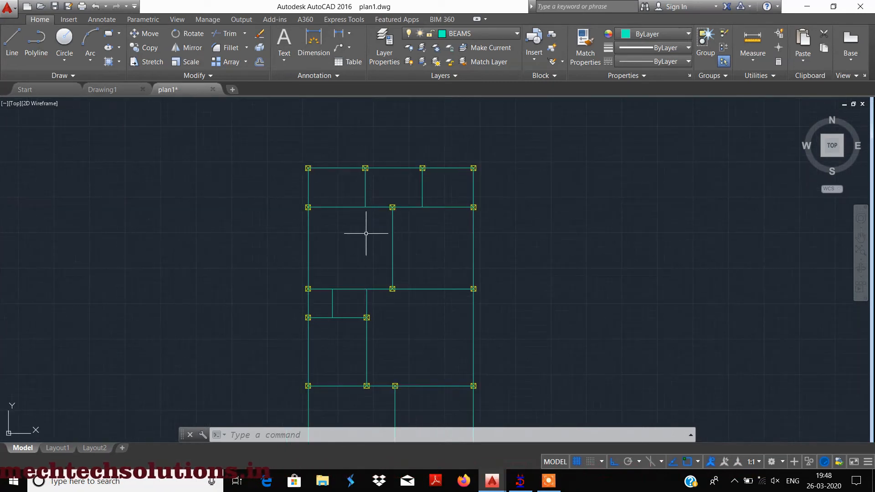
middle_drag(365, 240, 359, 188)
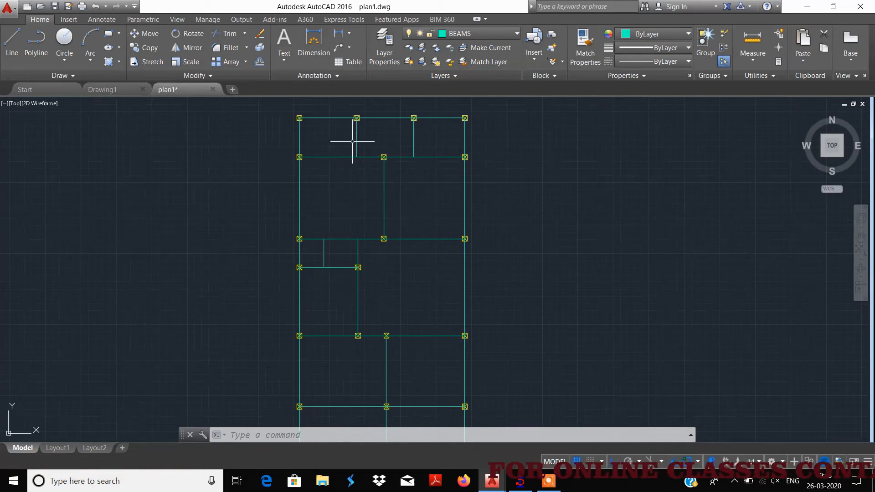
click(436, 186)
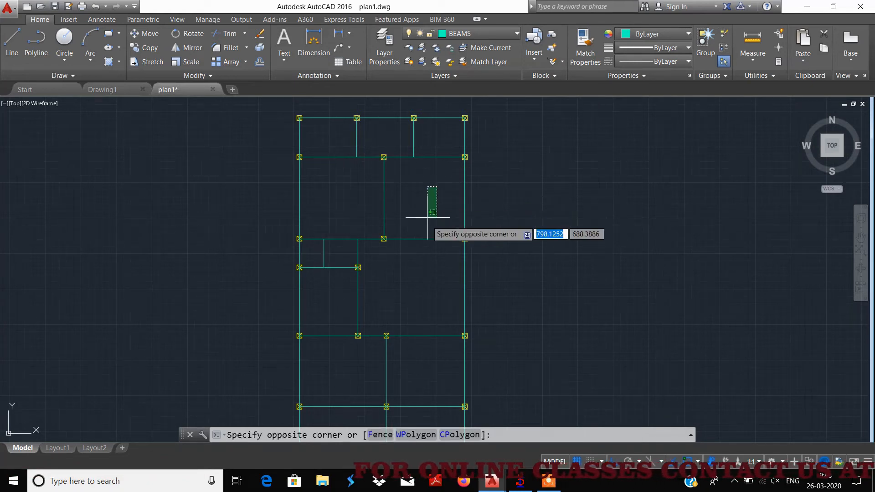
click(422, 201)
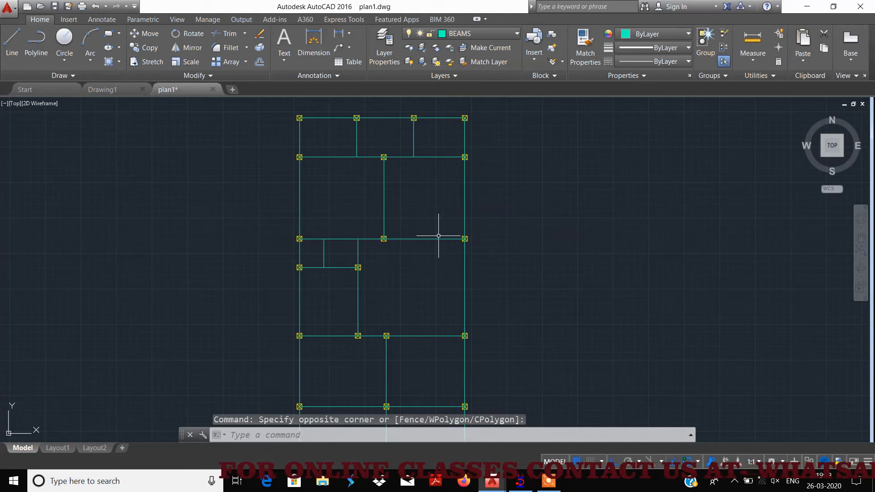
scroll(375, 367, down, 3)
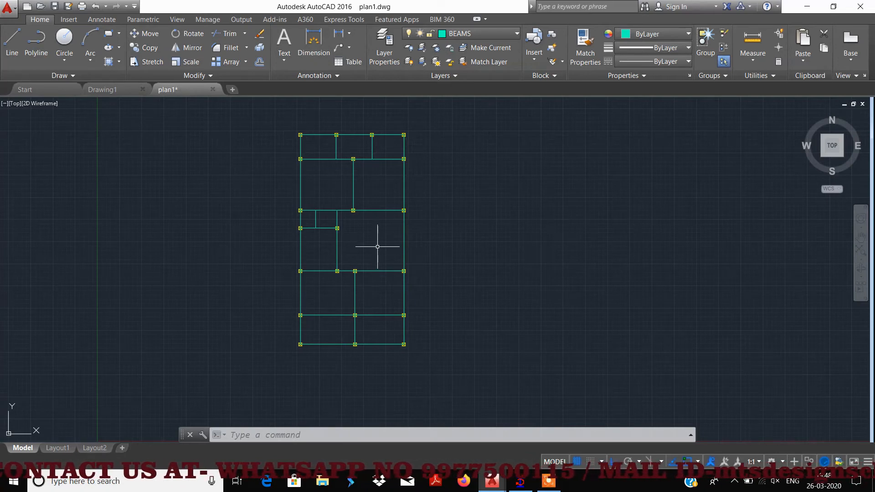
scroll(357, 220, up, 2)
scroll(360, 228, down, 2)
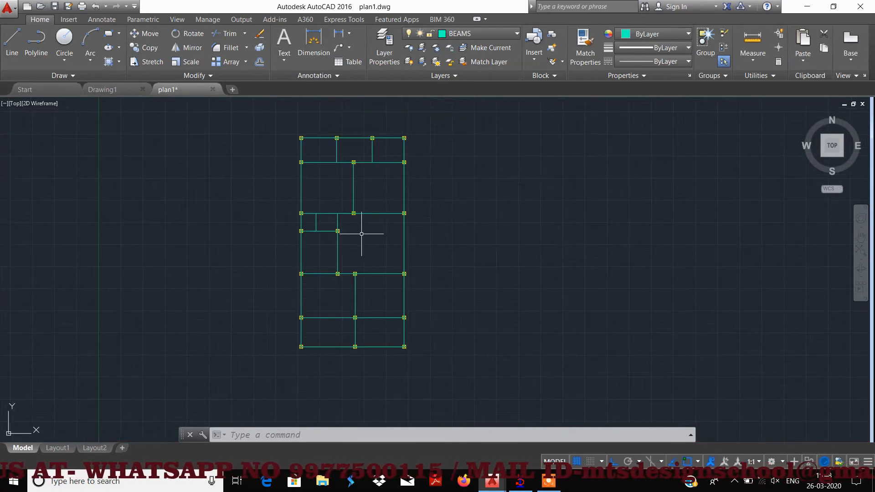
scroll(318, 219, up, 2)
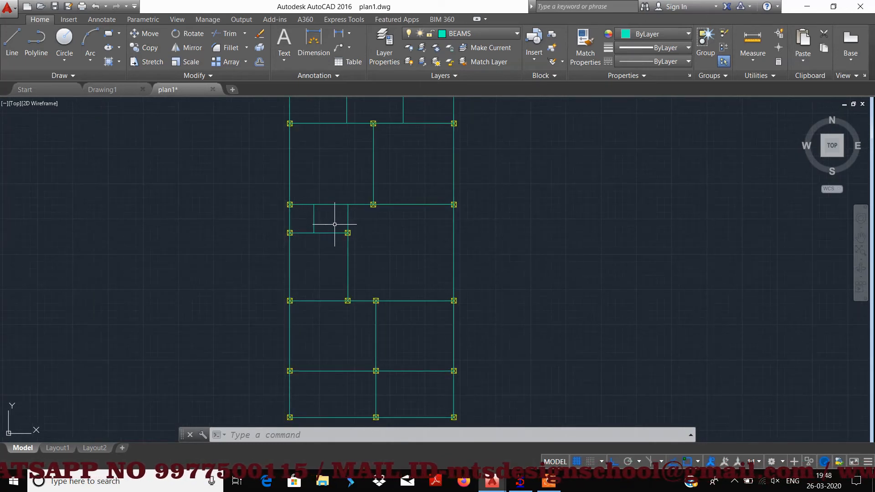
scroll(335, 224, up, 2)
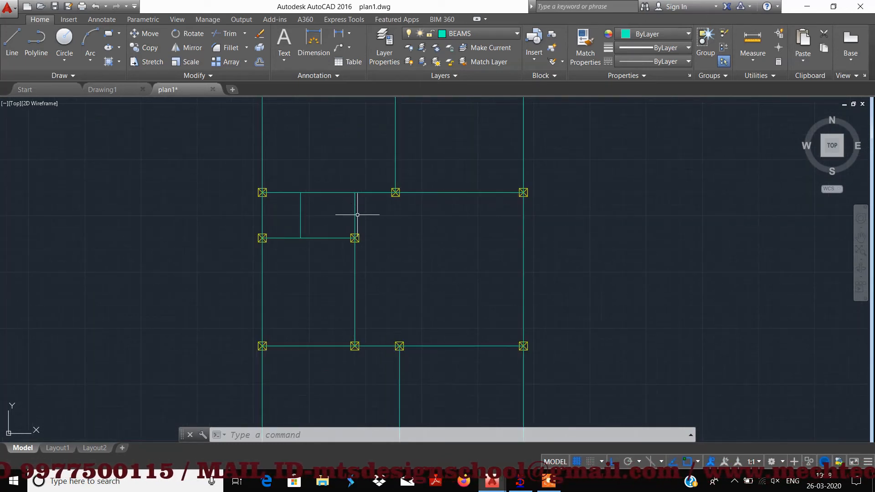
Shorten the vertical beam line beside the small bays by moving its upper end down to the fourth row's inner column centre.
click(357, 215)
click(354, 193)
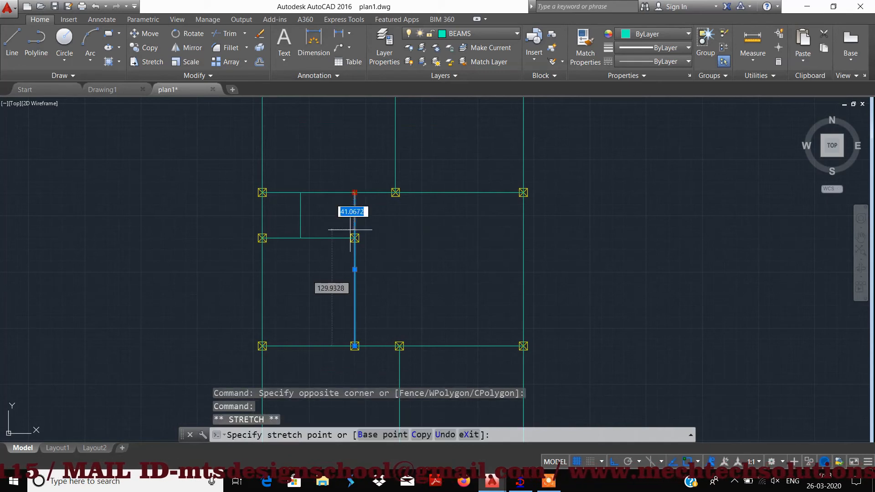
click(354, 238)
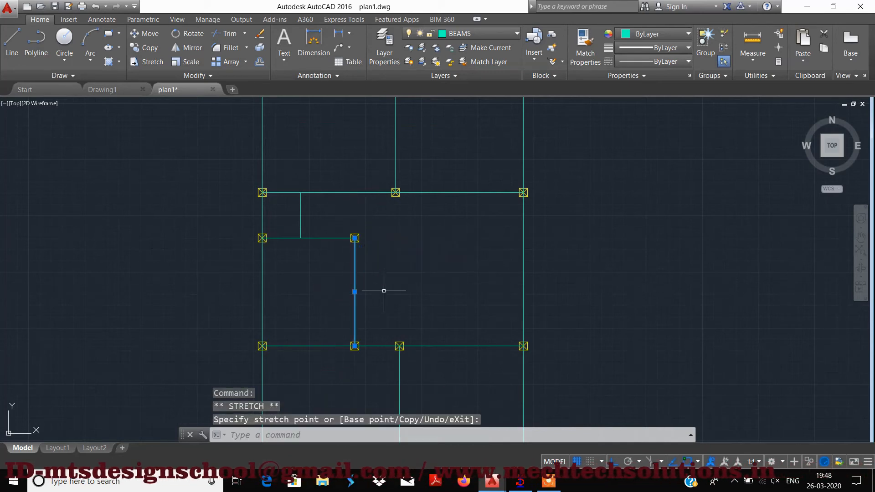
key(Escape)
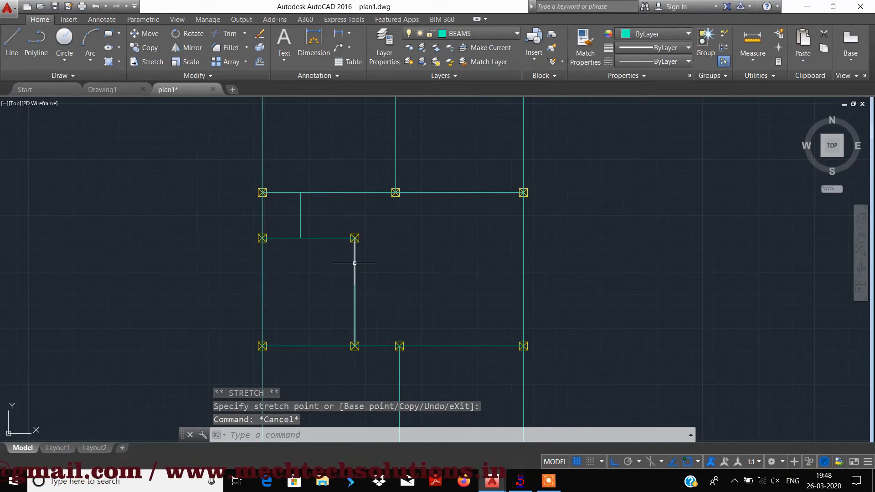
Stretch the shortened vertical beam line from the inner column centre back up to the third row's horizontal beam.
click(354, 241)
click(354, 238)
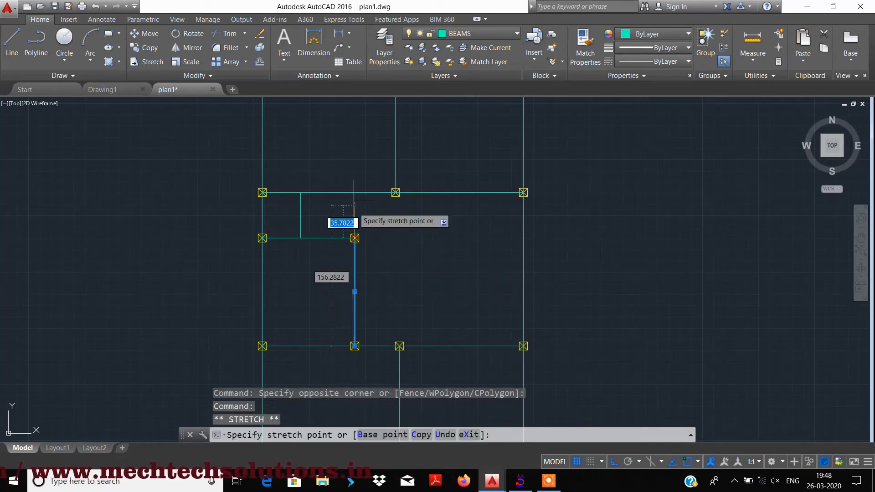
scroll(417, 259, down, 4)
key(Escape)
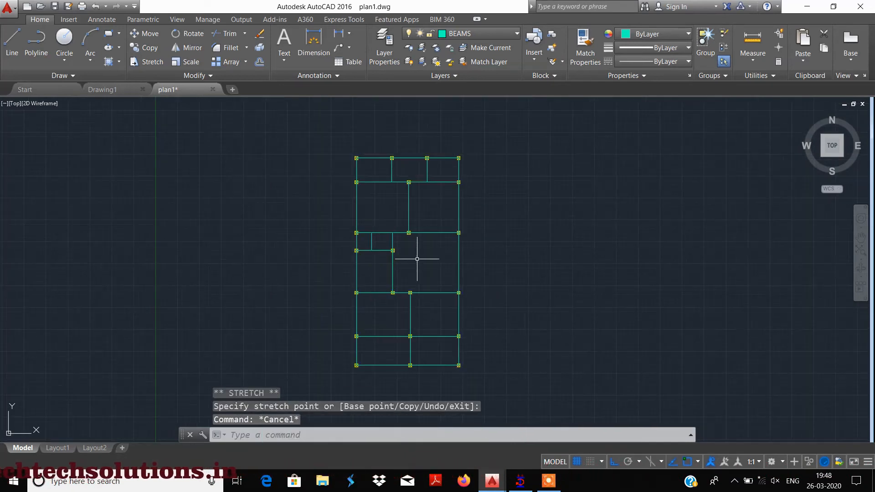
Turn off the COLUMNS layer to leave only the beam lines displayed.
scroll(437, 234, down, 4)
scroll(411, 207, up, 4)
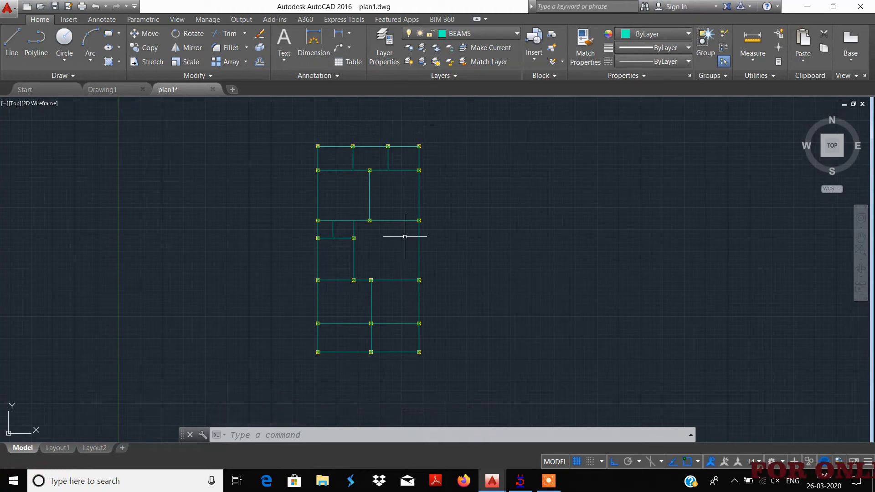
middle_drag(380, 206, 371, 222)
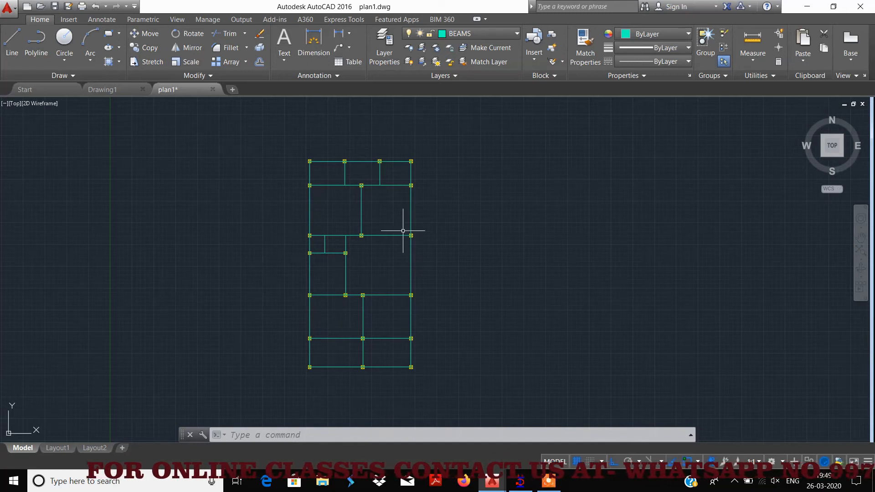
click(489, 36)
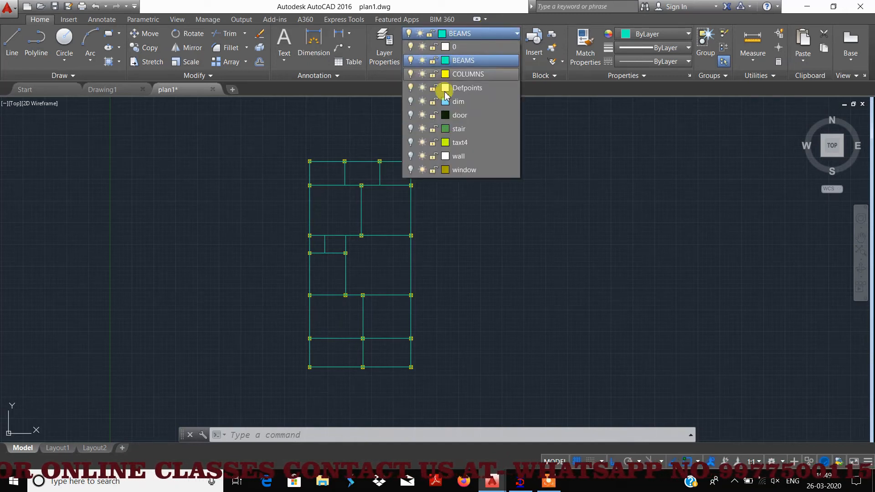
click(410, 74)
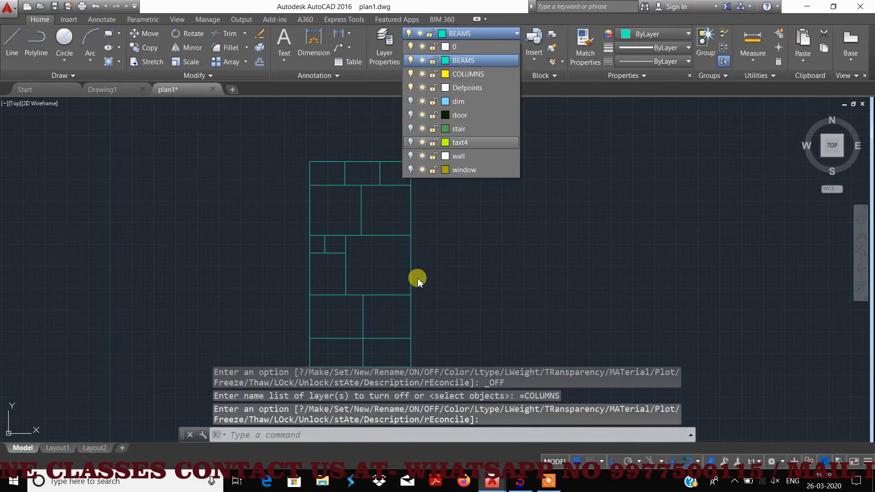
click(453, 277)
scroll(469, 231, down, 4)
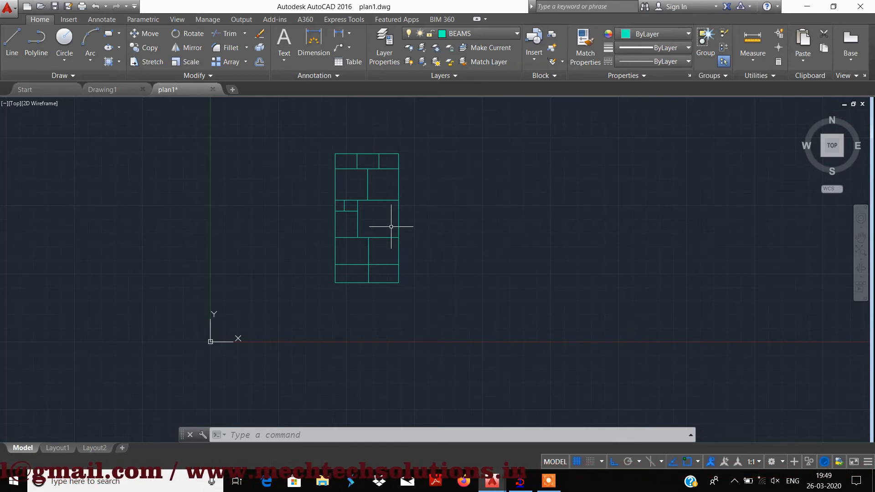
click(462, 33)
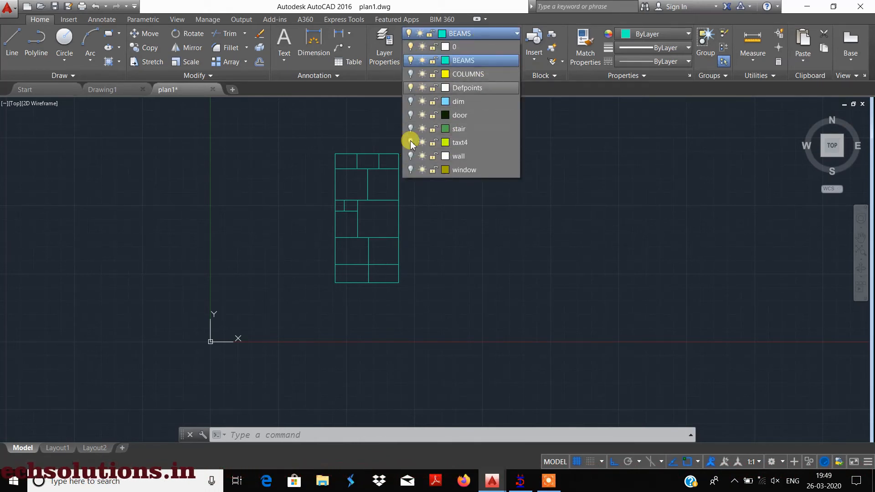
click(446, 205)
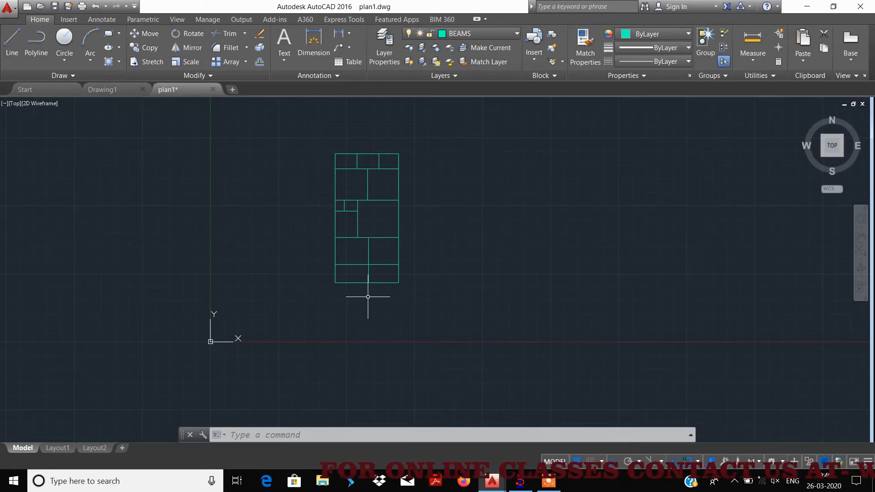
mouse_move(177, 91)
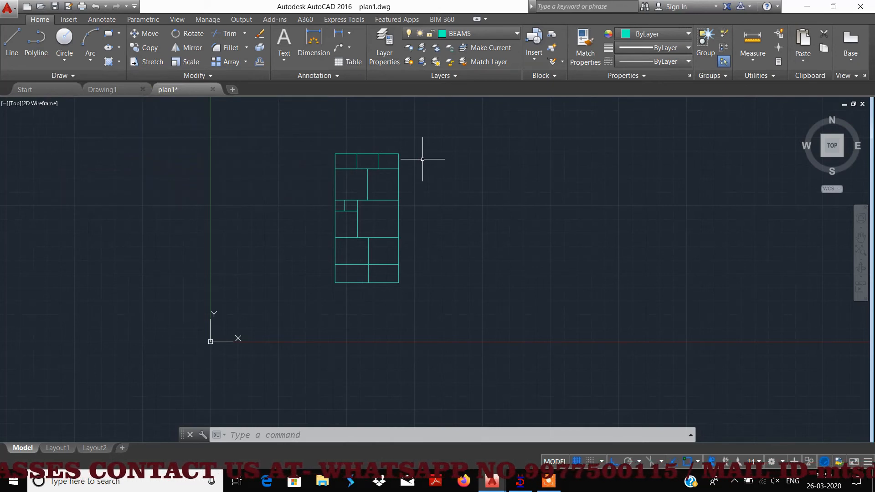
click(481, 35)
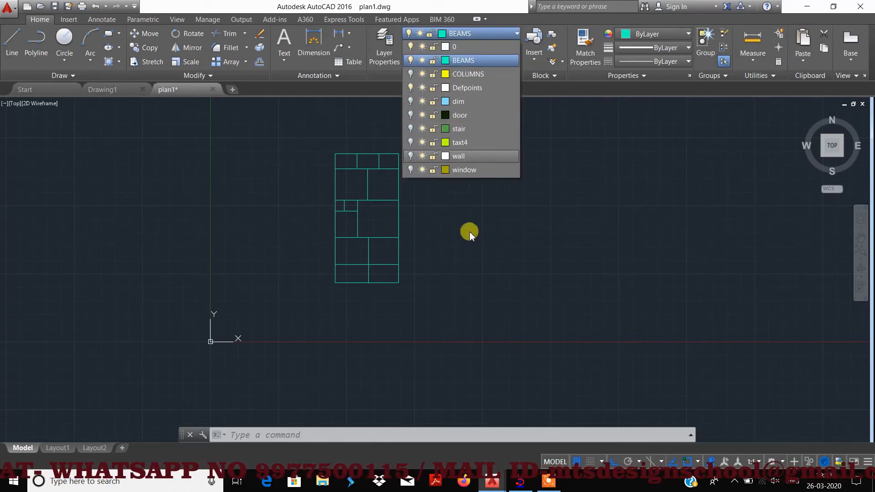
click(459, 249)
scroll(378, 206, up, 1)
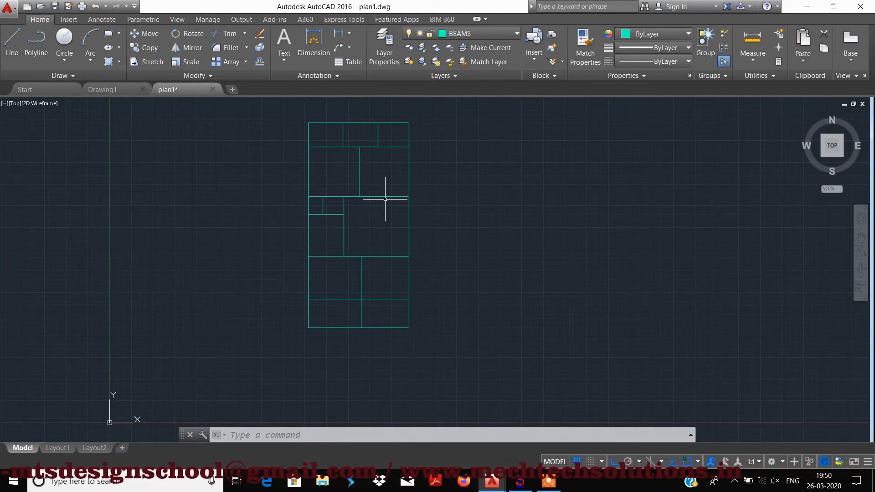
scroll(382, 231, down, 1)
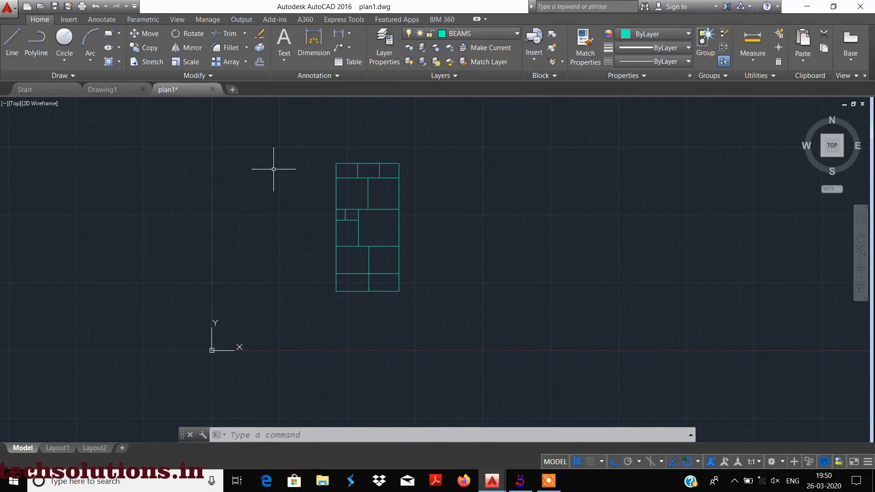
Copy all the beam lines of plan1.dwg to the clipboard and create a new drawing.
click(453, 149)
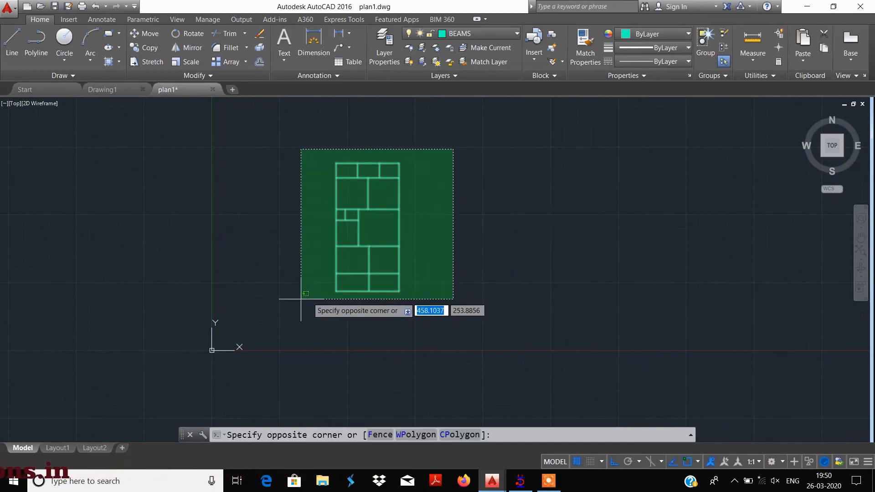
click(289, 312)
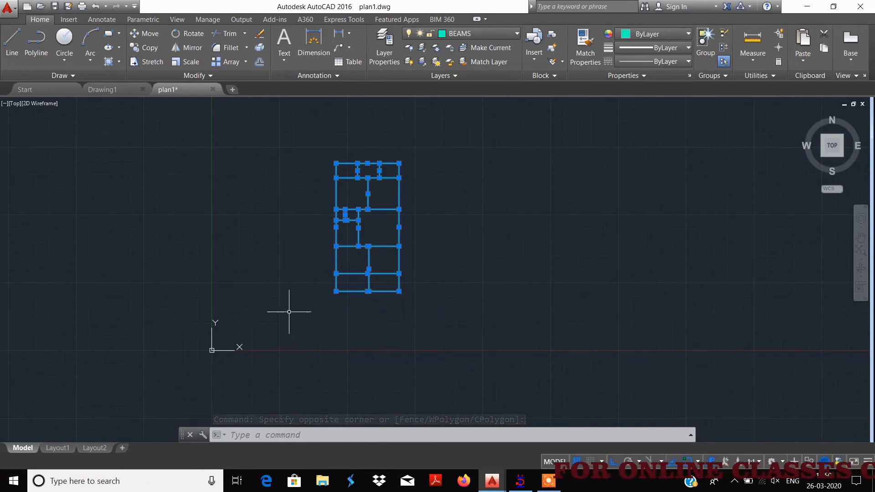
key(ctrl+c)
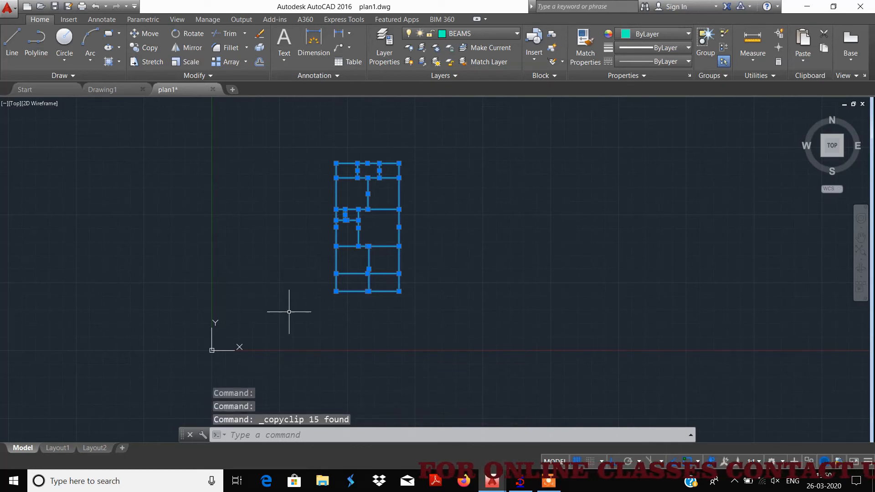
click(232, 90)
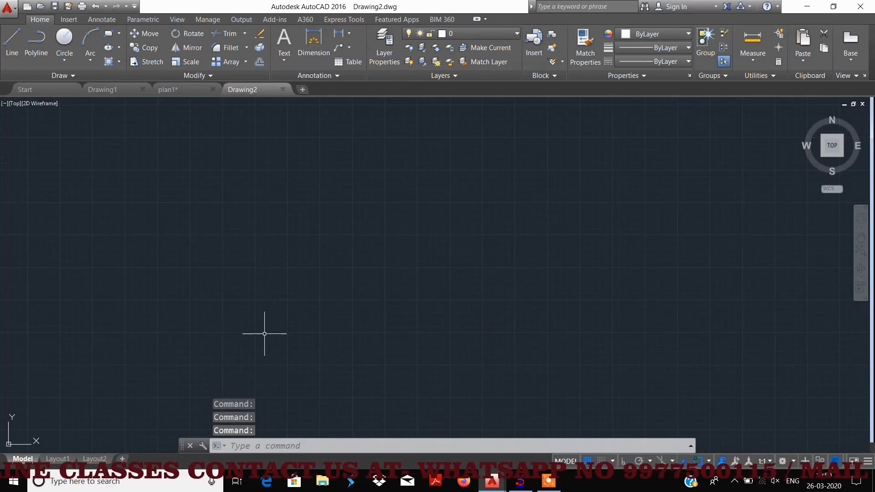
Paste the copied beam layout into the new drawing with its insertion point at 0,0.
key(ctrl+v)
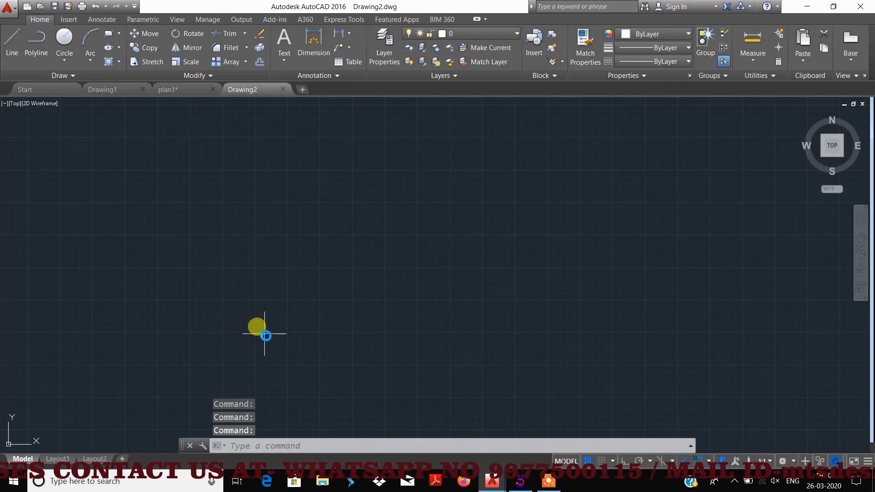
middle_drag(262, 320, 321, 279)
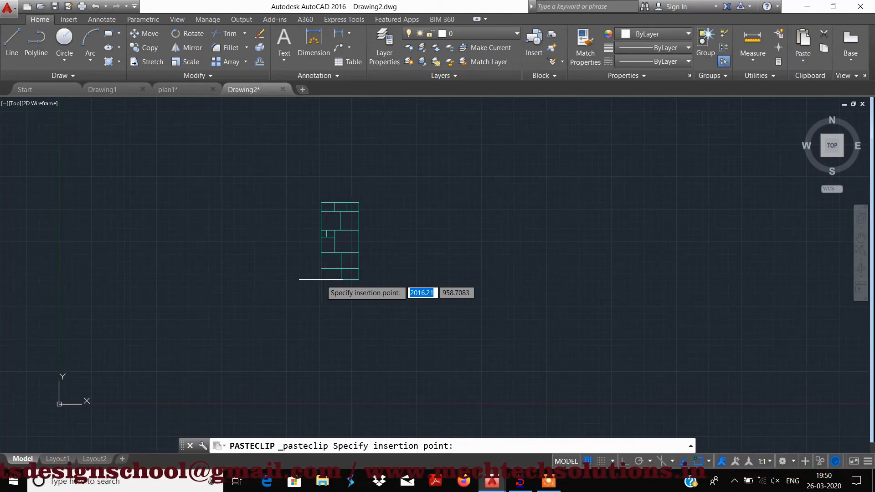
text(0)
key(Tab)
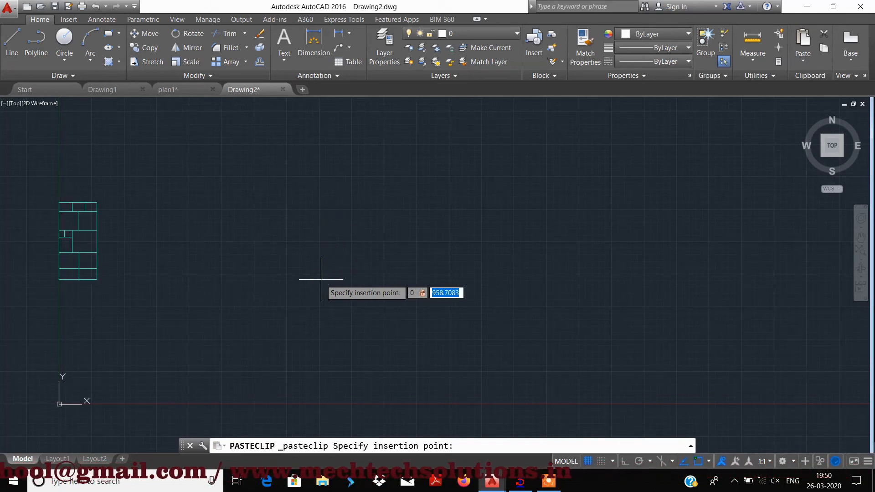
text(0)
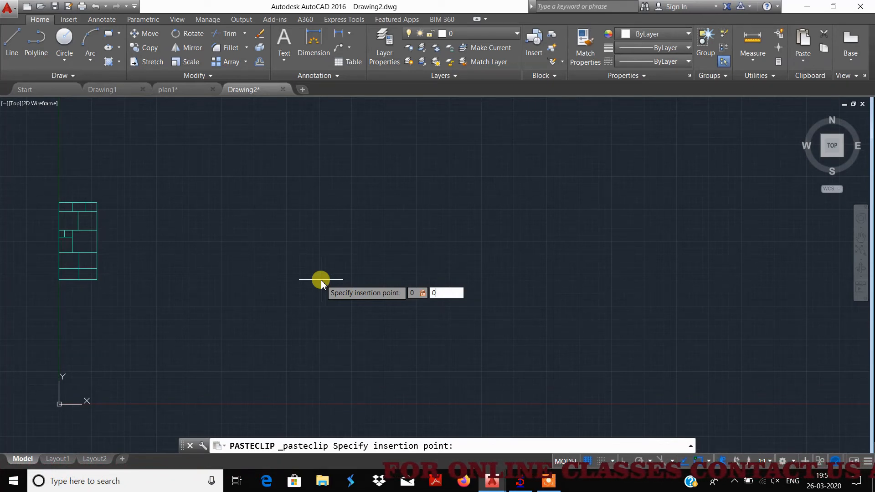
key(Return)
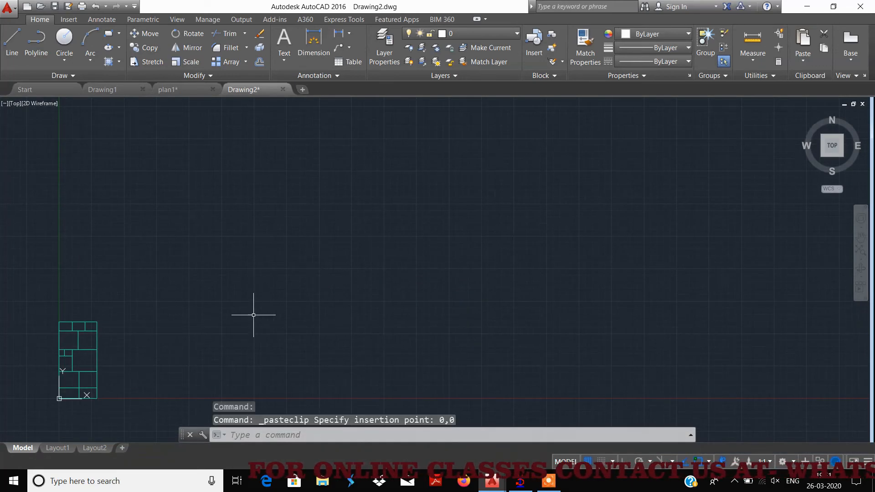
Examine how the pasted beam layout sits relative to the origin, checking its lower-left and upper-left corners.
middle_drag(166, 332, 502, 195)
scroll(408, 241, up, 2)
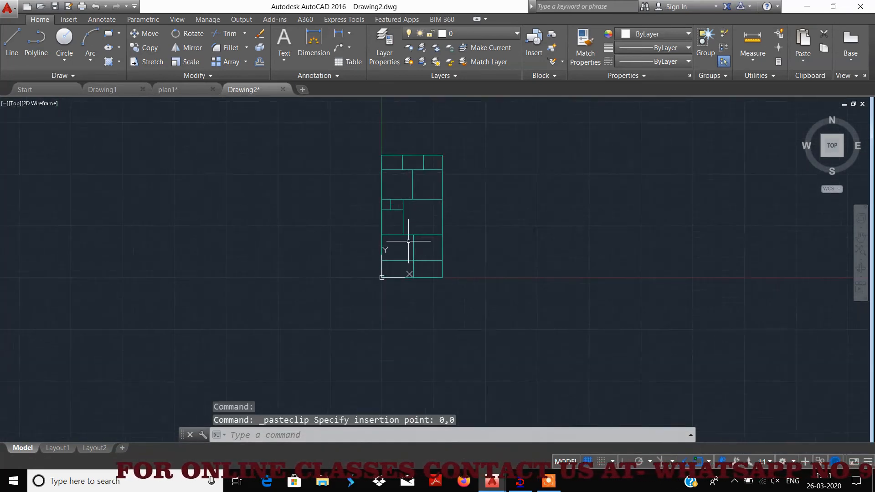
scroll(409, 241, up, 2)
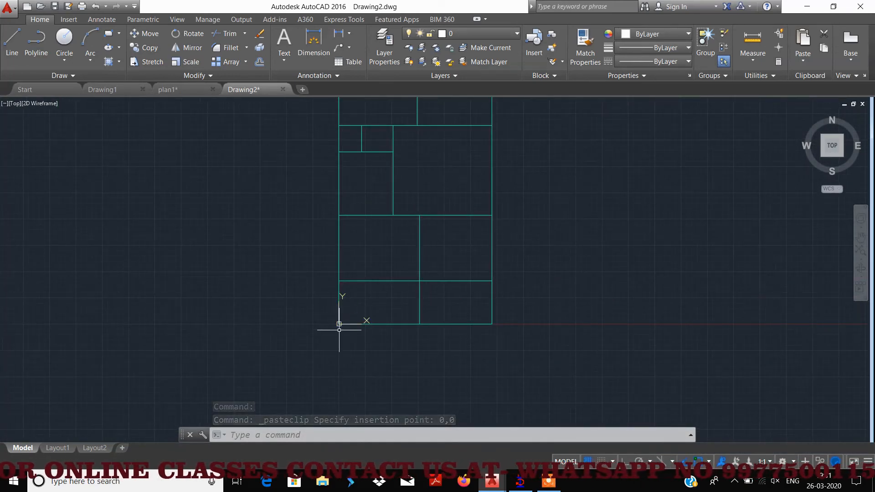
middle_drag(342, 326, 329, 353)
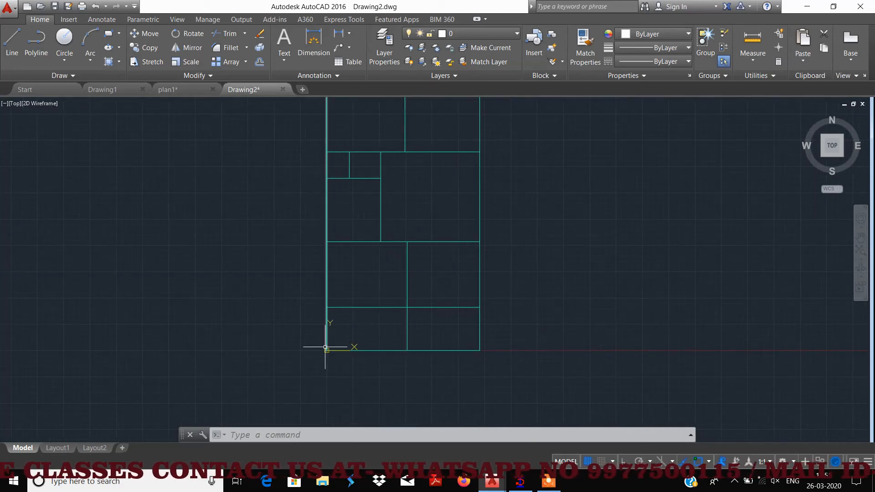
scroll(328, 348, down, 2)
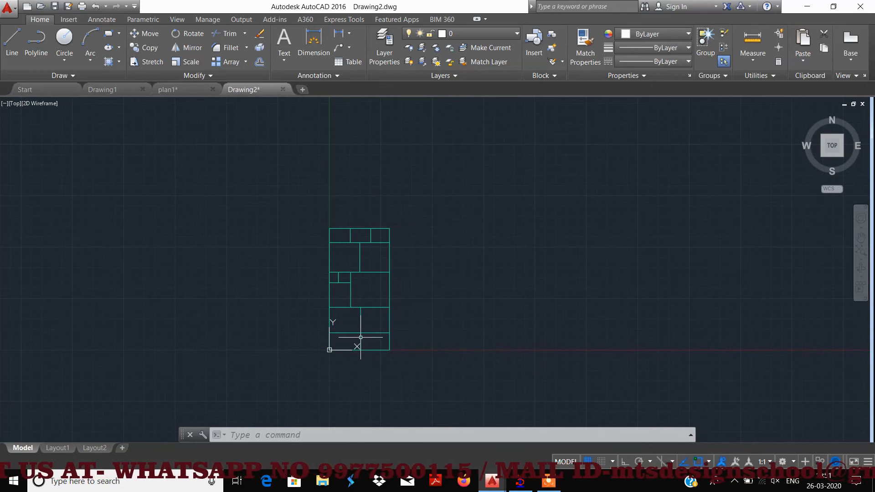
scroll(384, 318, up, 1)
middle_drag(364, 293, 391, 289)
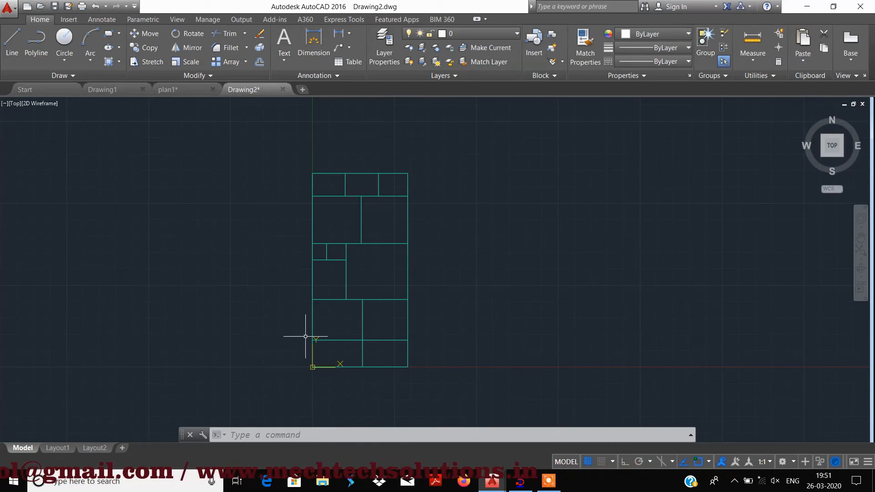
scroll(303, 341, down, 3)
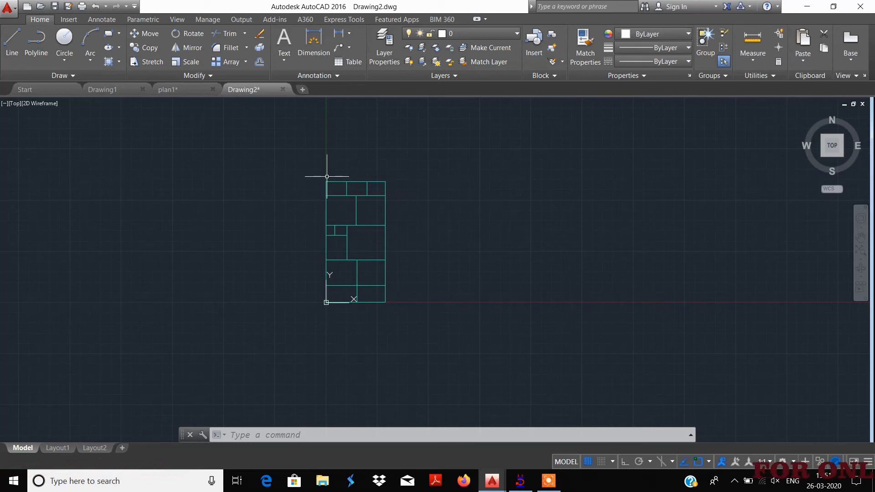
scroll(324, 177, up, 4)
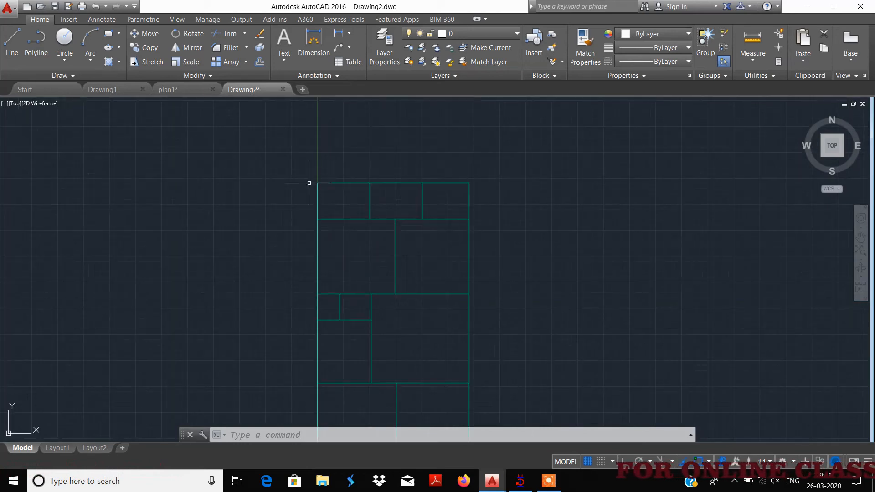
Move the whole beam layout from its upper-left corner to the origin.
scroll(335, 170, down, 4)
click(404, 155)
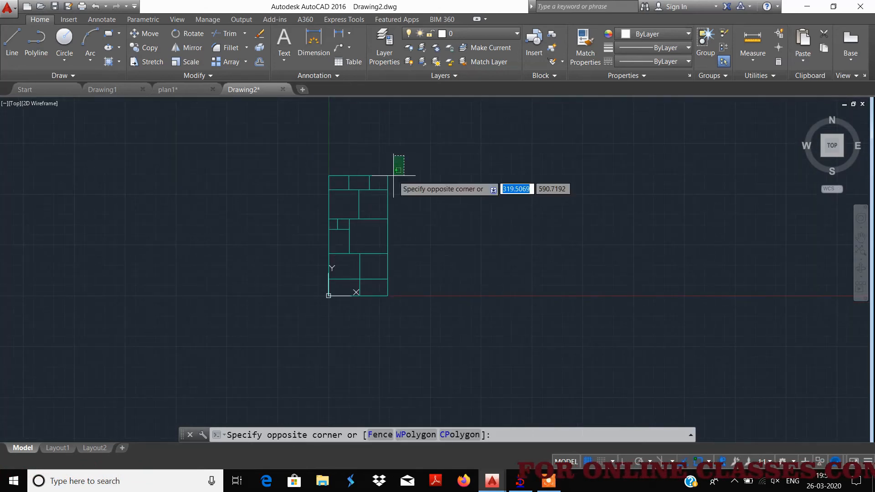
click(298, 321)
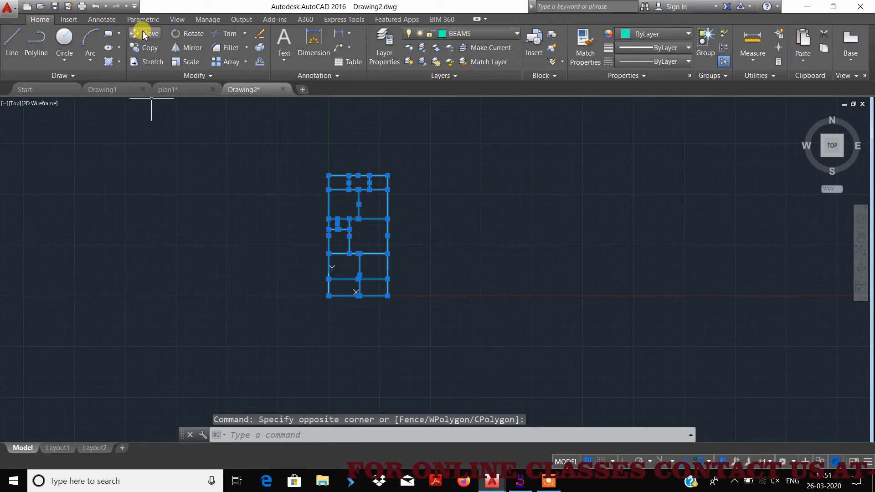
click(138, 48)
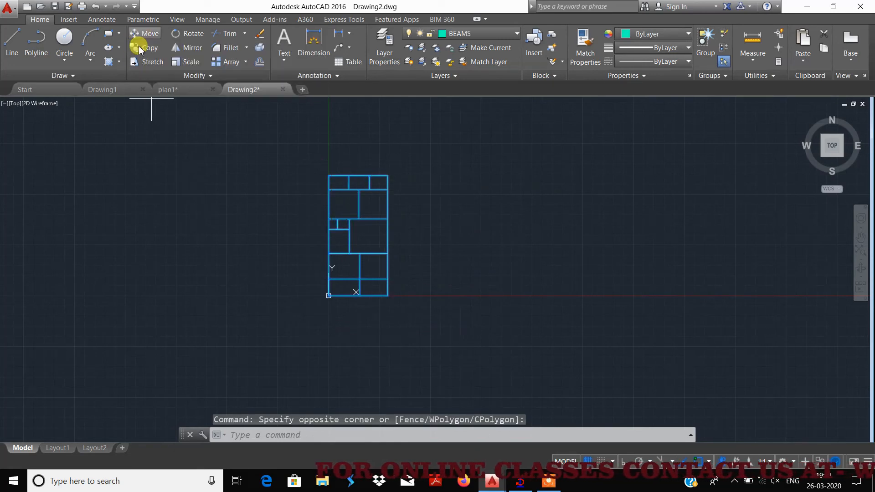
click(328, 175)
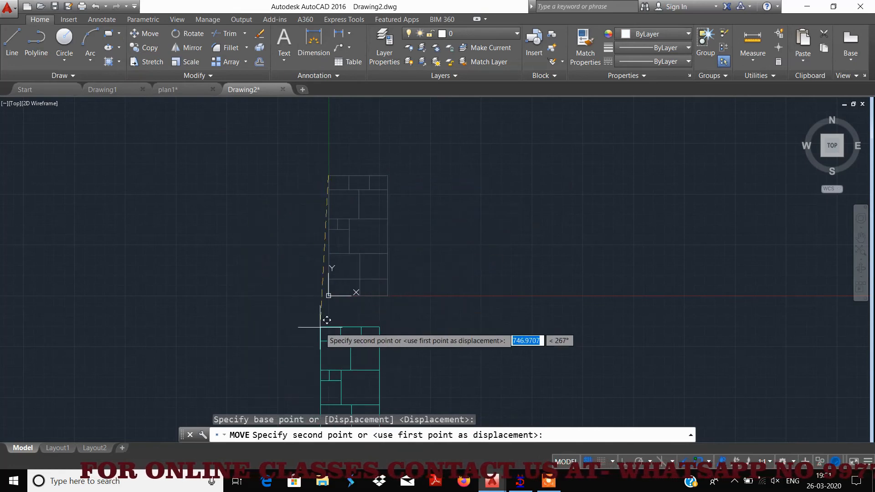
click(328, 296)
Check the moved layout's corner against the origin and switch the view to SW Isometric.
scroll(348, 281, down, 5)
middle_drag(378, 299, 376, 255)
scroll(330, 263, up, 5)
scroll(330, 263, up, 5)
scroll(366, 282, down, 5)
middle_drag(362, 297, 362, 277)
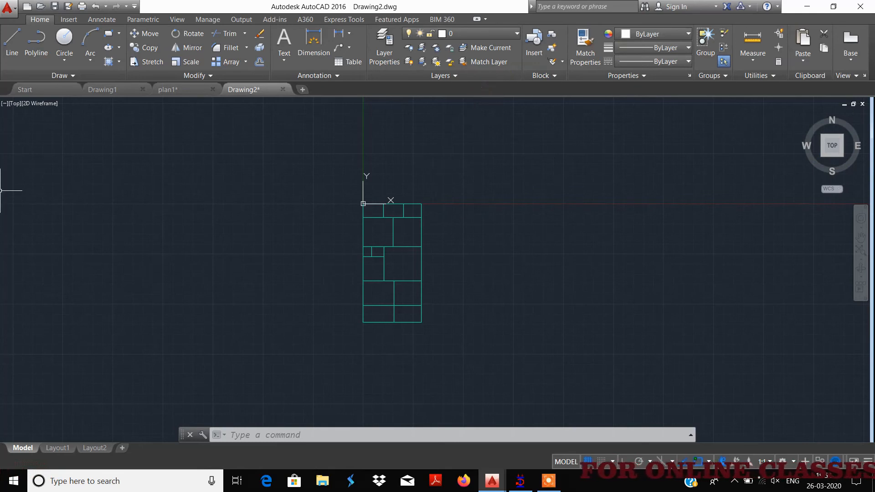
click(15, 104)
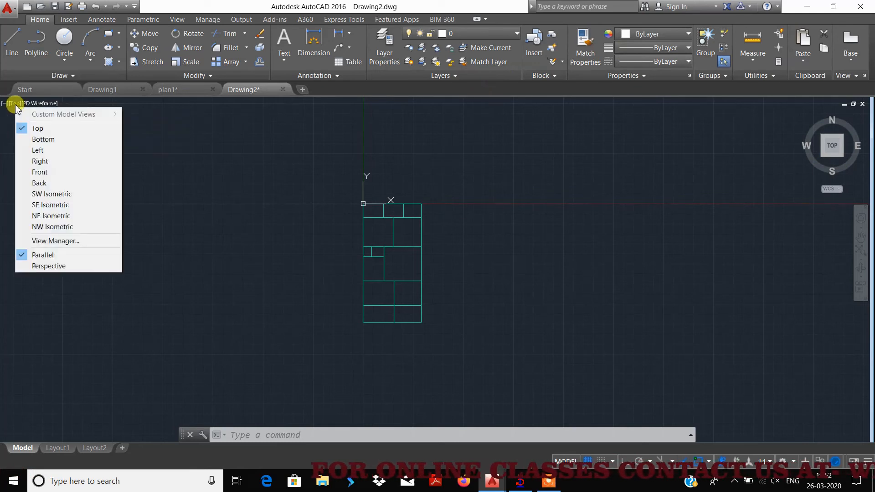
click(48, 195)
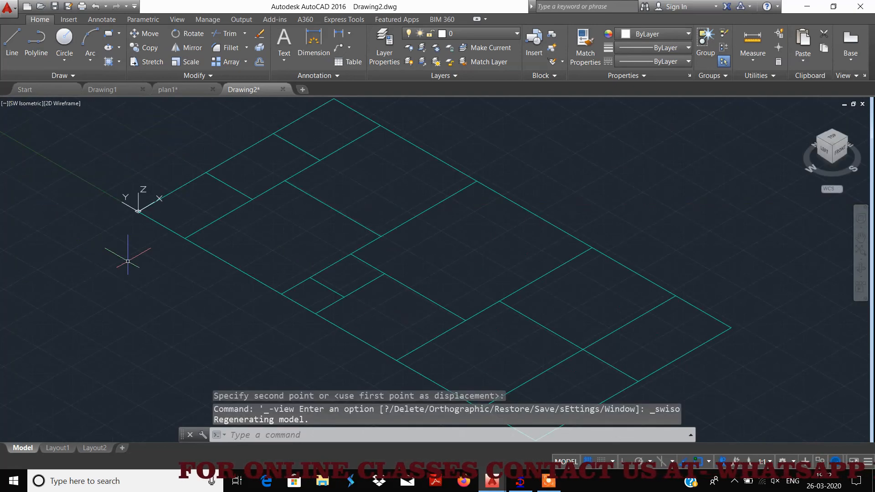
Examine the isometric beam layout and its corner at the origin.
scroll(209, 254, down, 5)
middle_drag(225, 303, 314, 289)
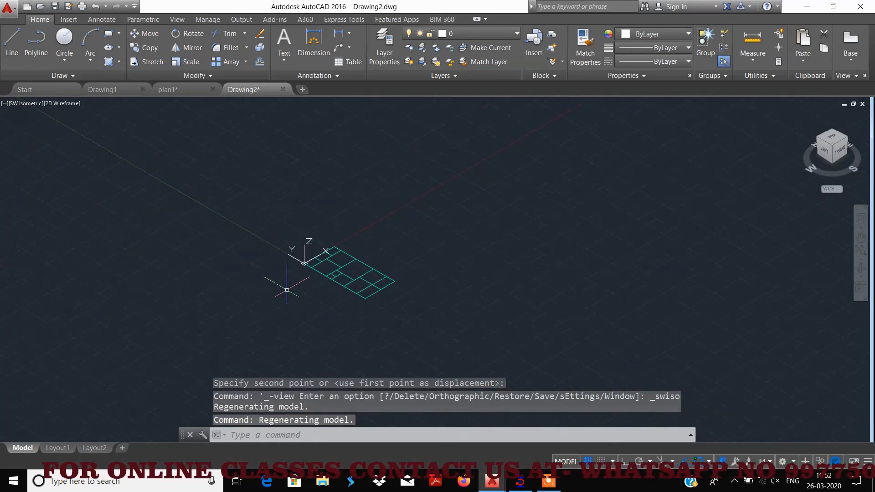
scroll(319, 291, up, 2)
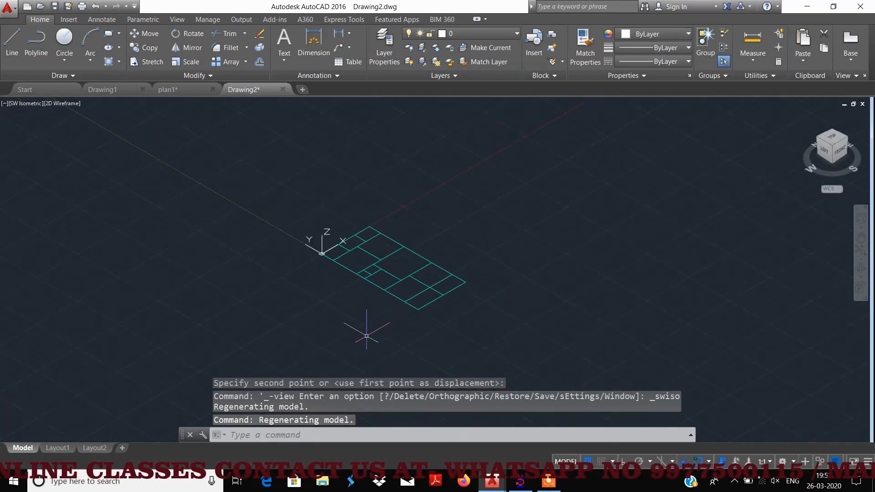
scroll(318, 255, up, 2)
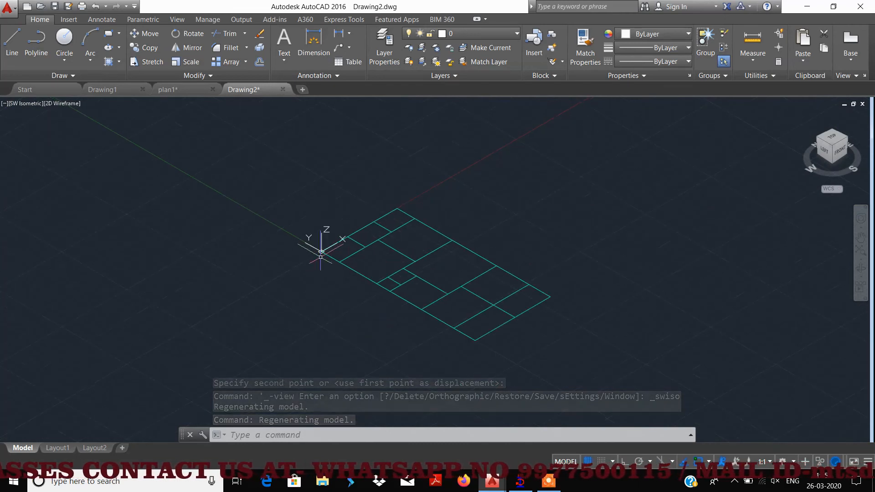
scroll(317, 244, down, 3)
scroll(328, 278, up, 2)
middle_drag(344, 270, 307, 313)
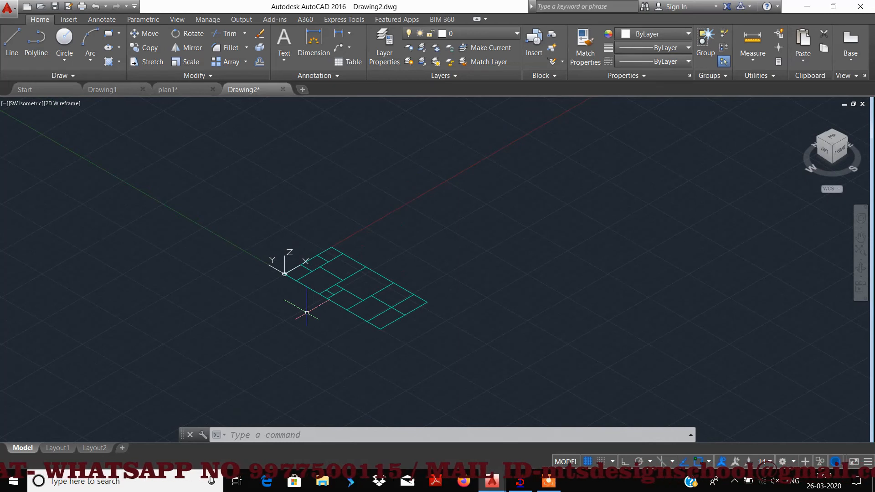
scroll(301, 317, up, 2)
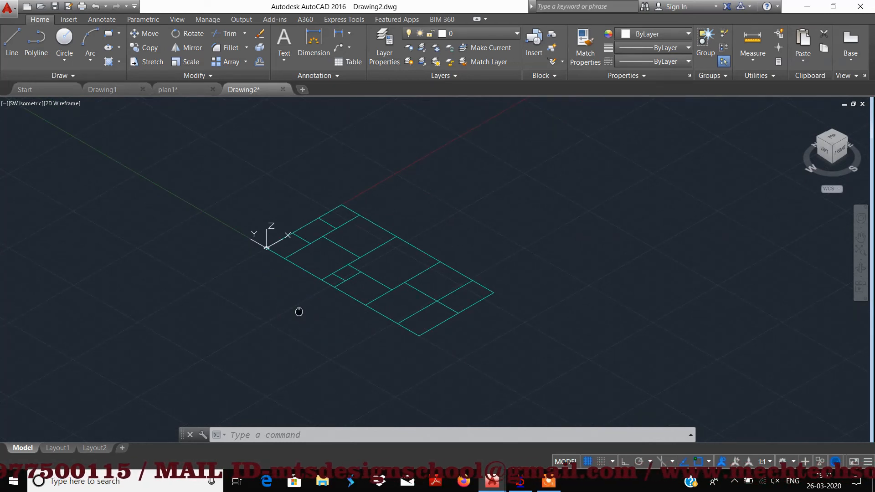
middle_drag(299, 312, 265, 328)
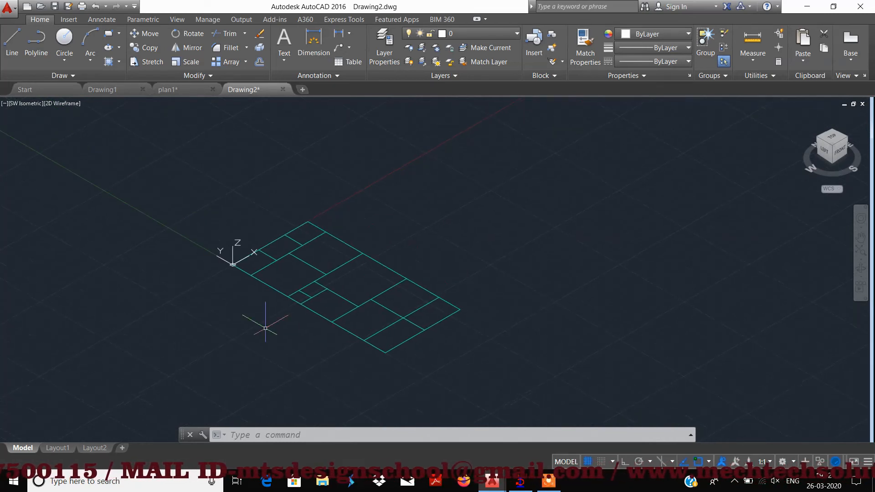
Turn on Ortho mode during a trial 120-unit vertical line from the origin, and cancel that line.
click(12, 43)
scroll(212, 244, up, 2)
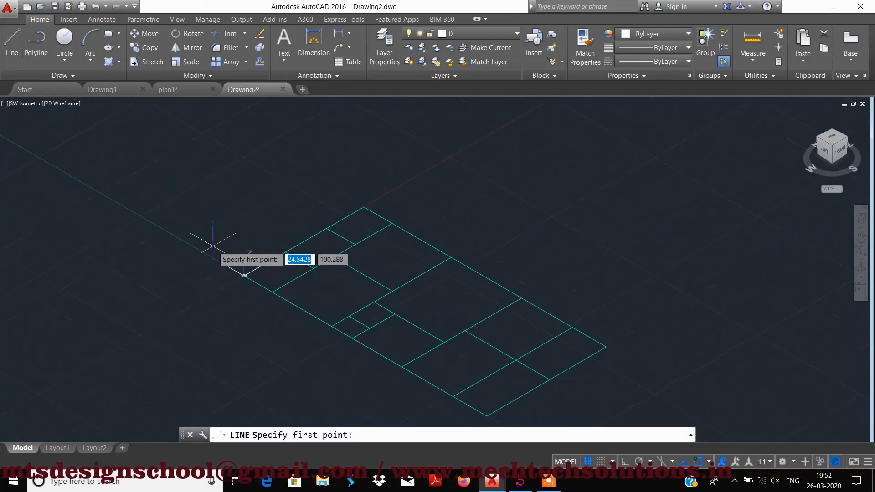
click(244, 276)
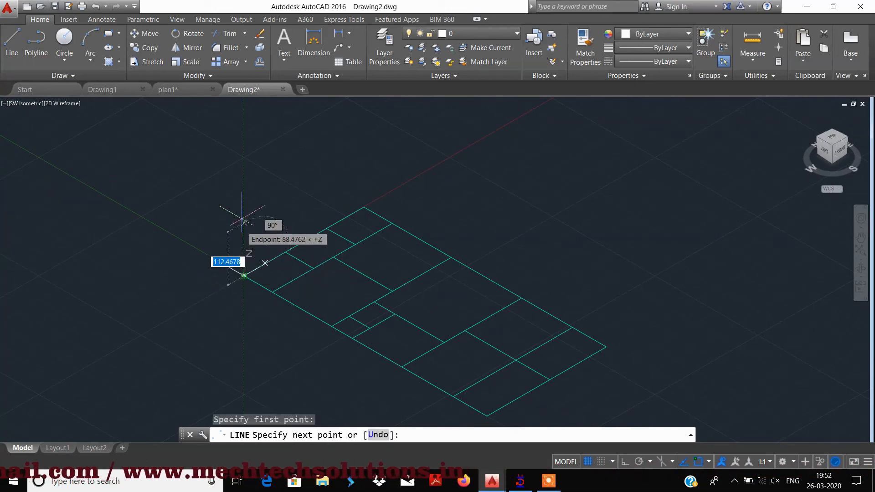
click(625, 462)
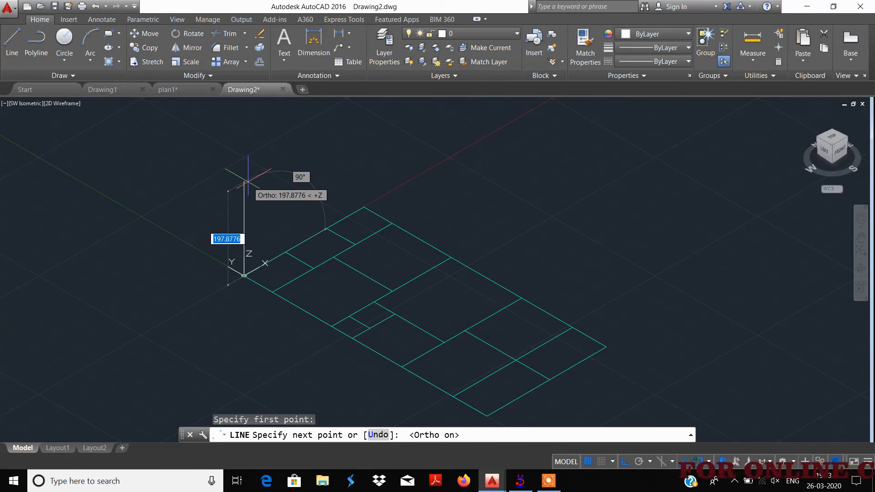
text(120)
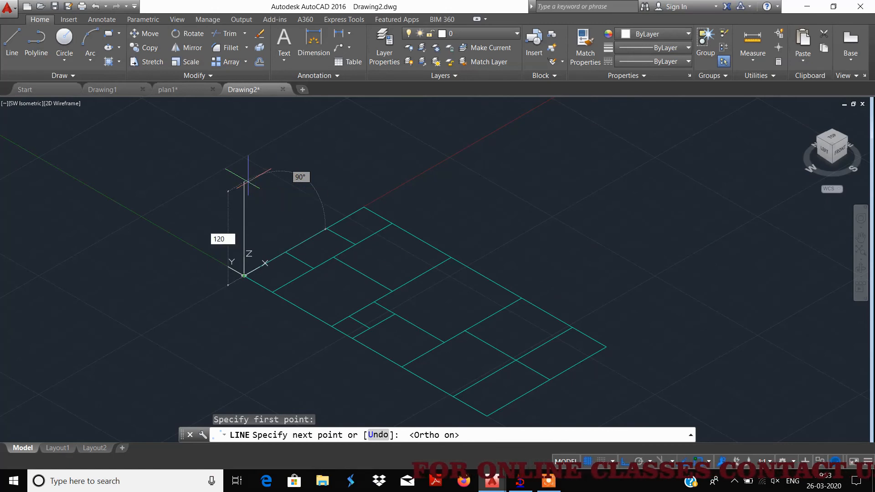
key(Escape)
key(Escape)
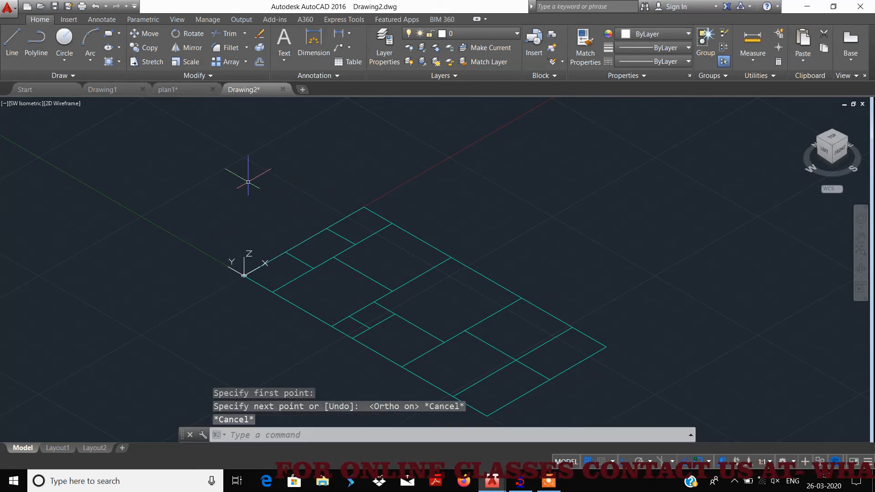
Set the drawing's insertion scale units to Inches and recheck the setting in Drawing Units.
scroll(301, 199, down, 2)
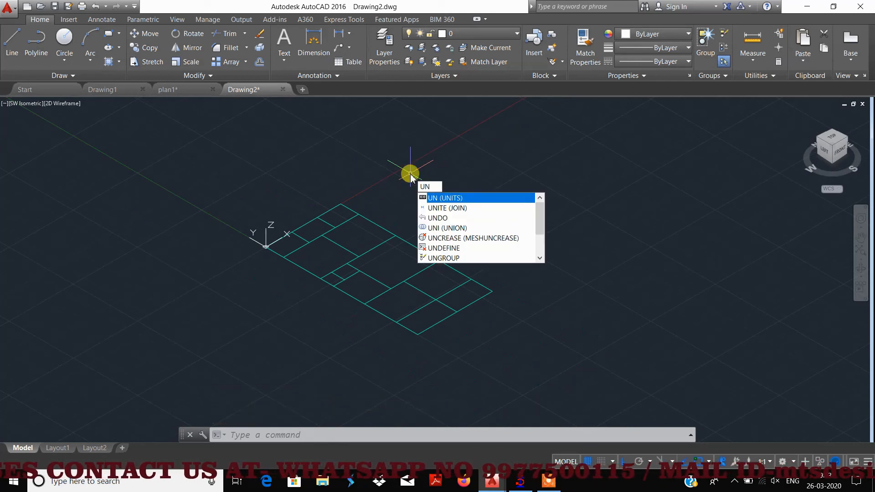
key(Return)
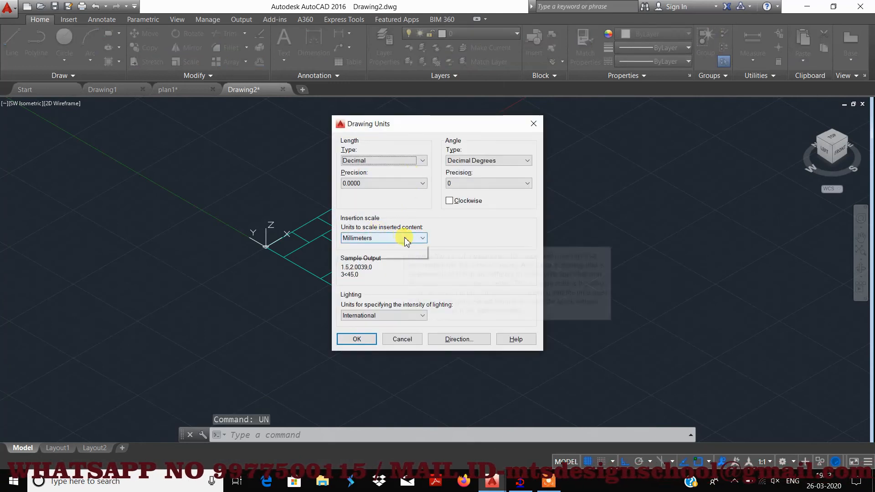
click(404, 239)
click(366, 255)
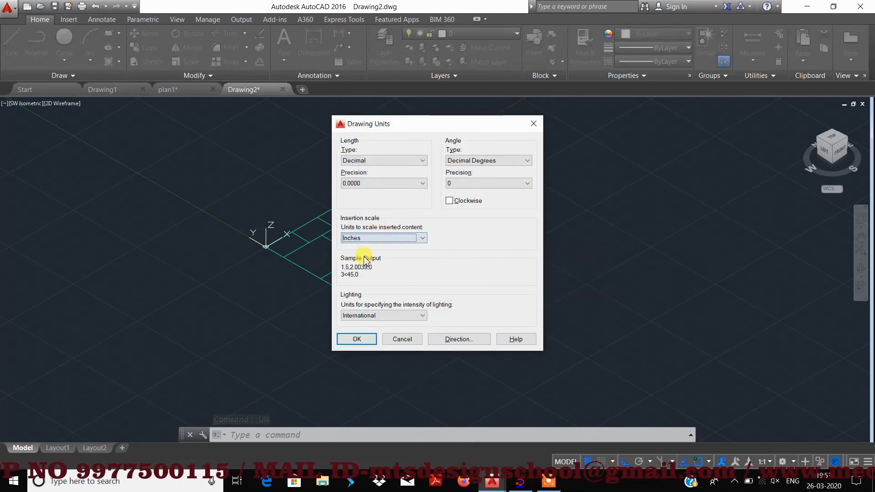
click(358, 339)
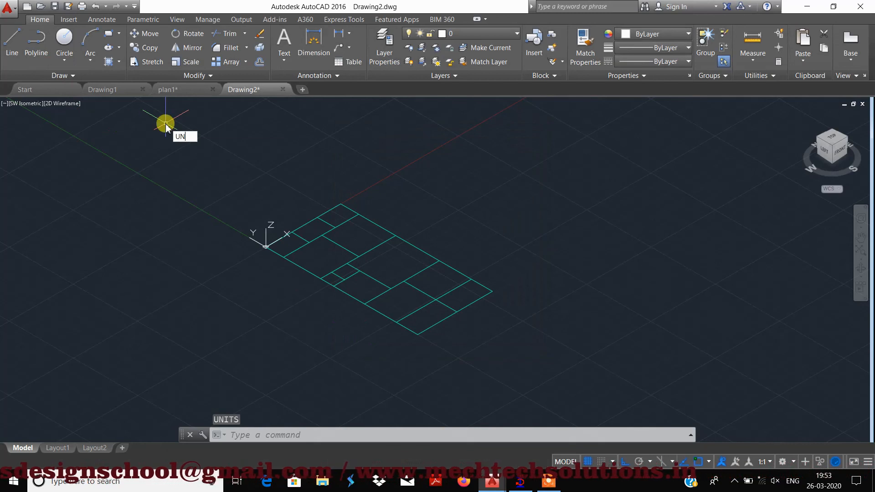
key(Return)
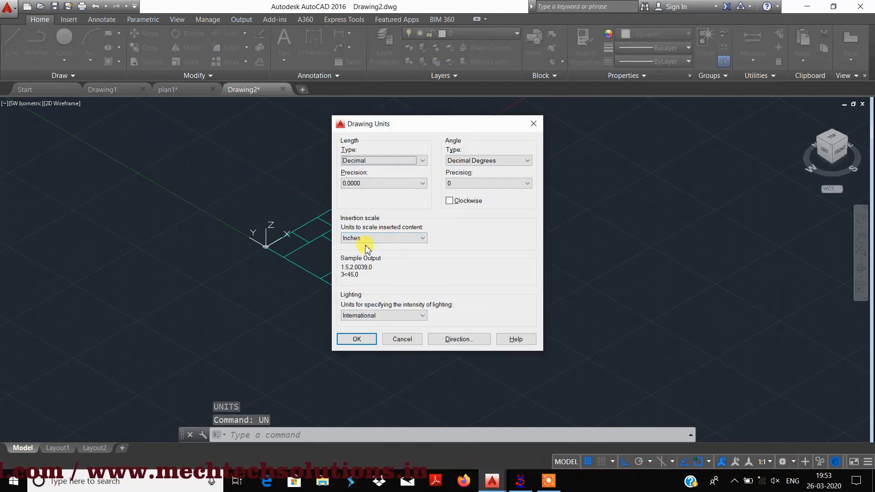
click(357, 339)
Draw a 120-unit vertical line along +Z from the layout's corner at the origin.
click(13, 45)
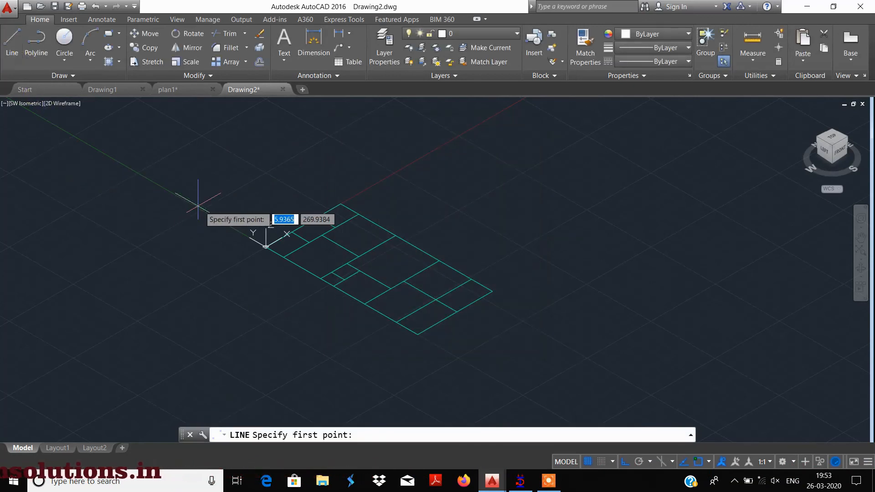
scroll(273, 216, up, 4)
scroll(207, 262, down, 4)
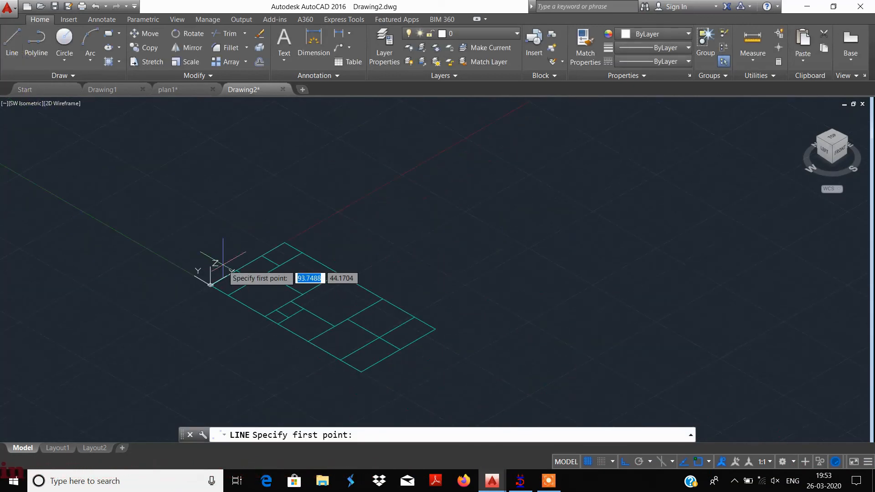
click(210, 285)
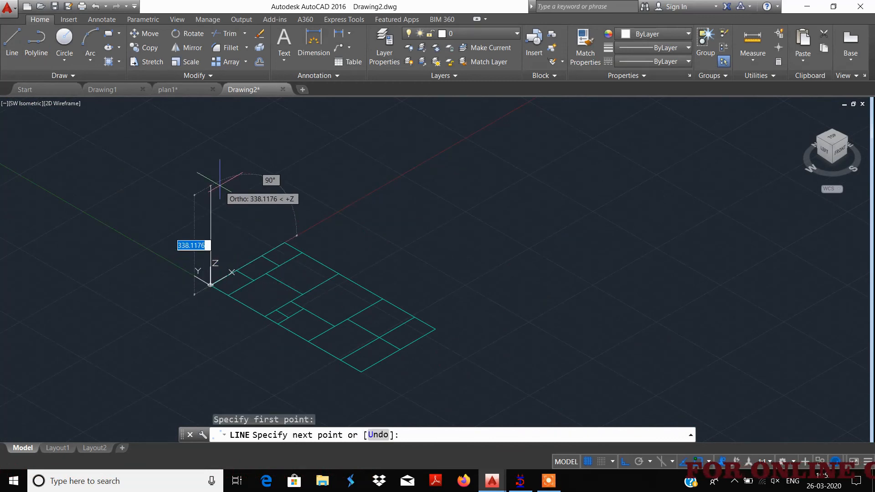
text(120)
key(Return)
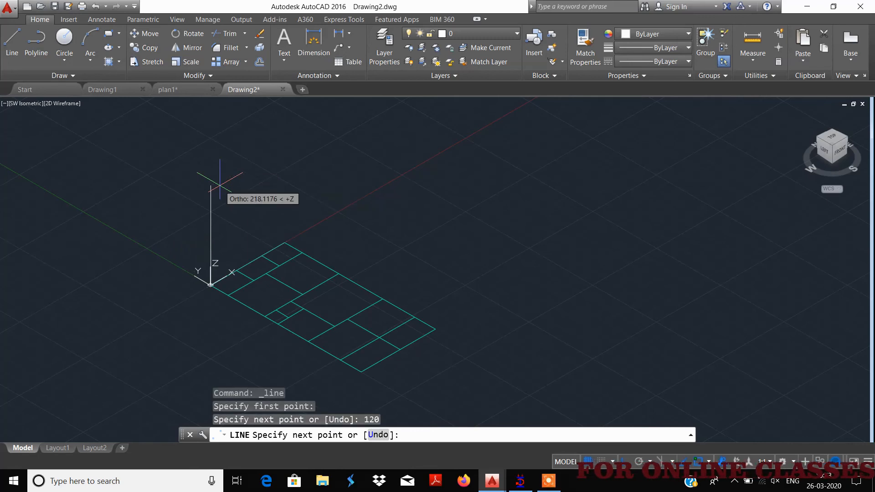
scroll(204, 300, up, 4)
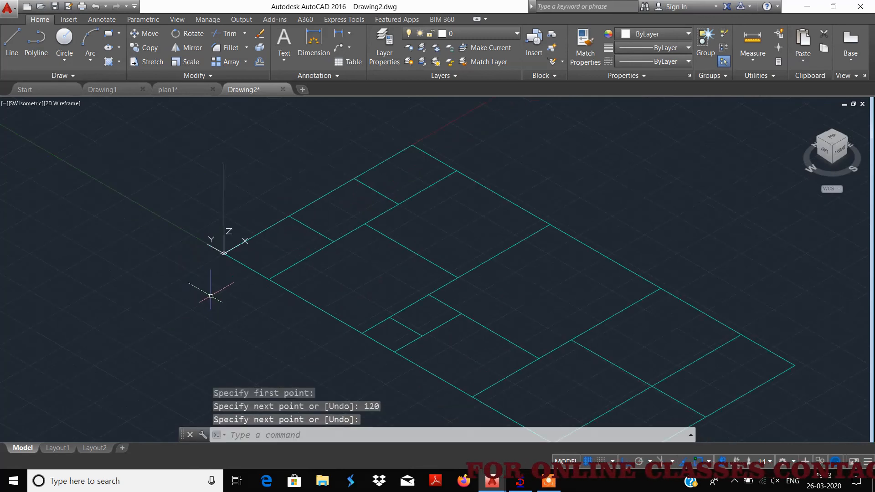
scroll(176, 254, down, 2)
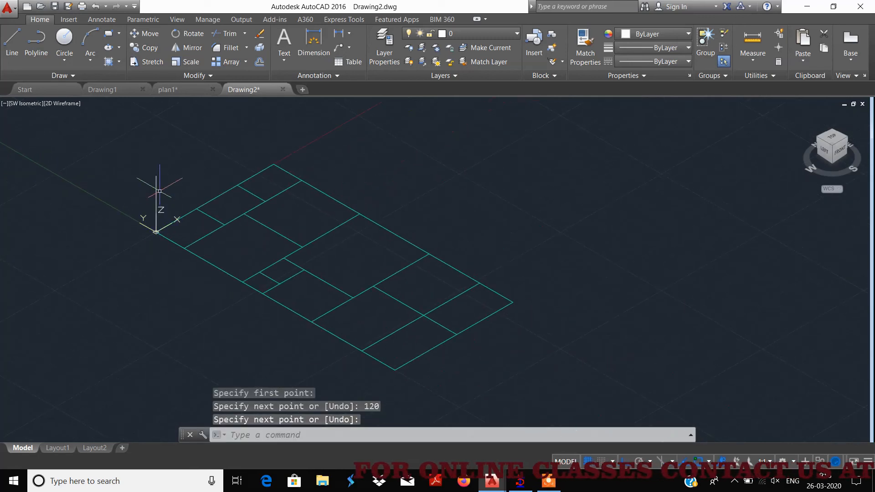
right_click(157, 188)
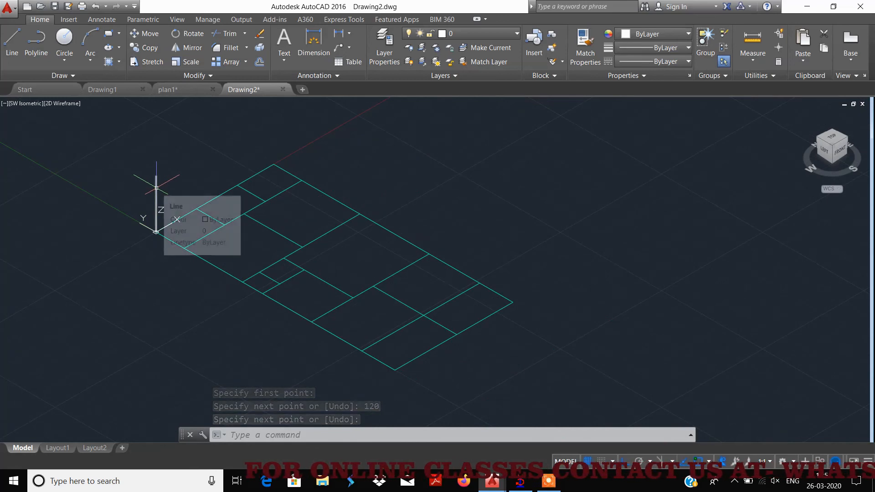
click(192, 218)
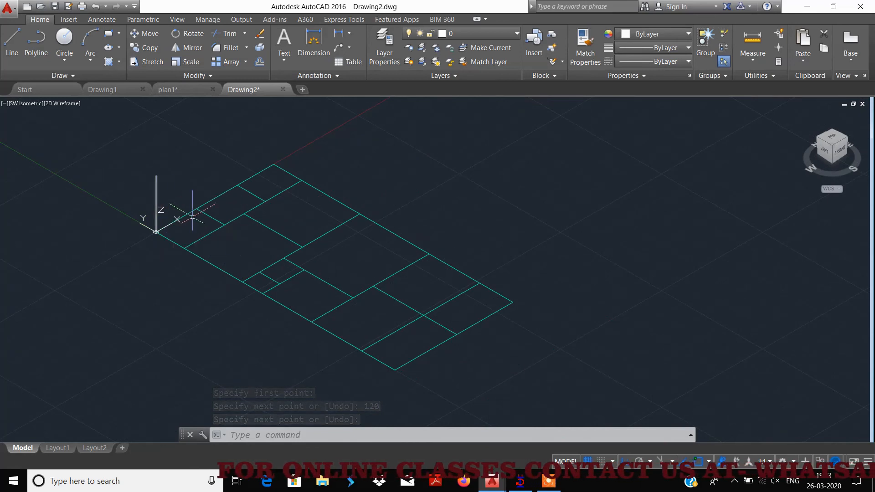
Move the whole beam layout from its corner at the origin to the upper end of the vertical line.
click(541, 163)
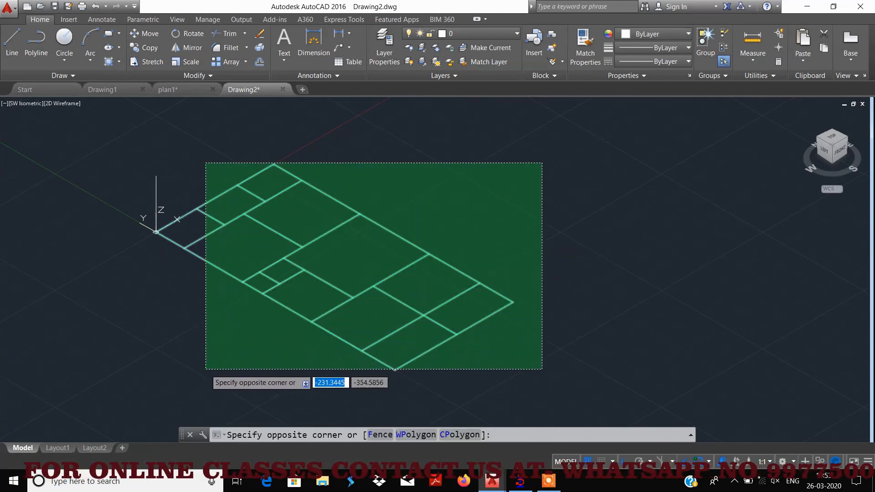
click(206, 369)
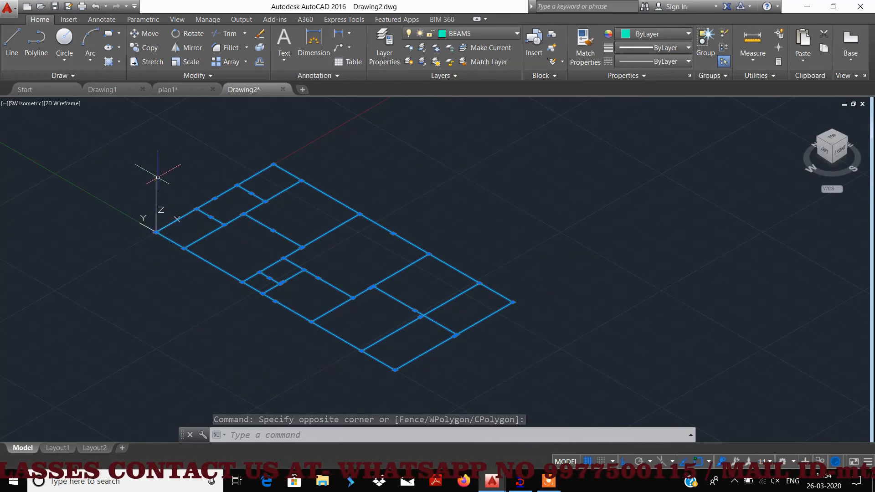
scroll(157, 179, up, 2)
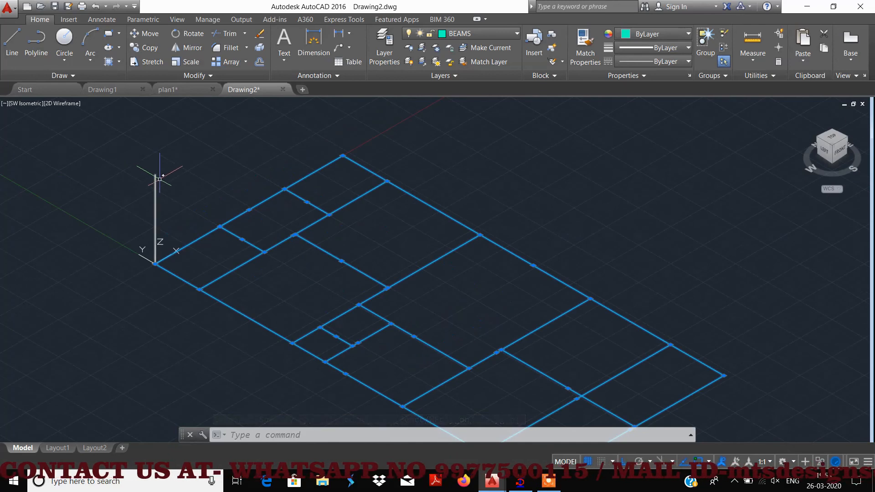
click(139, 35)
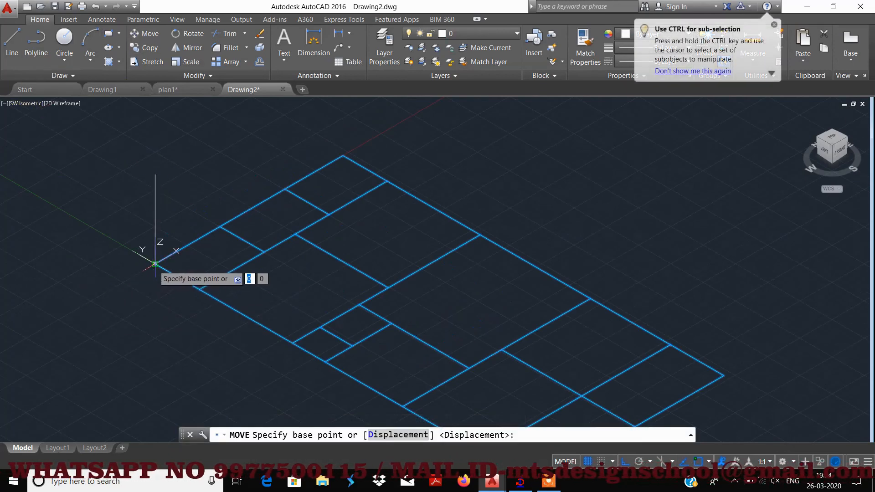
click(155, 263)
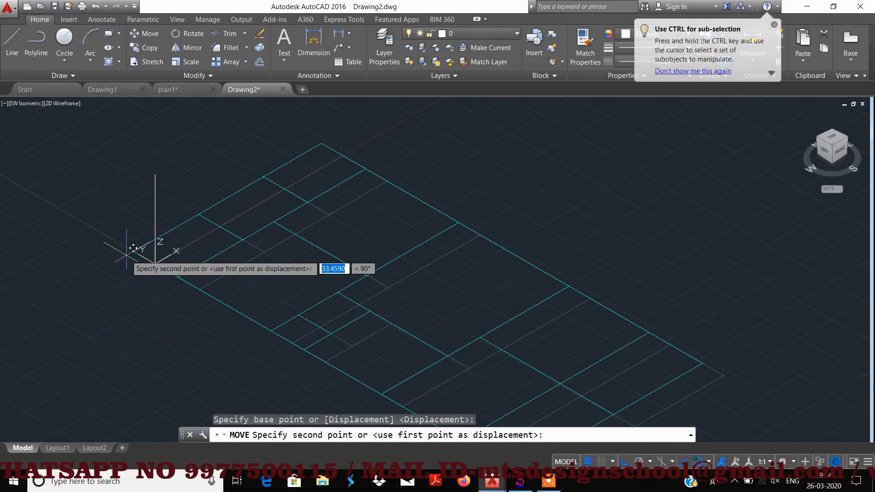
click(161, 165)
scroll(144, 268, down, 3)
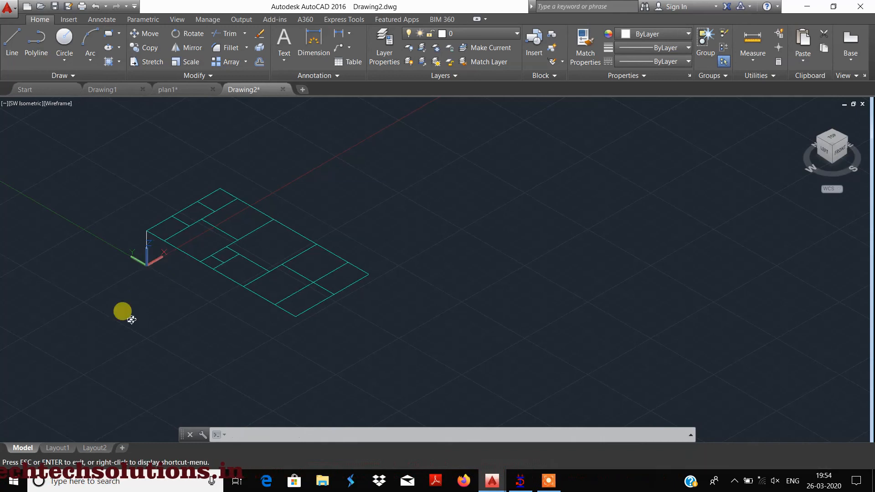
Copy the vertical line from its upper end to the two beam junctions and the far corner along the layout's short edge in X.
mouse_move(131, 319)
shift+middle_down()
mouse_move(121, 311)
mouse_move(140, 221)
mouse_move(236, 162)
mouse_move(261, 254)
mouse_move(172, 300)
mouse_move(112, 299)
mouse_move(125, 307)
shift+middle_up()
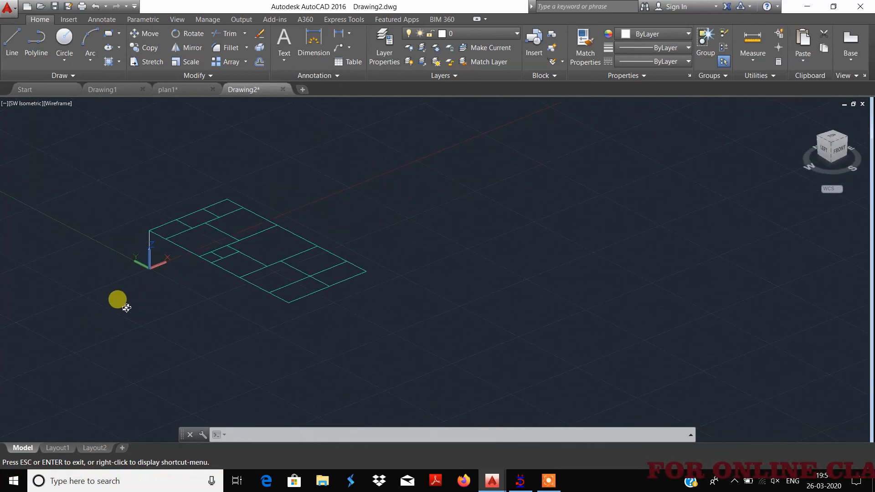
scroll(125, 254, up, 2)
middle_drag(161, 266, 191, 302)
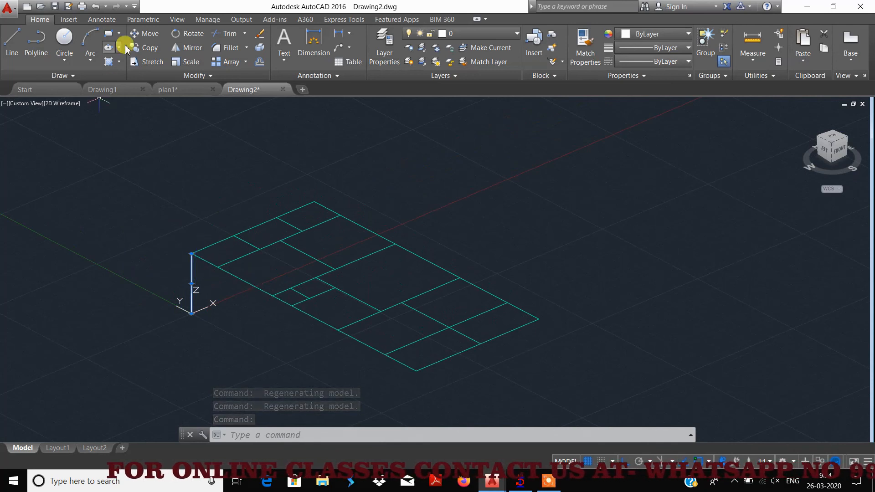
click(144, 48)
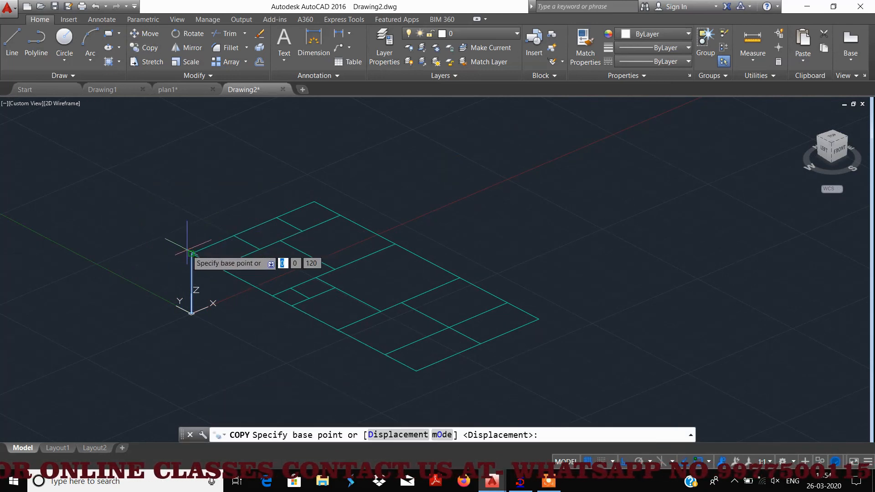
click(192, 253)
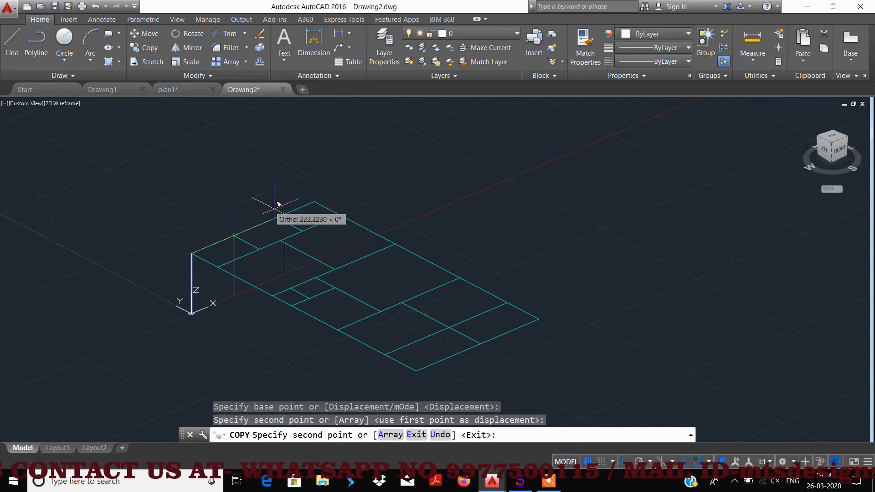
scroll(157, 260, up, 5)
scroll(219, 283, down, 5)
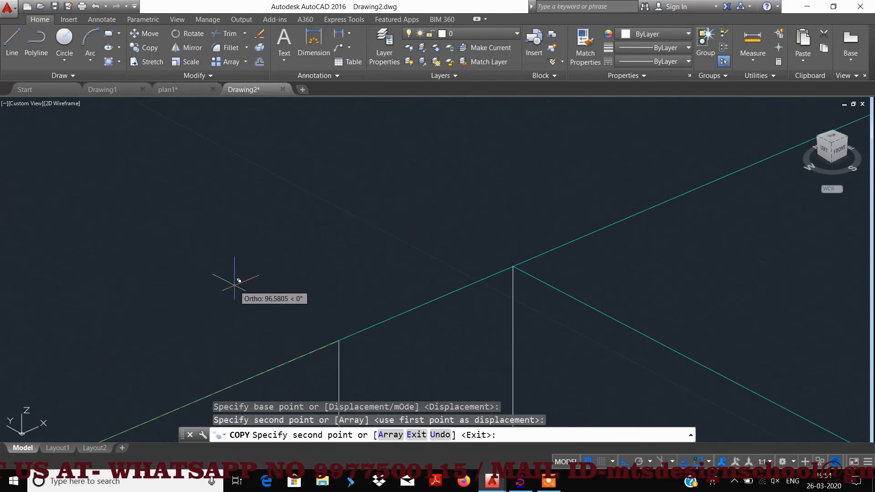
scroll(272, 271, down, 3)
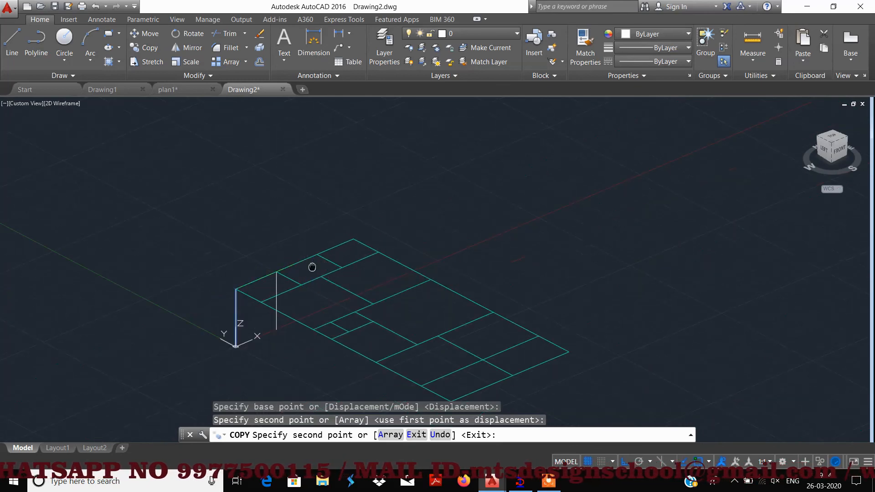
scroll(268, 228, up, 5)
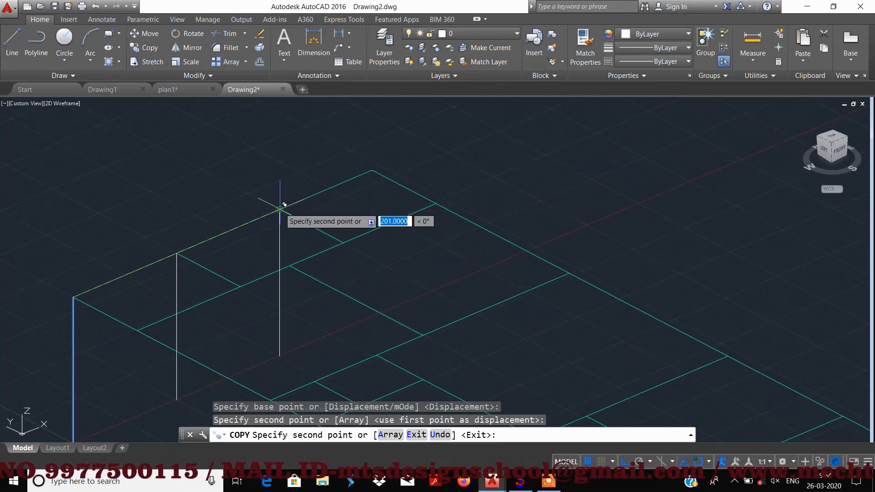
click(283, 200)
click(372, 170)
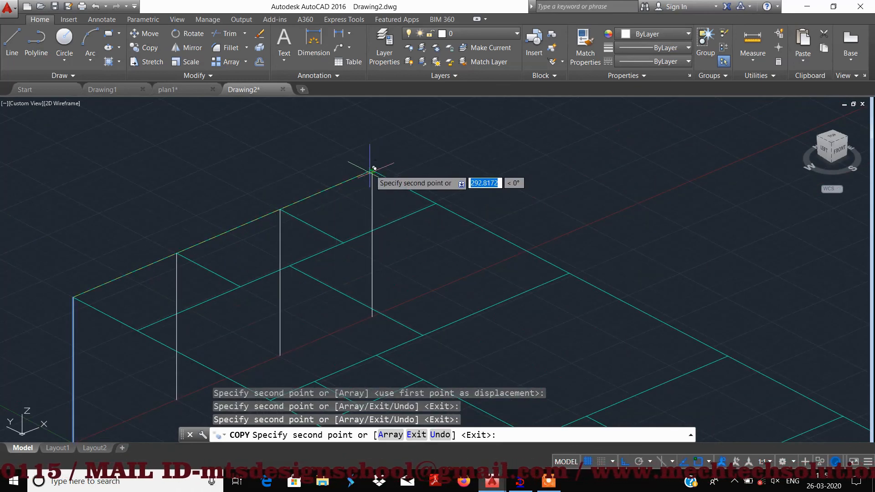
Copy the column line to both ends of the first full-width cross beam and its junction with the interior lengthwise beam.
scroll(319, 283, down, 2)
scroll(214, 319, up, 2)
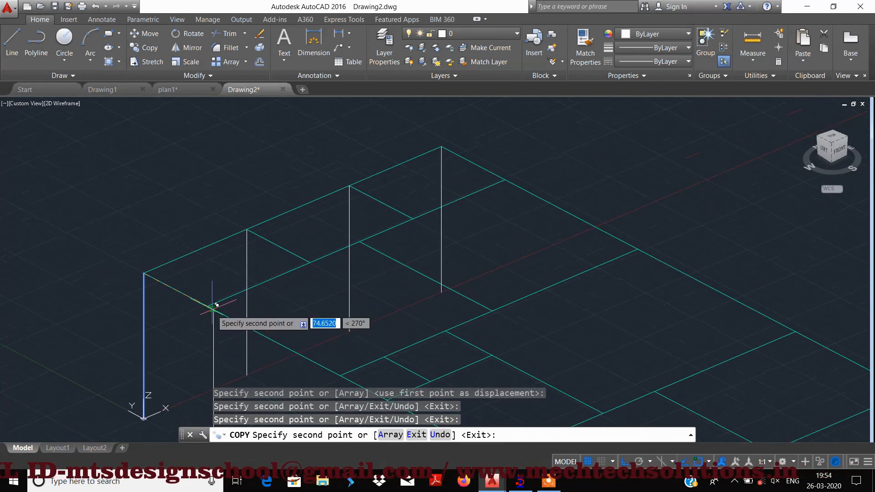
click(210, 303)
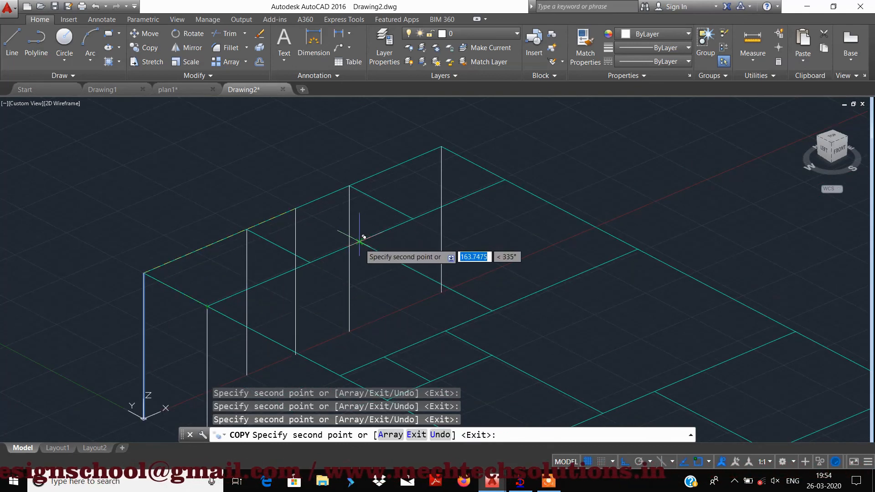
click(360, 241)
scroll(365, 239, down, 4)
scroll(430, 222, up, 3)
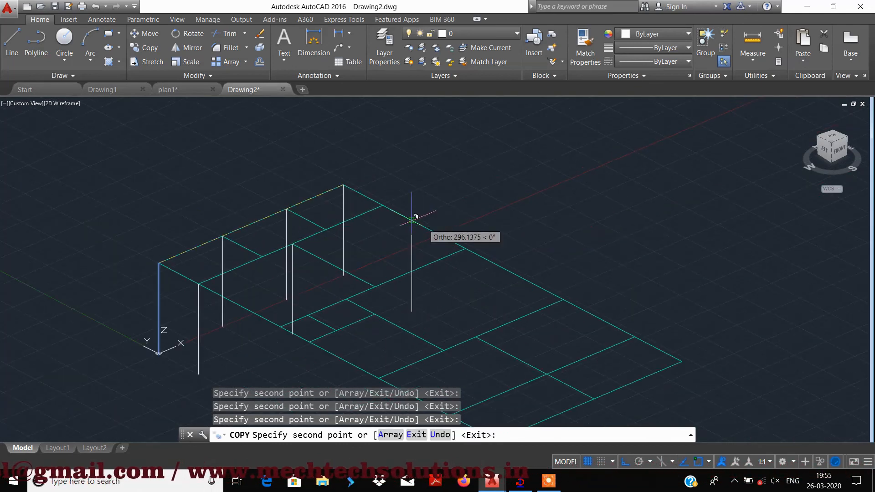
click(384, 204)
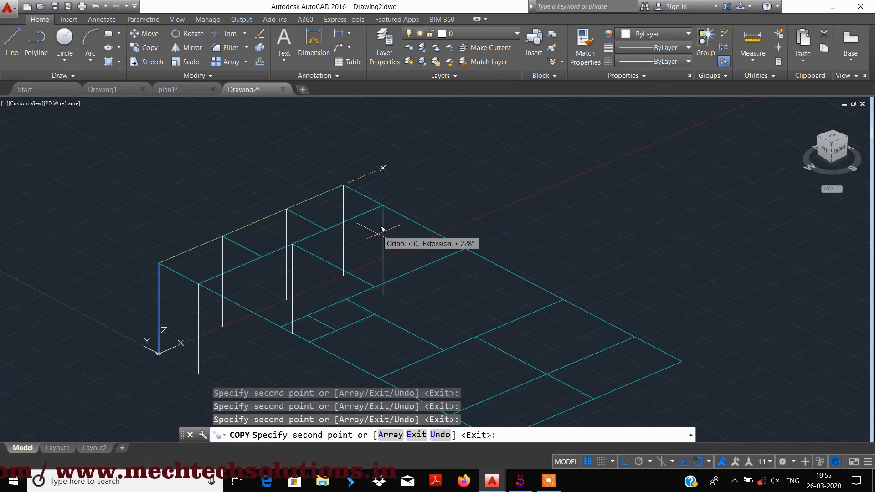
Copy the column line to both ends of the second full-width cross beam and its junction with the interior lengthwise beam.
scroll(397, 244, down, 2)
middle_drag(398, 237, 368, 208)
scroll(283, 266, up, 2)
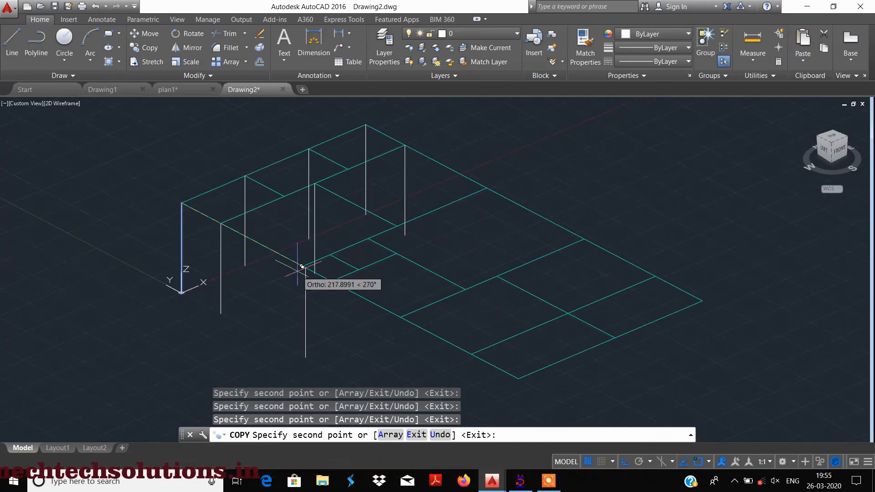
scroll(294, 253, up, 2)
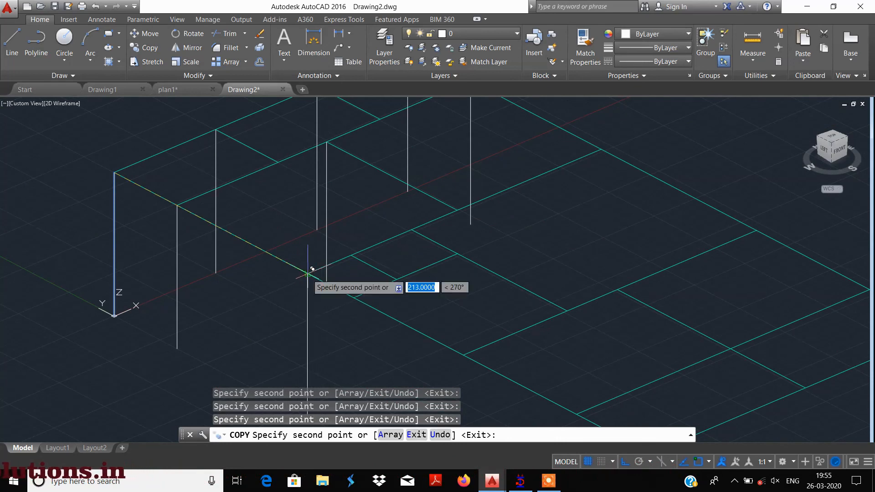
scroll(446, 207, down, 2)
scroll(458, 205, up, 3)
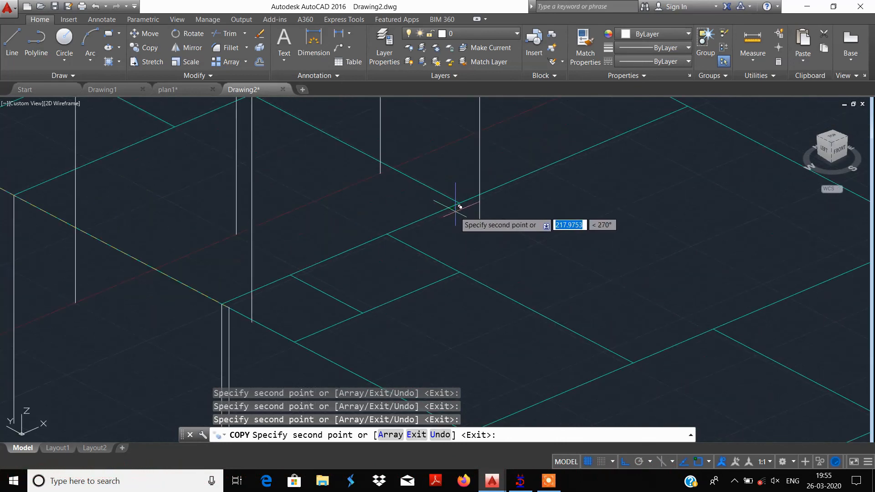
click(461, 203)
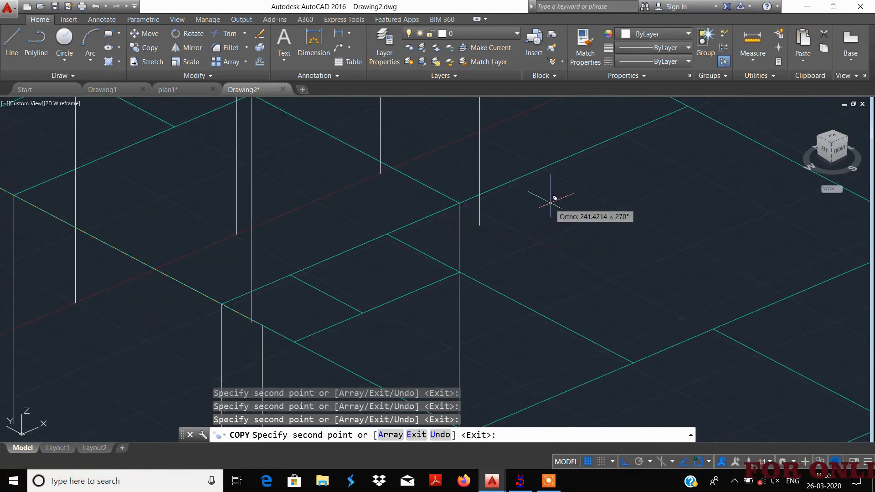
middle_drag(595, 187, 349, 273)
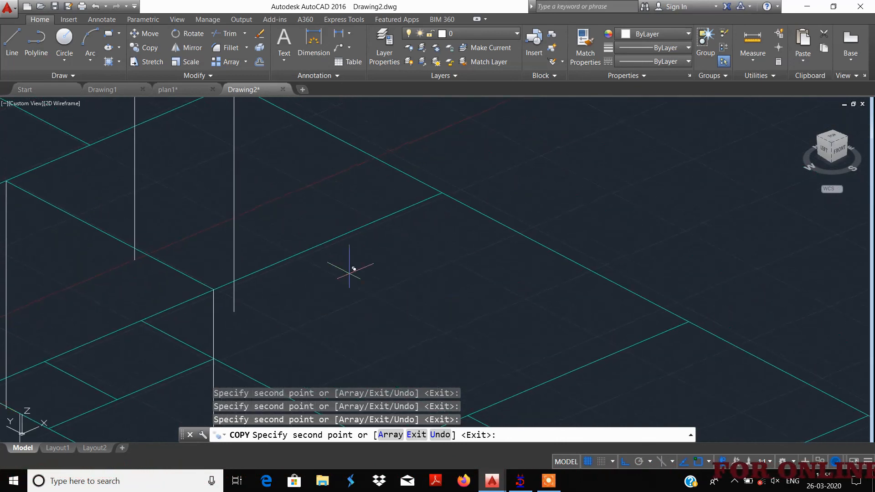
click(442, 194)
Copy the column line to both ends of the short cross beam that starts 263.5 units along the long edge from the origin corner.
scroll(410, 273, down, 3)
scroll(323, 244, up, 4)
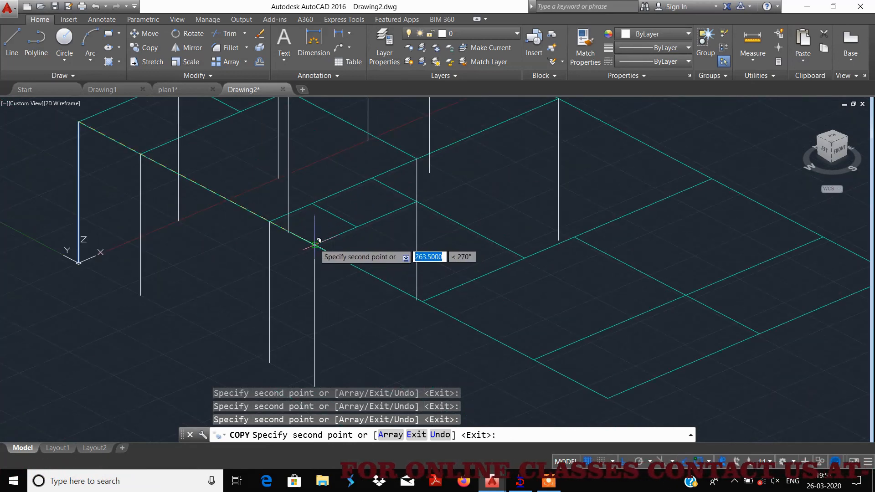
scroll(460, 170, up, 5)
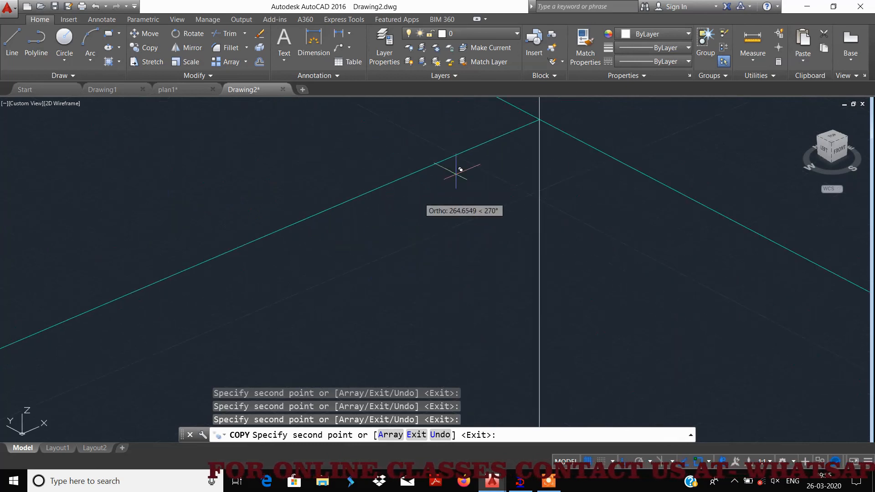
middle_drag(490, 148, 347, 358)
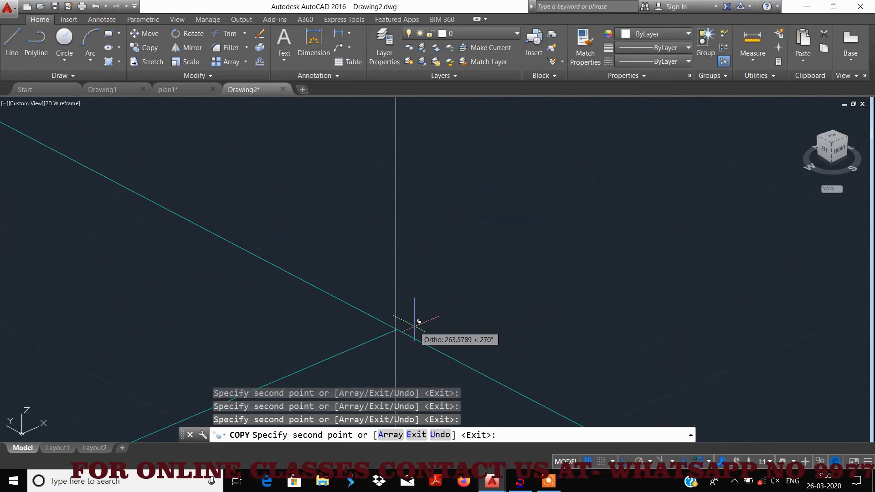
scroll(408, 333, up, 5)
scroll(334, 316, up, 5)
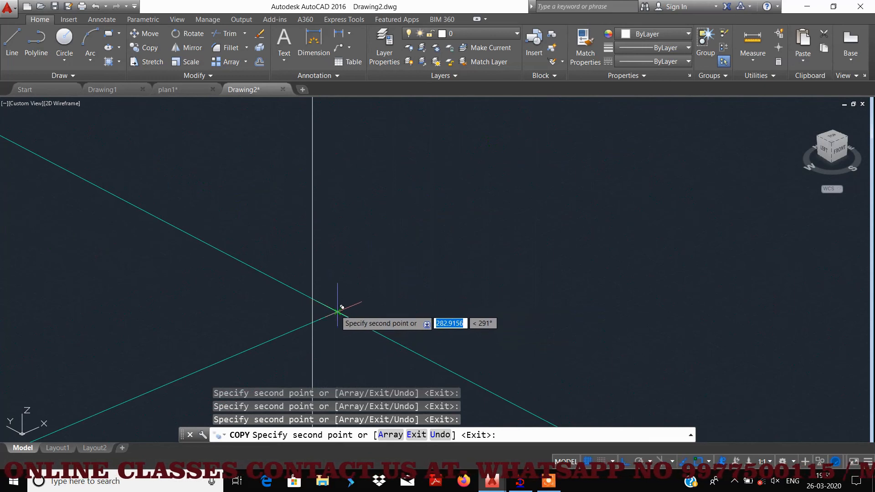
scroll(342, 306, down, 10)
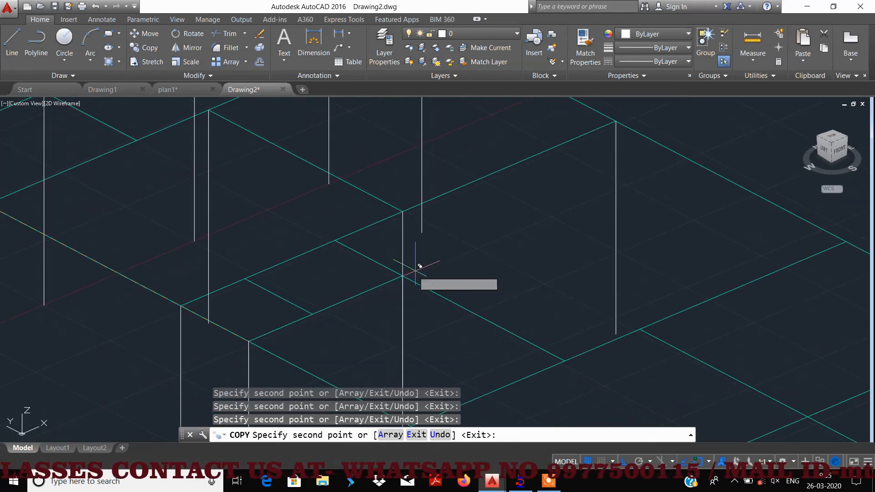
Copy the column line to the third full-width cross beam's end on the origin-side long edge and to its two interior beam junctions.
scroll(440, 287, up, 5)
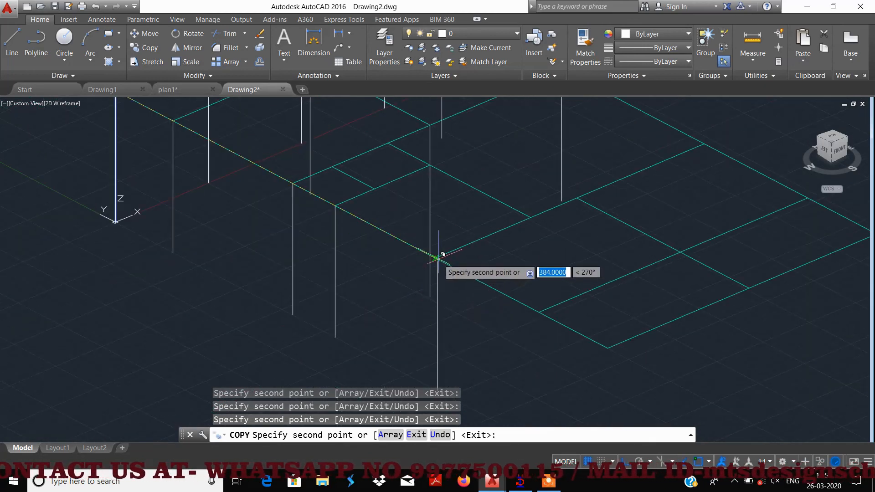
click(530, 218)
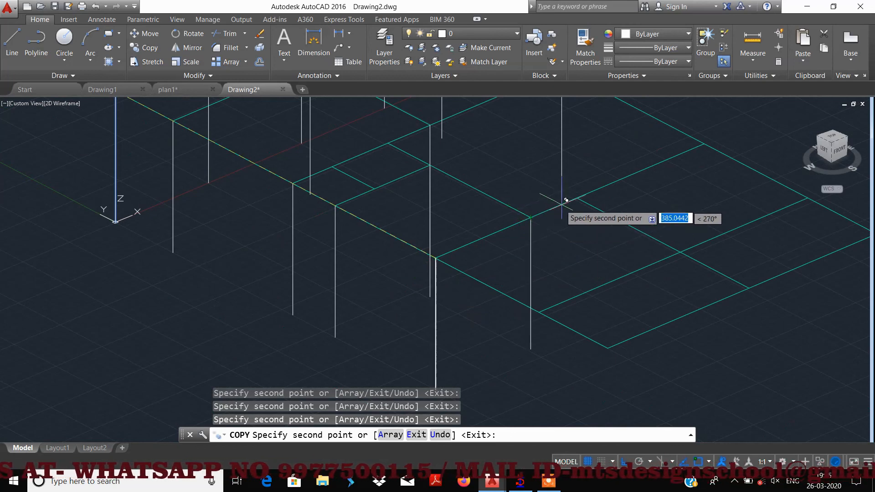
click(577, 198)
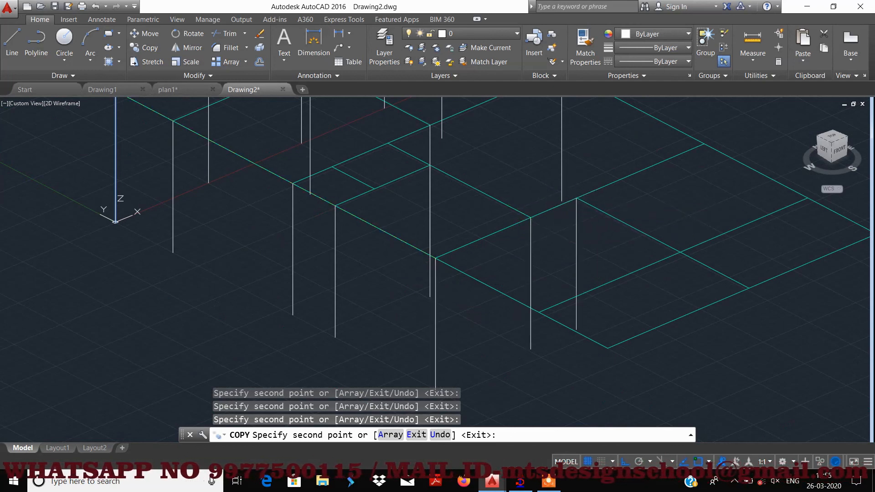
Copy the column line to the last cross-beam junction and the end corner, 591 units away, on the origin-side long edge.
click(539, 312)
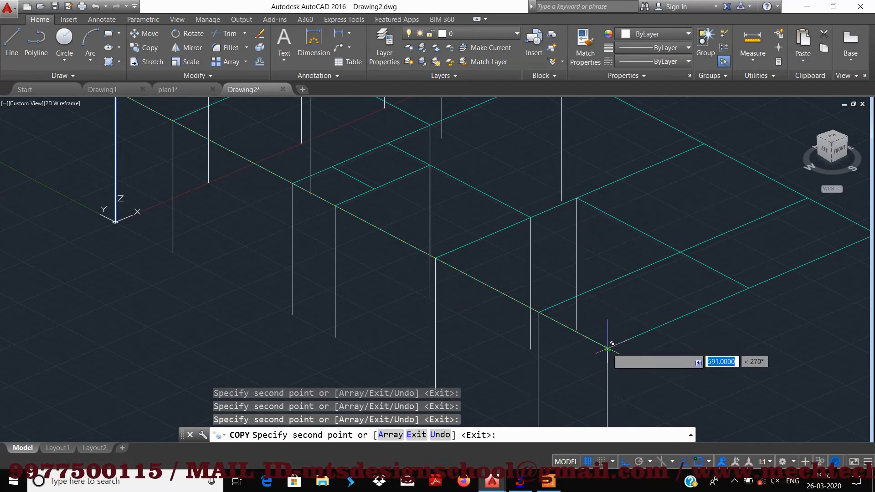
scroll(614, 355, up, 5)
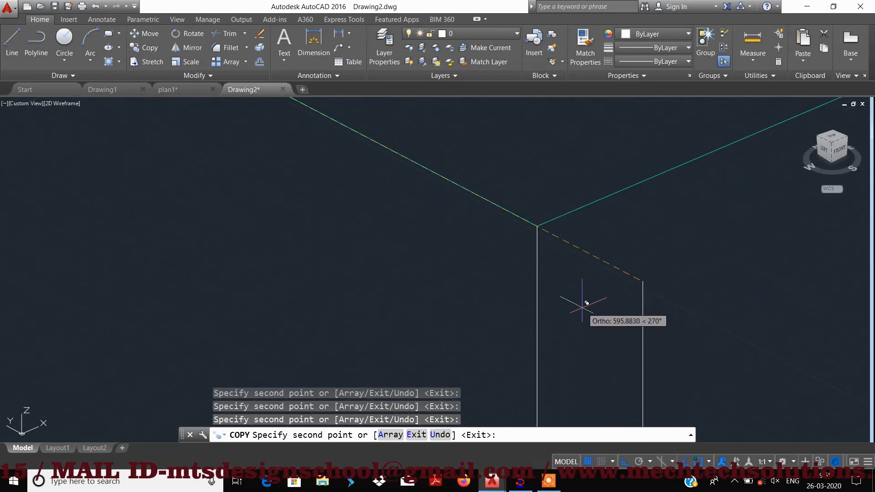
scroll(523, 225, down, 4)
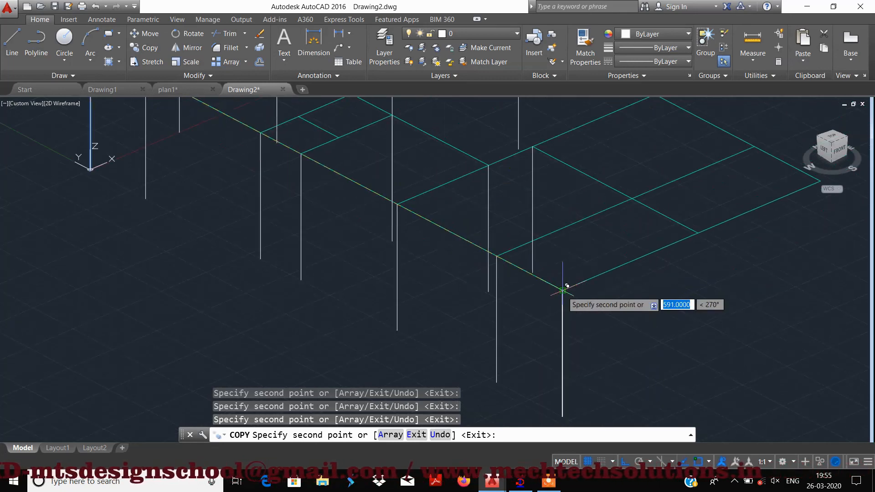
Copy the column line to the remaining far-edge junctions, the last interior crossing, the end edge's mid junction and the final corner, and end Copy.
mouse_move(578, 196)
middle_down()
mouse_move(504, 264)
mouse_move(511, 287)
middle_up()
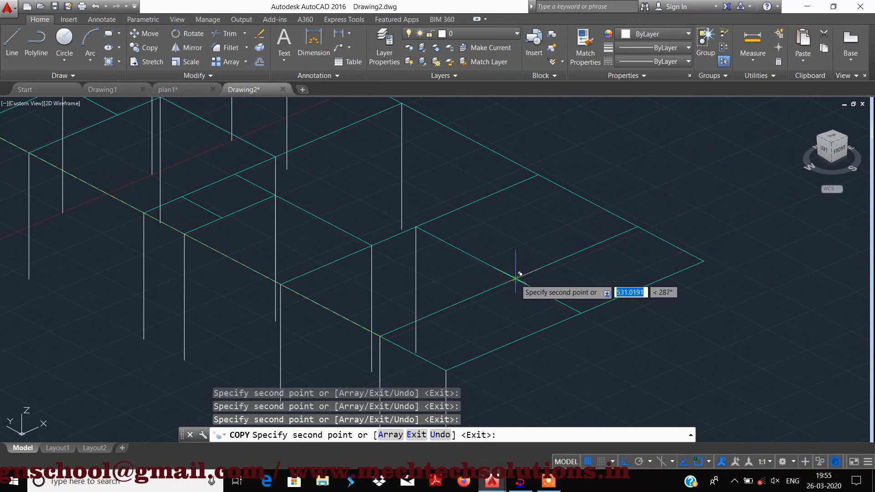
click(539, 174)
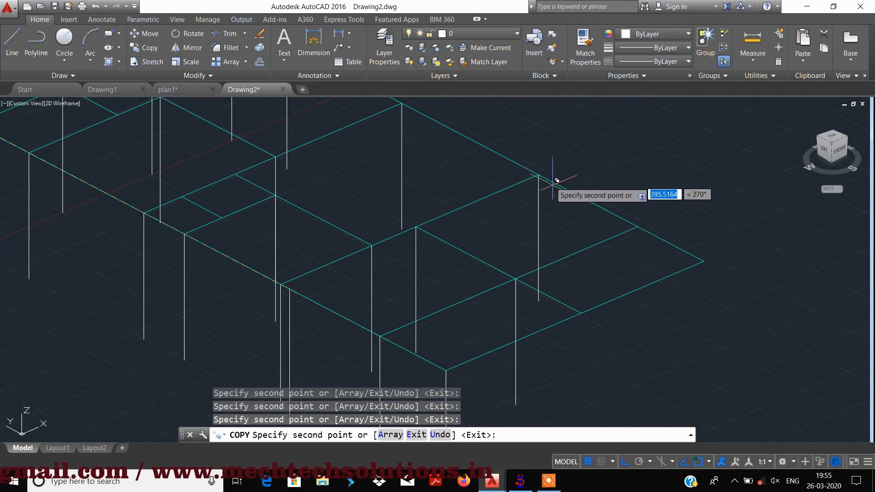
click(637, 226)
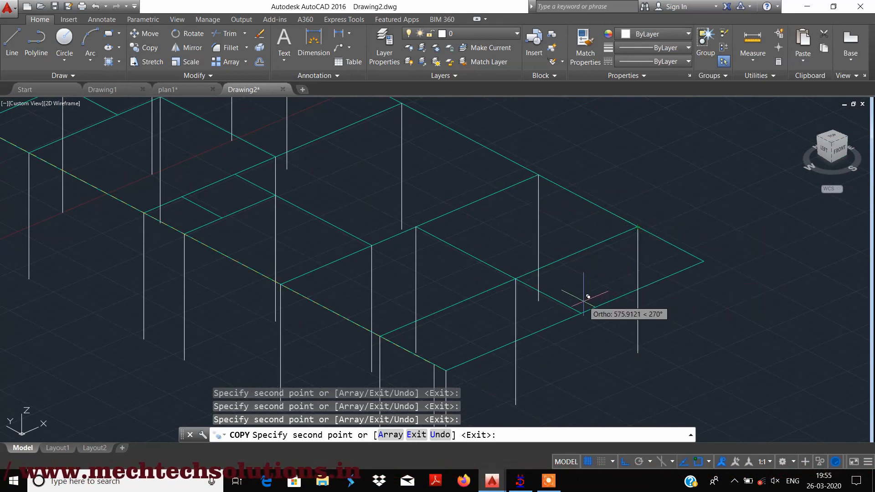
click(582, 311)
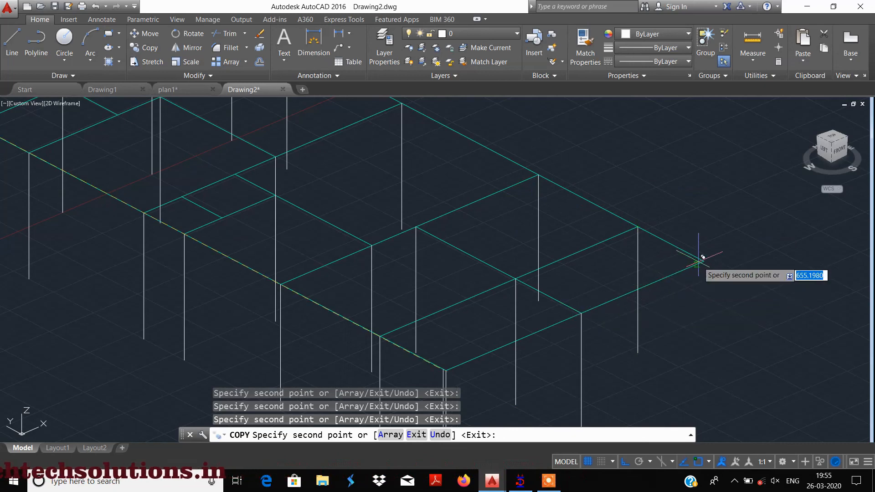
click(702, 258)
scroll(651, 292, down, 4)
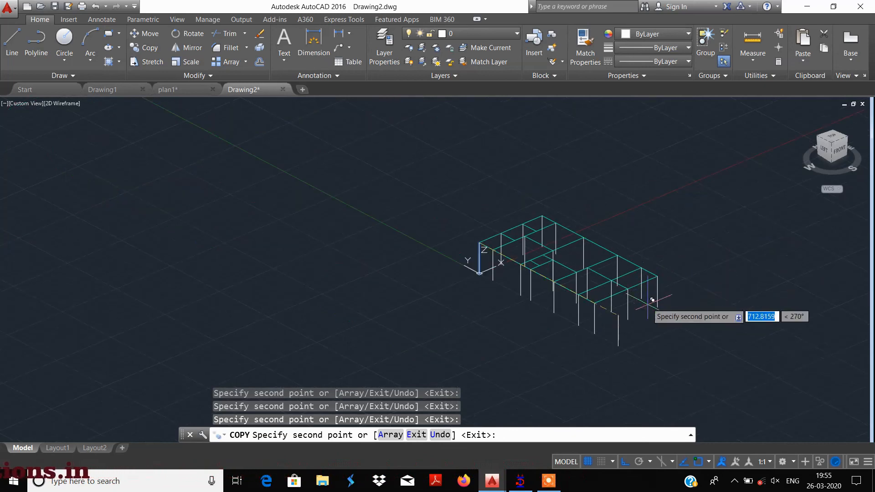
scroll(652, 300, up, 4)
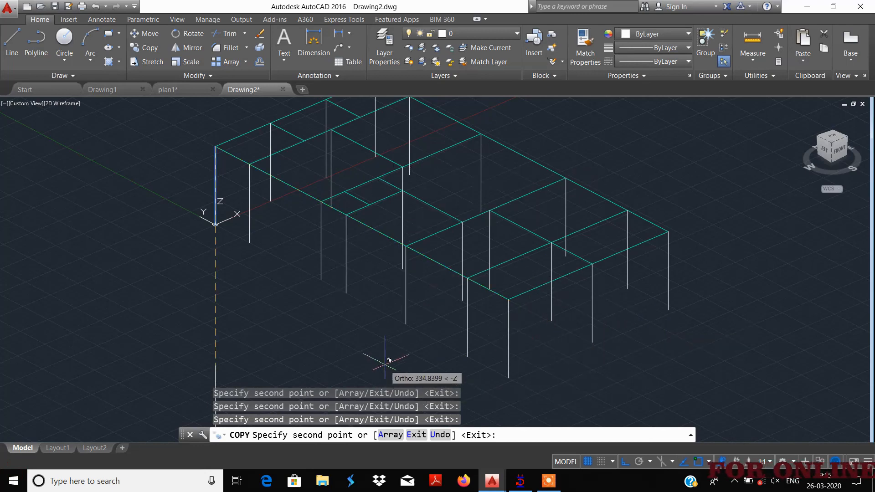
key(Escape)
scroll(390, 273, down, 4)
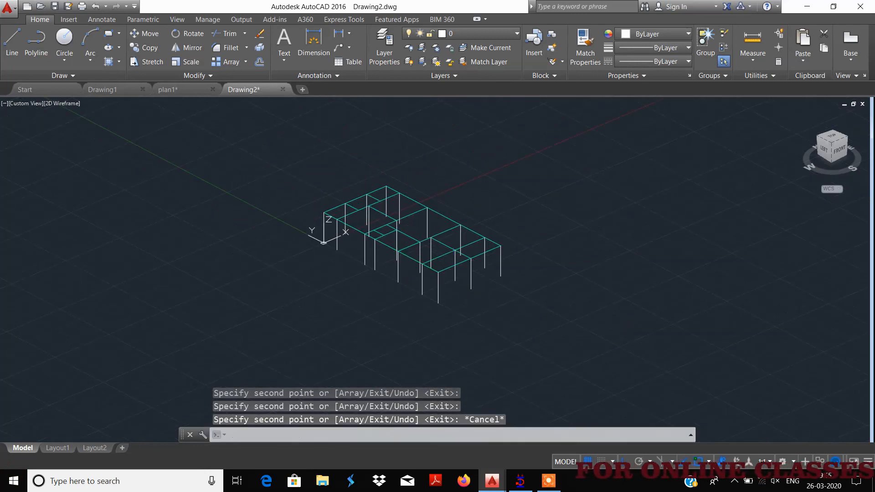
shift+middle_drag(391, 274, 414, 286)
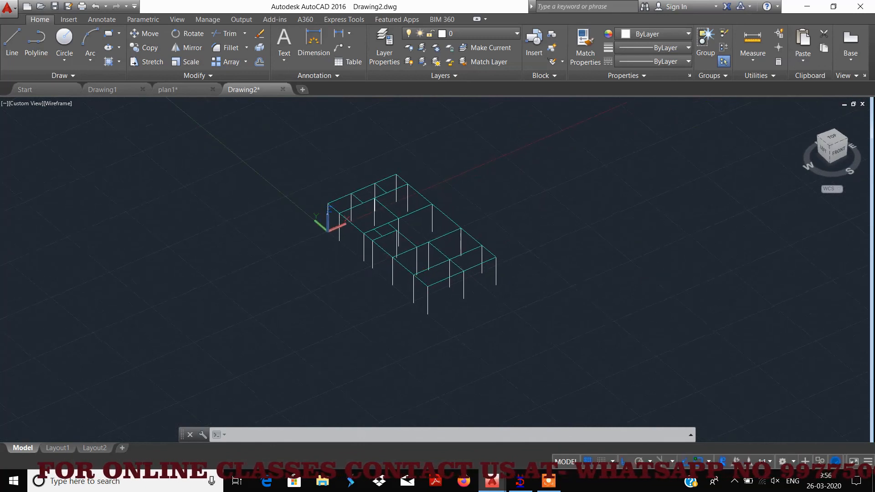
shift+middle_drag(430, 263, 450, 252)
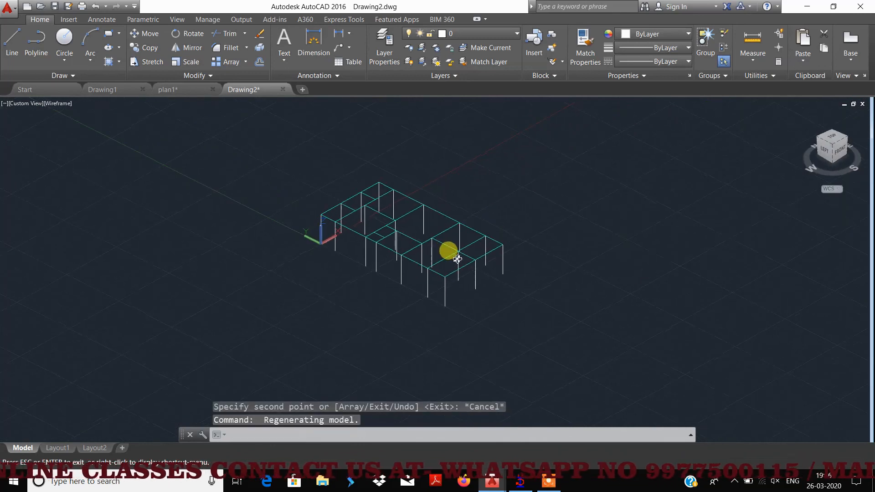
scroll(463, 195, up, 4)
scroll(471, 239, down, 2)
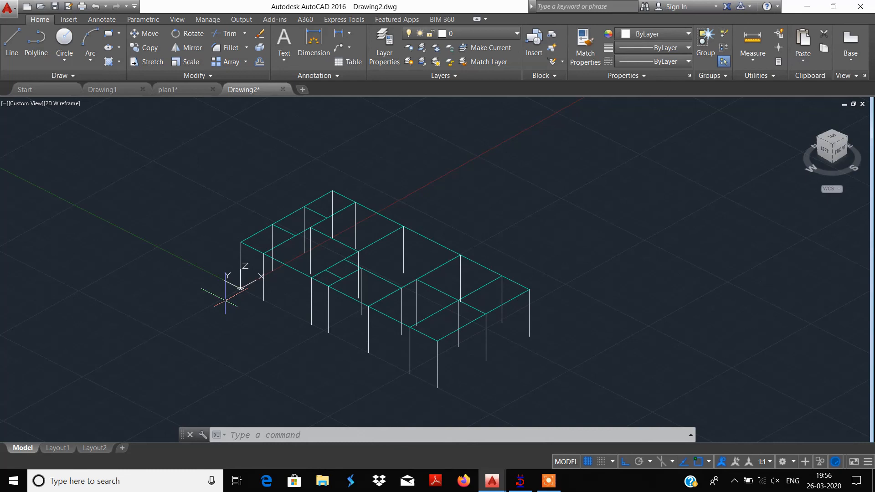
key(alt+F8)
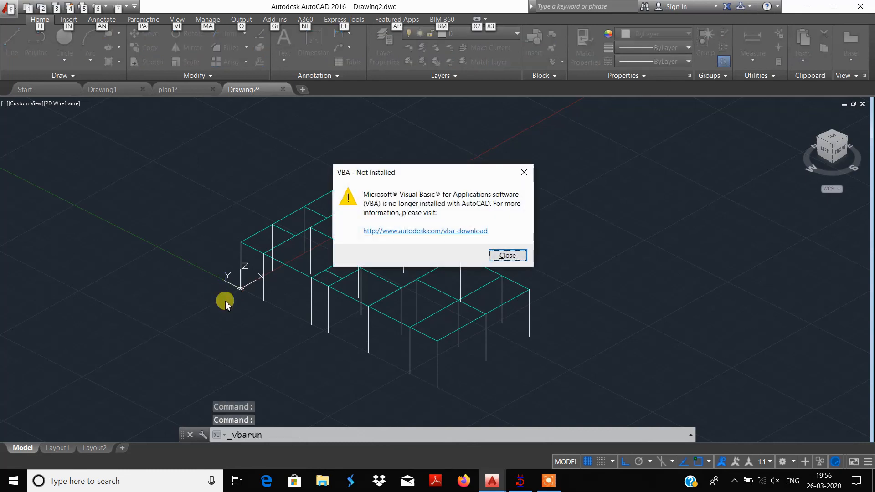
click(506, 256)
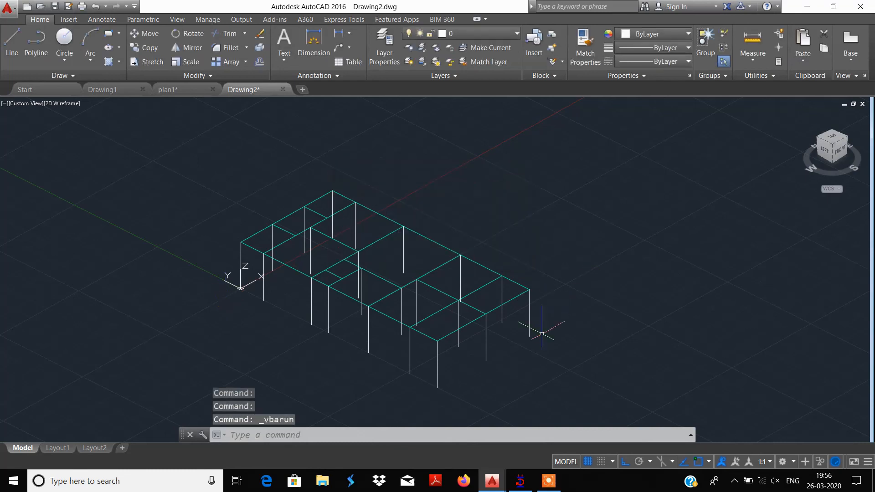